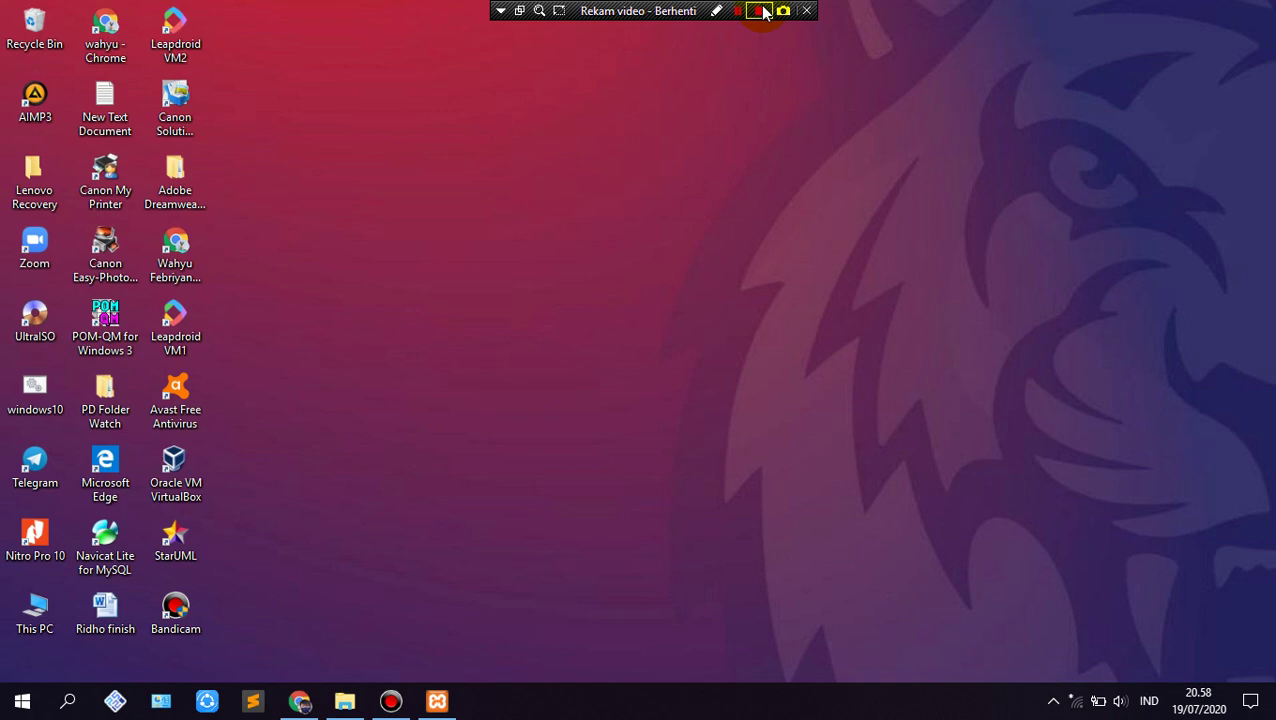
Step: Resume the paused Bandicam recording and bring up the XAMPP Control Panel
click(760, 11)
click(437, 701)
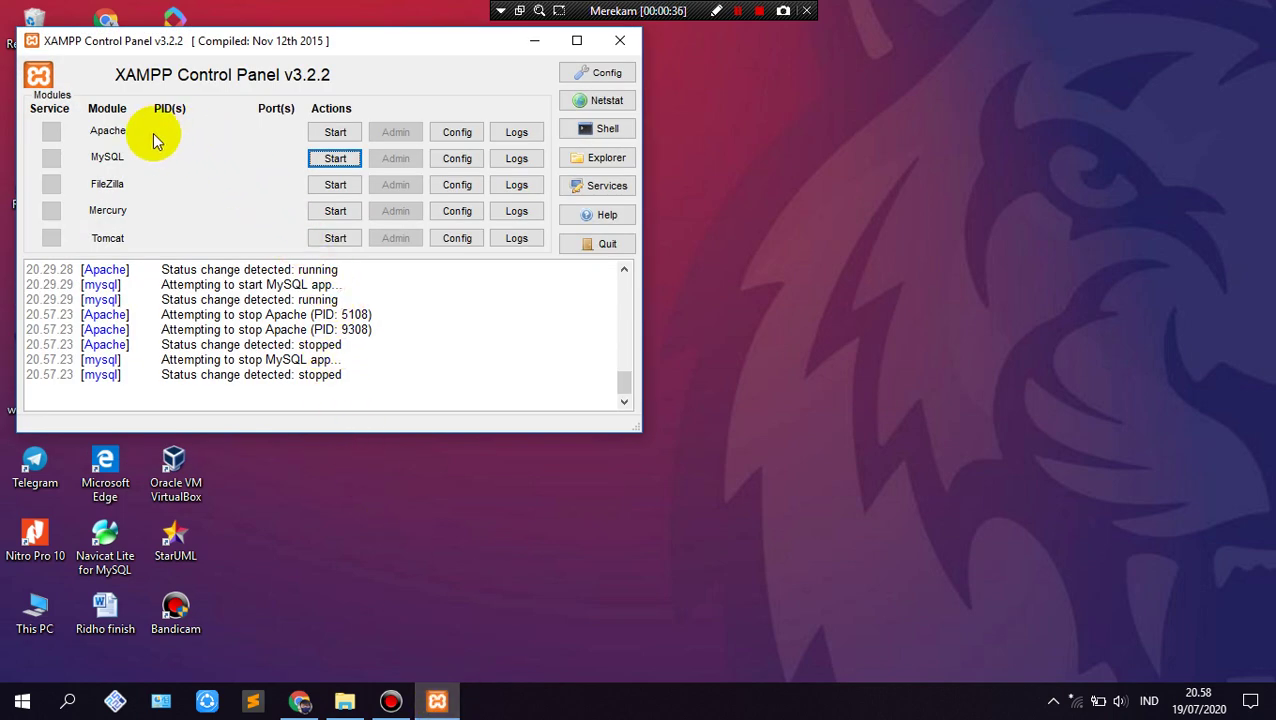
Step: Start the Apache and MySQL servers in XAMPP, then minimize the control panel
click(335, 132)
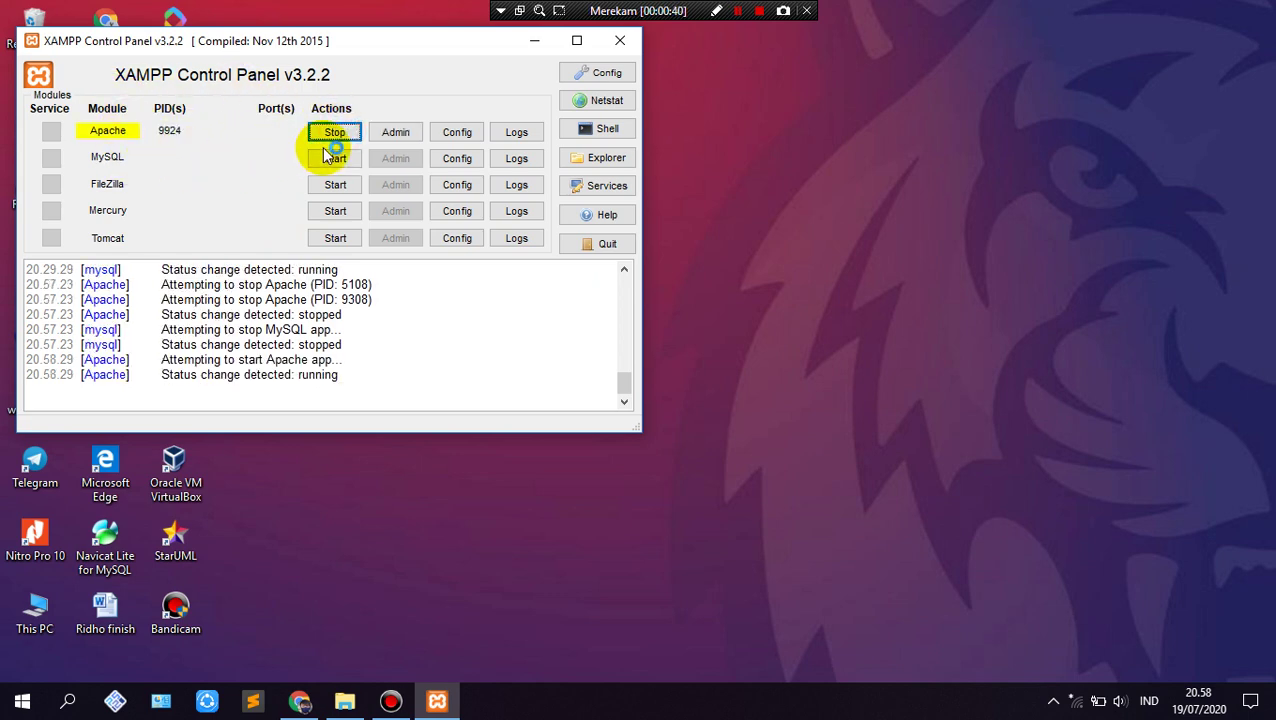
click(338, 160)
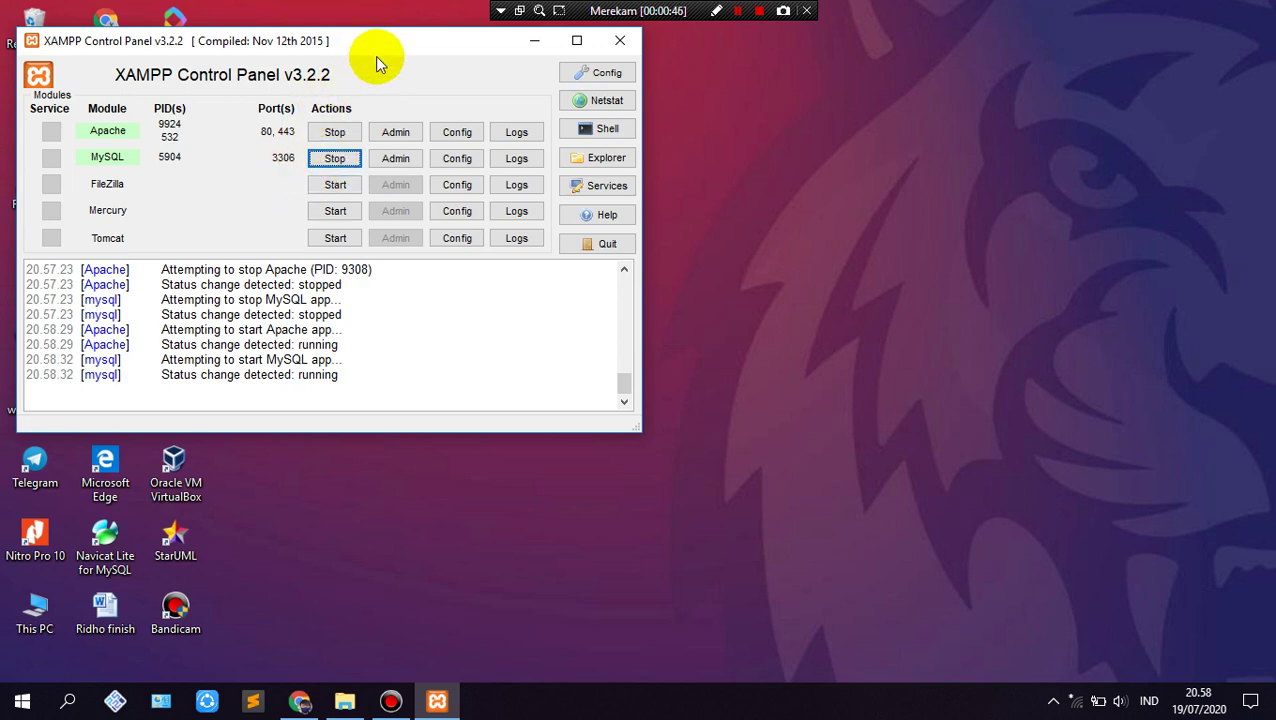
click(534, 40)
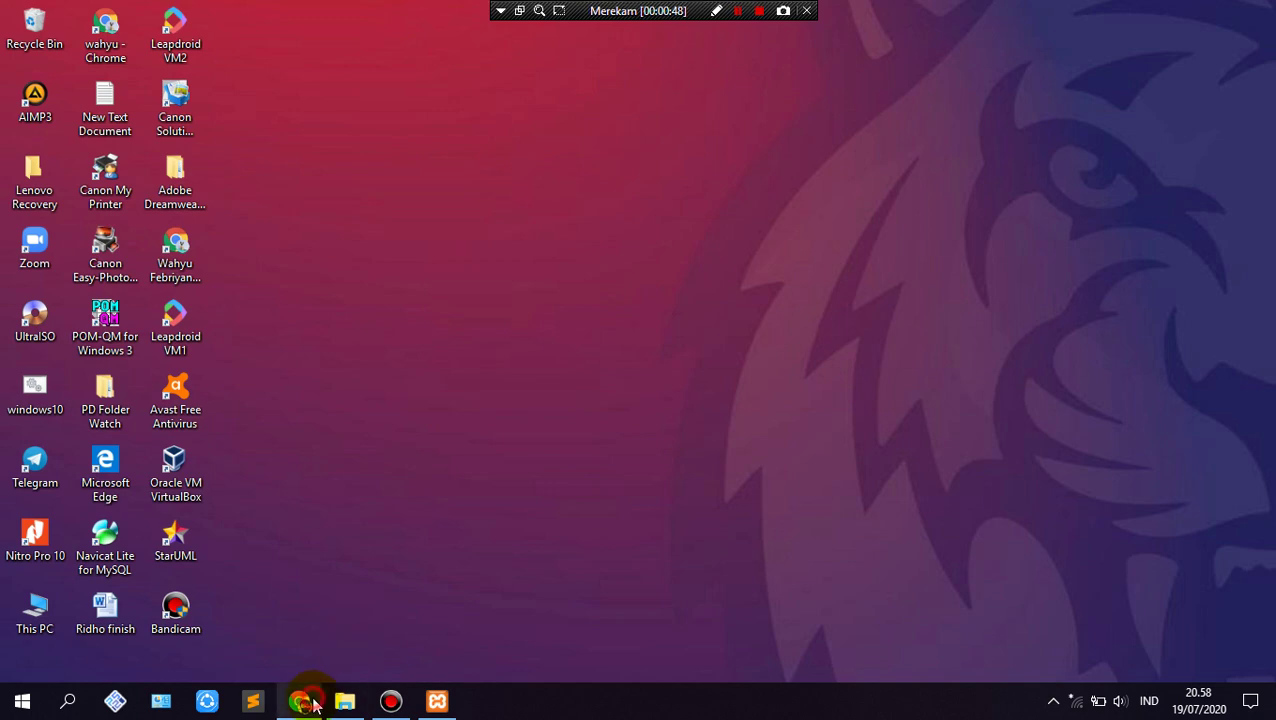
Step: Load localhost/skripsi in Chrome
click(299, 700)
click(300, 55)
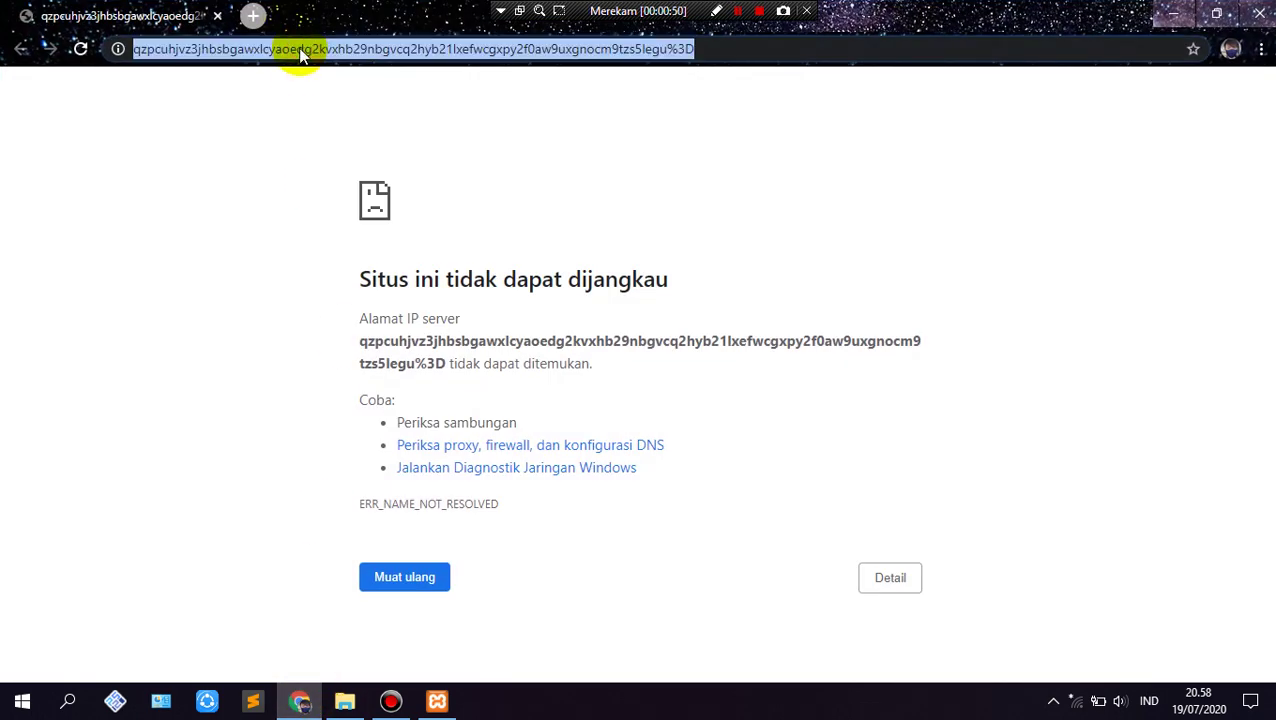
text(localhost/)
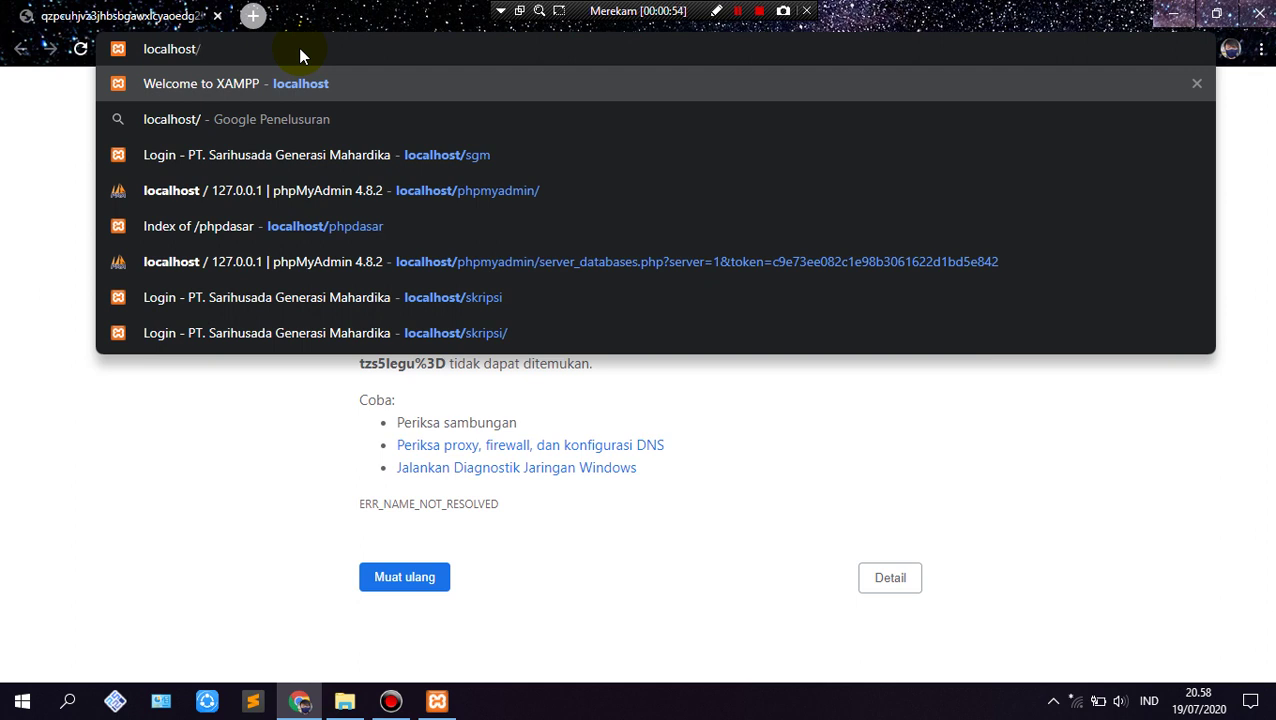
text(skripsi)
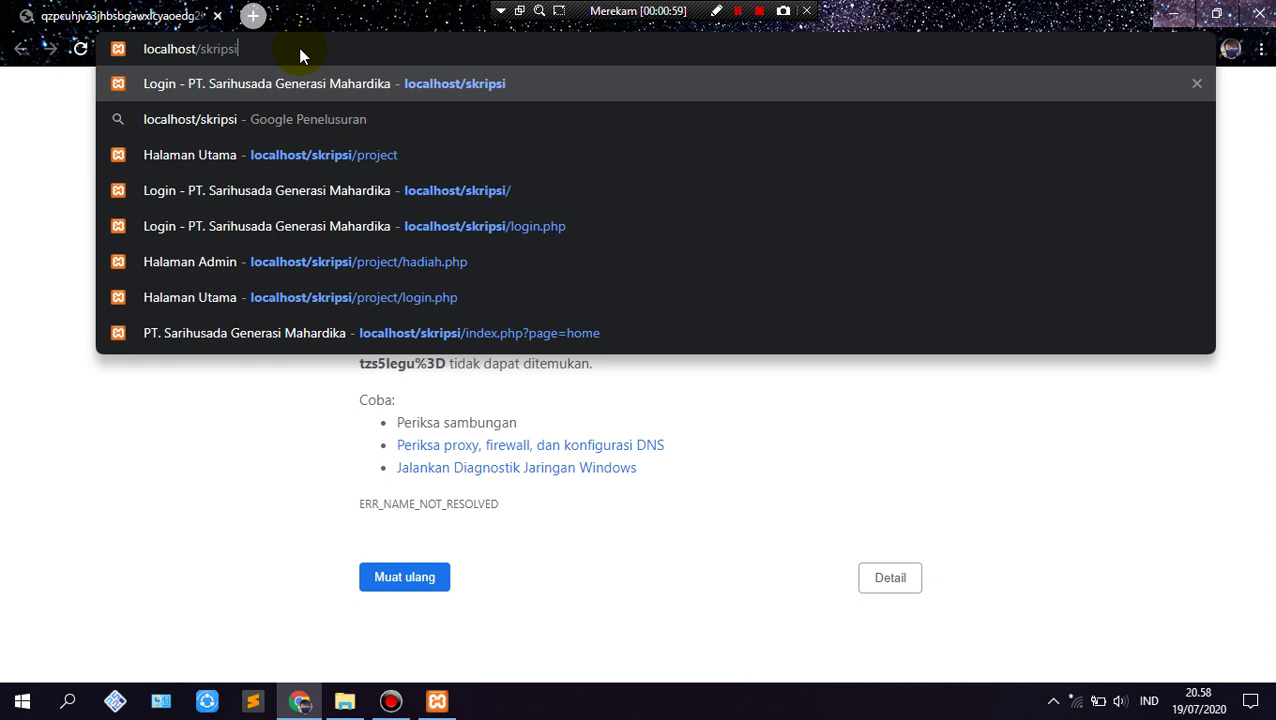
key(Return)
key(Return)
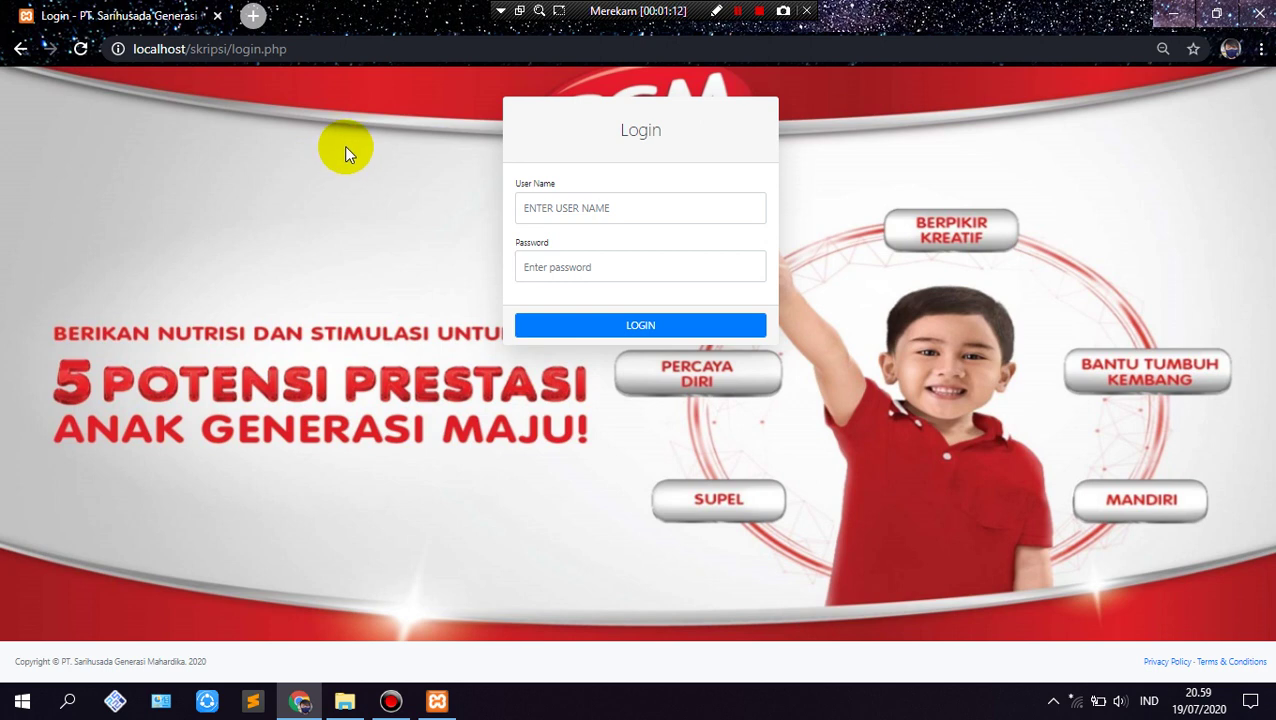
click(527, 209)
click(562, 283)
click(540, 266)
text(admin123)
key(Return)
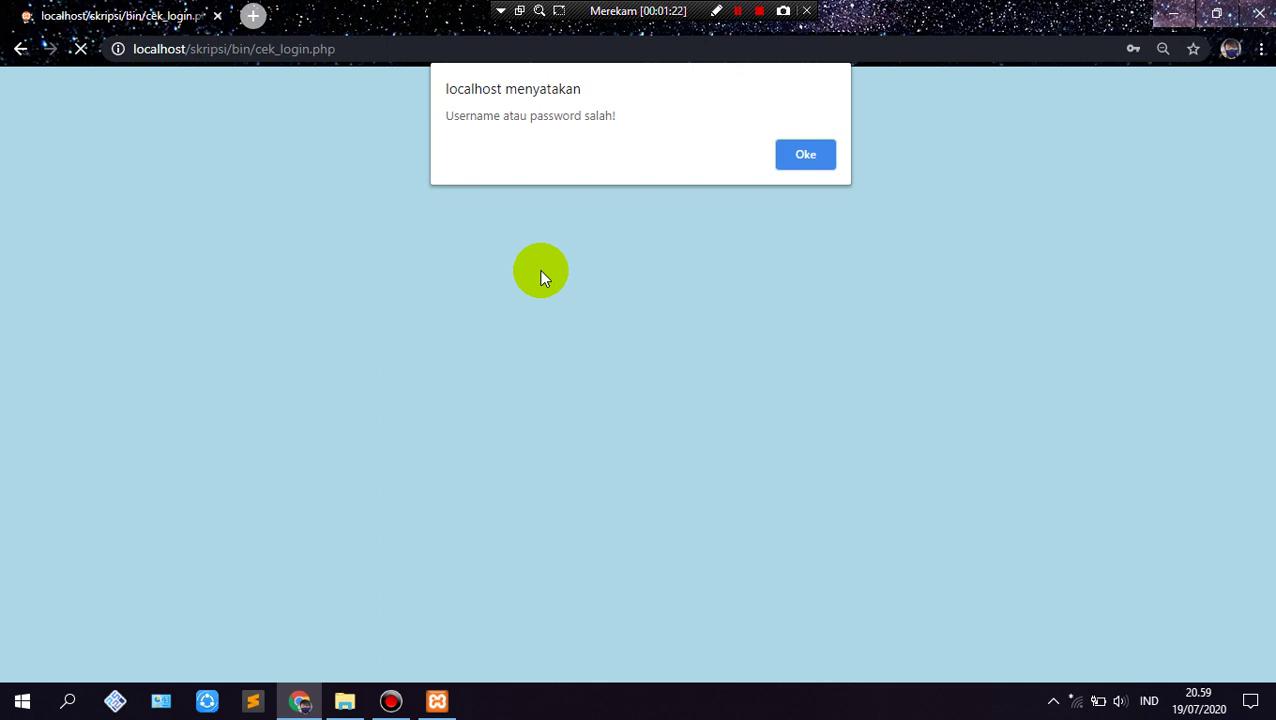
key(Return)
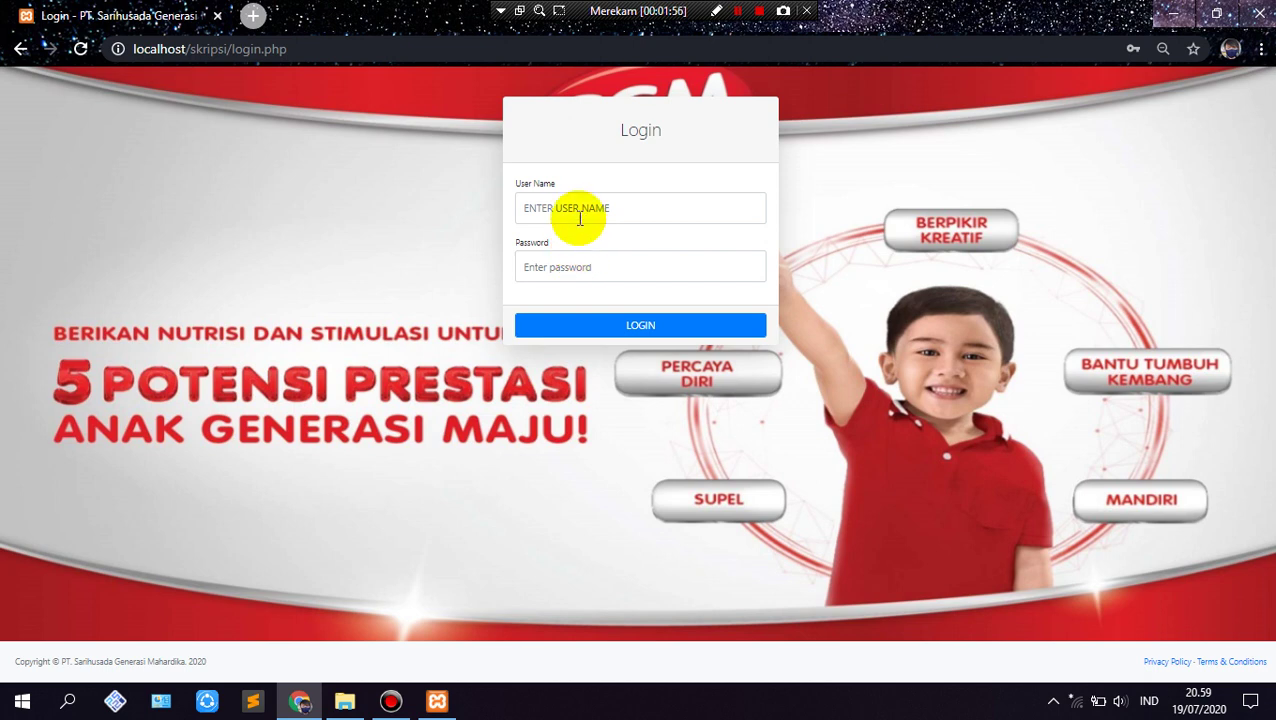
Step: Log in as STAF GUDANG with the account password
click(579, 211)
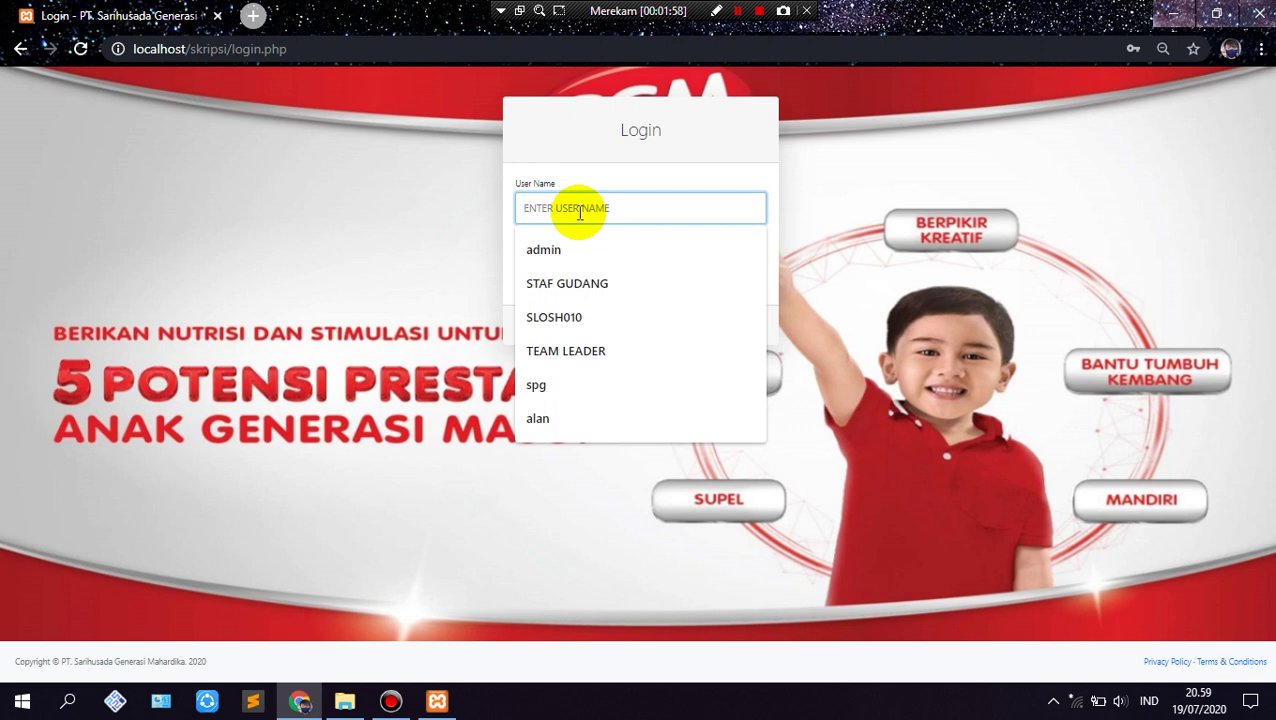
click(598, 284)
click(615, 272)
text(1234)
key(Return)
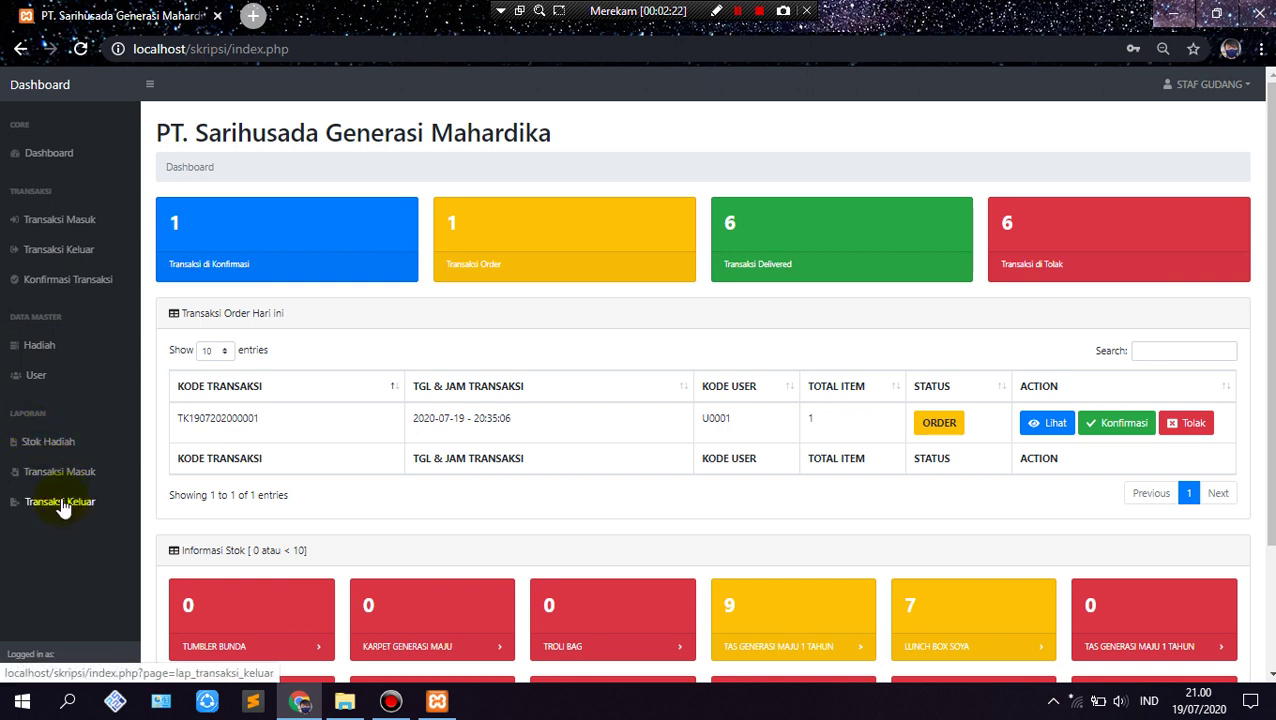
click(66, 163)
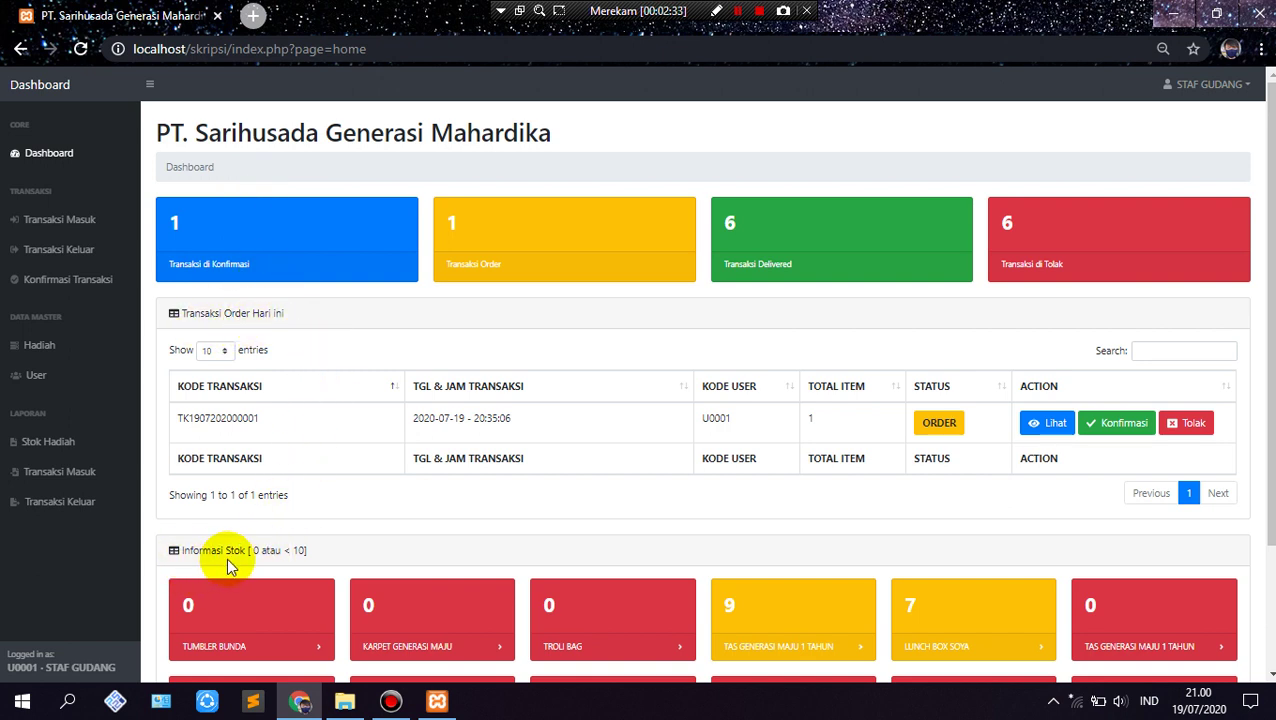
click(206, 236)
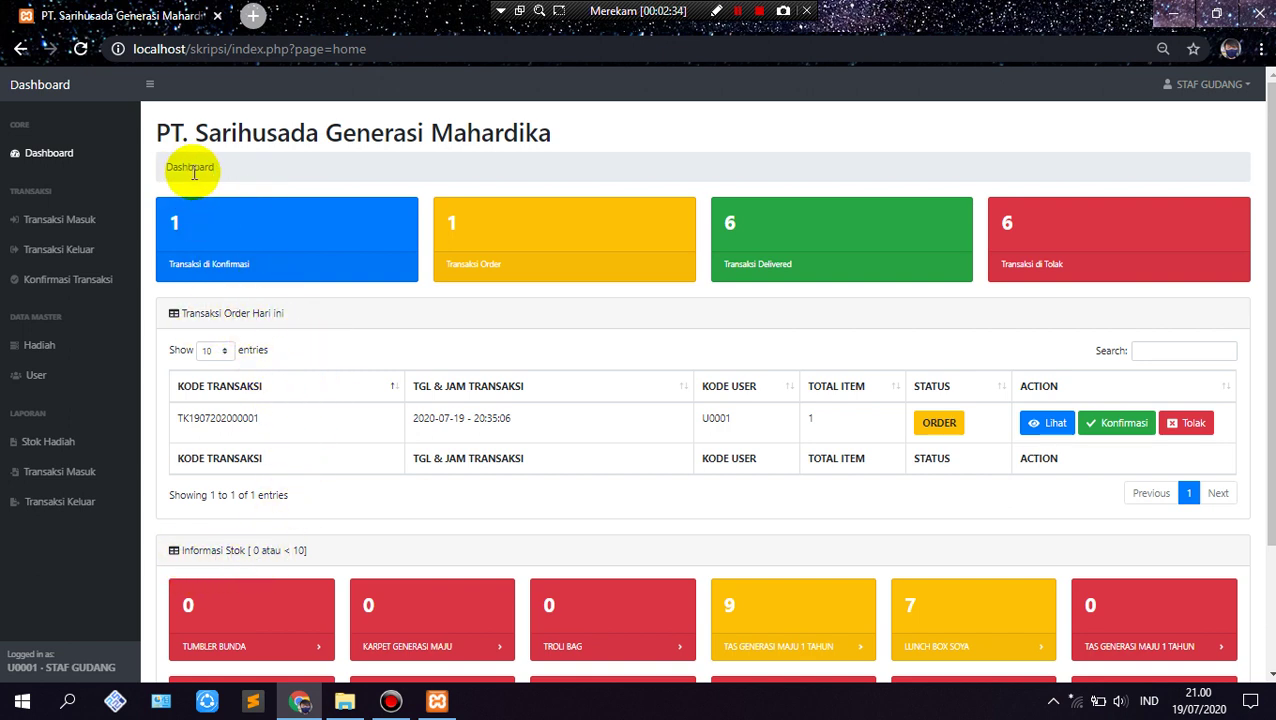
click(285, 233)
click(778, 245)
click(352, 263)
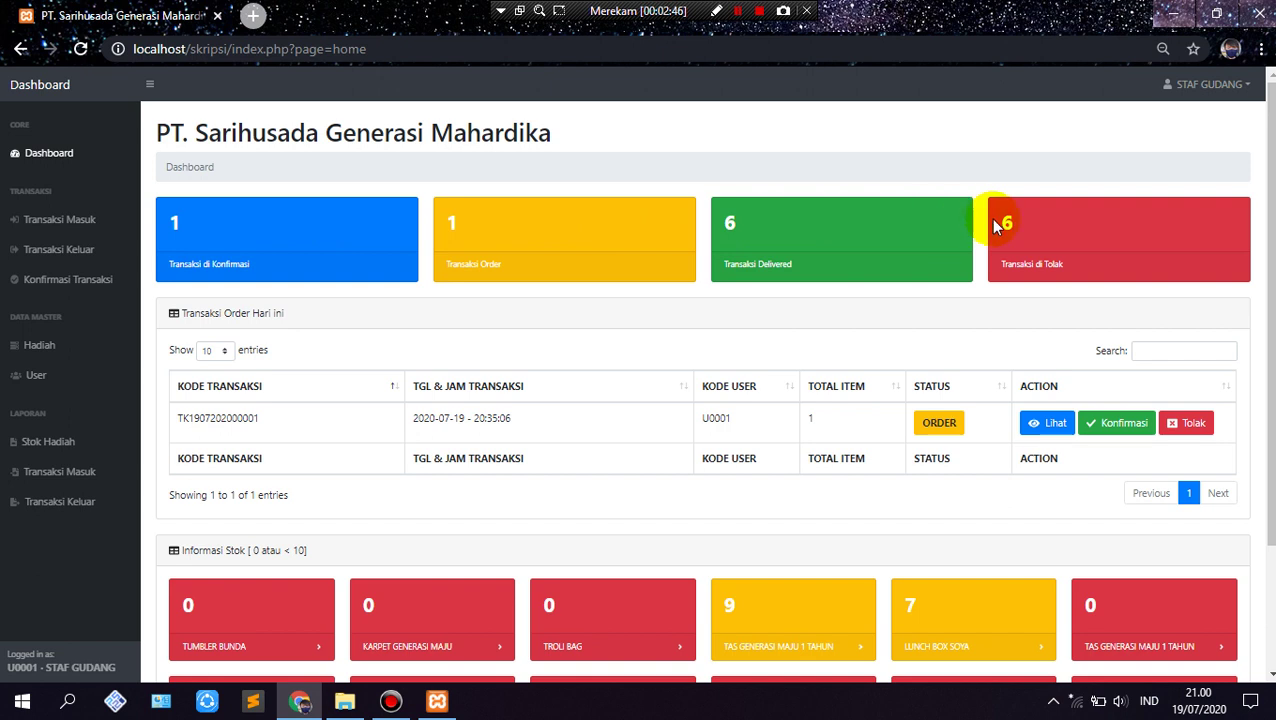
click(376, 247)
click(384, 243)
scroll(346, 250, down, 1)
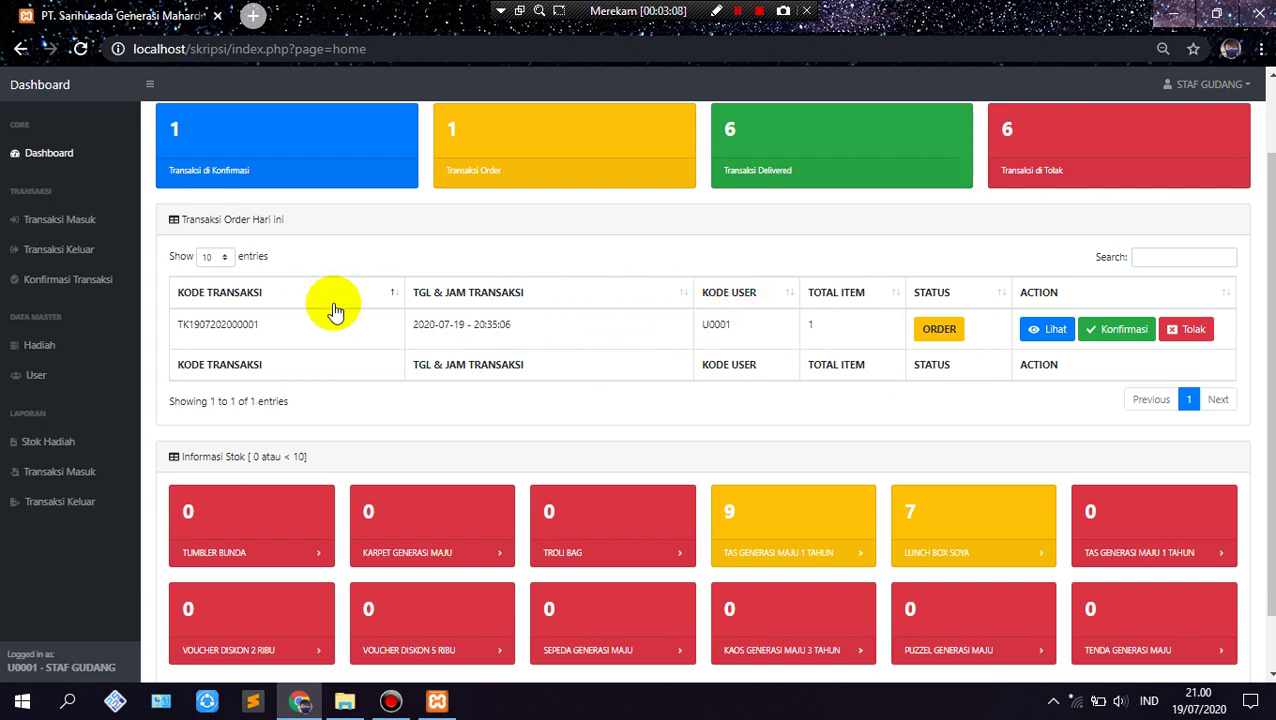
scroll(347, 370, down, 1)
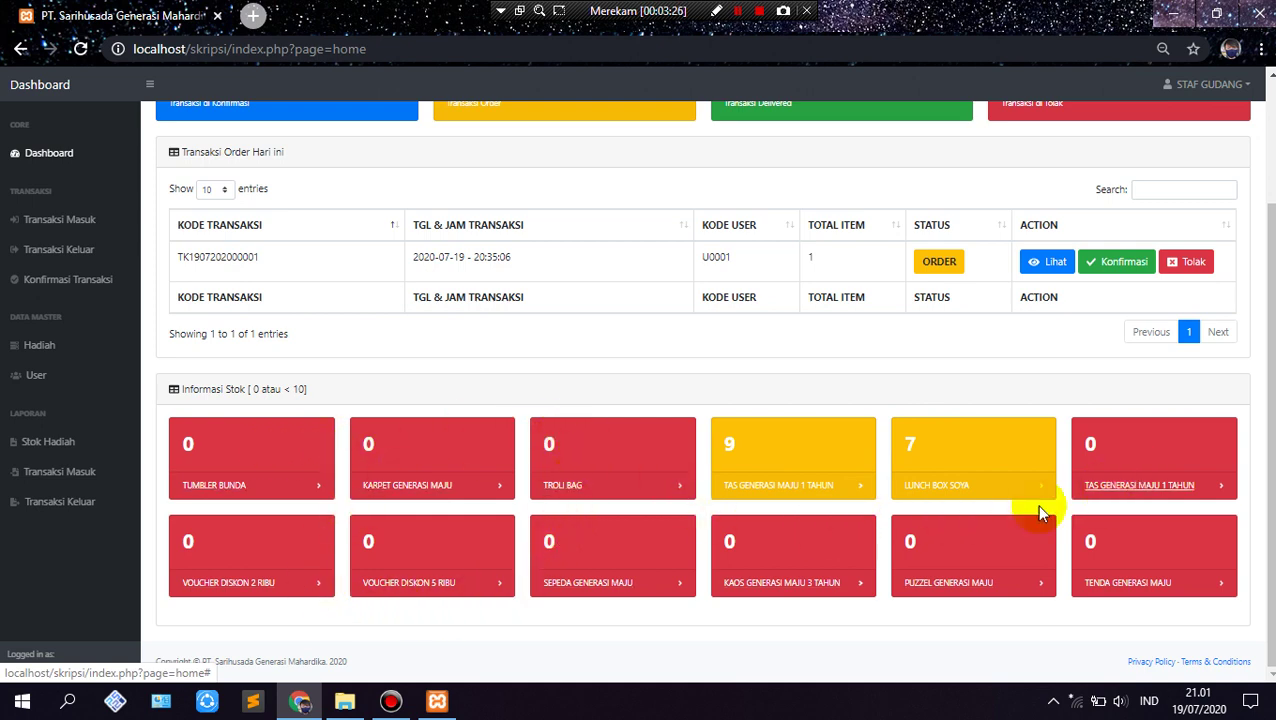
scroll(670, 430, up, 2)
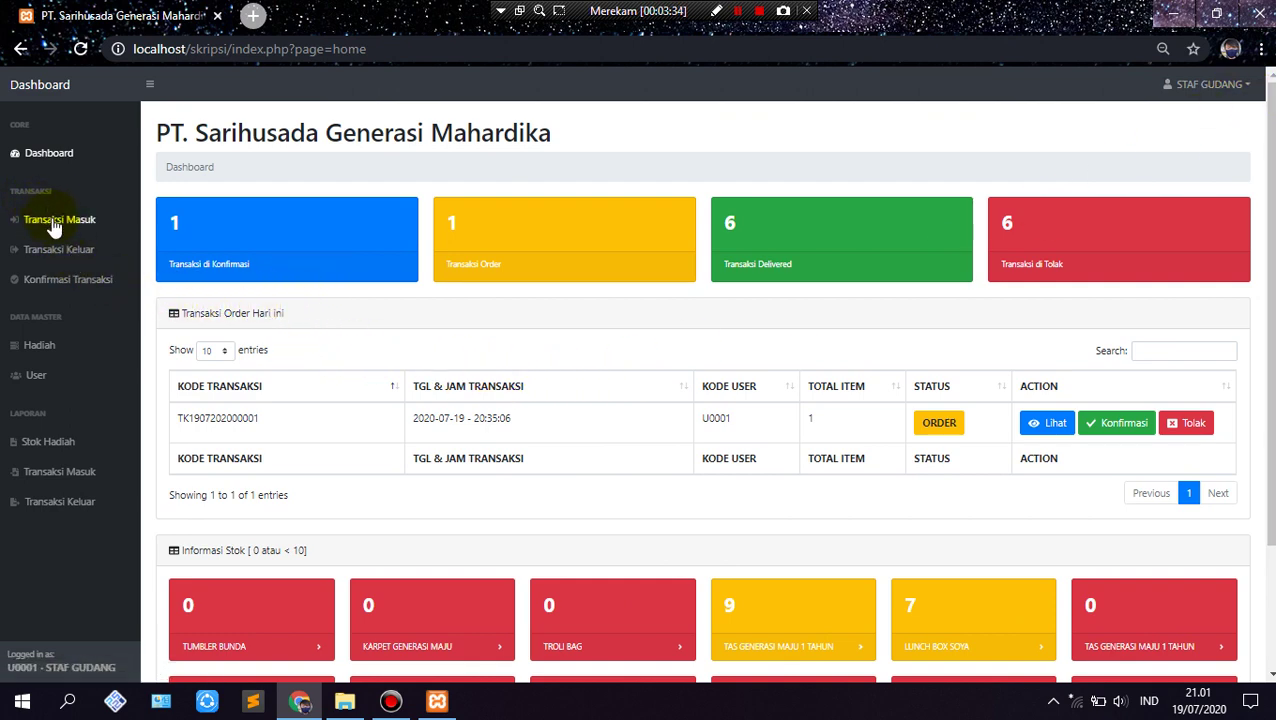
Step: Go to Transaksi Masuk and start a new incoming transaction with Tambah
click(55, 224)
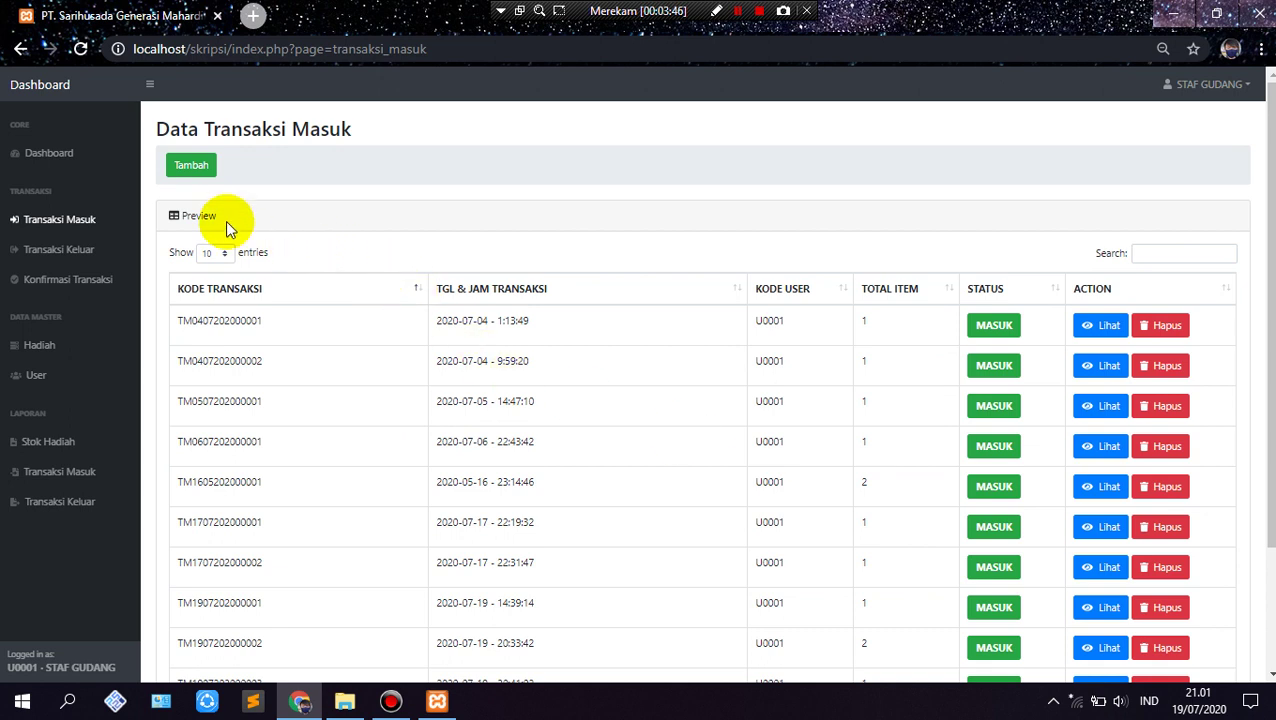
click(193, 170)
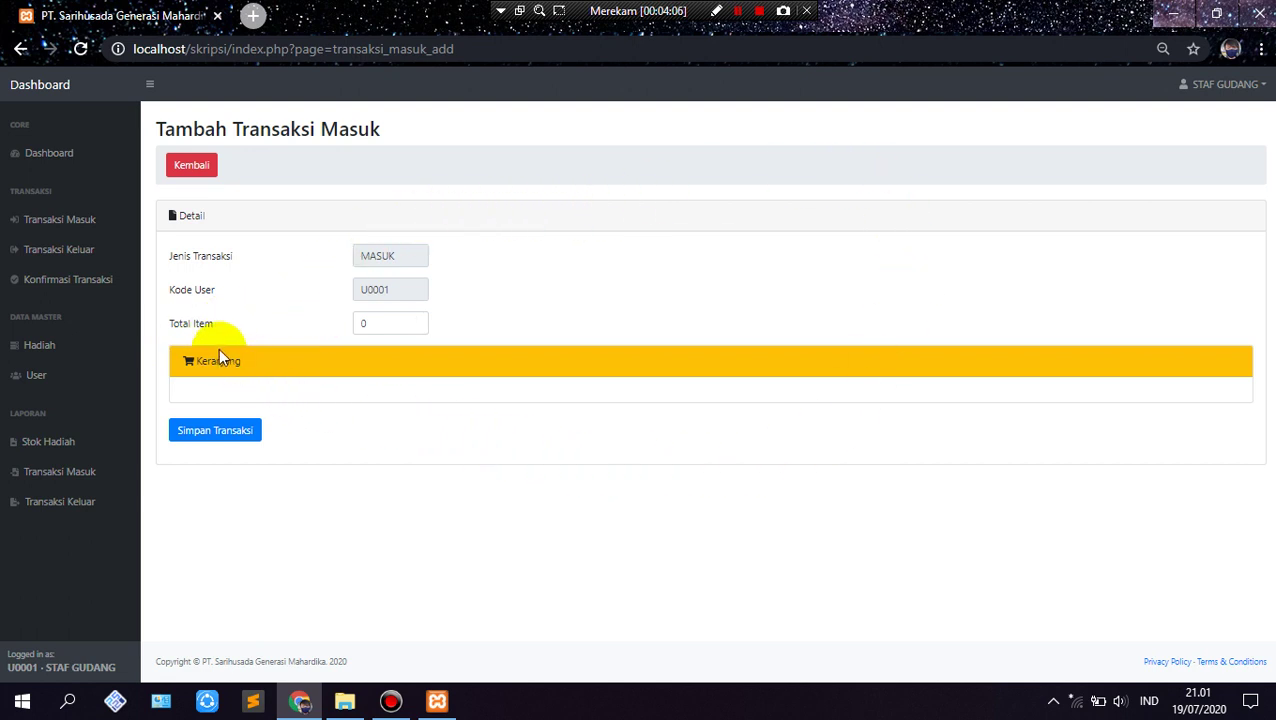
Step: Add TENDA GENERASI MAJU as item 1 with quantity 20
click(416, 319)
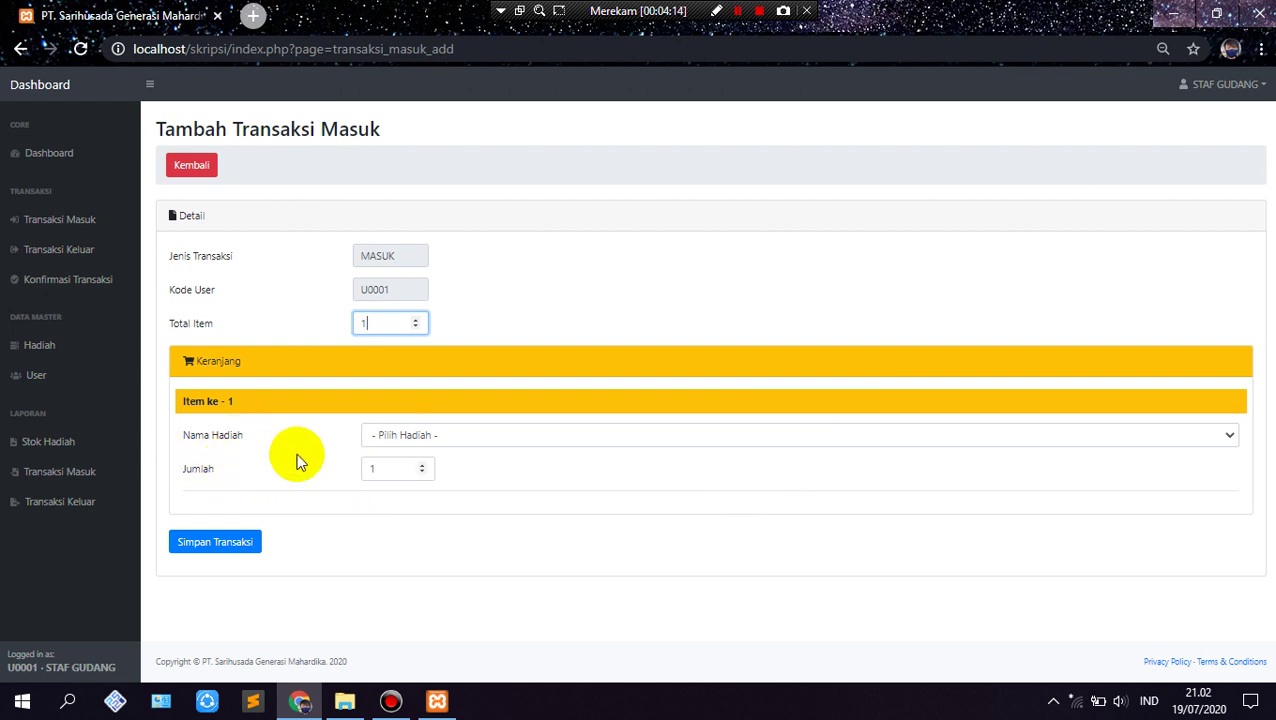
click(371, 441)
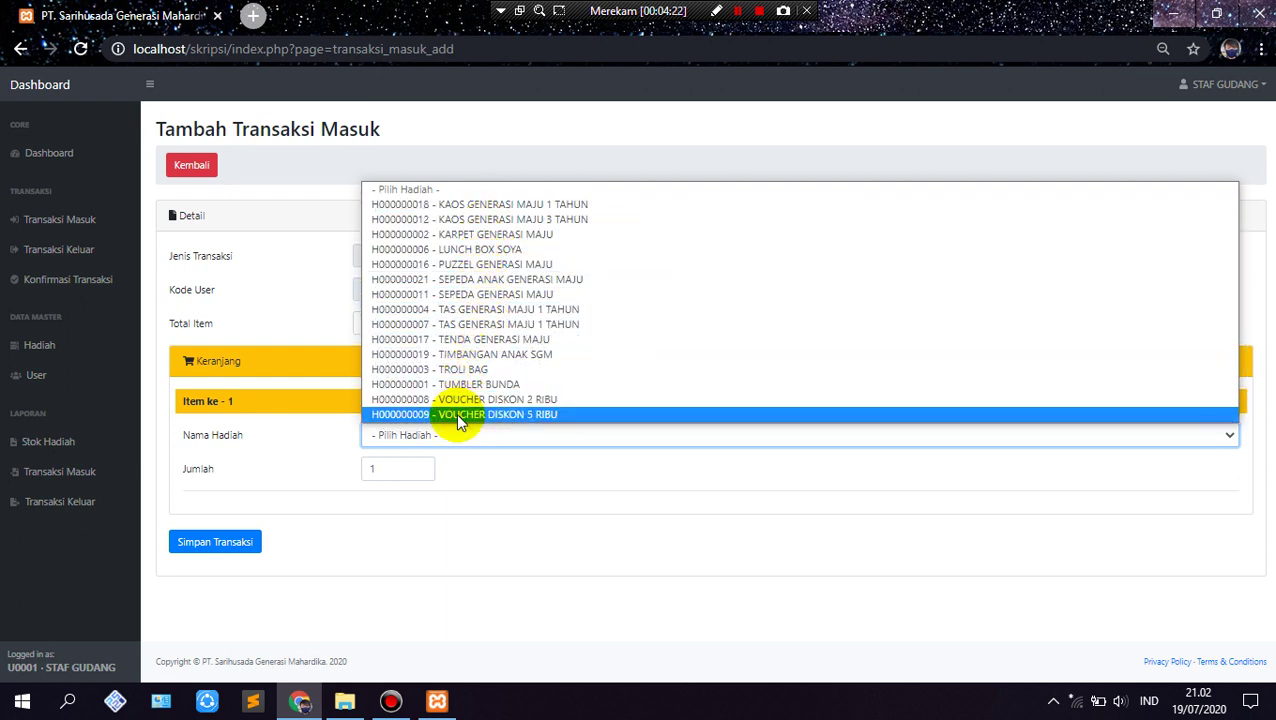
click(333, 490)
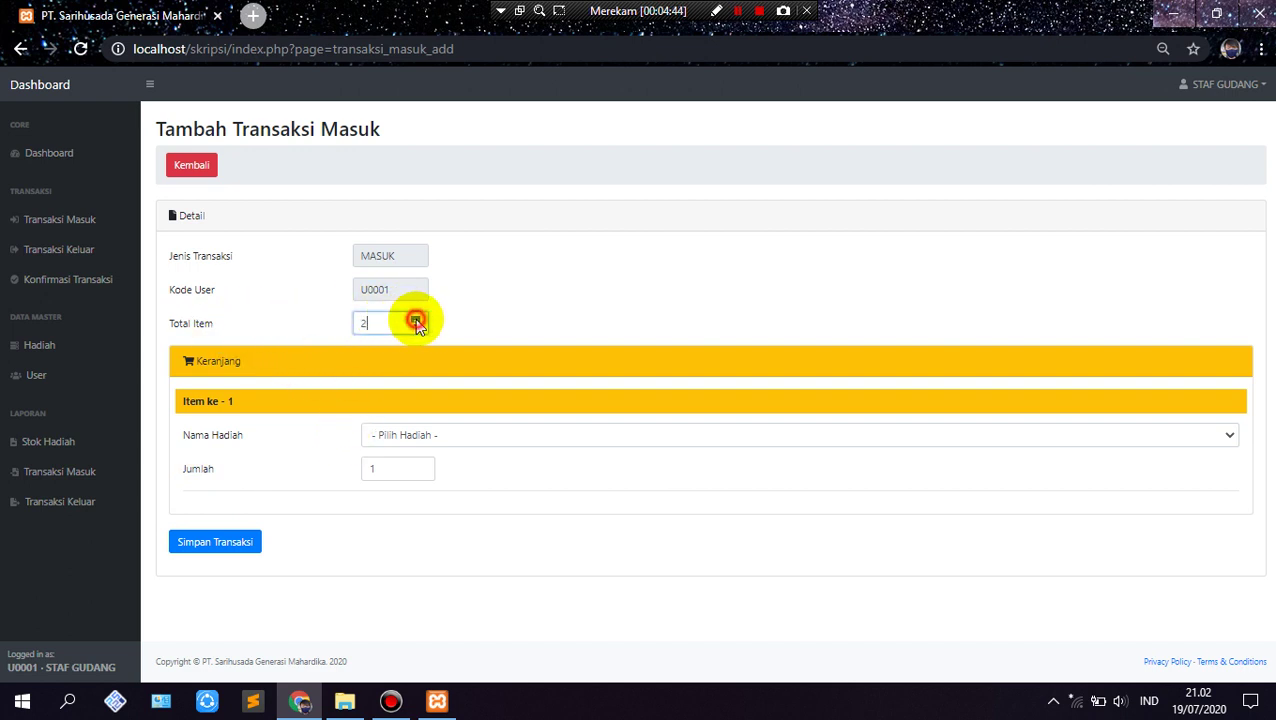
scroll(441, 421, down, 1)
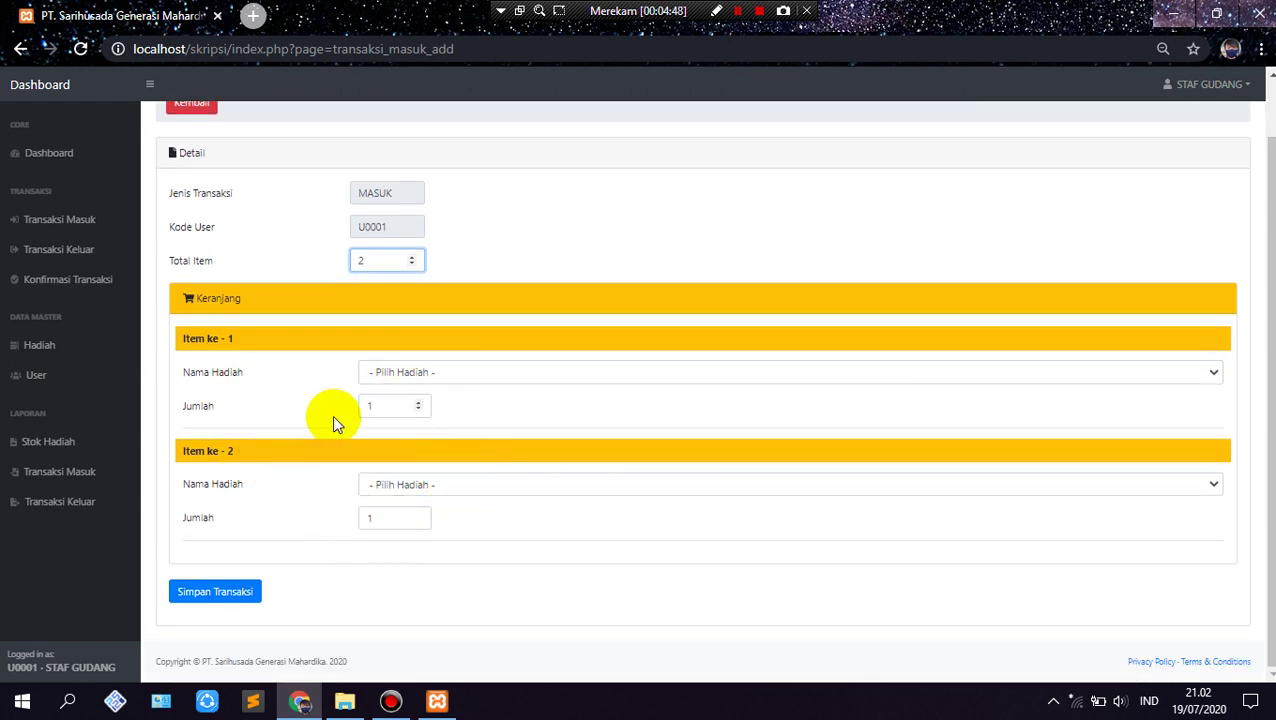
click(411, 372)
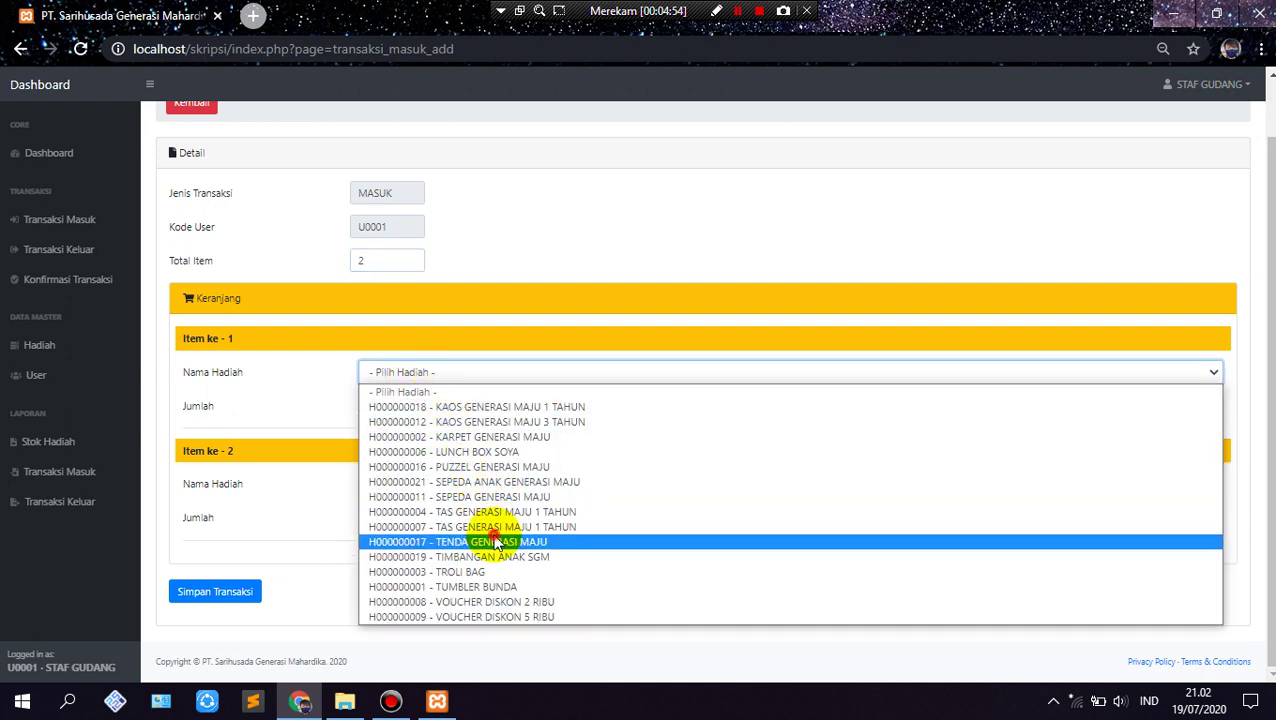
click(497, 541)
click(395, 405)
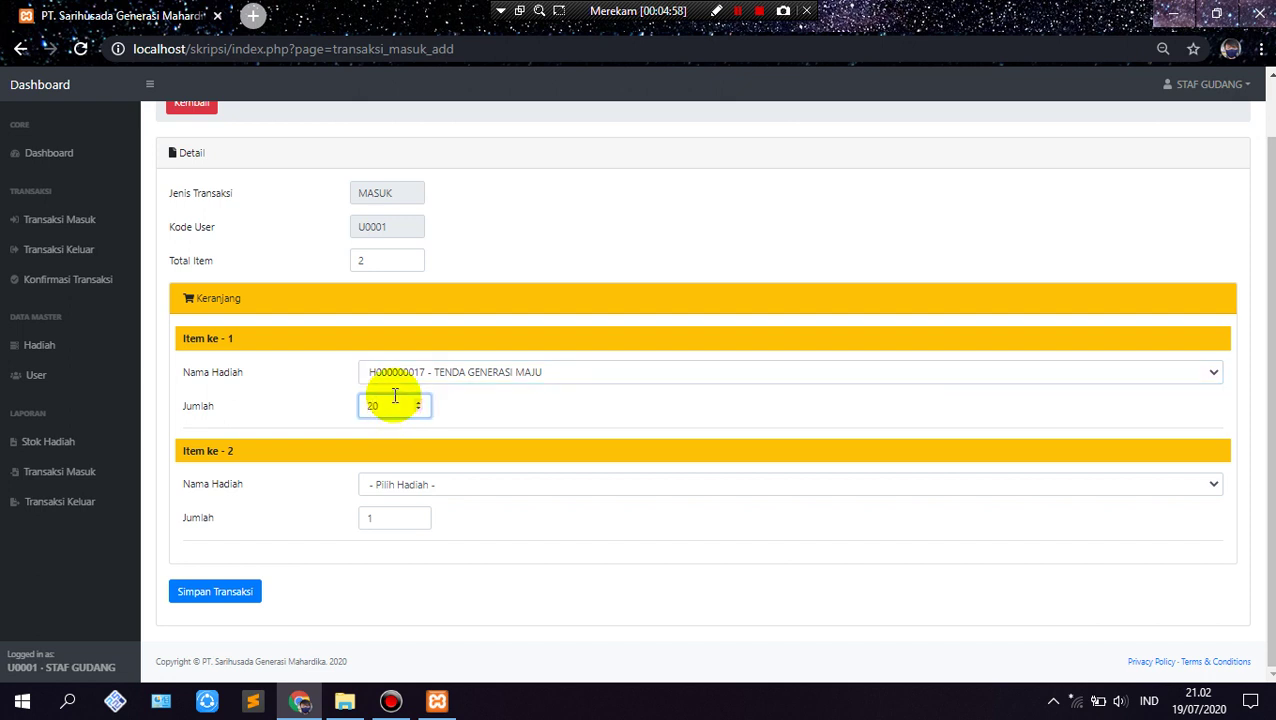
Step: Add 30 LUNCH BOX SOYA as item 2 and save the transaction
click(437, 484)
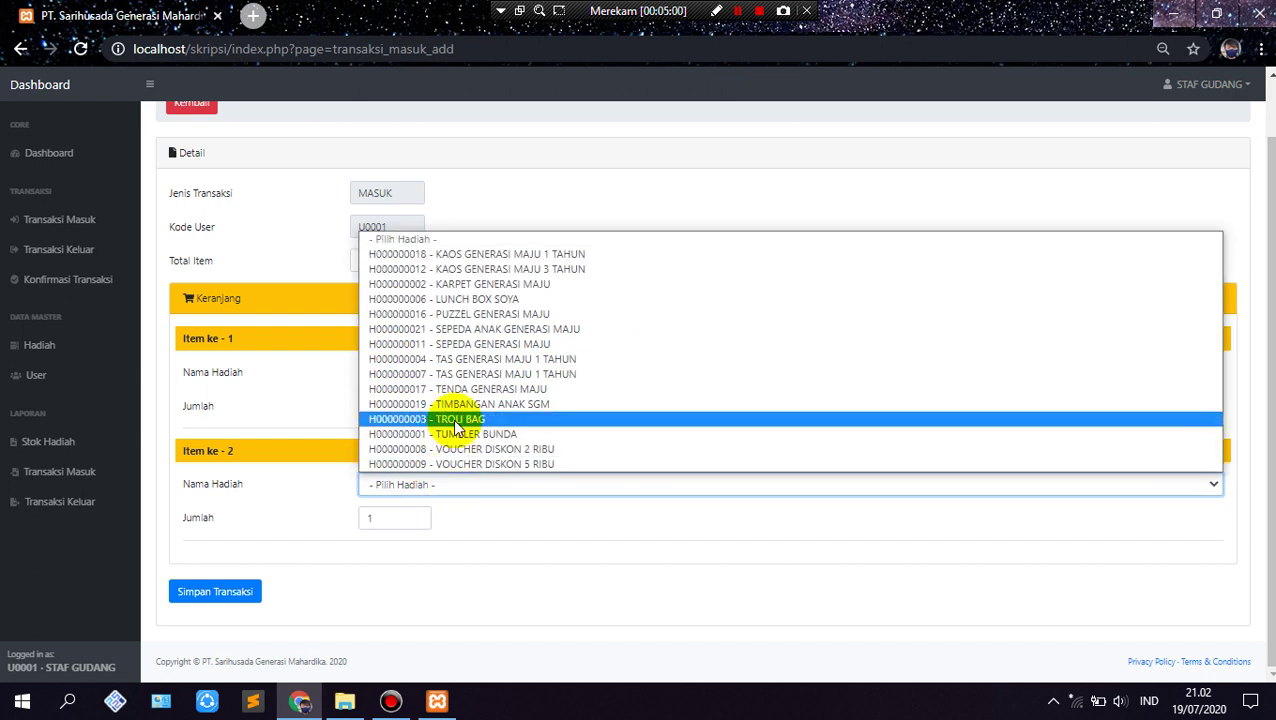
click(490, 299)
click(397, 514)
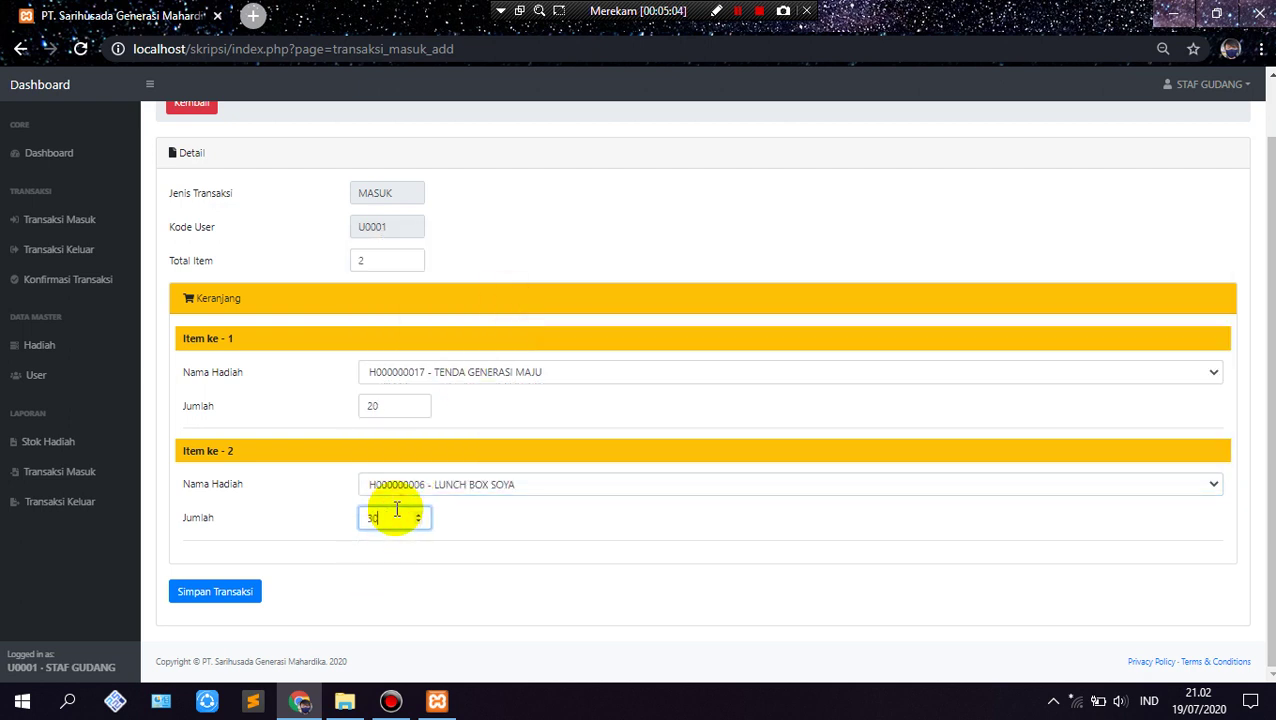
click(240, 600)
click(735, 150)
Step: Dismiss the saved alert and sort incoming transactions by TGL & JAM TRANSAKSI, newest first
click(804, 156)
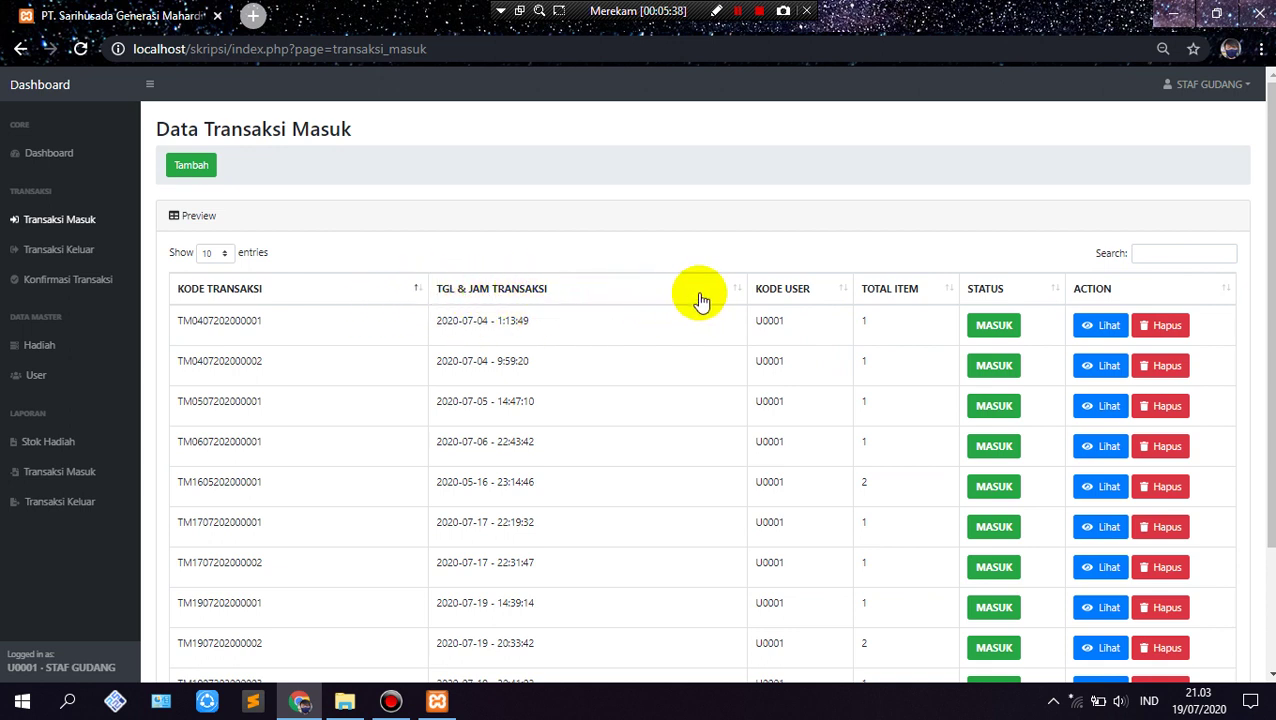
click(740, 290)
click(740, 290)
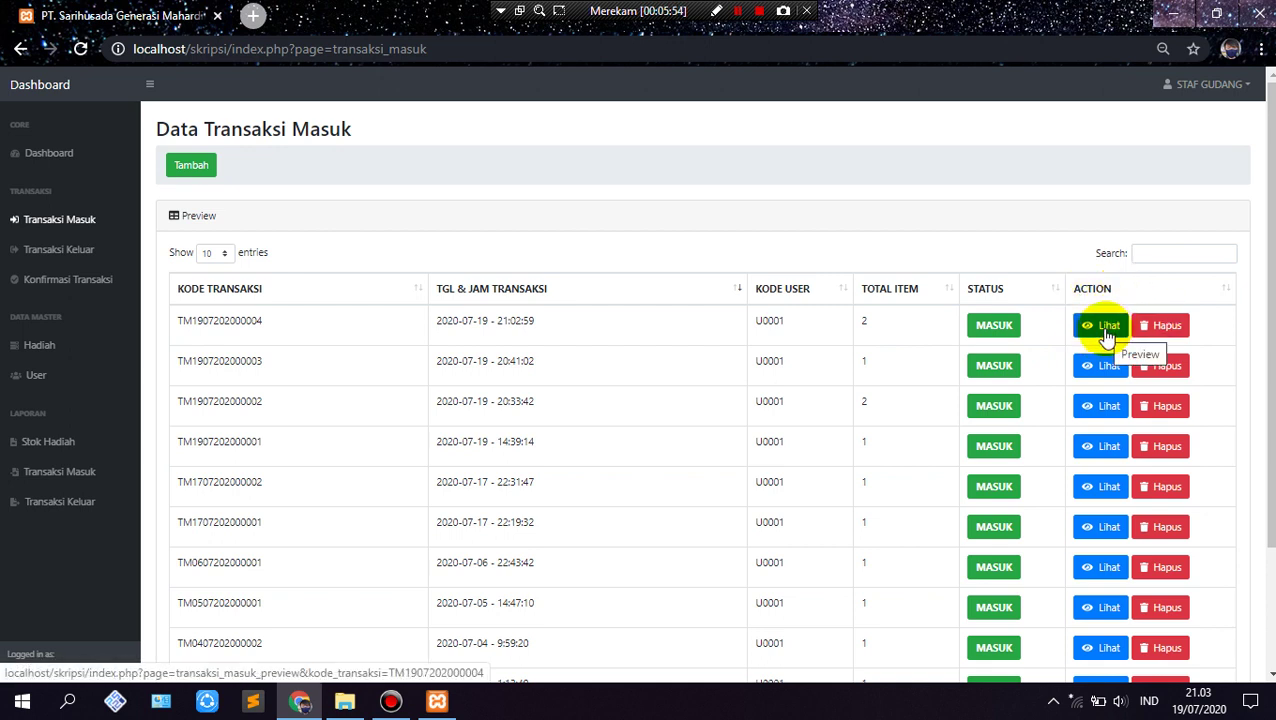
click(1105, 336)
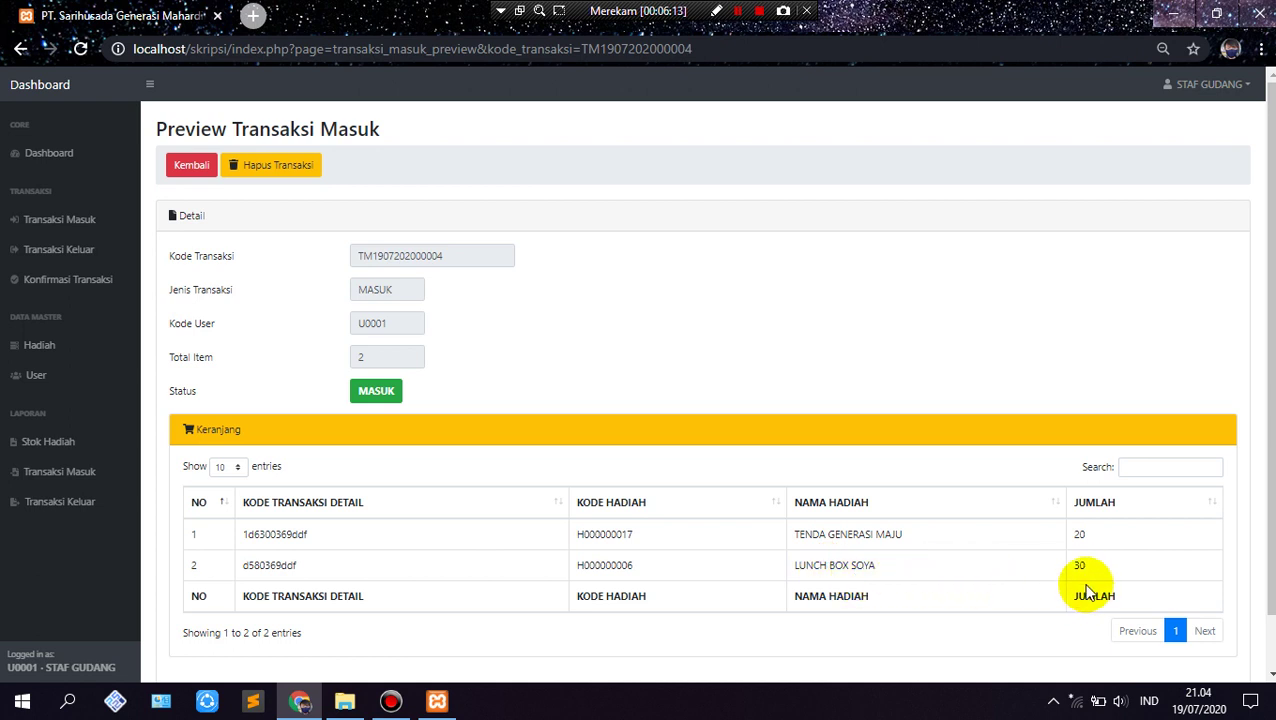
scroll(612, 470, down, 2)
scroll(309, 387, up, 2)
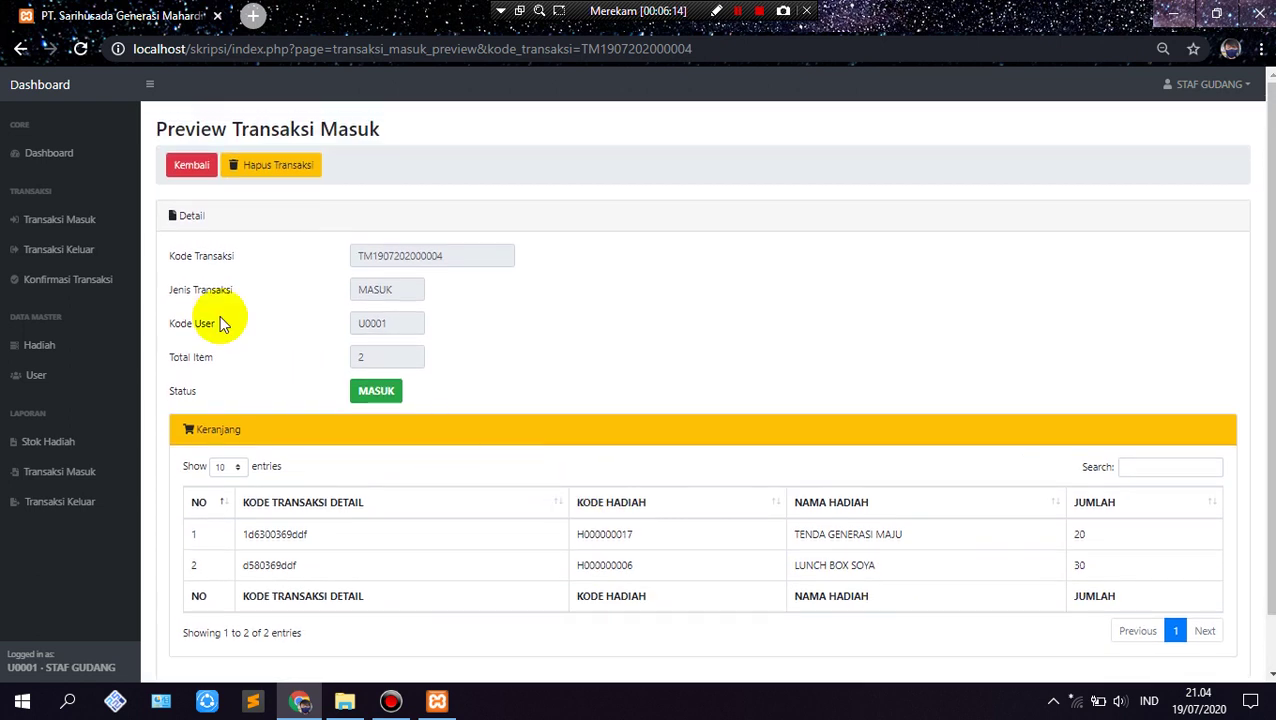
click(177, 165)
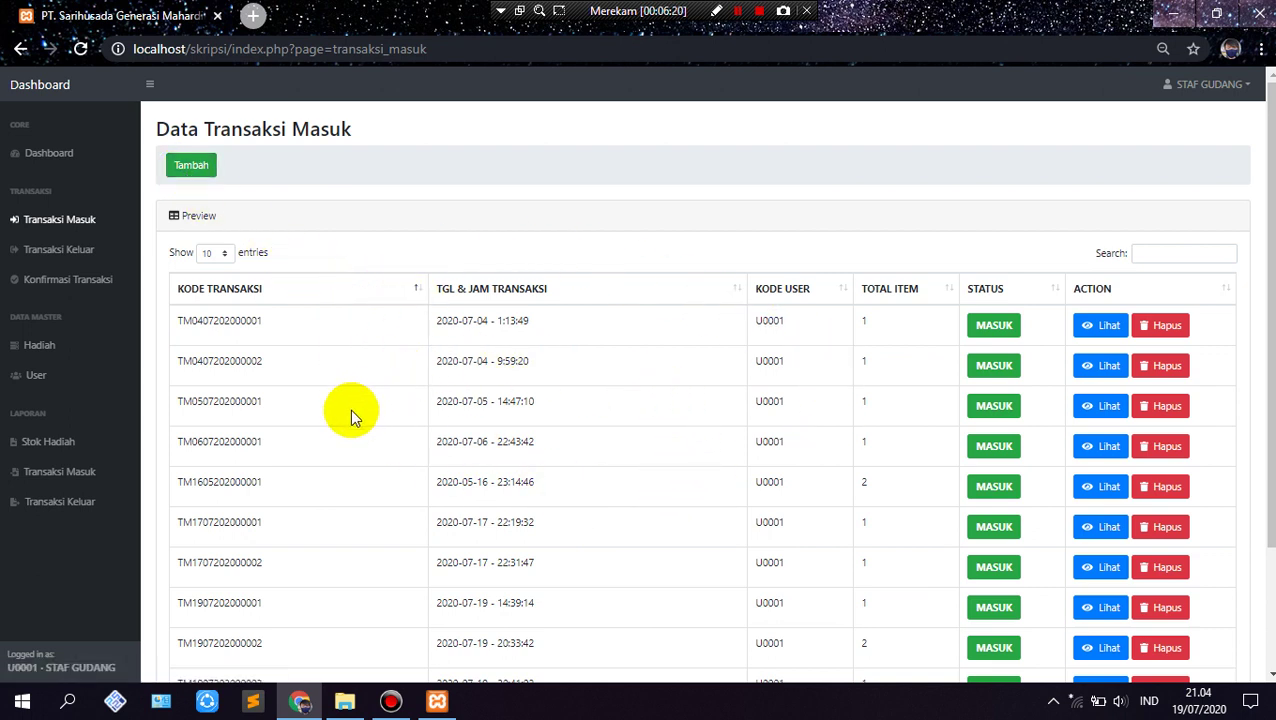
click(85, 258)
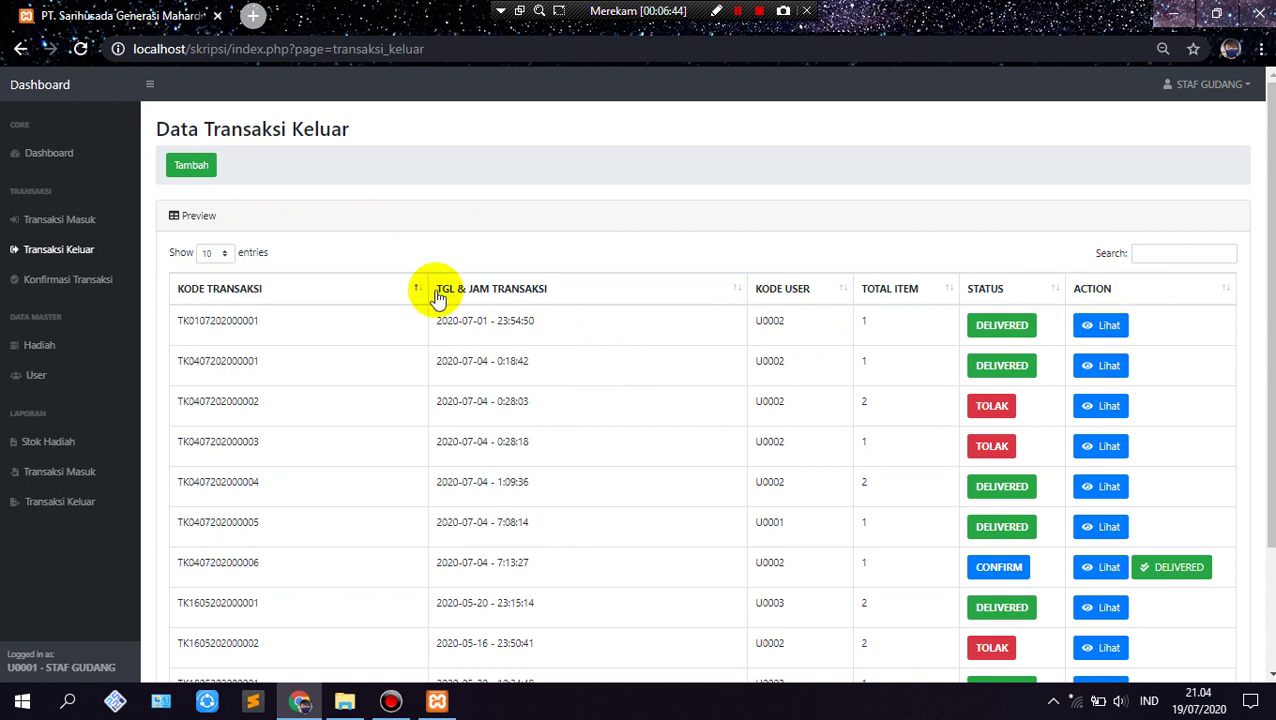
Step: Start a new outgoing transaction with the Tambah button
click(197, 170)
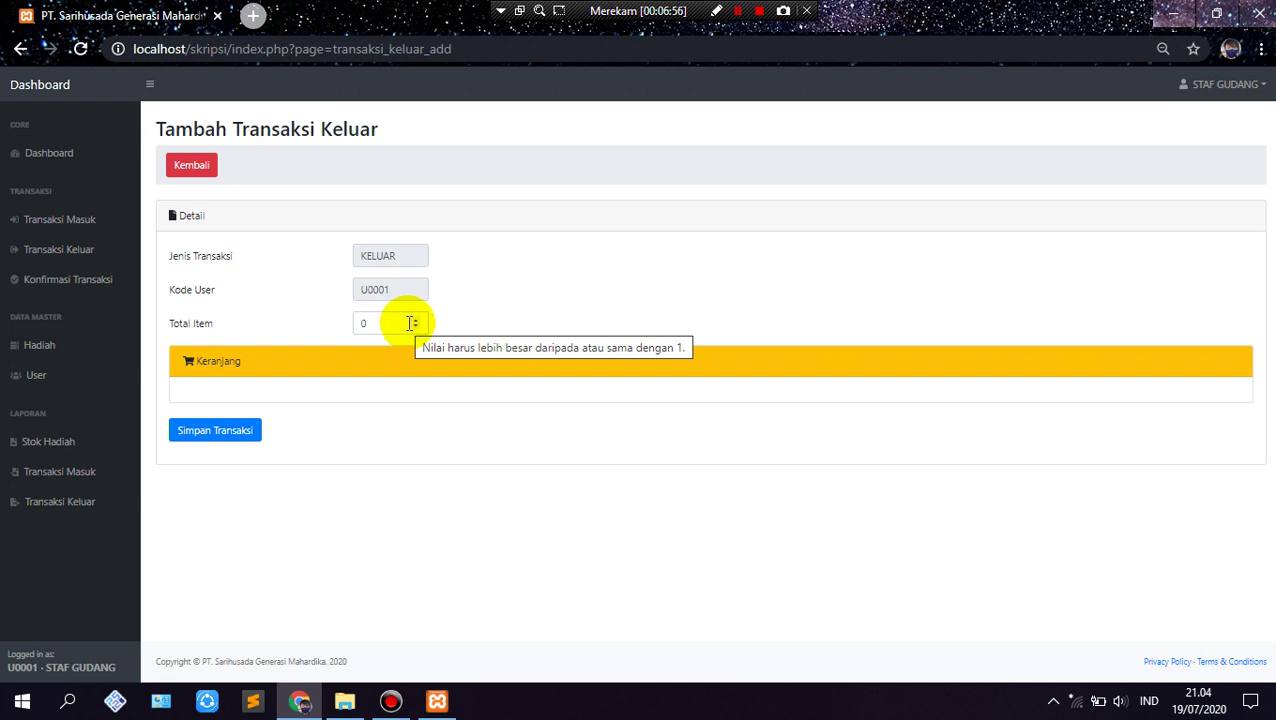
Step: Record one item, LUNCH BOX SOYA with quantity 17, and confirm the save
click(416, 320)
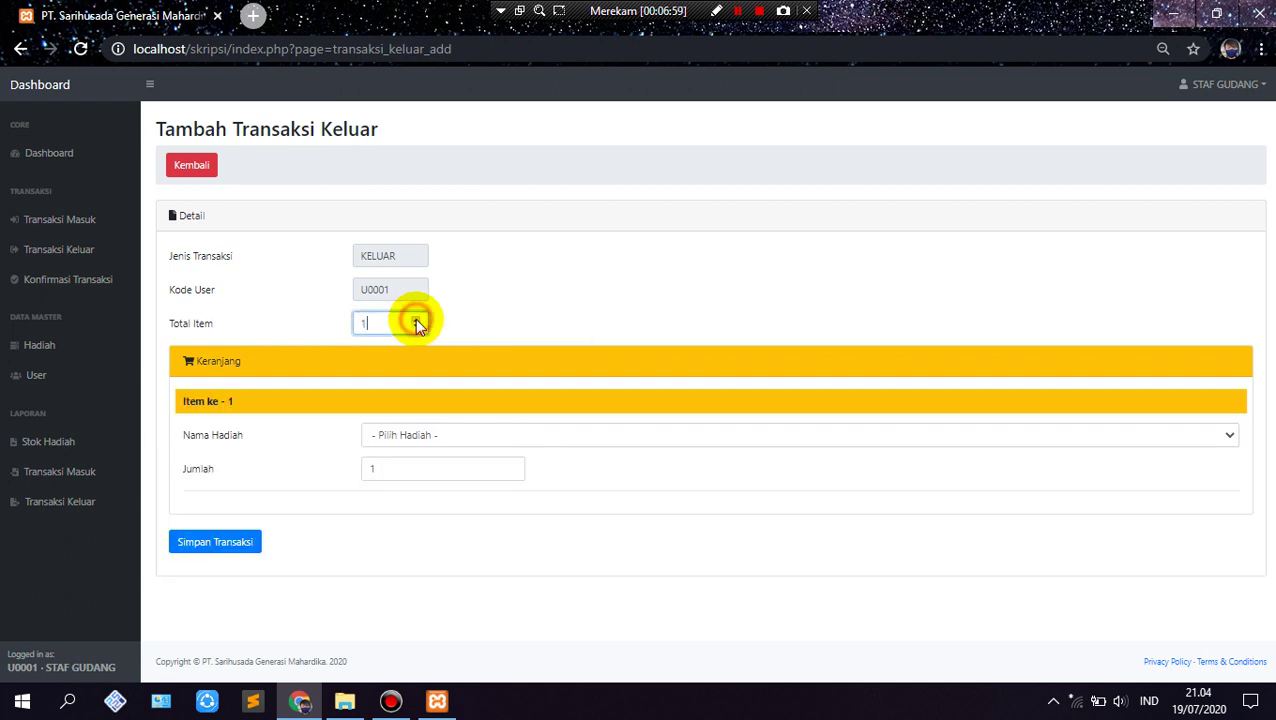
click(473, 438)
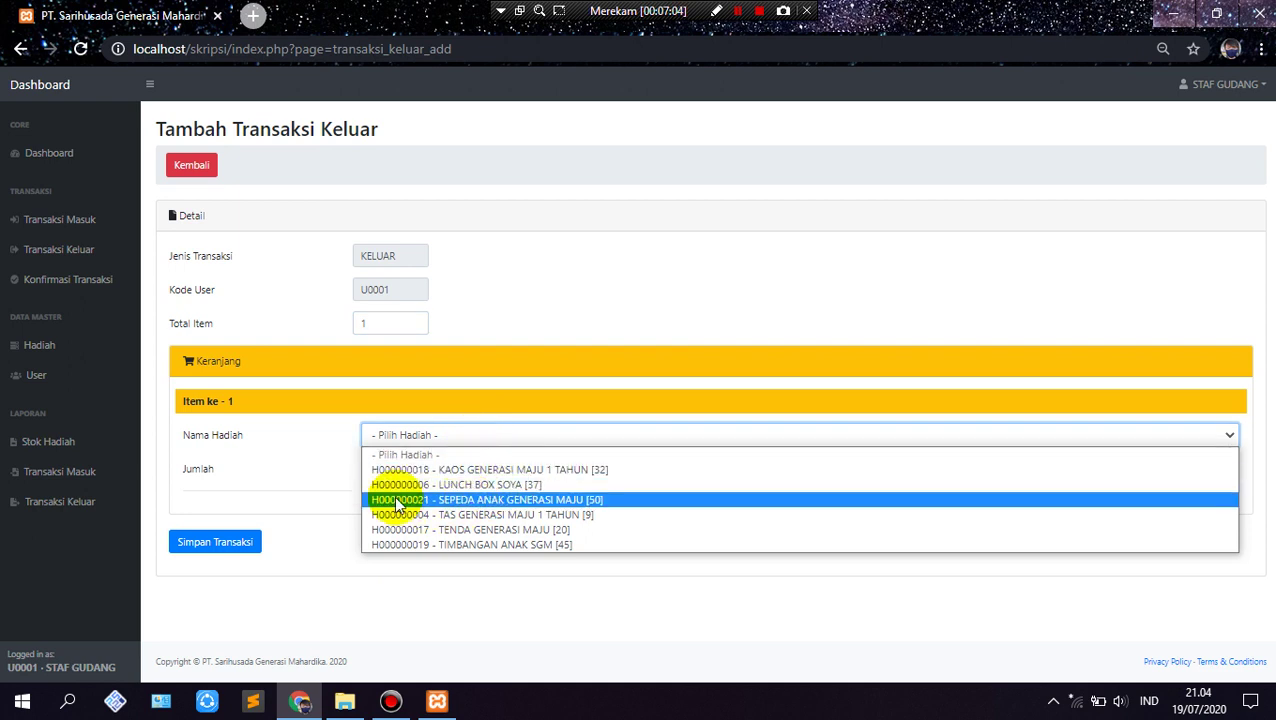
click(451, 486)
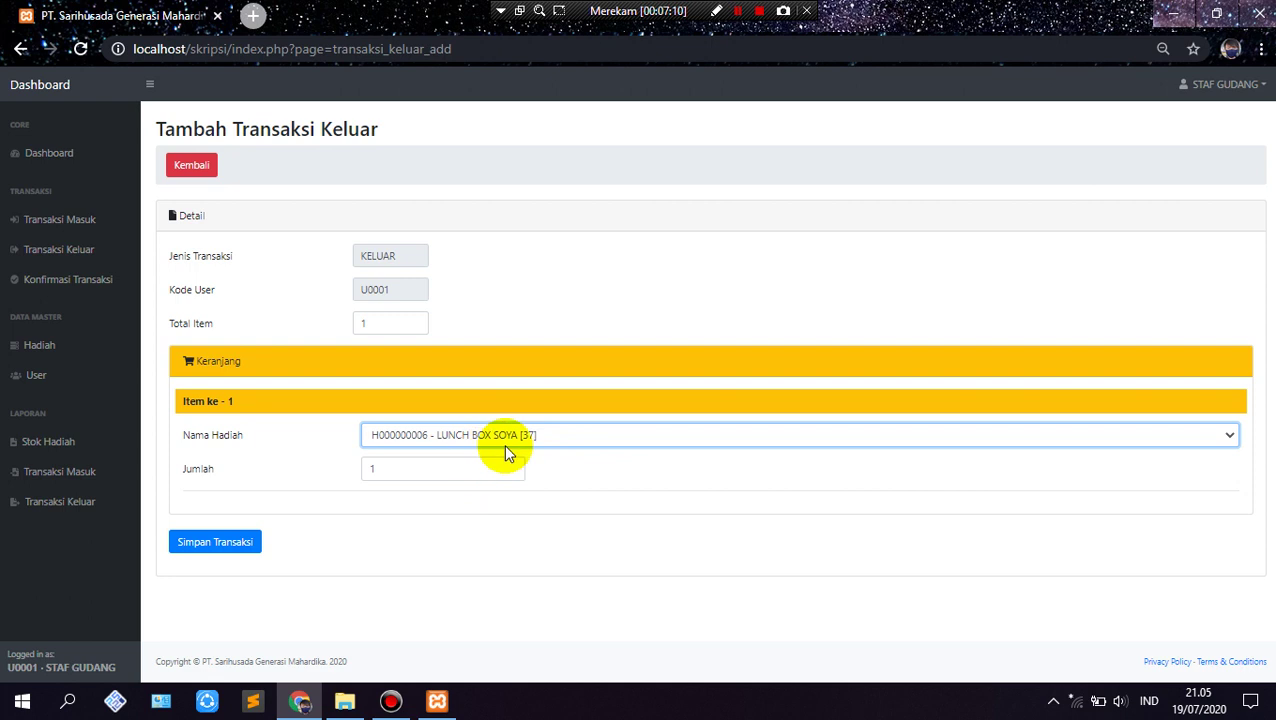
click(407, 473)
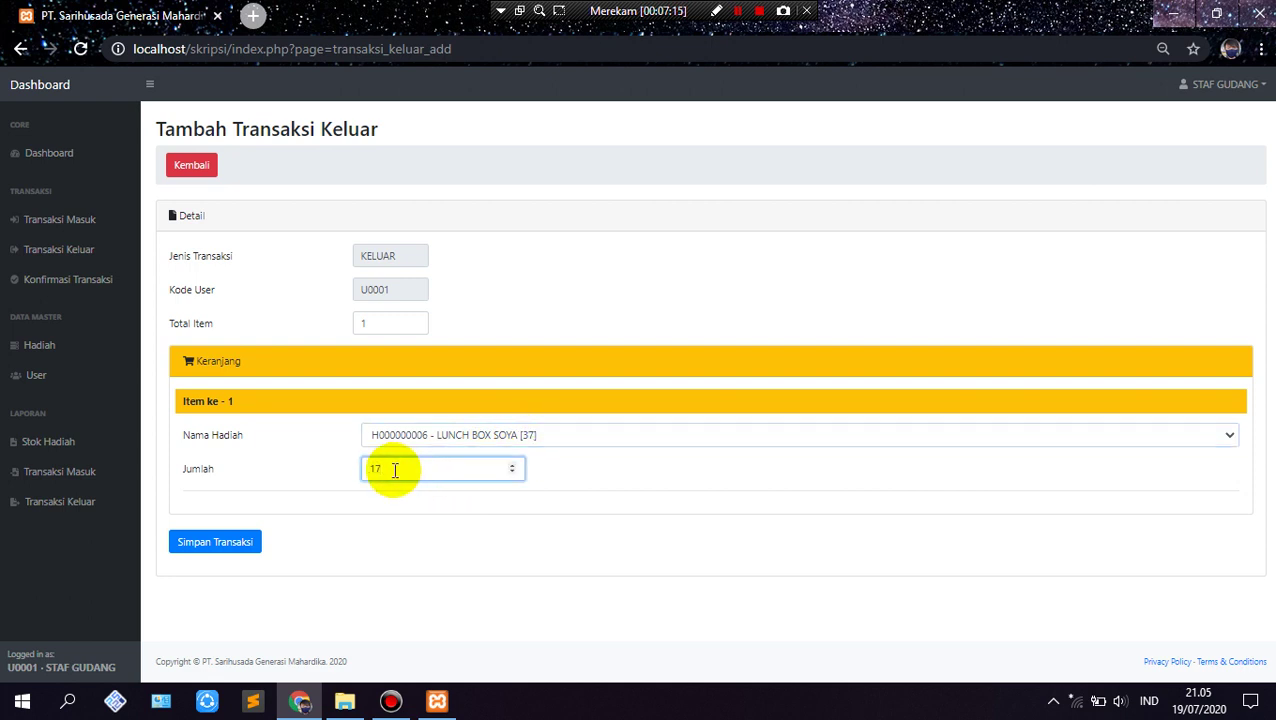
click(203, 556)
click(748, 158)
click(808, 156)
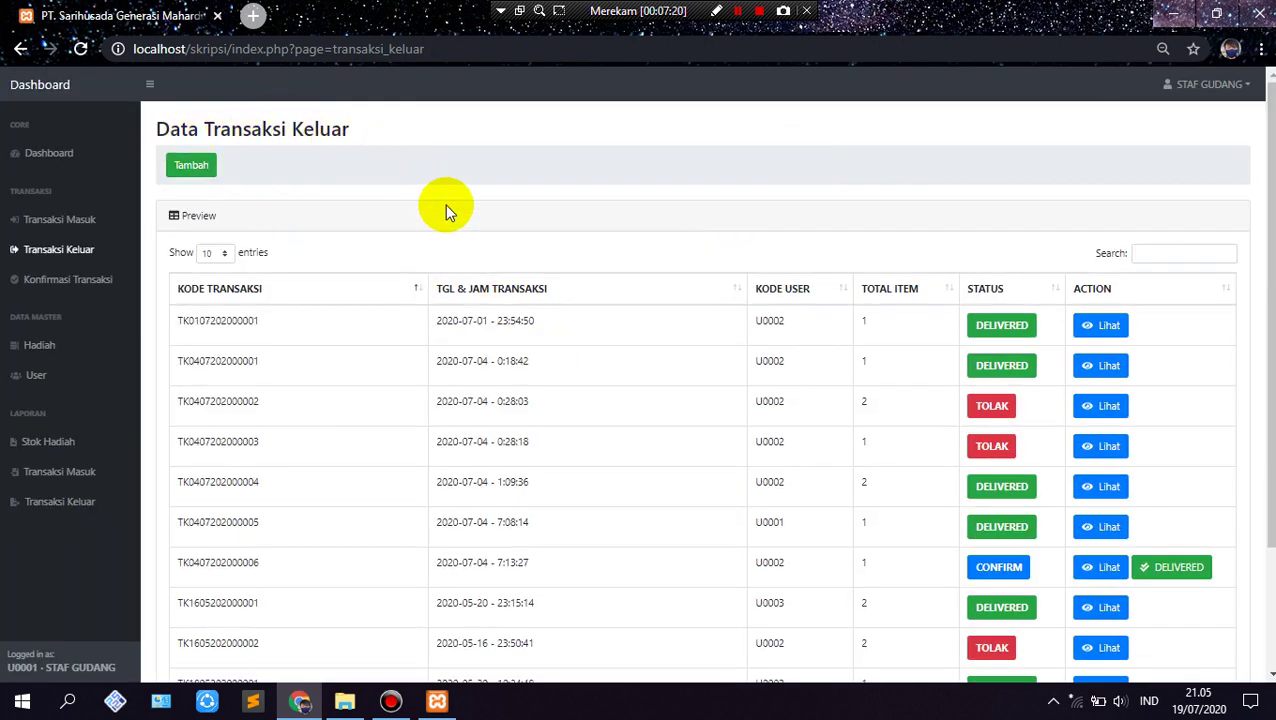
Step: Sort outgoing transactions newest first so the two 2020-07-19 ORDER entries lead the list
click(735, 290)
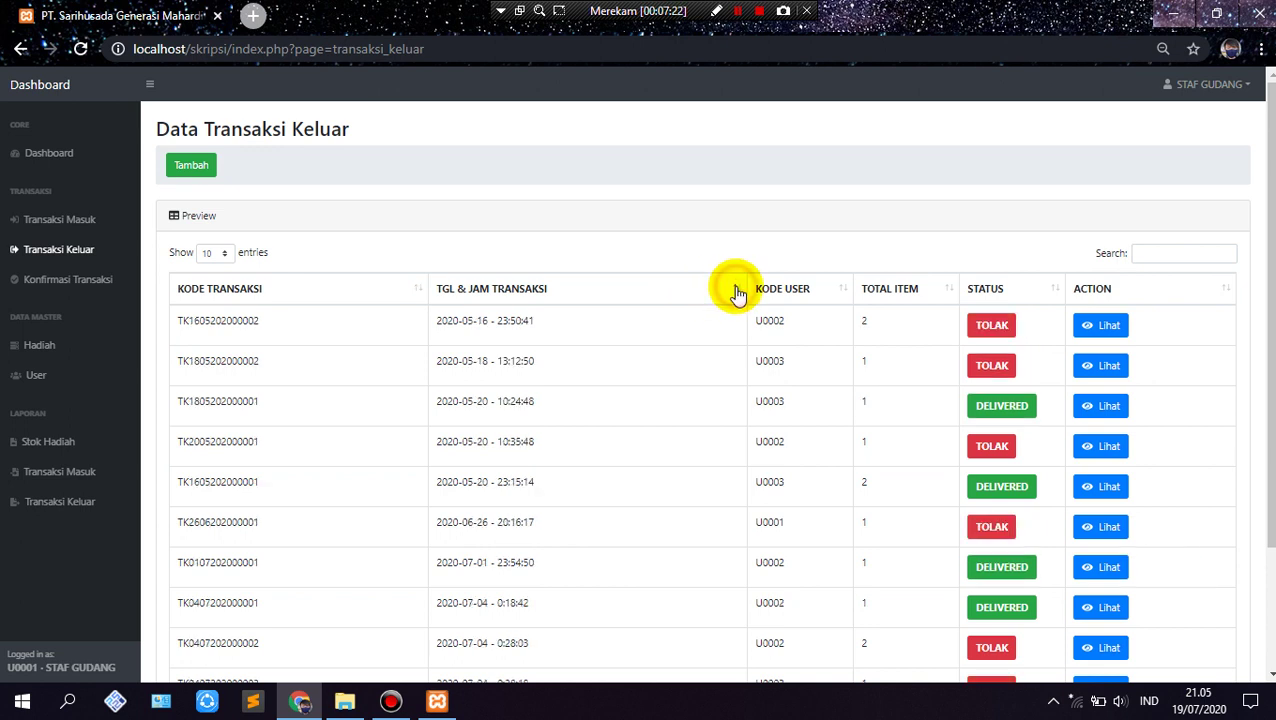
click(733, 289)
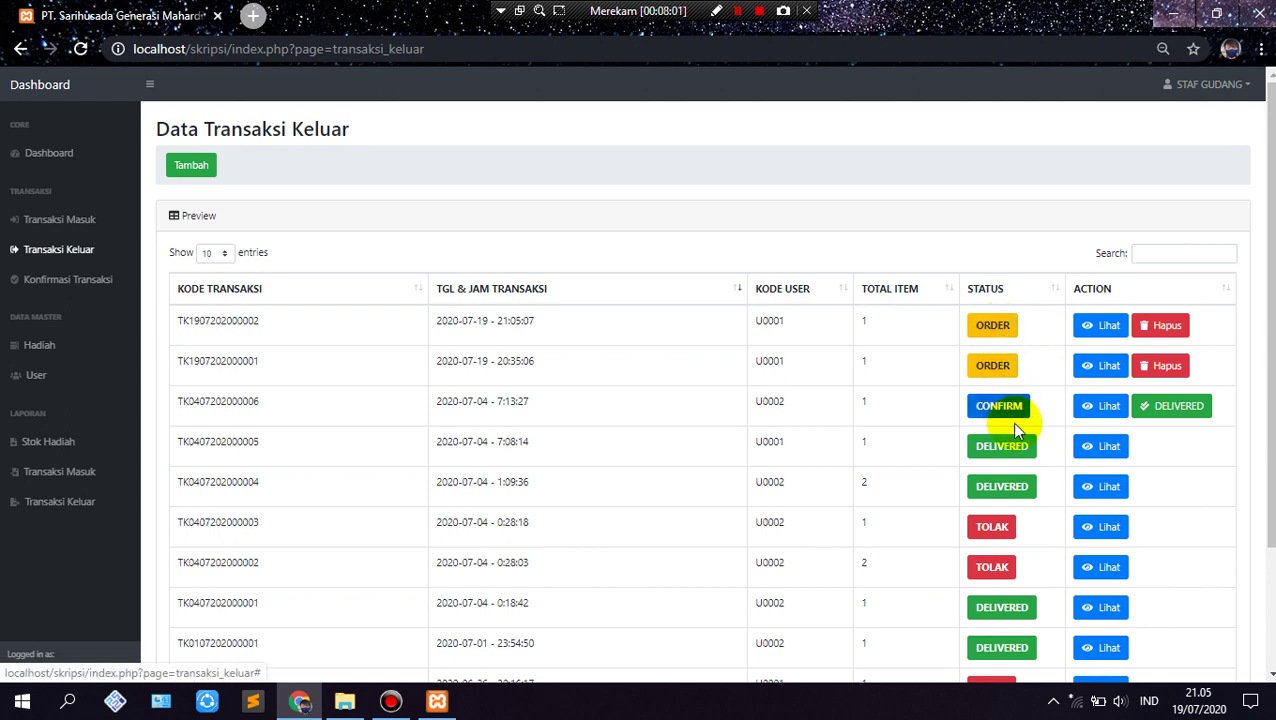
scroll(1002, 521, down, 2)
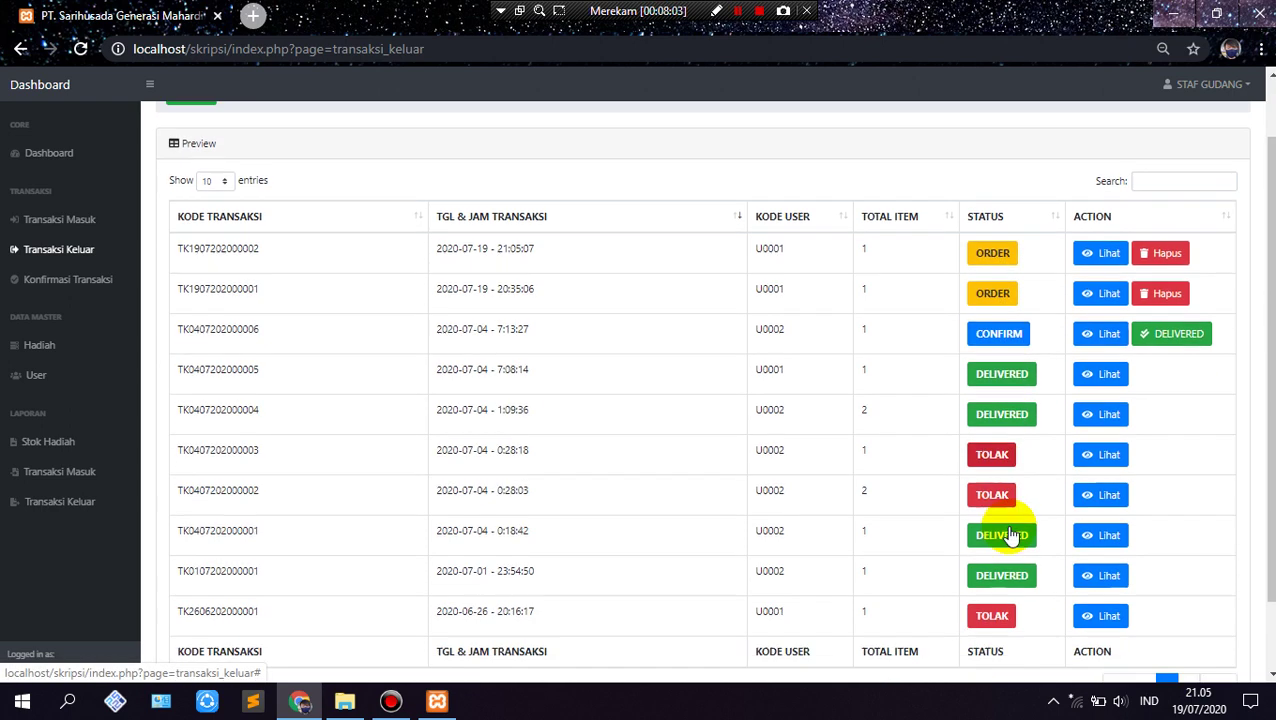
scroll(1005, 533, up, 2)
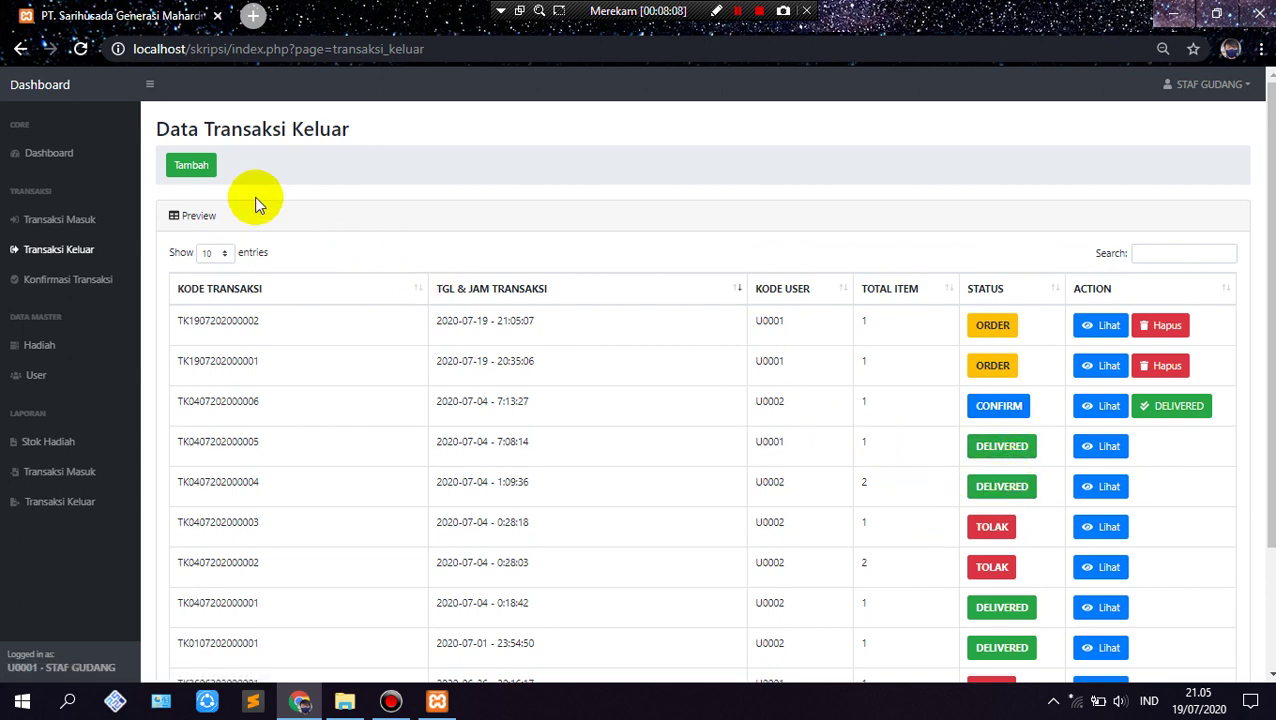
click(35, 220)
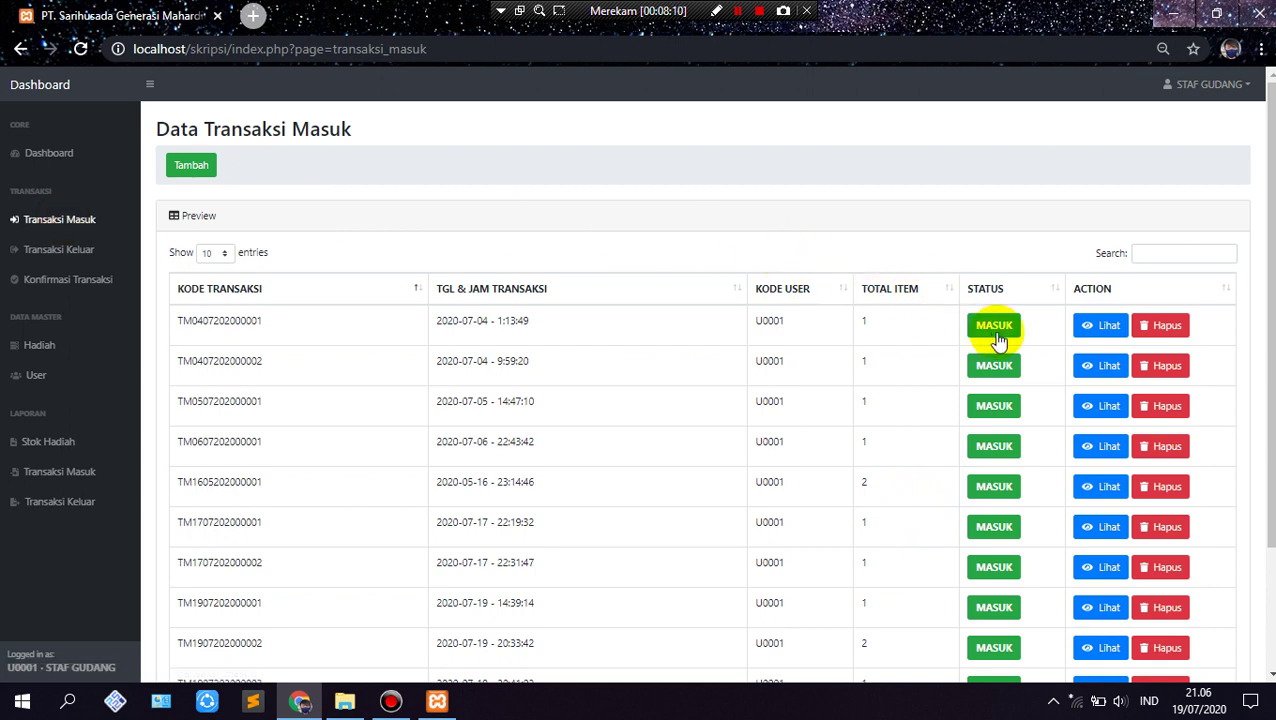
click(68, 256)
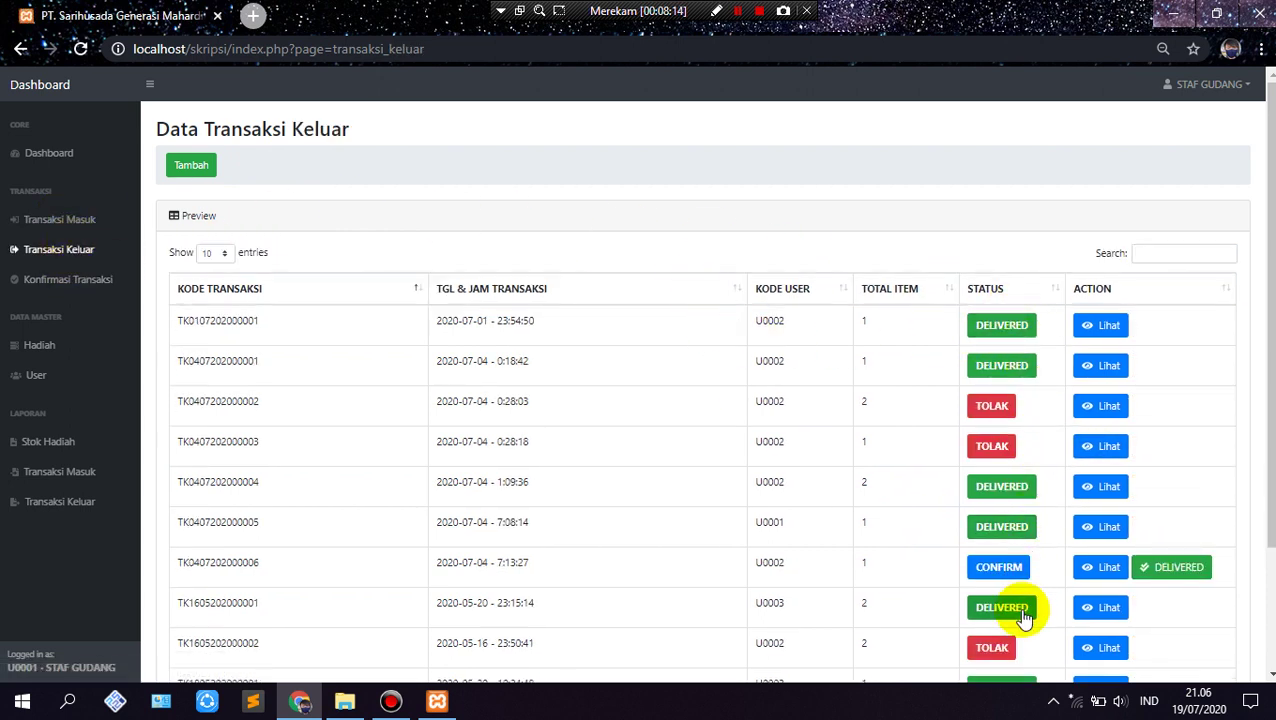
click(64, 154)
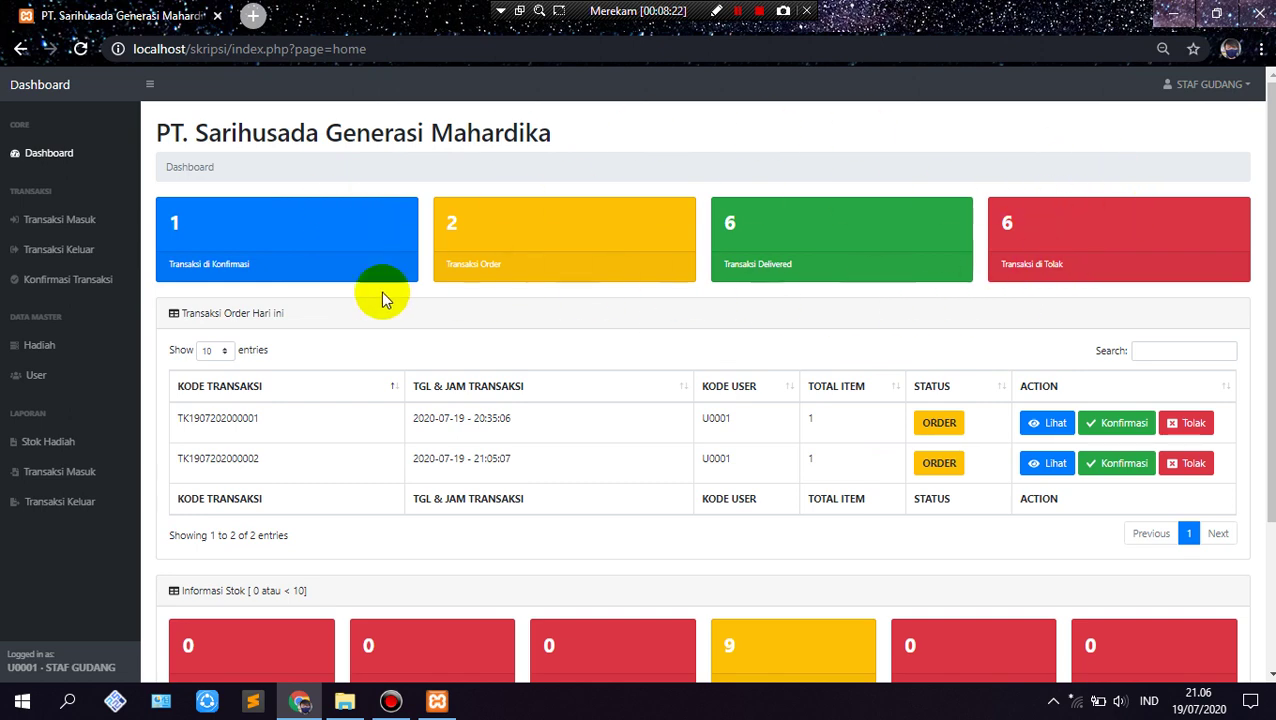
click(62, 249)
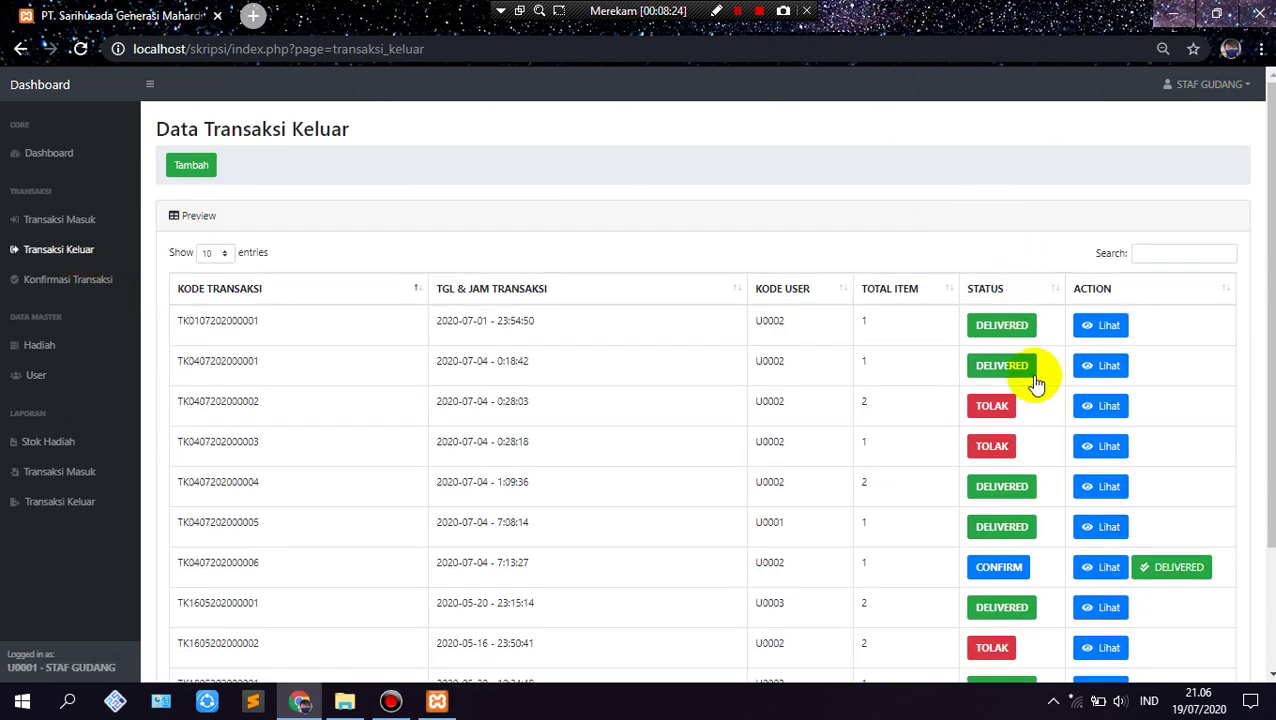
scroll(985, 553, down, 3)
scroll(1068, 530, up, 2)
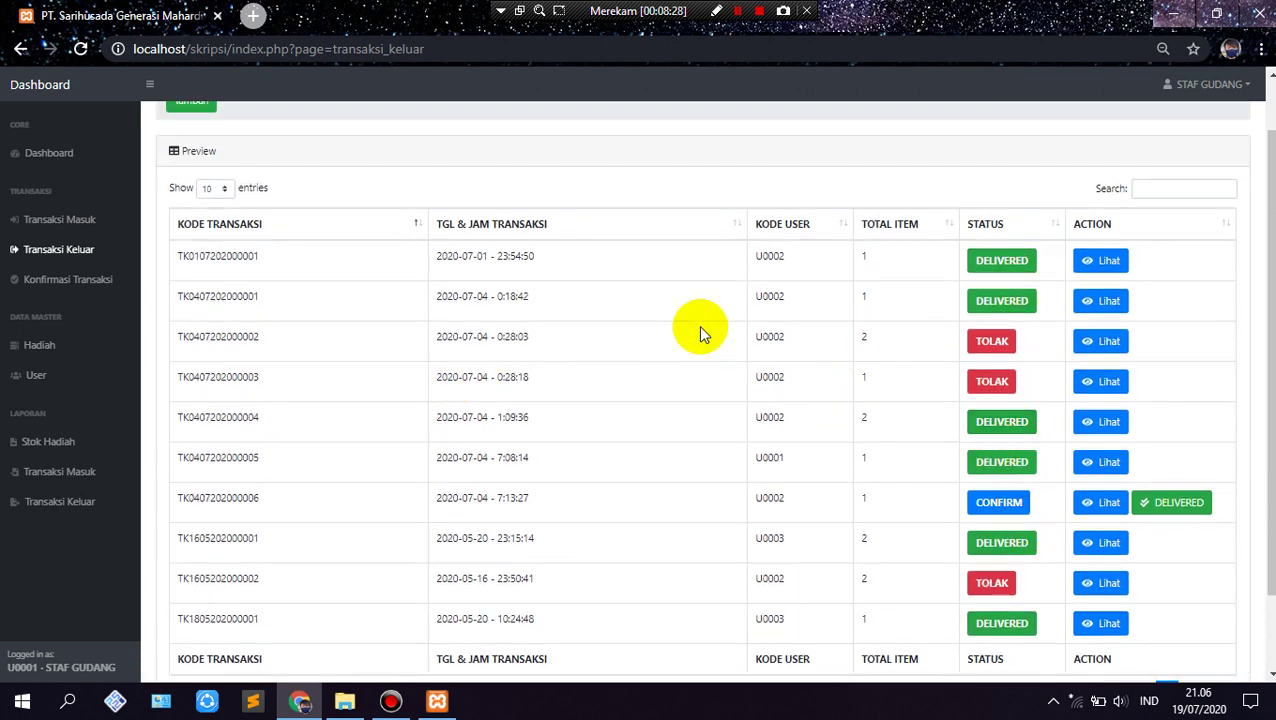
scroll(424, 395, up, 1)
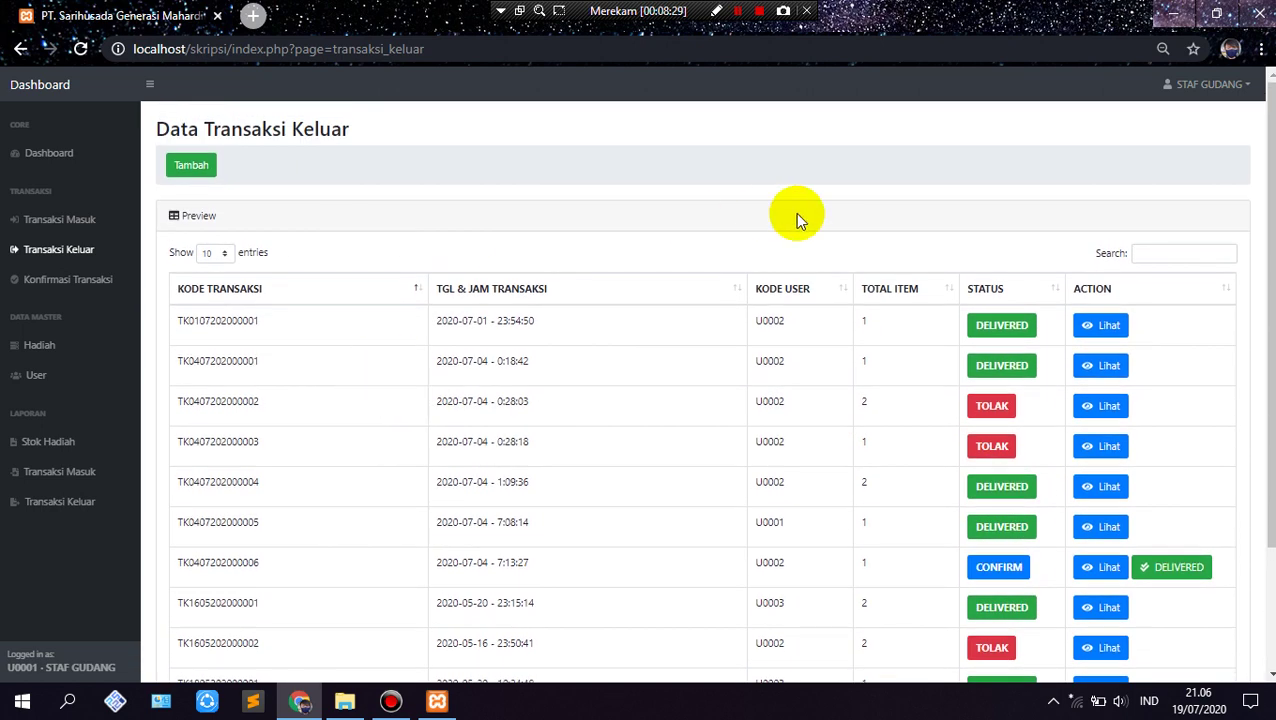
click(739, 292)
click(739, 292)
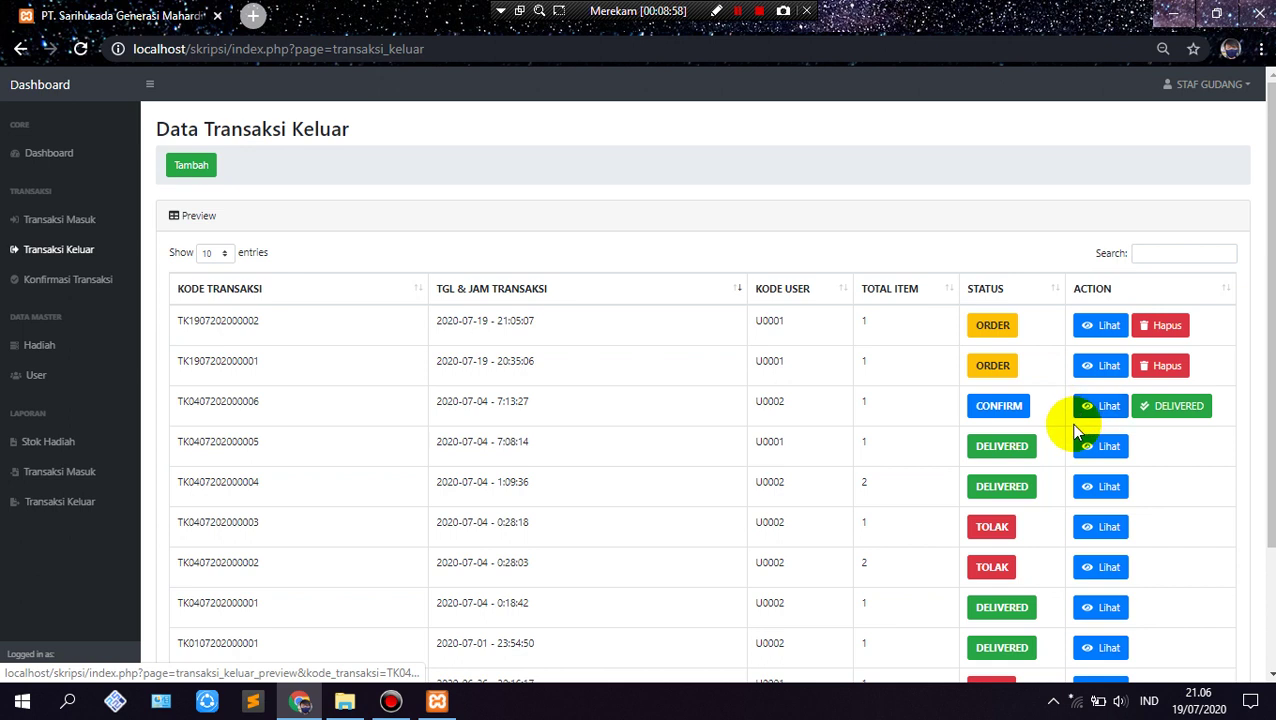
click(1158, 413)
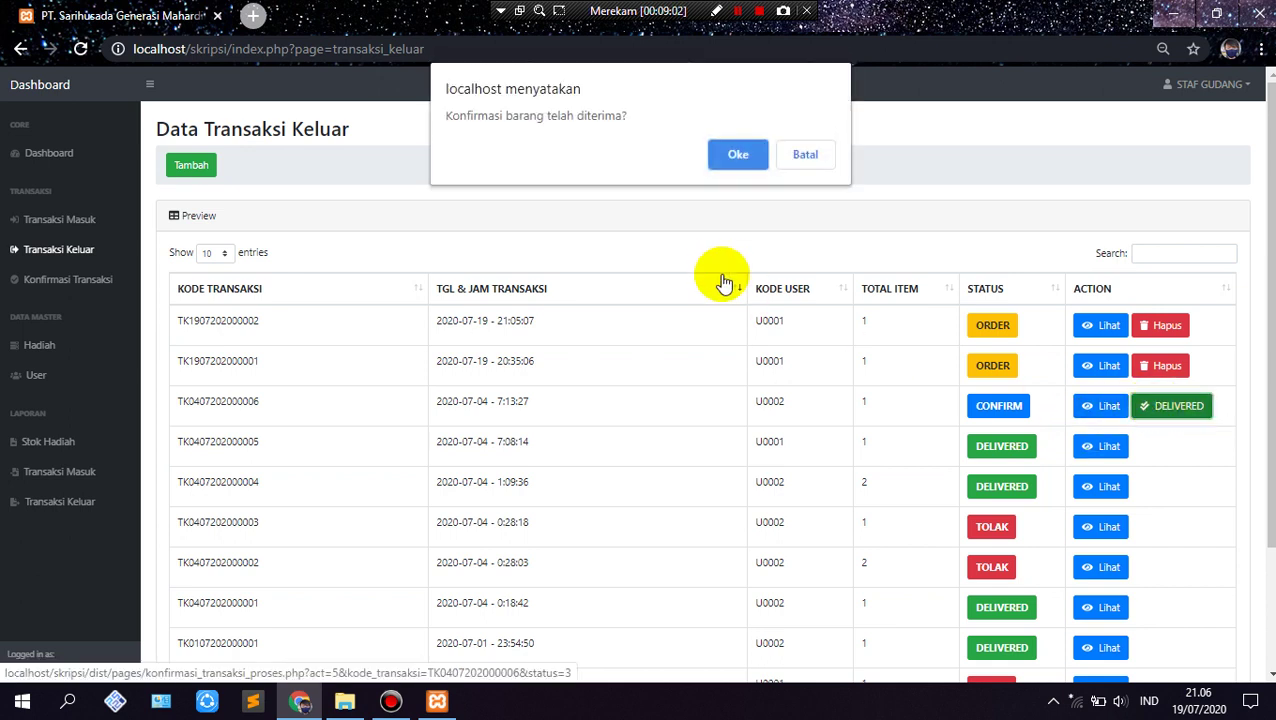
click(745, 152)
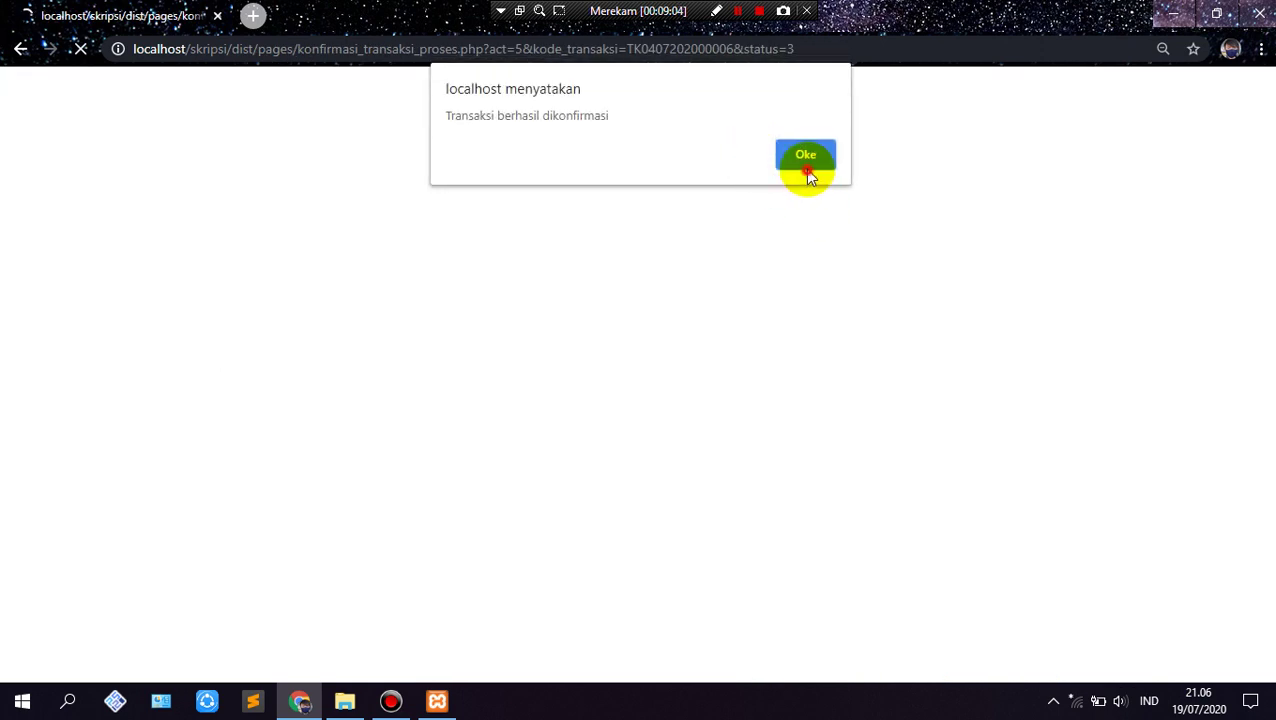
click(806, 155)
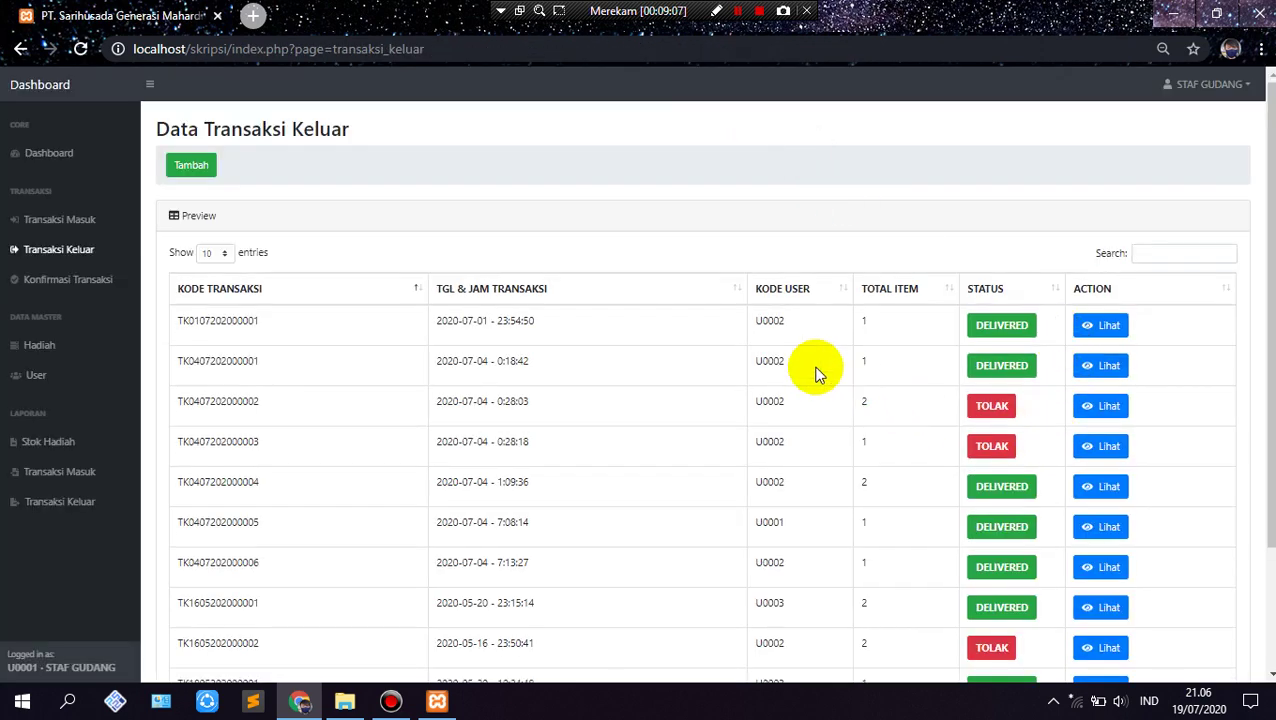
click(738, 289)
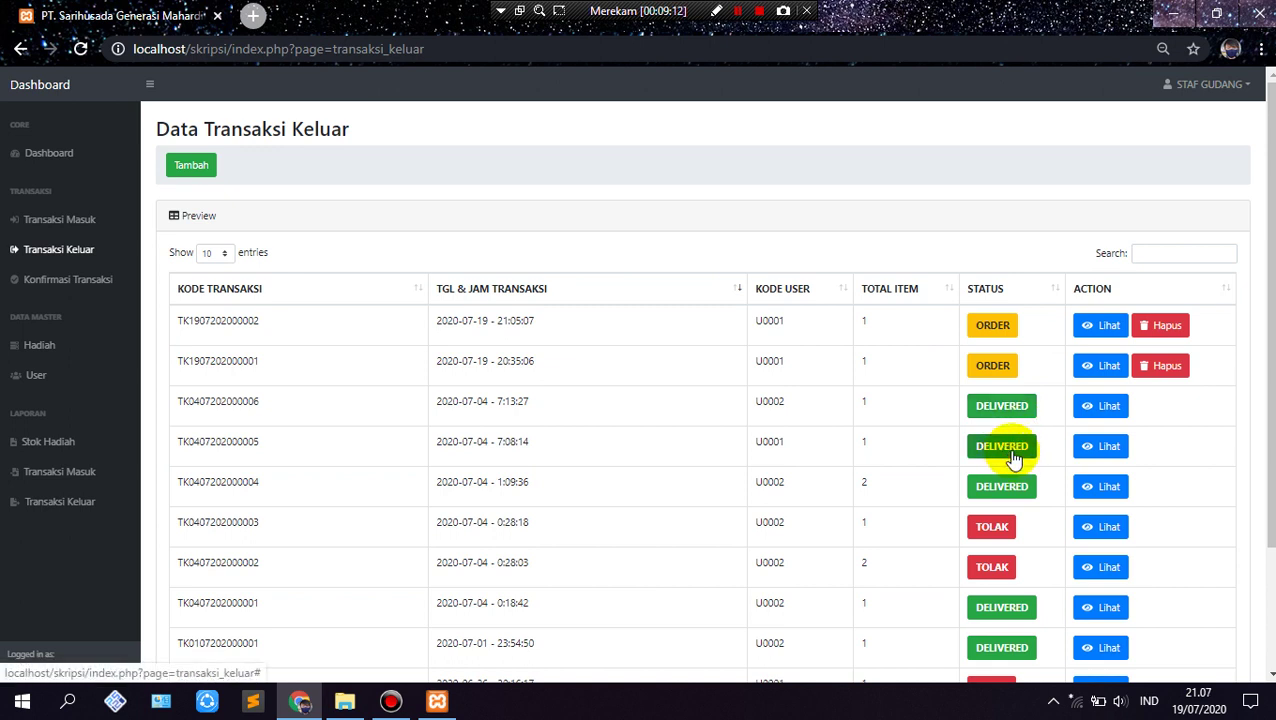
click(87, 292)
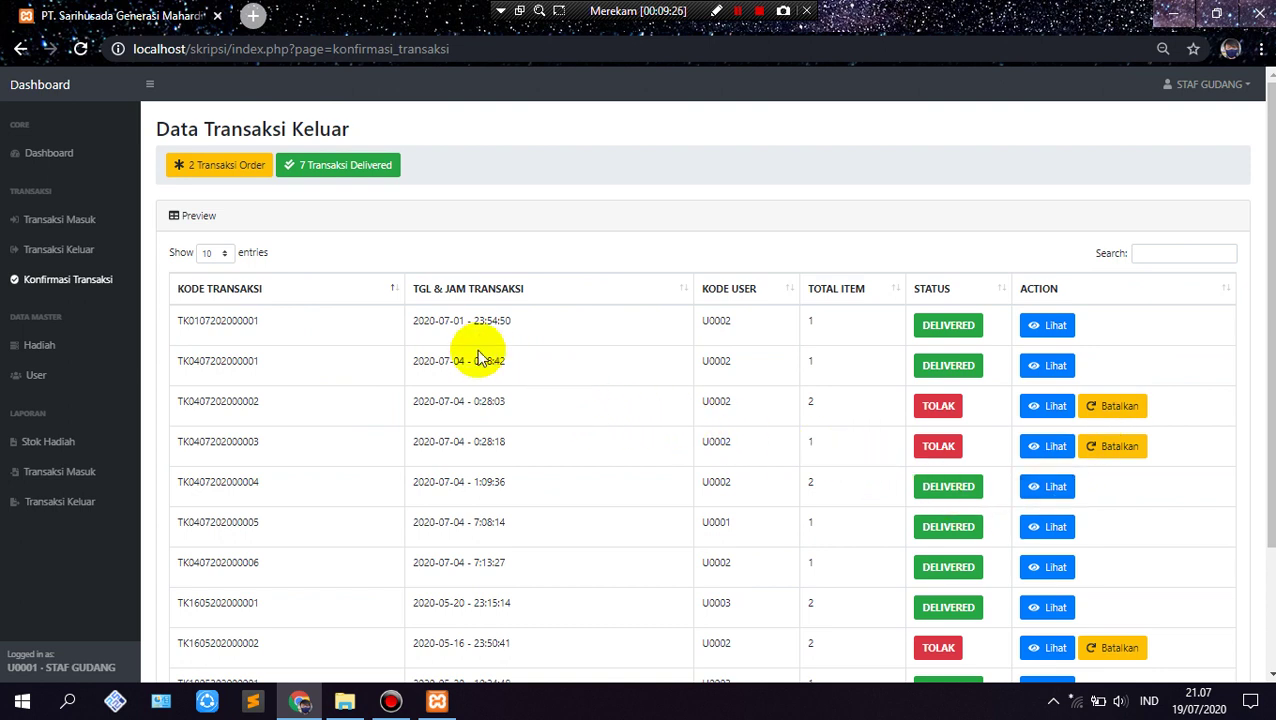
click(688, 296)
click(684, 294)
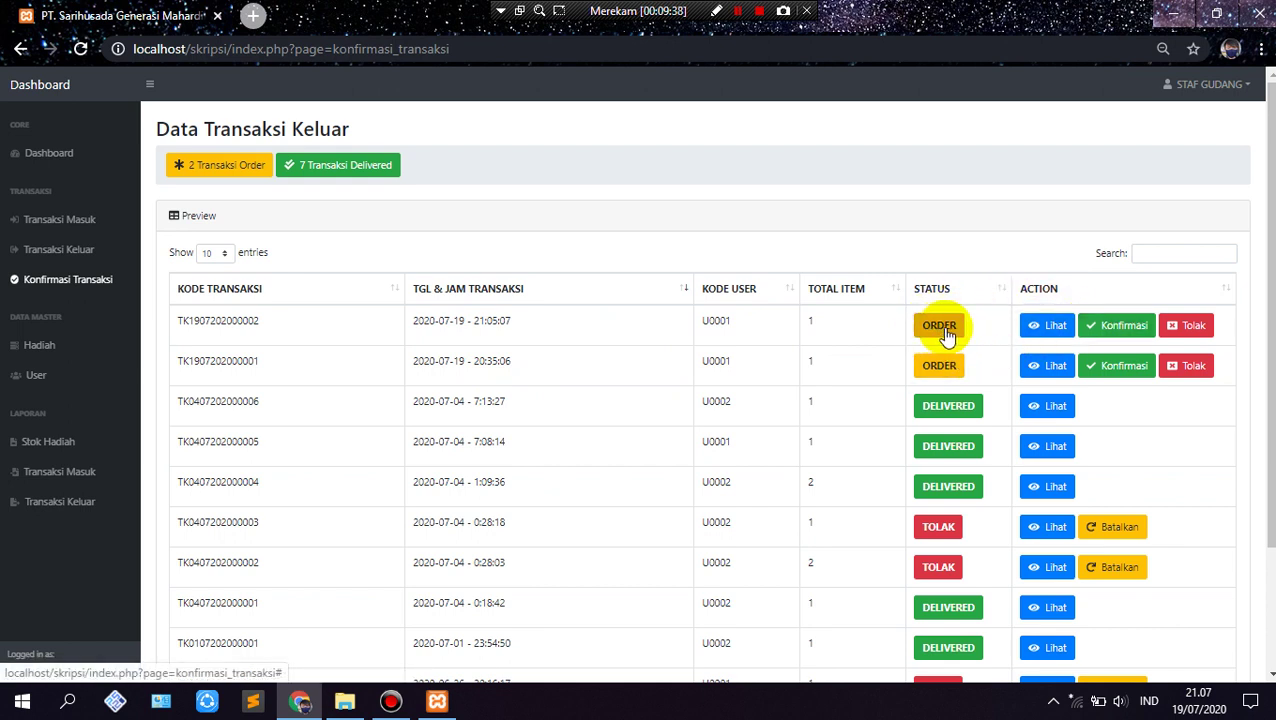
click(1107, 330)
scroll(600, 550, down, 2)
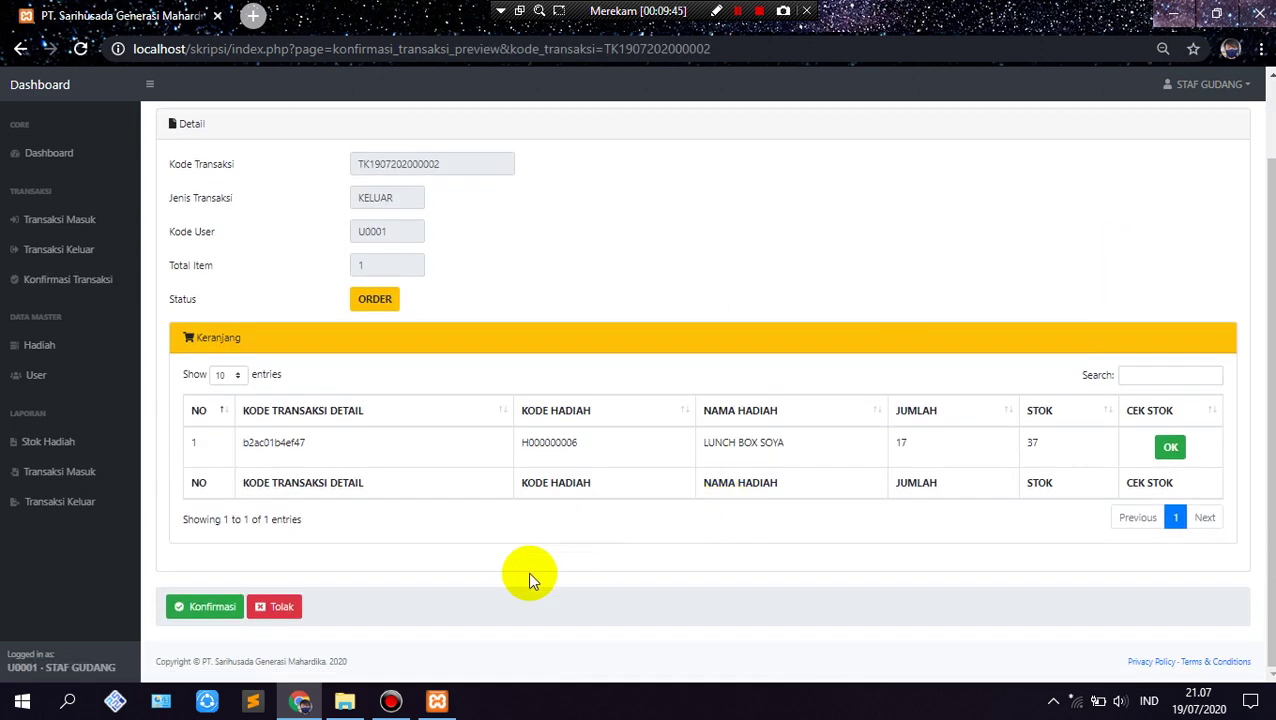
scroll(319, 326, up, 1)
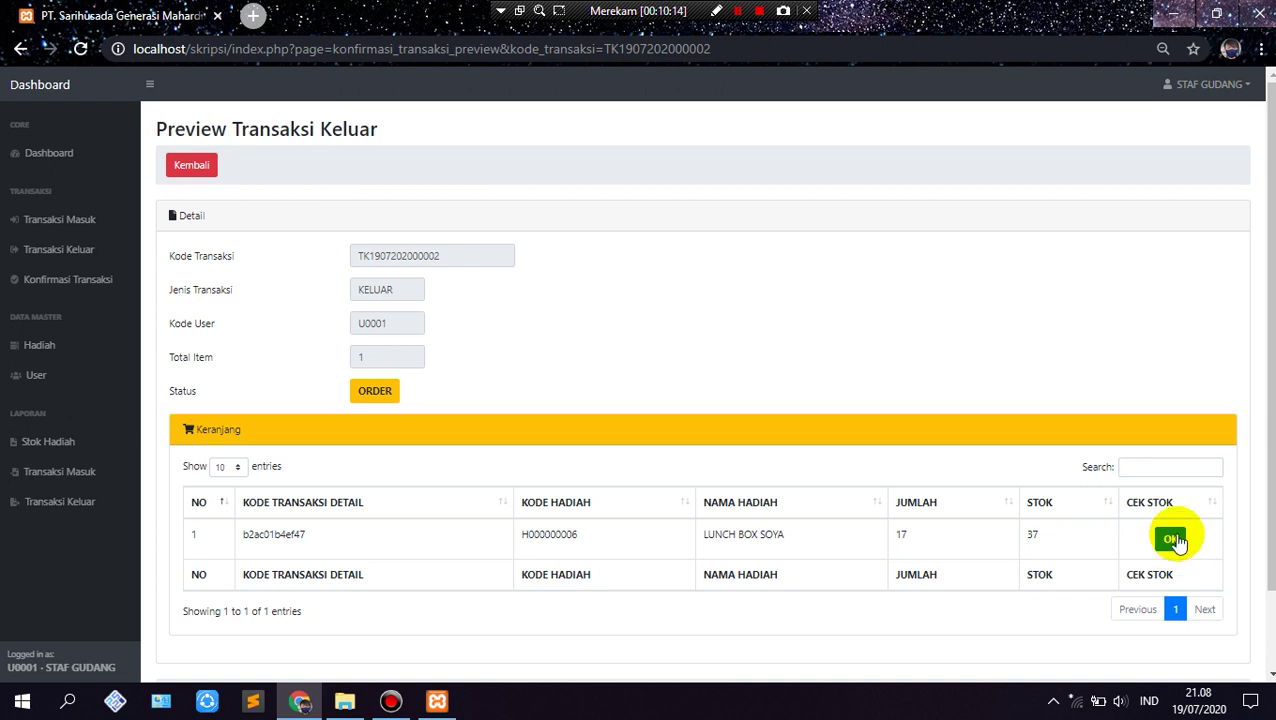
scroll(690, 585, down, 1)
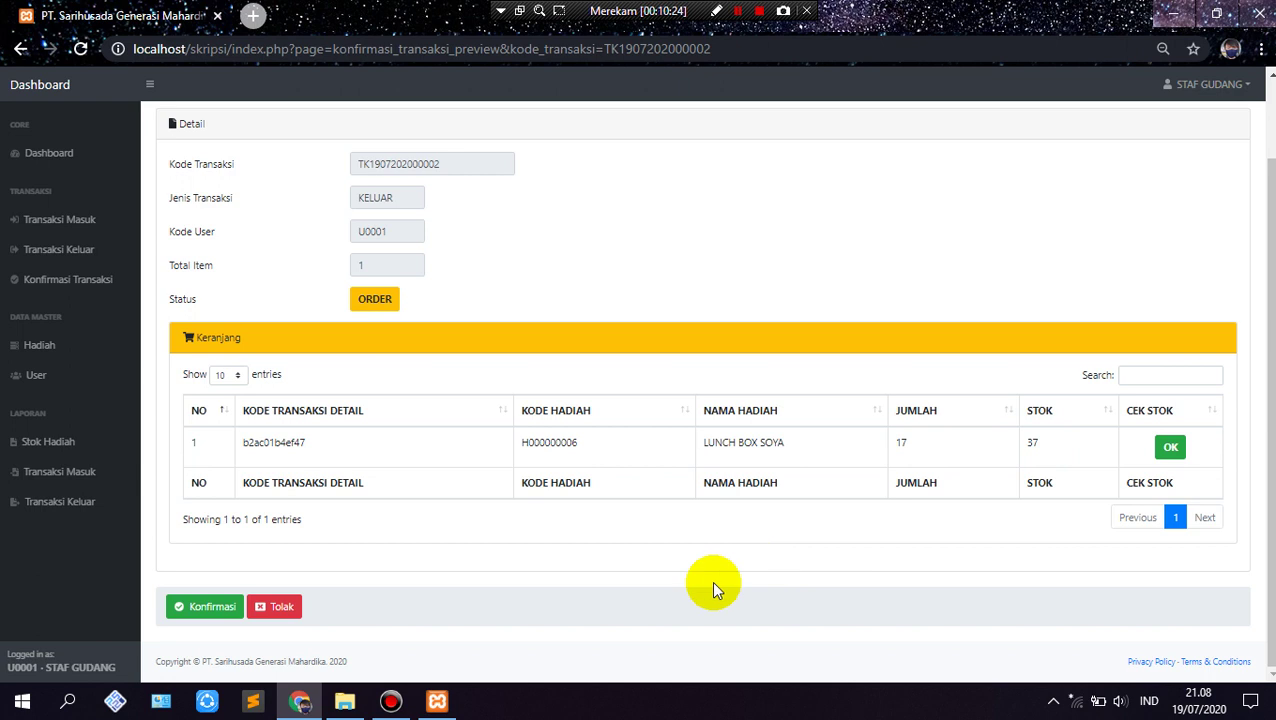
click(218, 610)
click(738, 150)
click(790, 153)
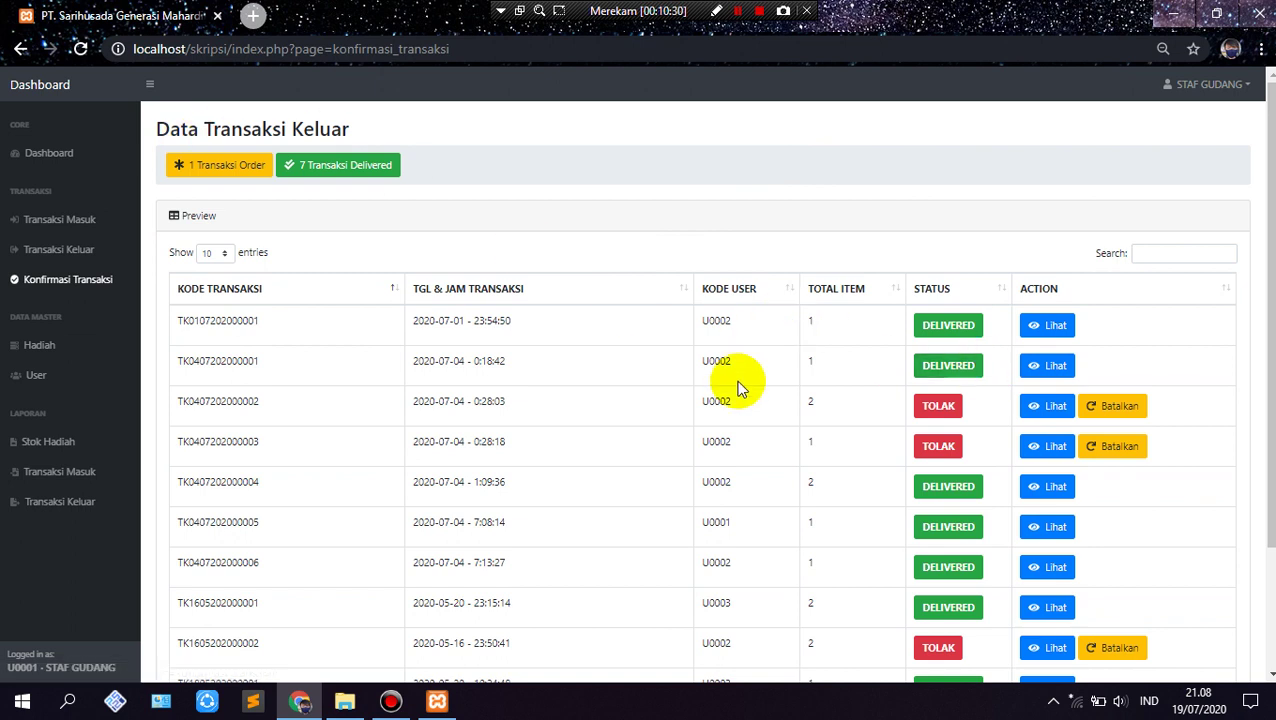
Step: Sort the list newest first by transaction date, then go to Transaksi Keluar
click(686, 288)
click(686, 288)
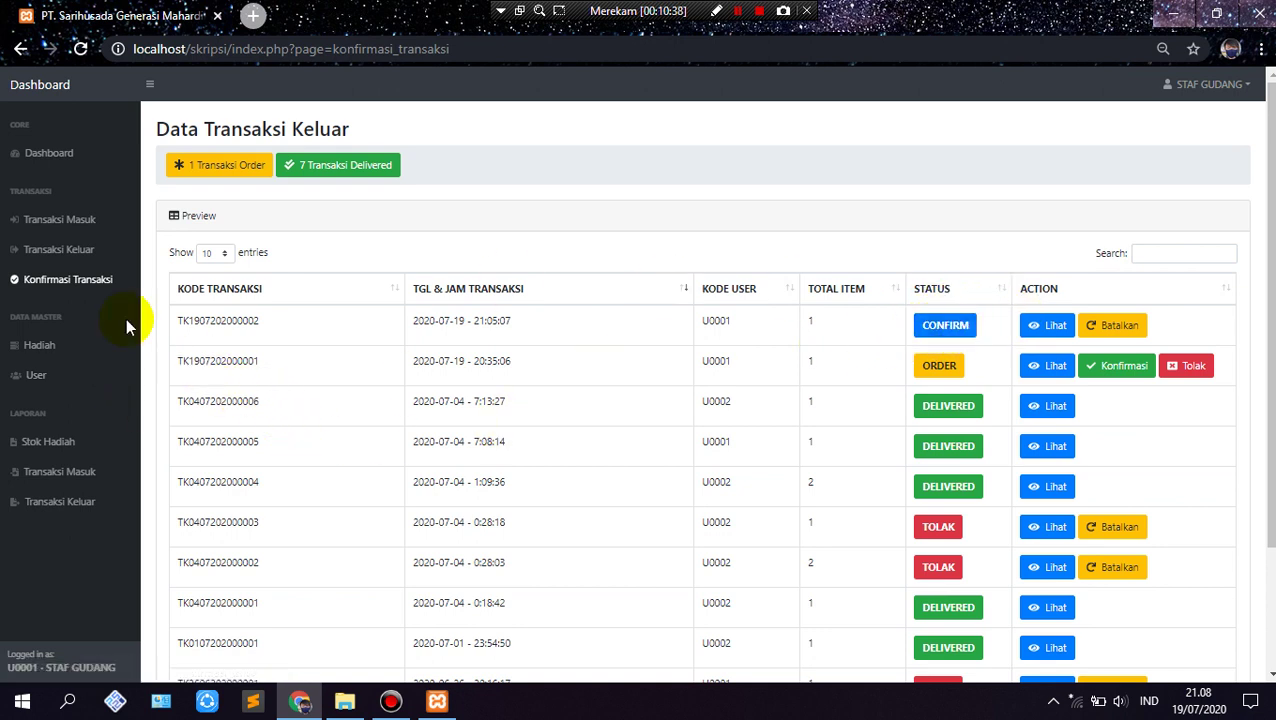
click(81, 252)
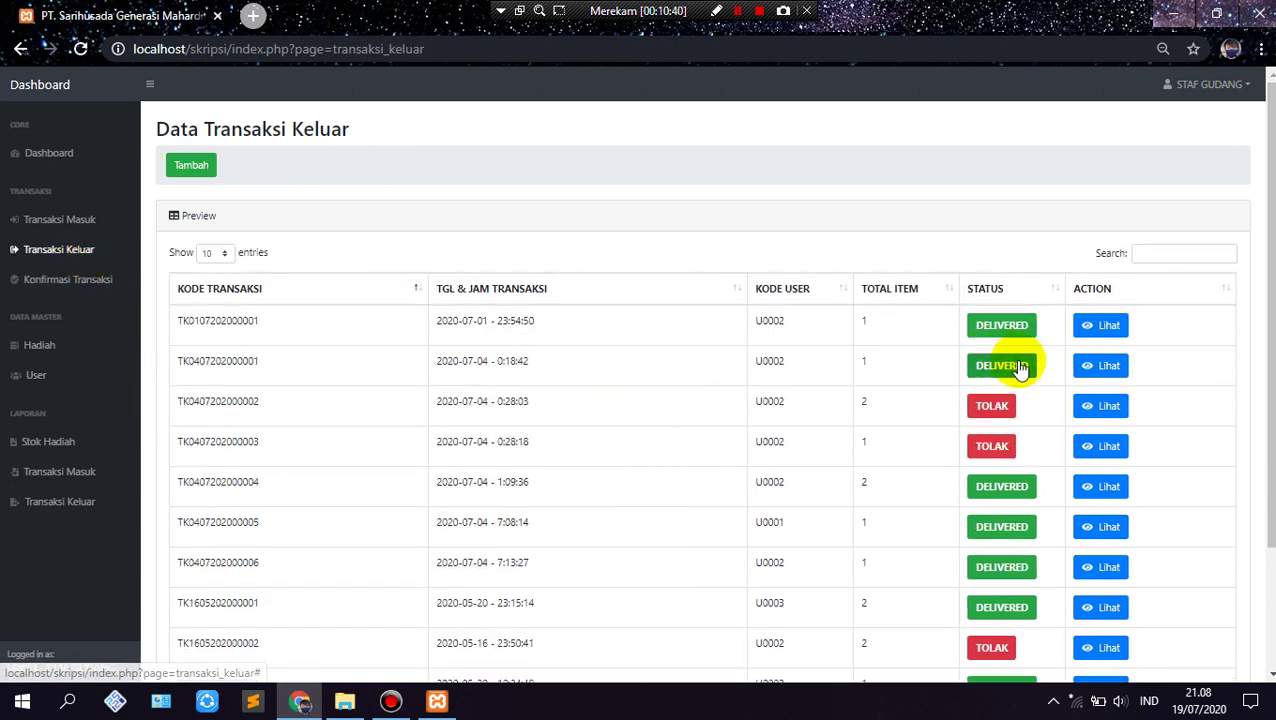
click(740, 289)
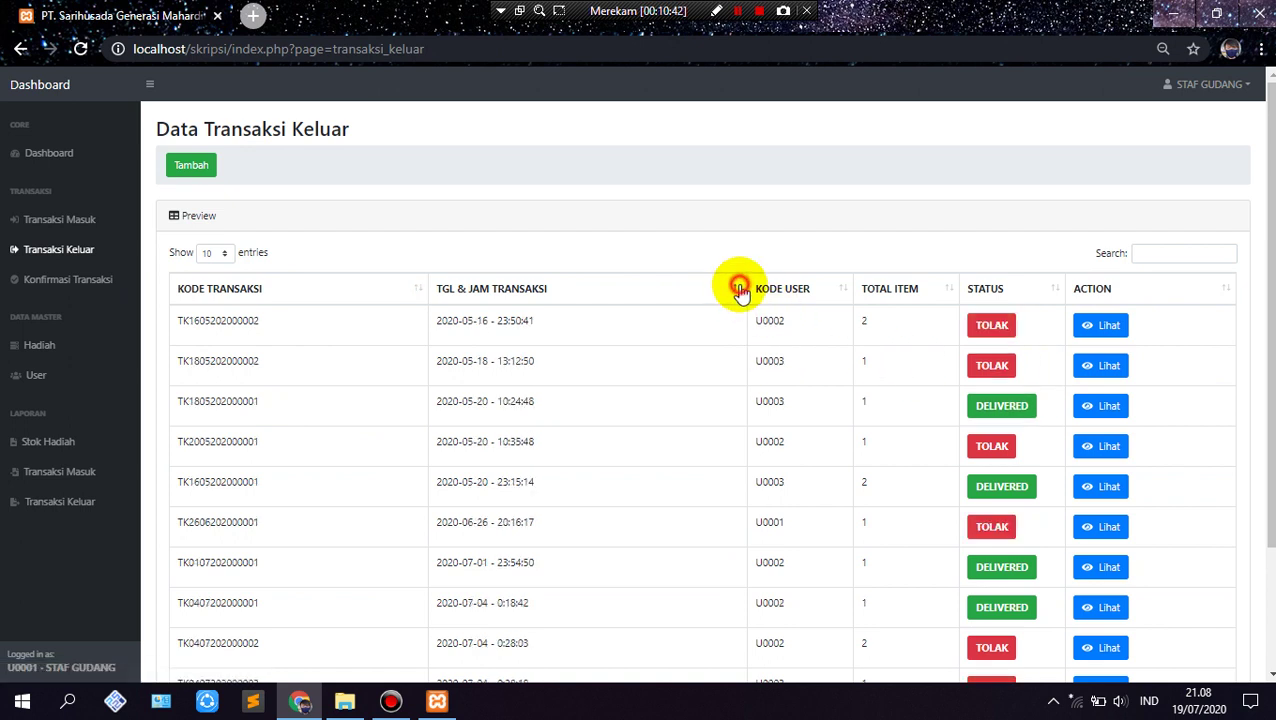
click(740, 289)
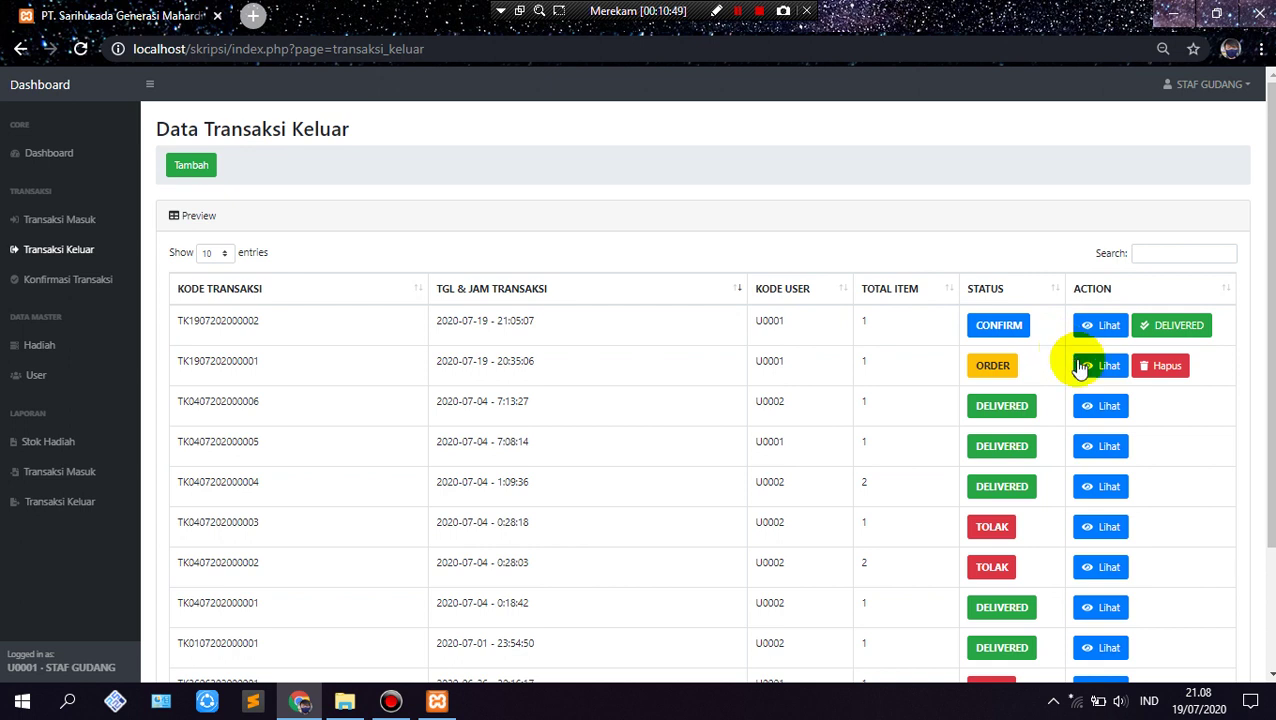
click(1165, 330)
click(735, 157)
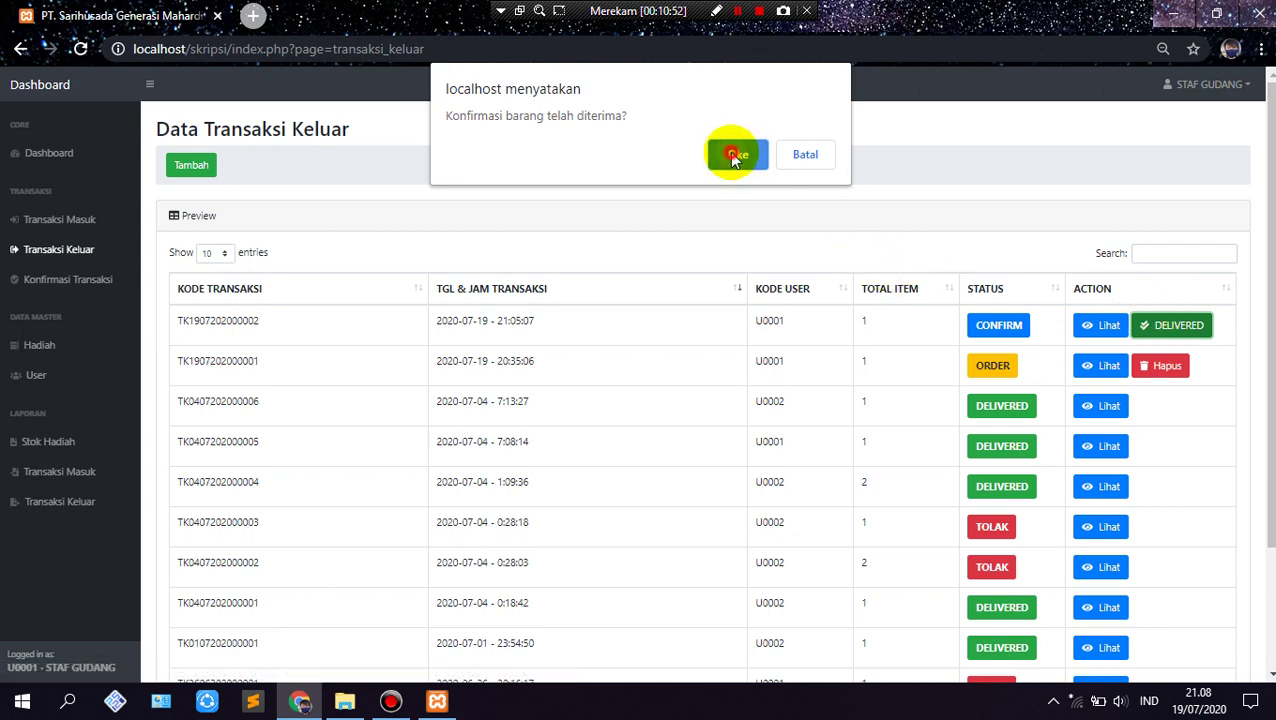
click(798, 163)
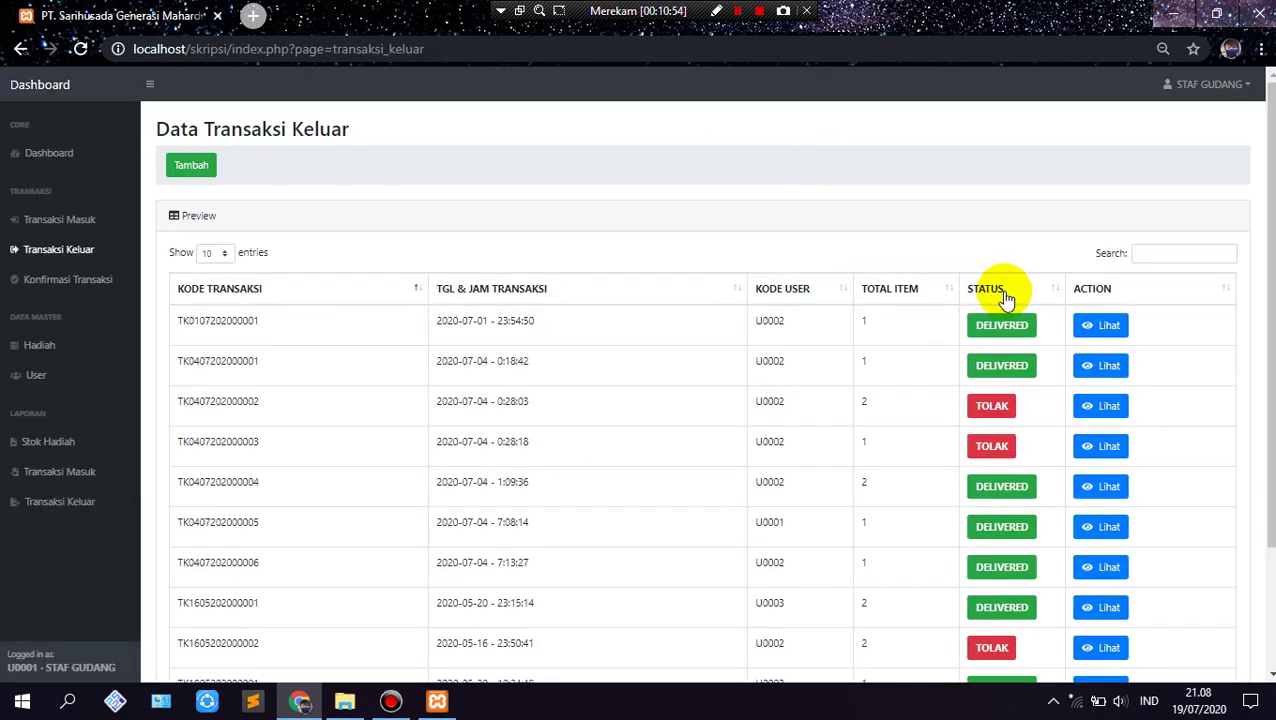
click(742, 293)
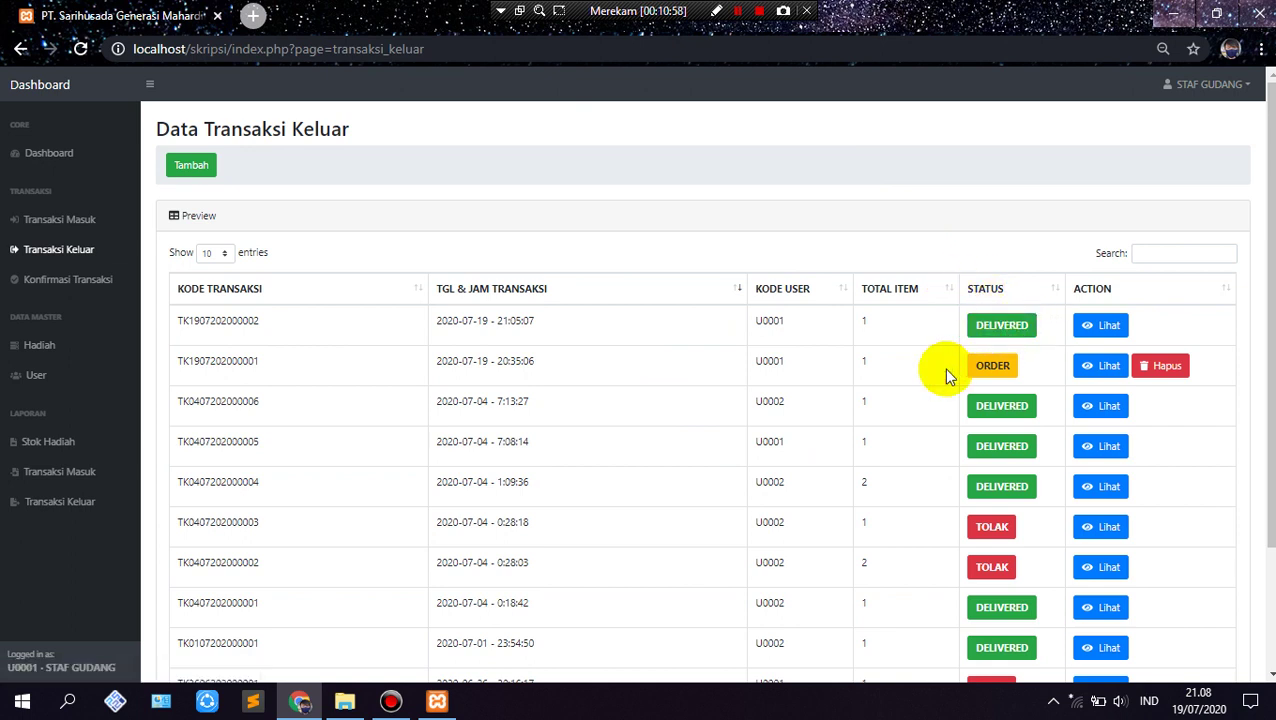
click(82, 290)
Step: Review the confirmation list with 8 delivered transactions, then open the Hadiah gift list
scroll(510, 380, down, 3)
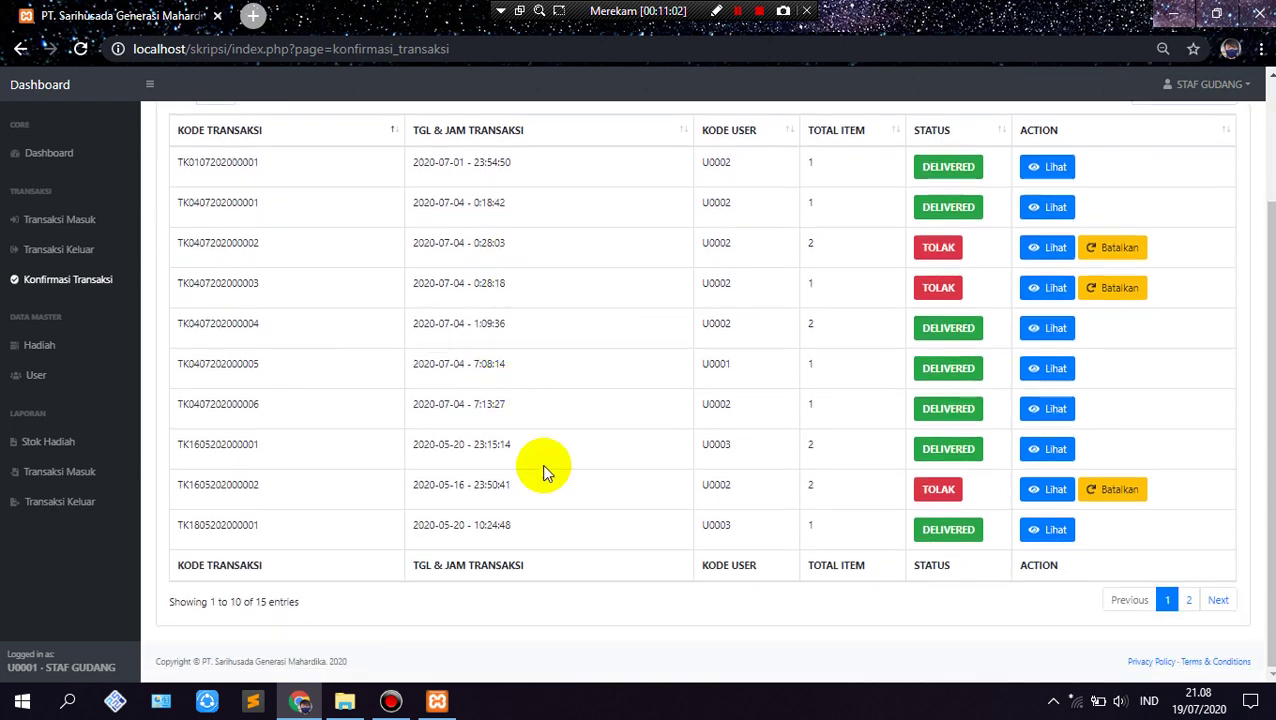
scroll(774, 471, up, 3)
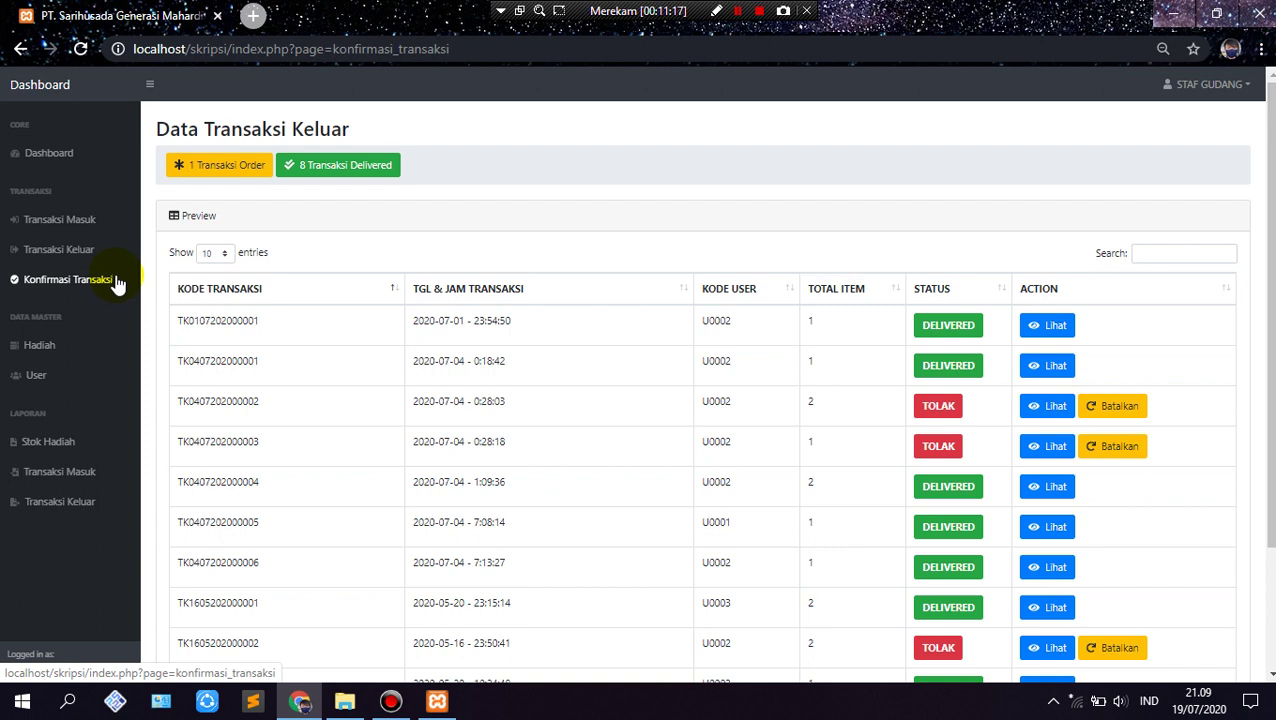
click(55, 352)
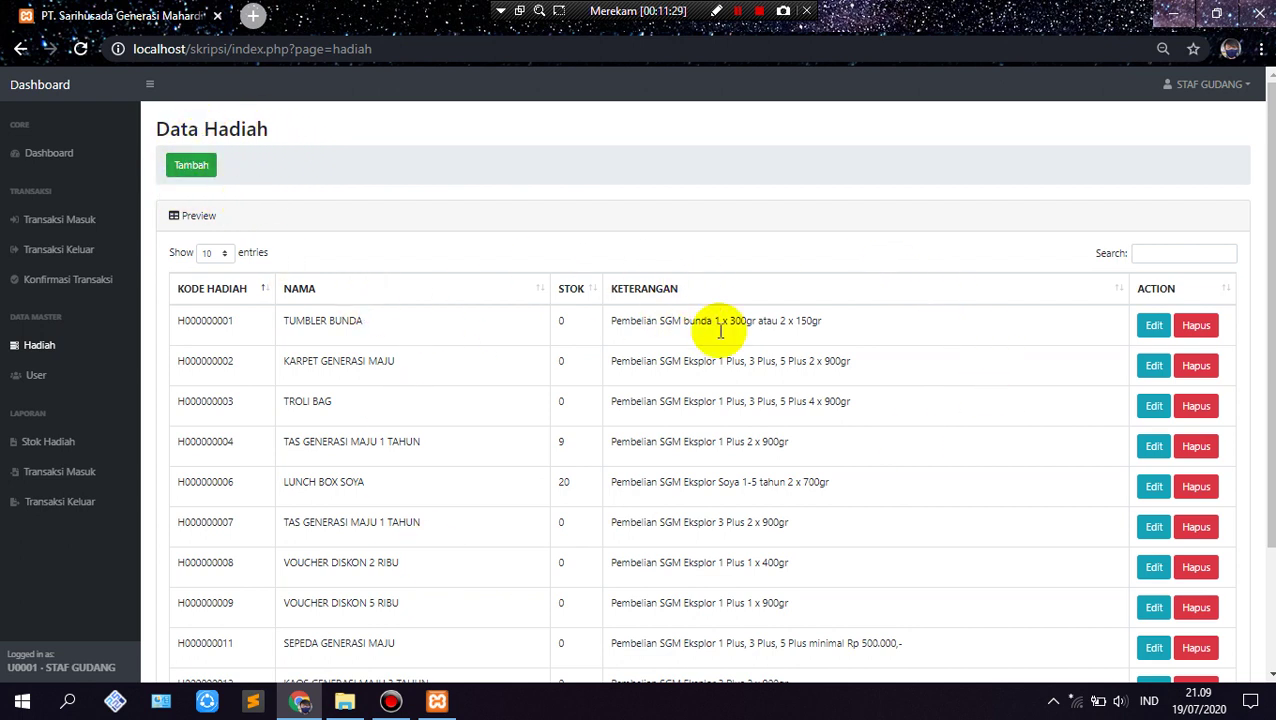
Step: Start a new gift in the Tambah Hadiah form, ready to enter its name
click(193, 170)
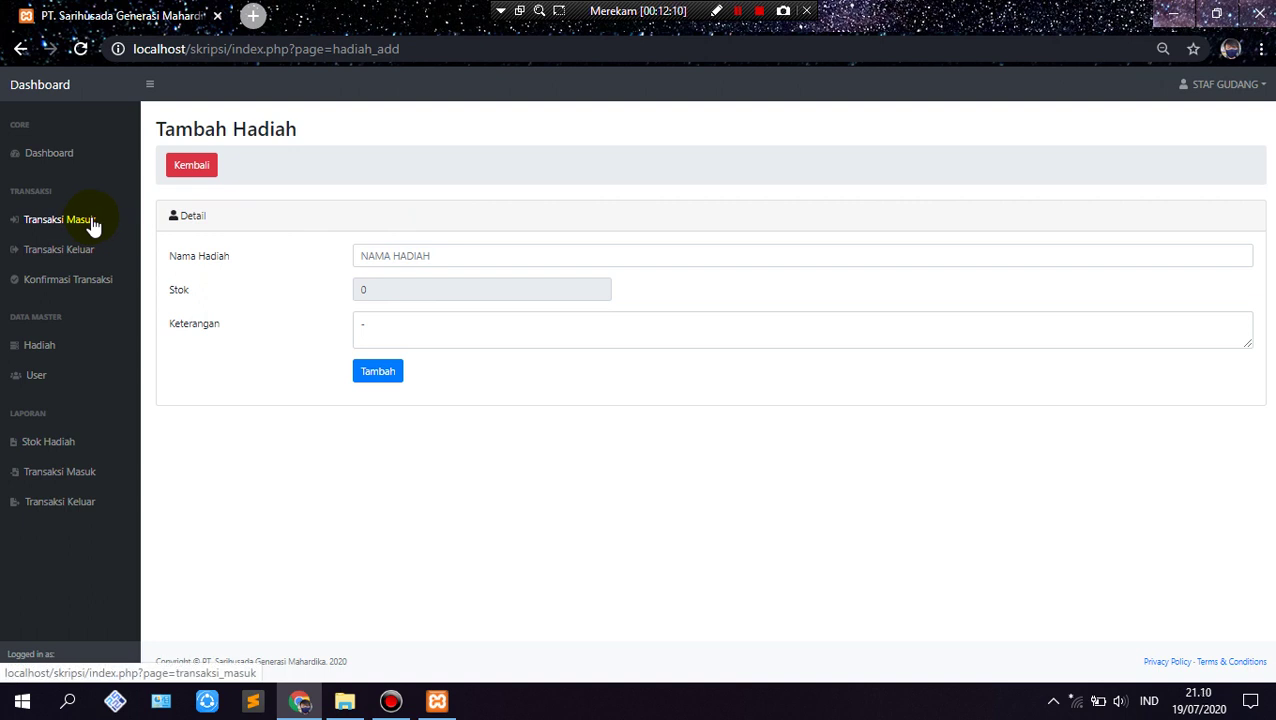
click(466, 257)
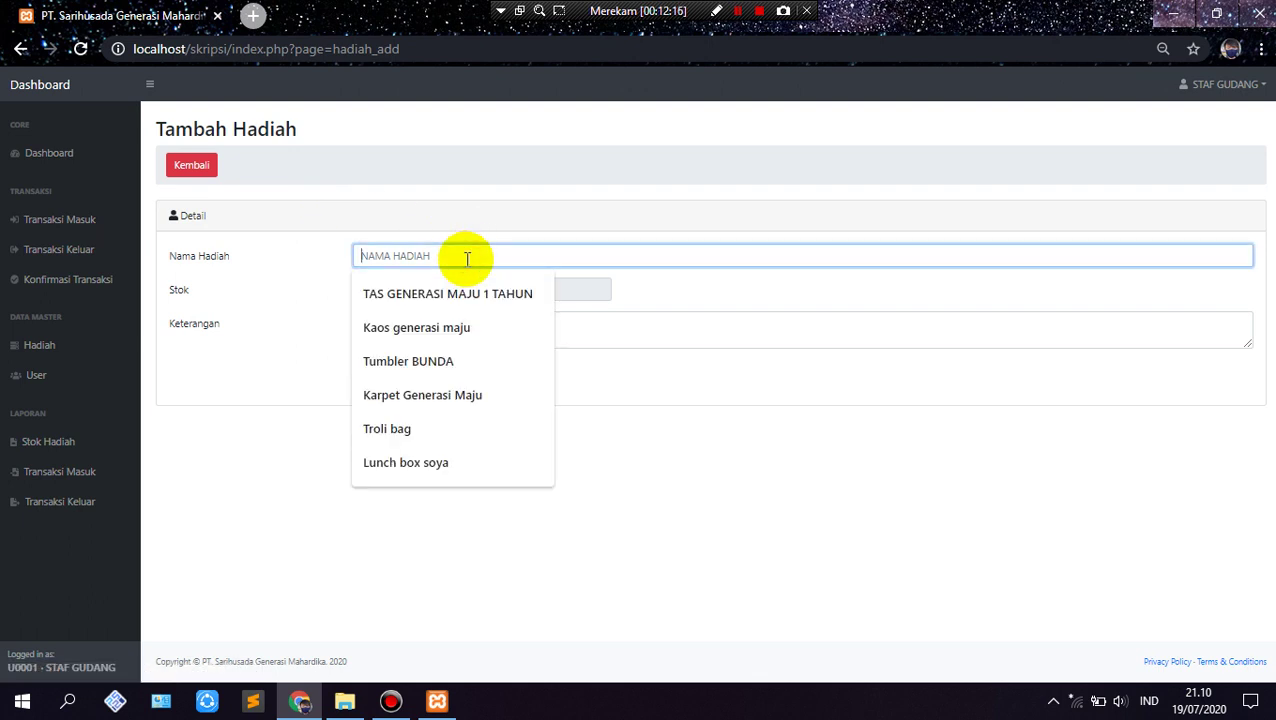
Step: Save gift TIMBANGAN ANAK GENERASI MAJU with a 'Pembelian SGM Eksplor 1 Plus, 3 Plus, 5 Plus' description
text(Ti)
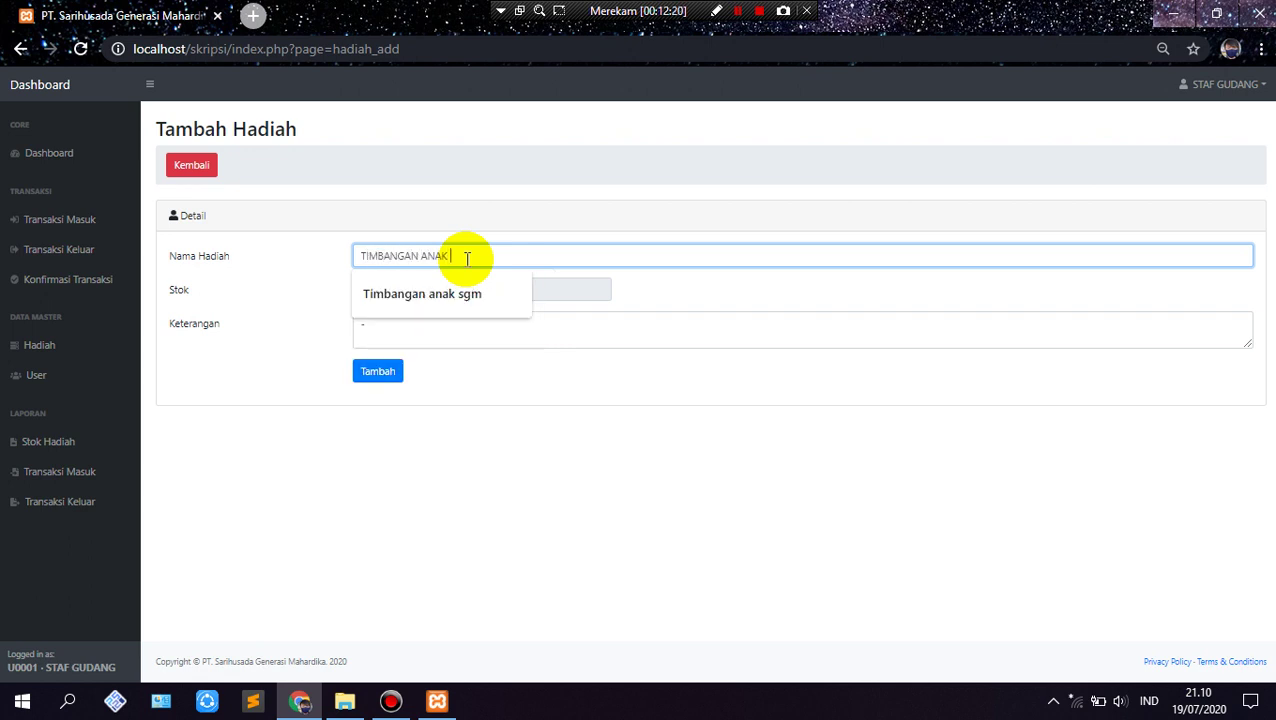
text(mbangan anak gere)
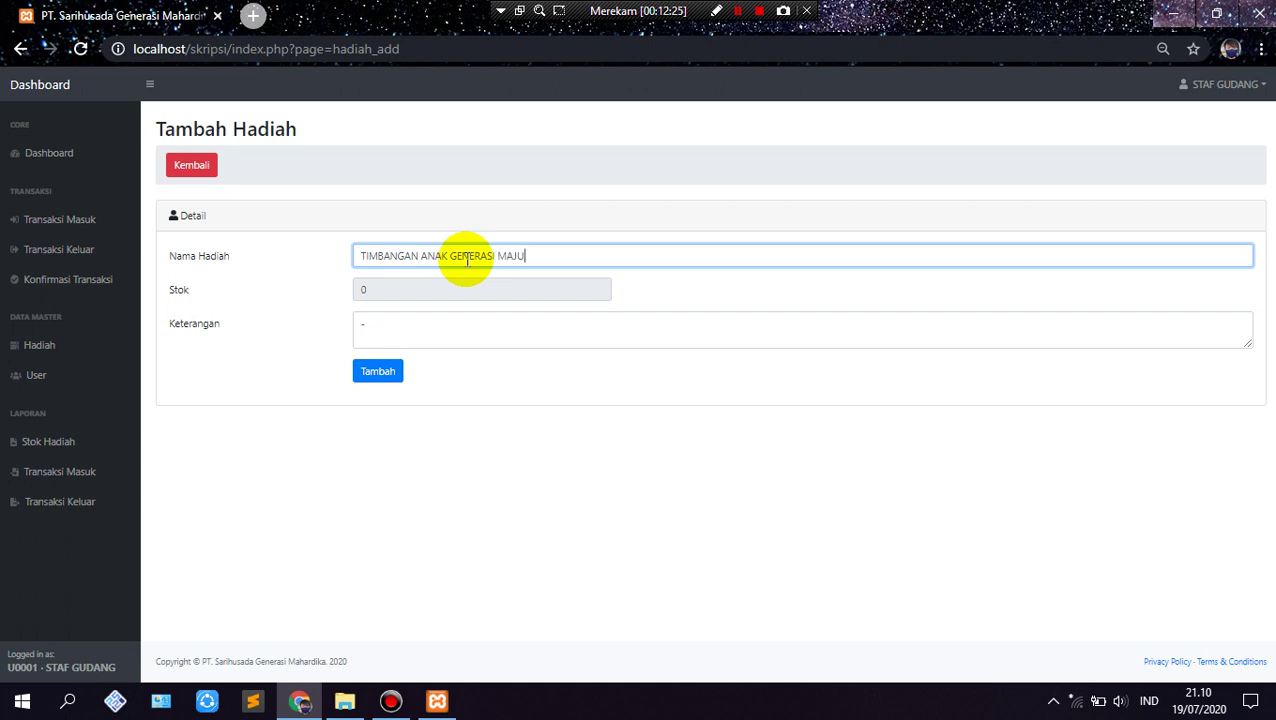
click(355, 335)
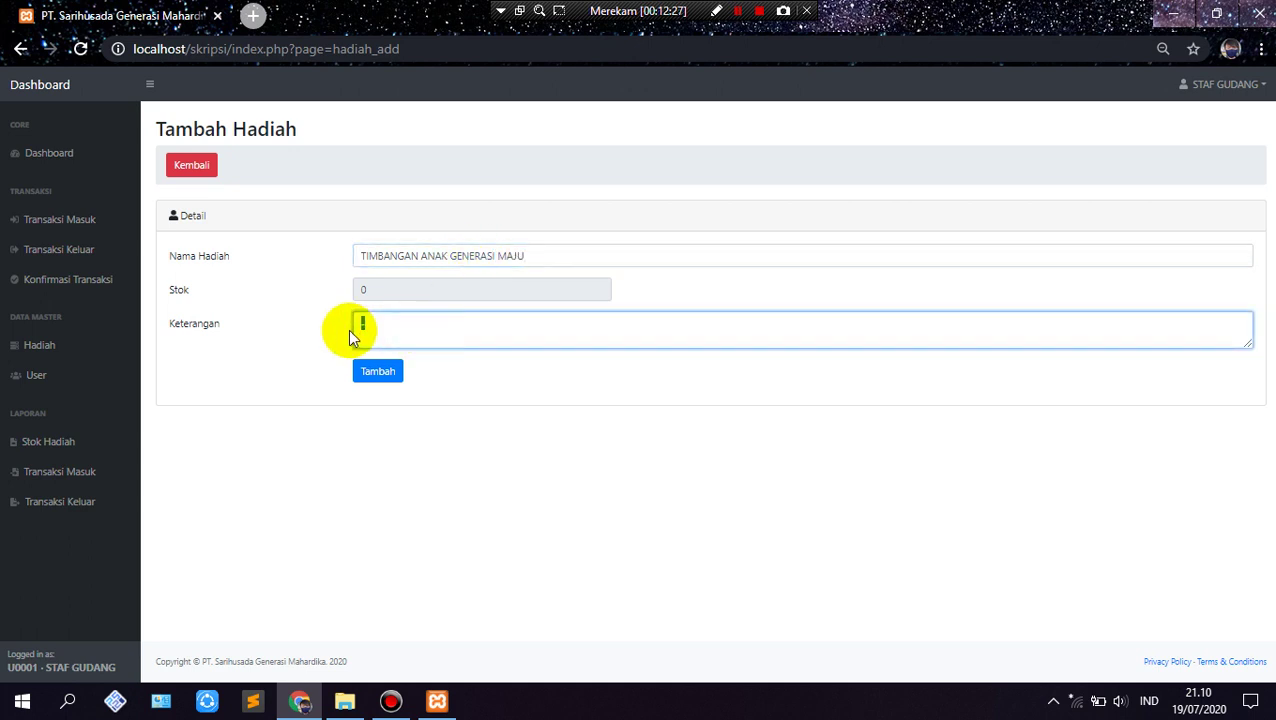
text(Pembelian SGM Eksplor 1 Plus, )
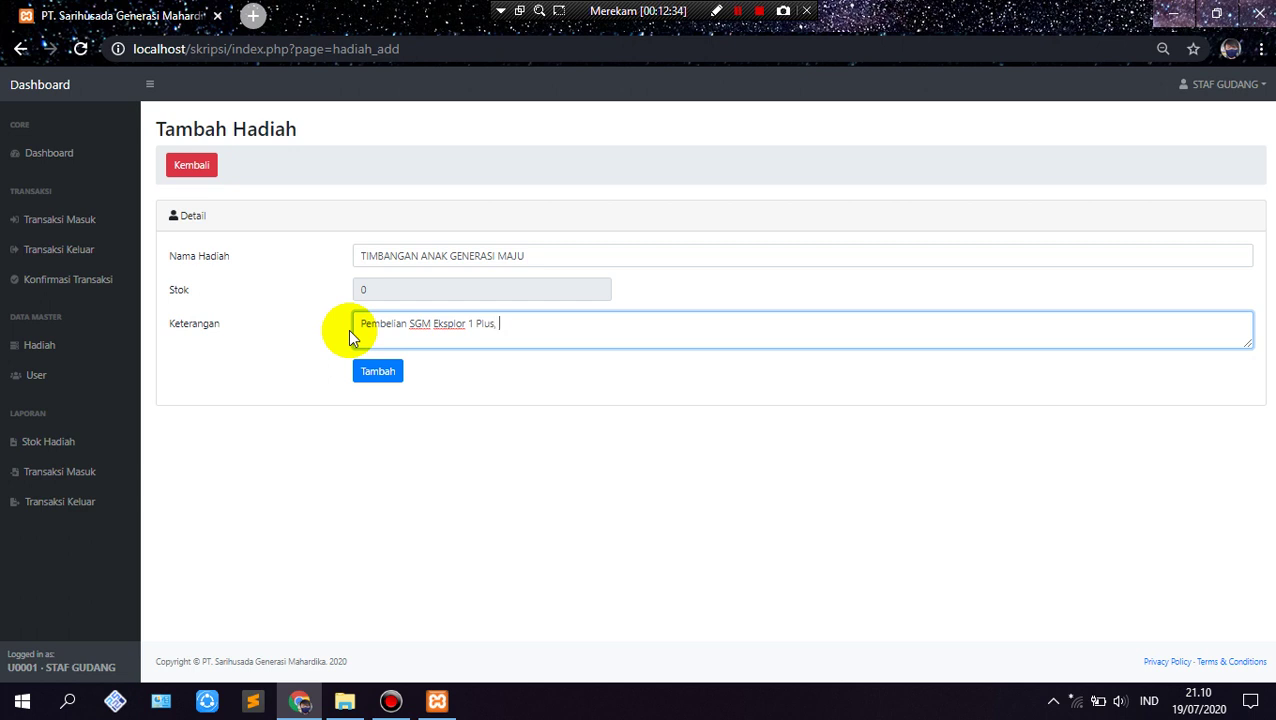
text(3 Plus, 5 Plus 3 x 900 GR)
click(378, 372)
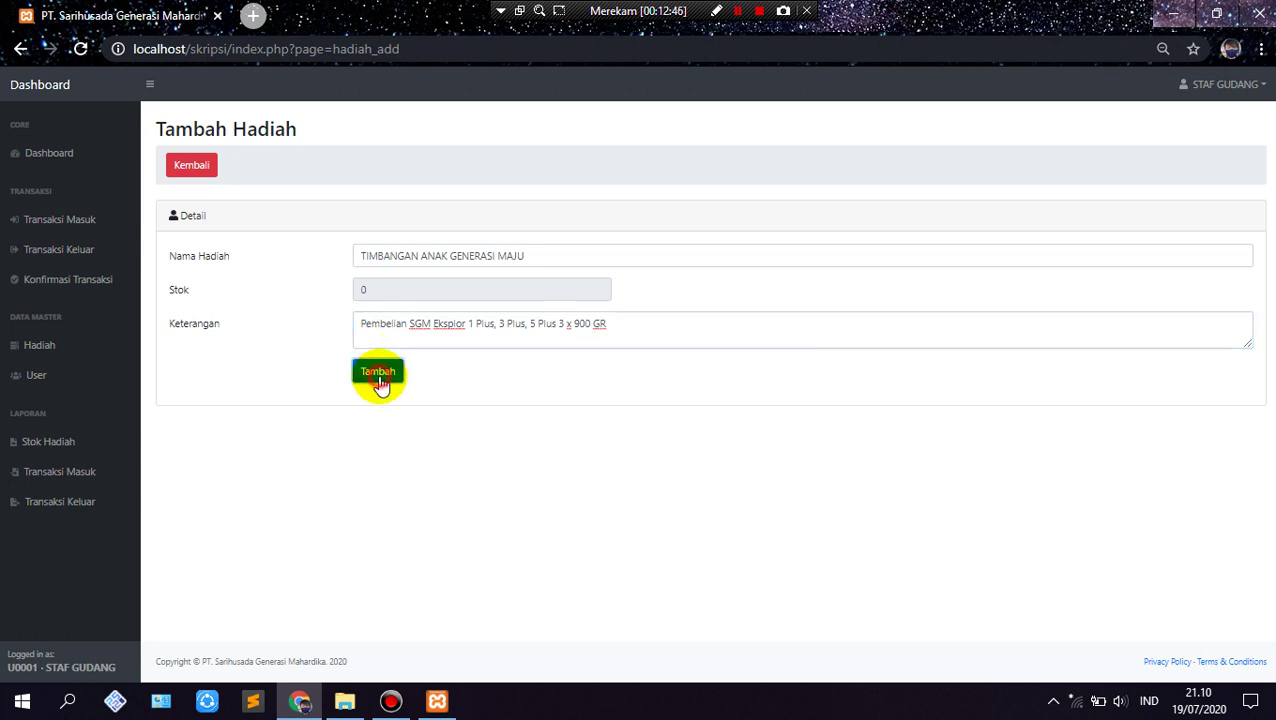
click(790, 162)
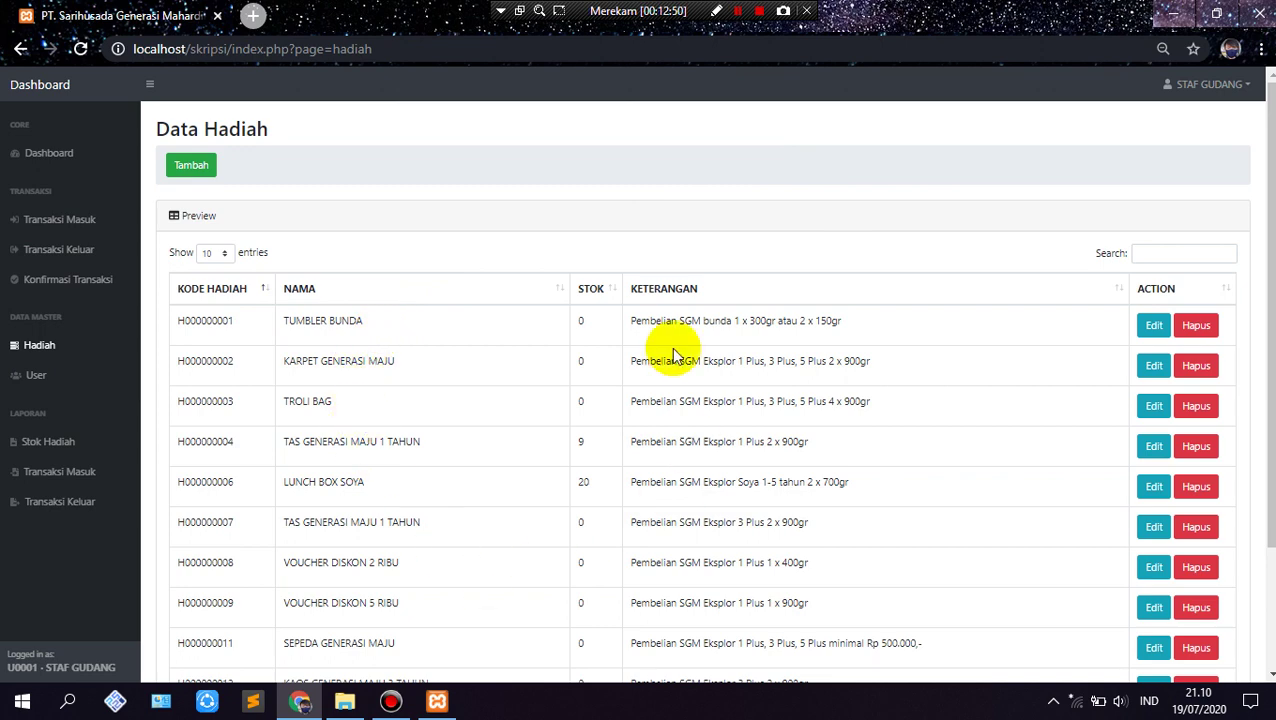
Step: Go to page 2 of Data Hadiah and edit H000000022, TIMBANGAN ANAK GENERASI MAJU
scroll(763, 427, down, 2)
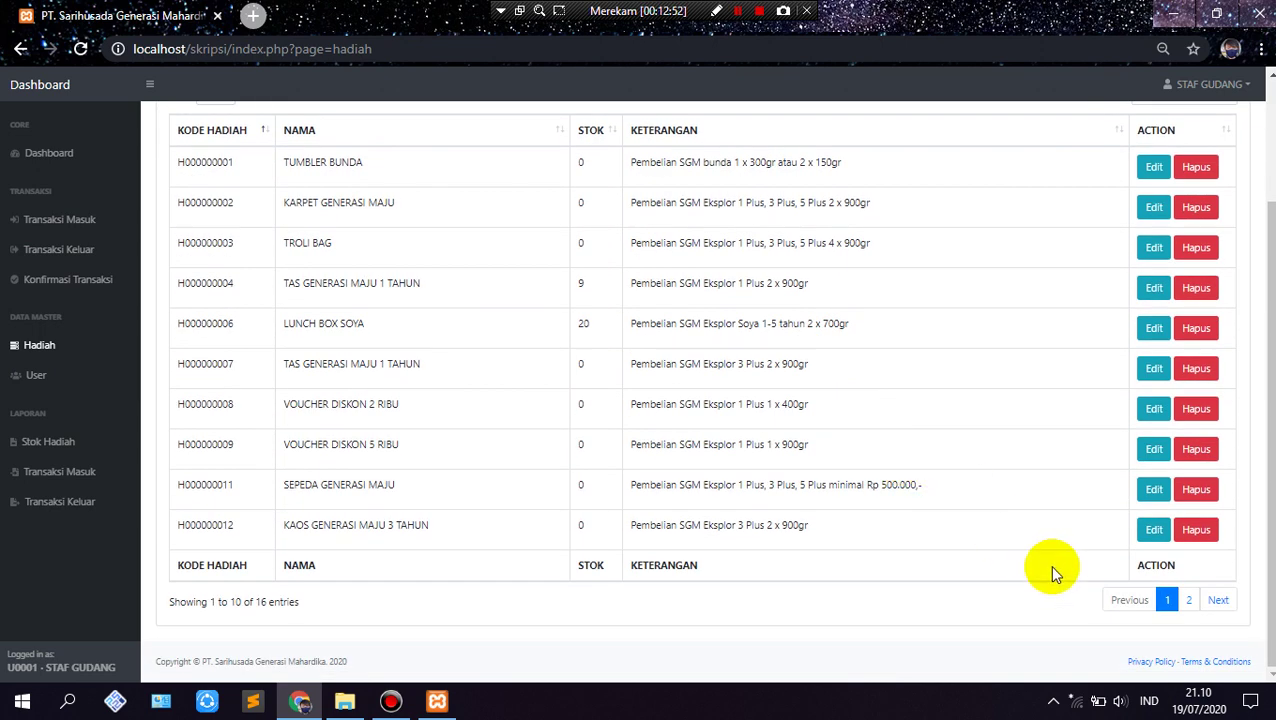
click(1212, 600)
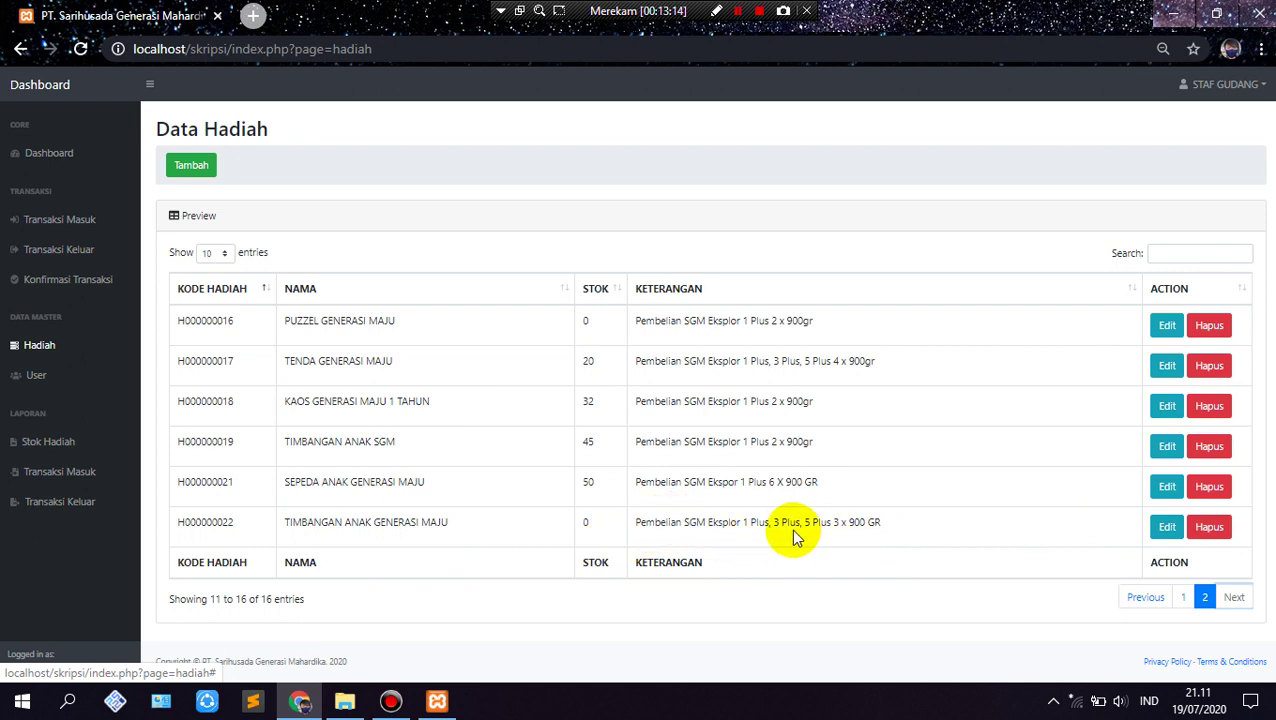
click(1168, 533)
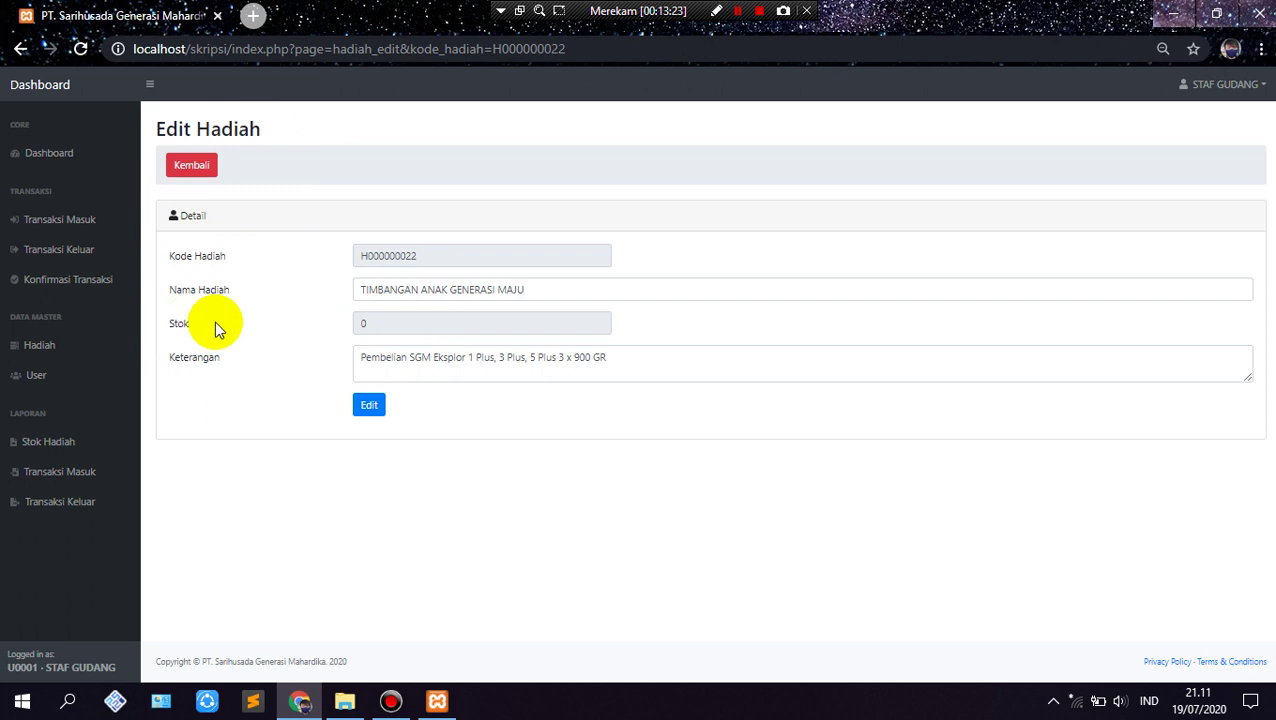
Step: Change H000000022's description to require 4 x 900 GR instead of 3, and save
click(563, 362)
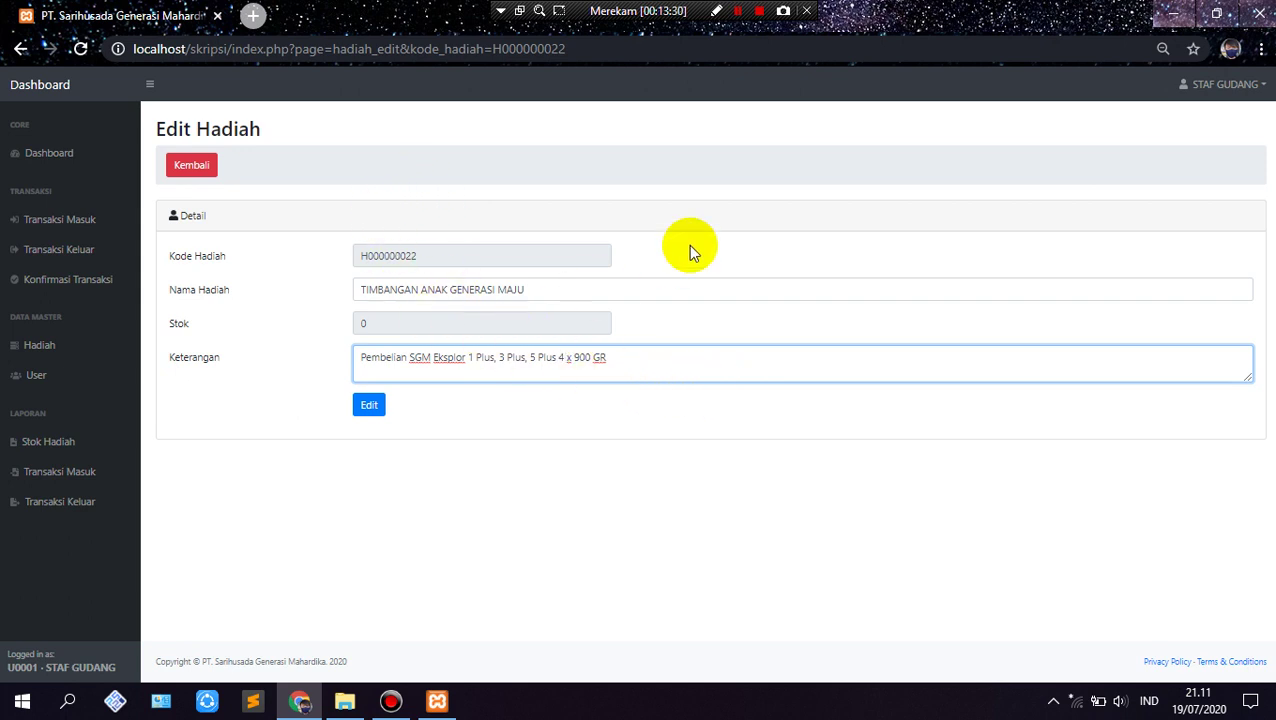
click(369, 406)
click(806, 155)
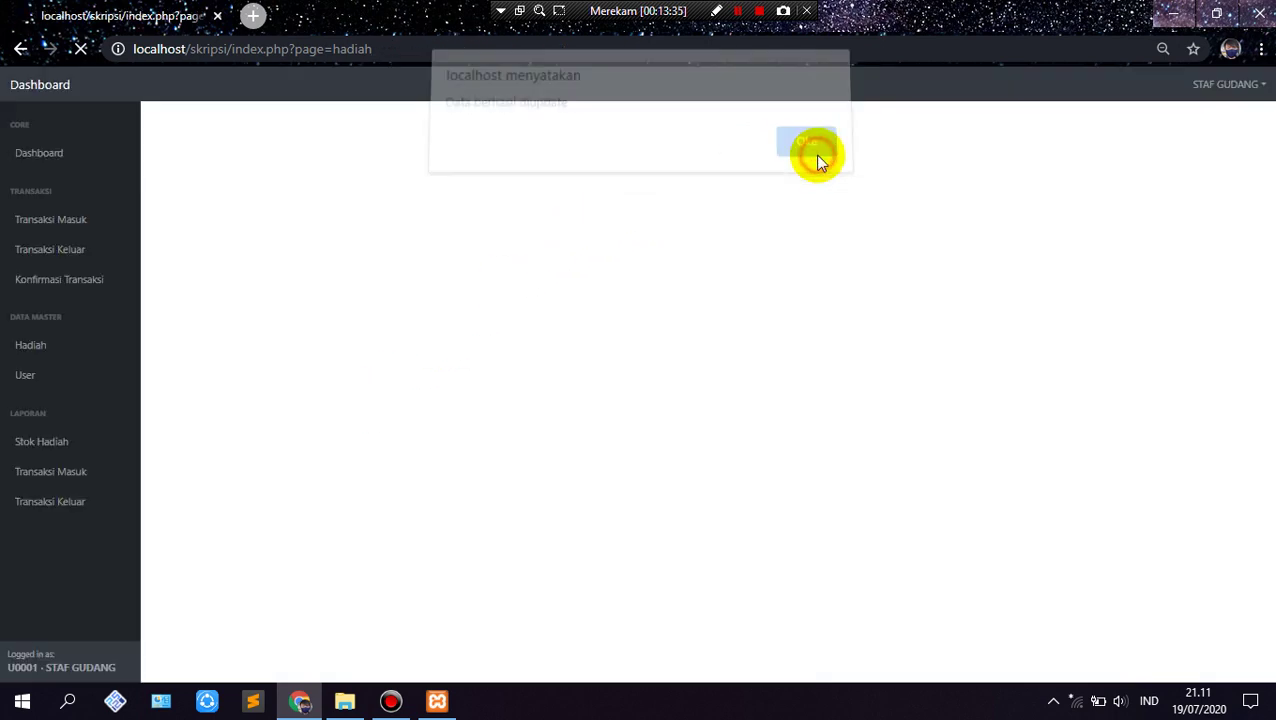
Step: Show page 2 of the gift list, where TIMBANGAN ANAK GENERASI MAJU has 0 stock
scroll(1000, 372, down, 1)
scroll(1000, 372, down, 3)
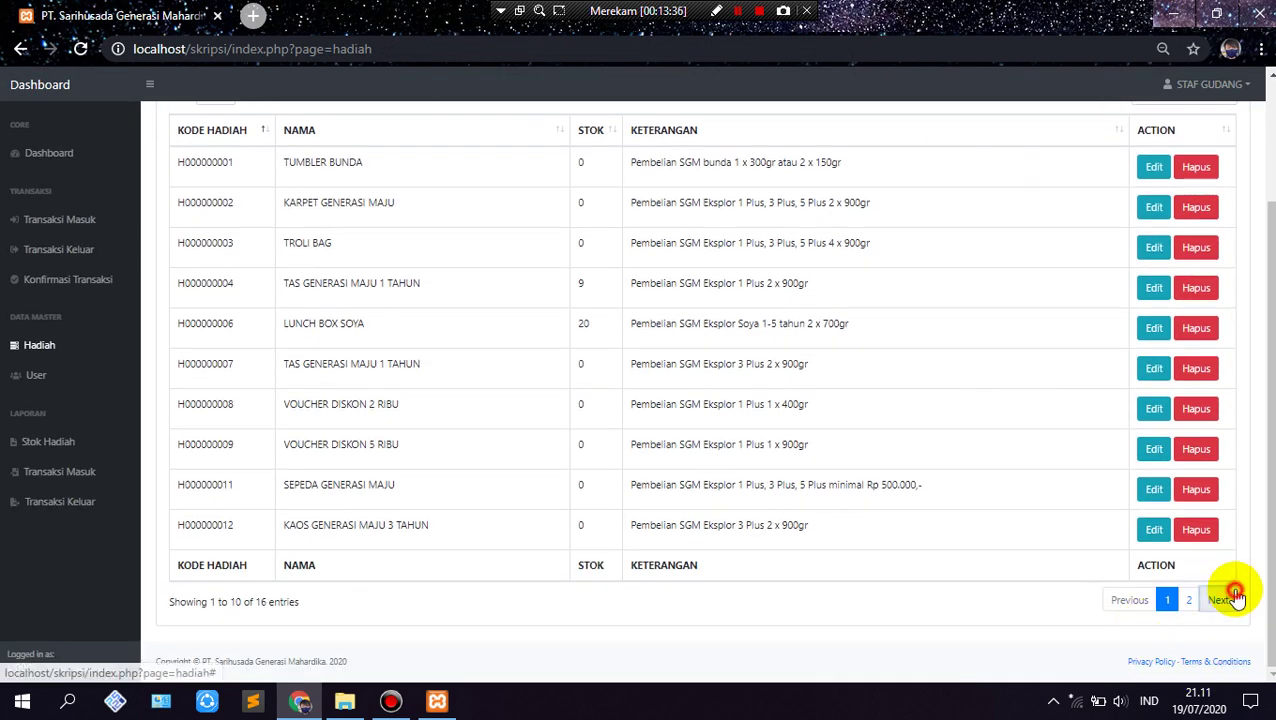
click(1222, 597)
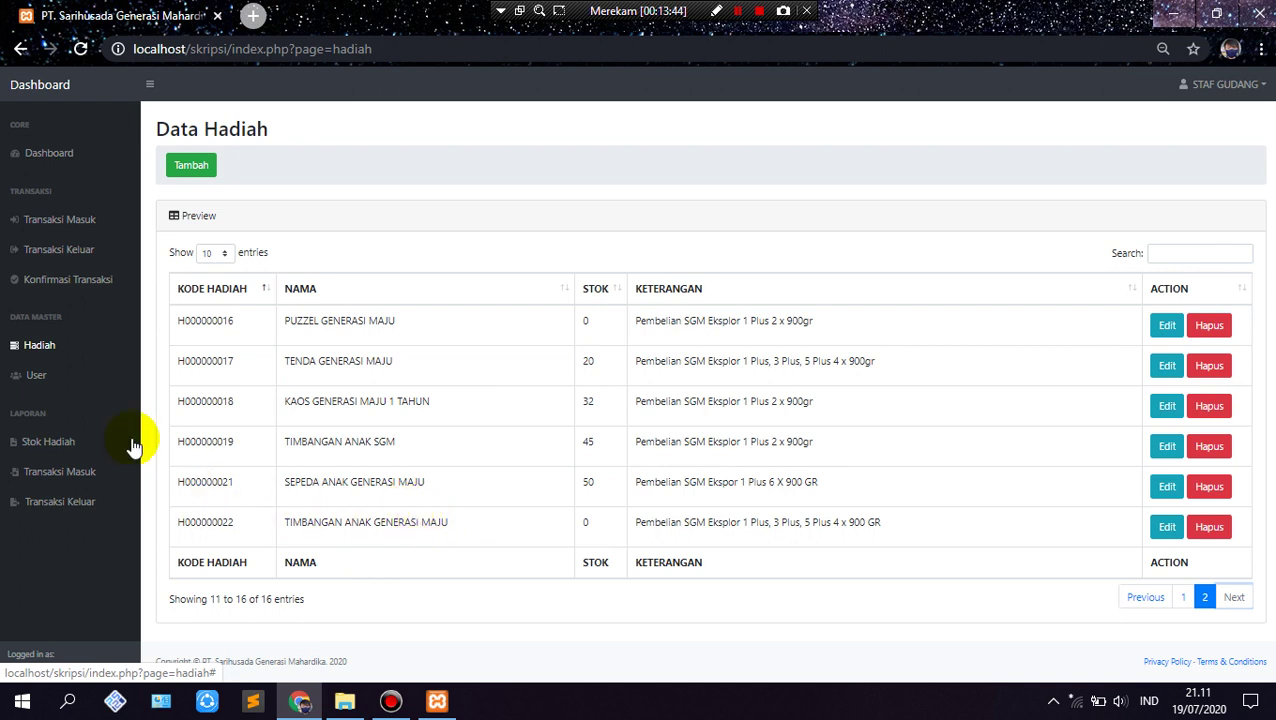
Step: Save a one-item incoming transaction of 40 TIMBANGAN ANAK GENERASI MAJU (H000000022)
click(98, 222)
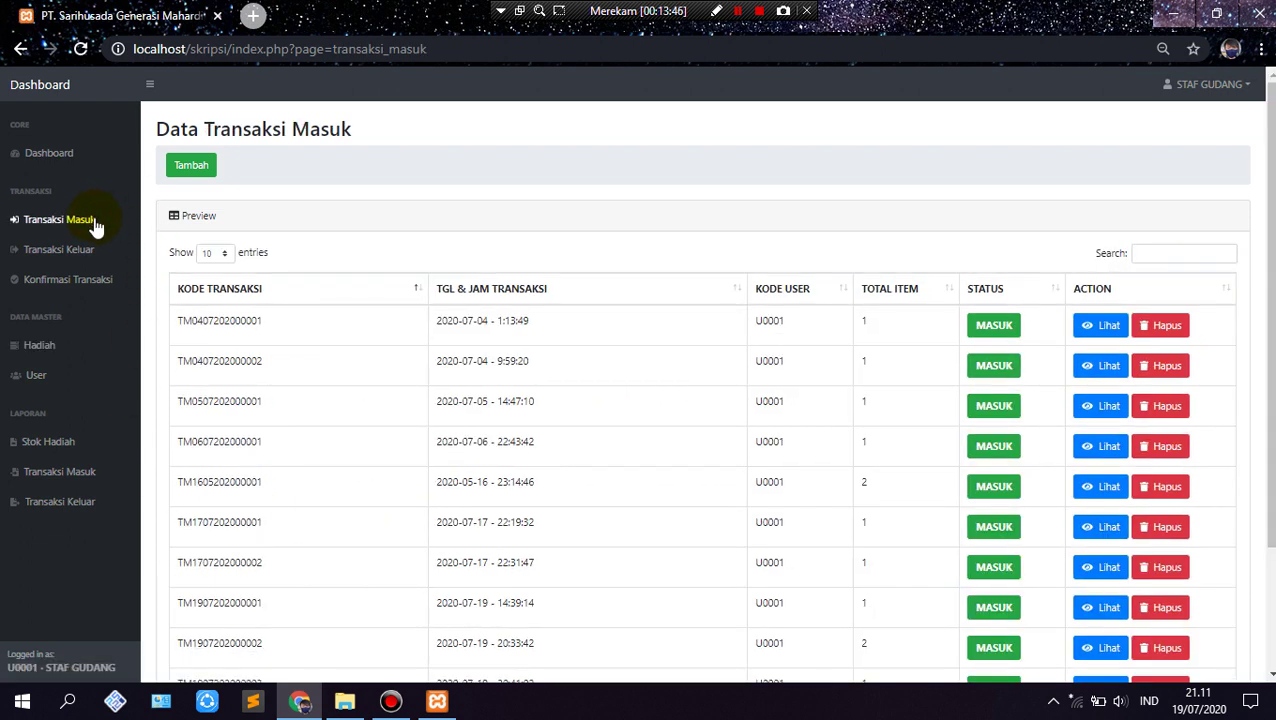
click(200, 170)
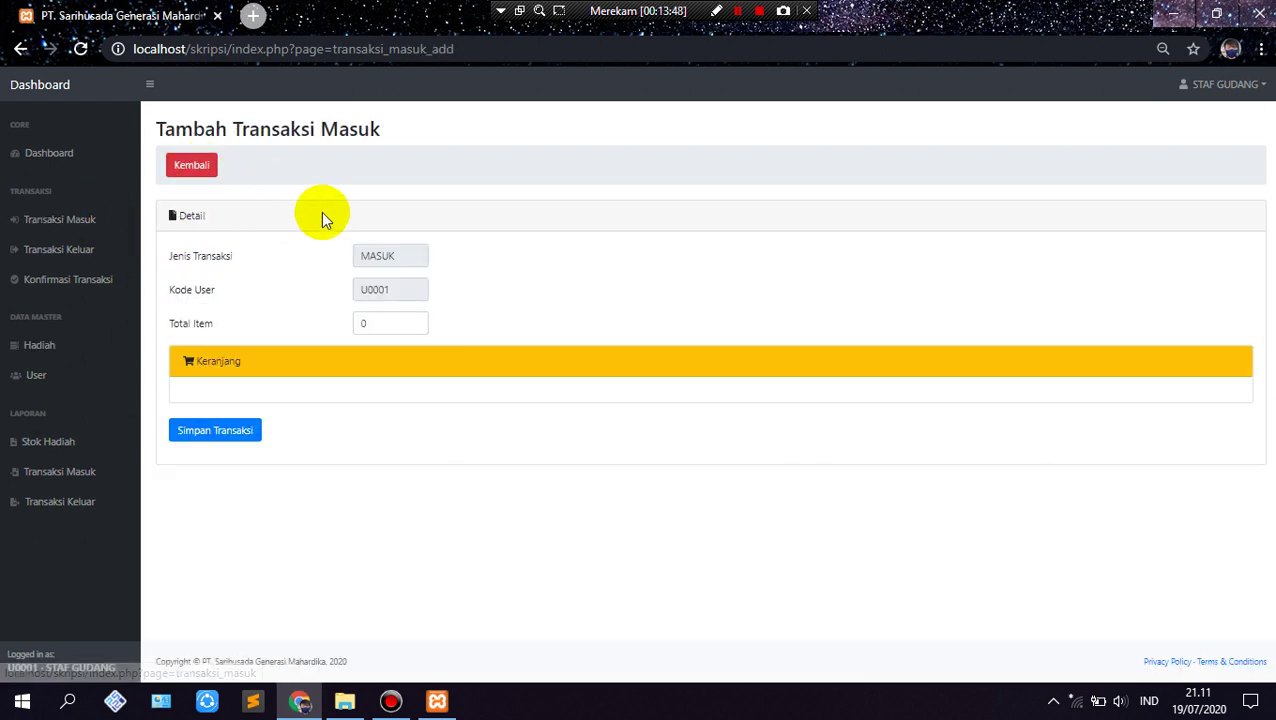
click(413, 318)
click(392, 433)
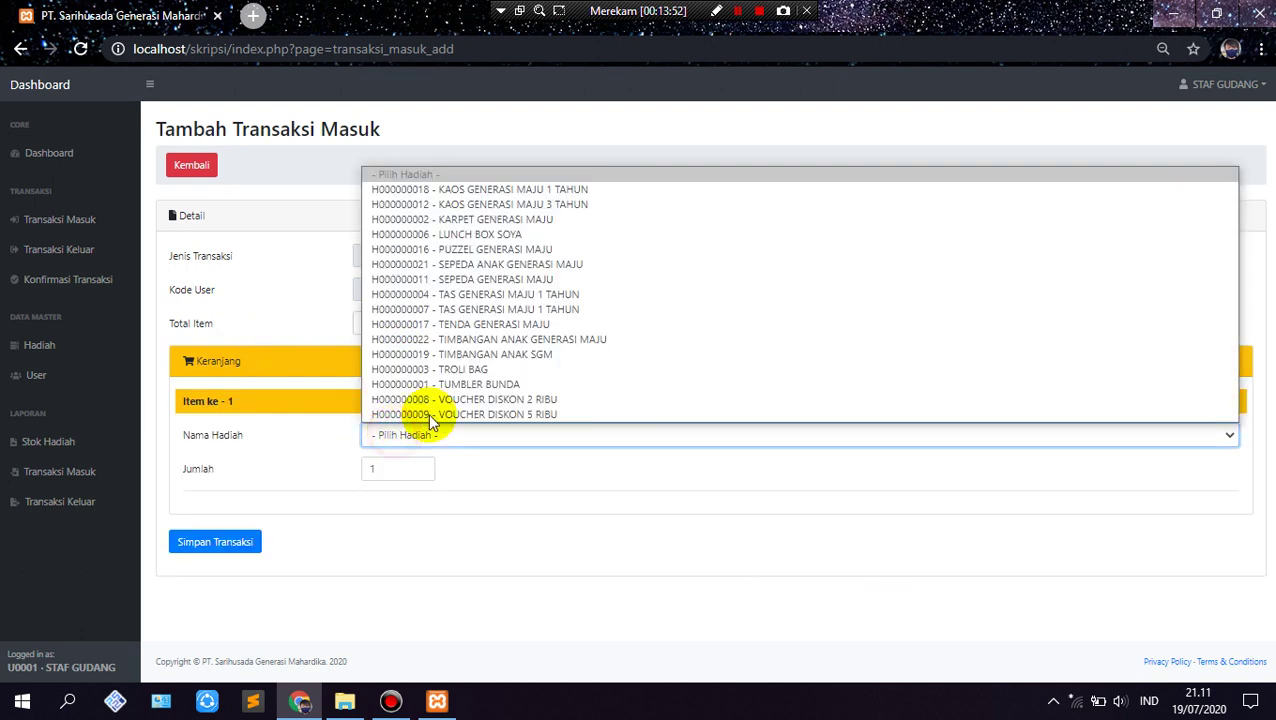
click(511, 340)
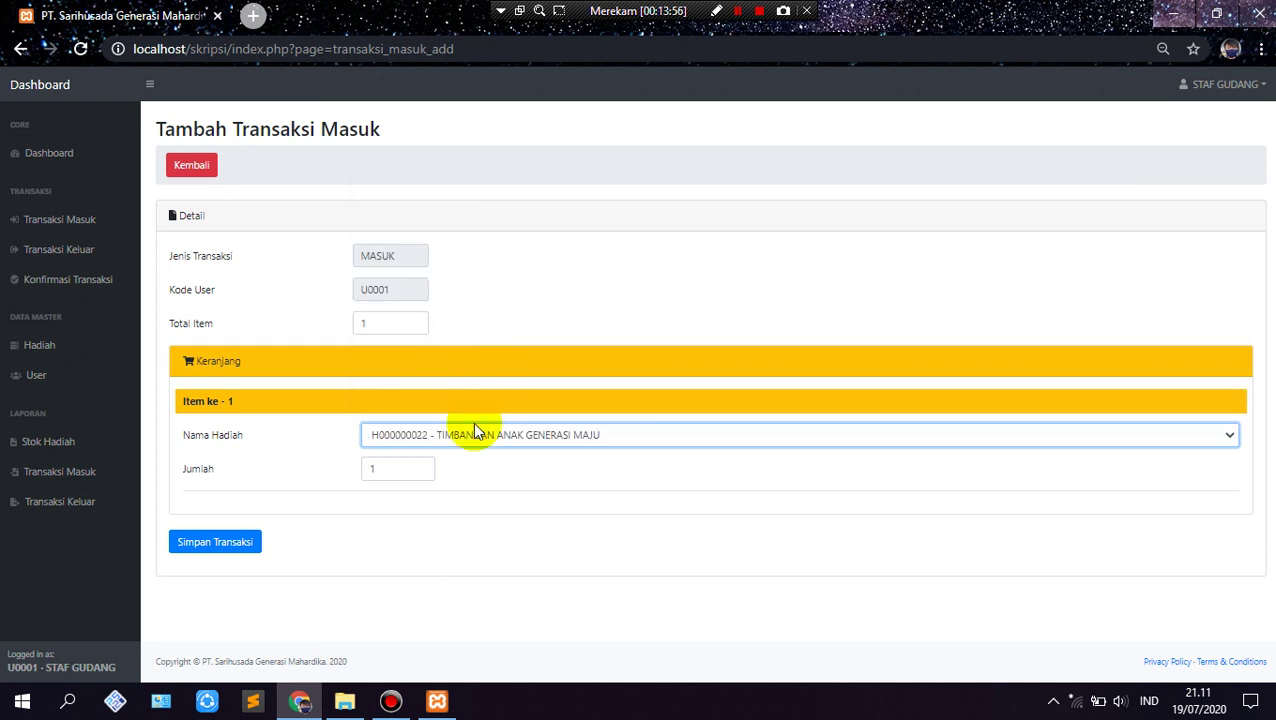
click(387, 468)
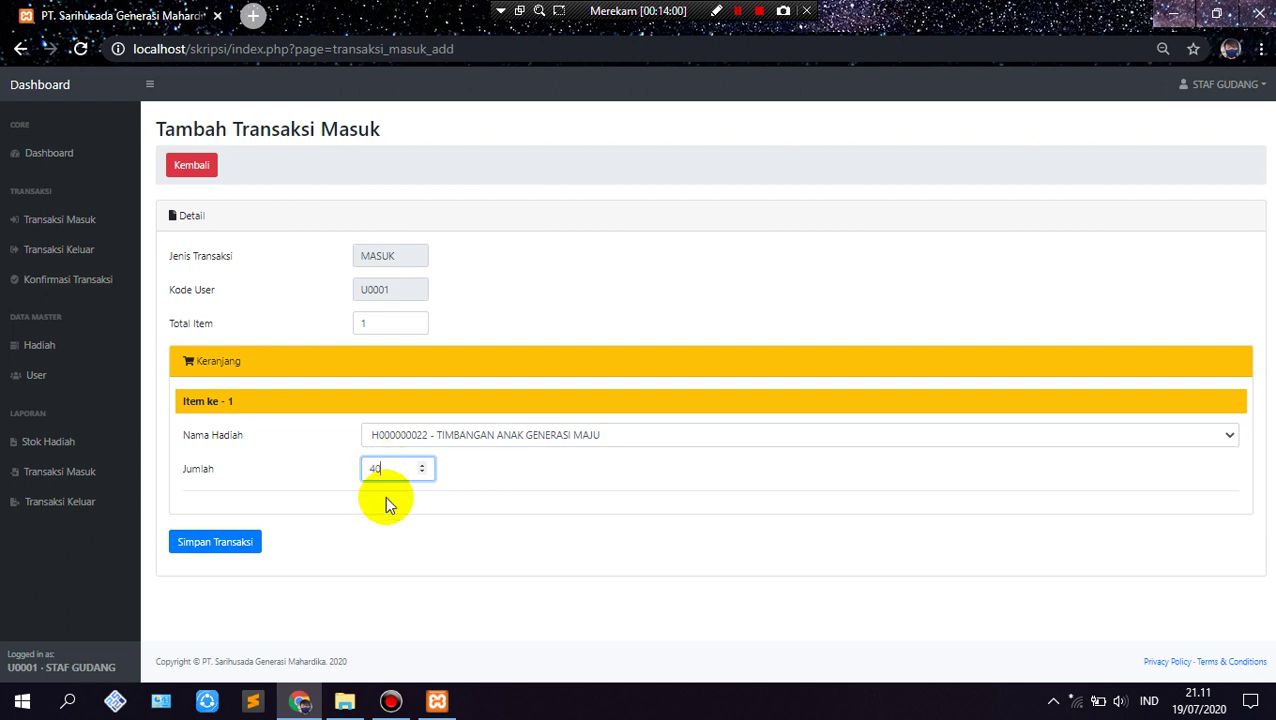
click(246, 544)
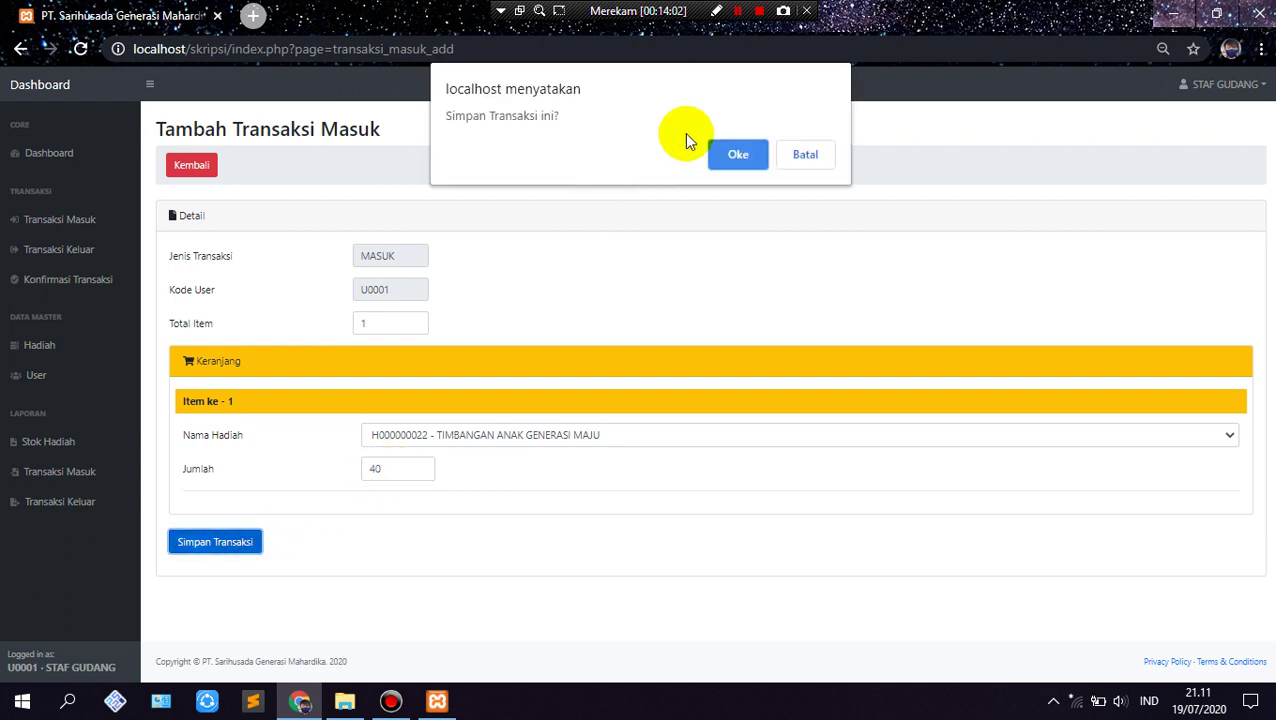
click(740, 156)
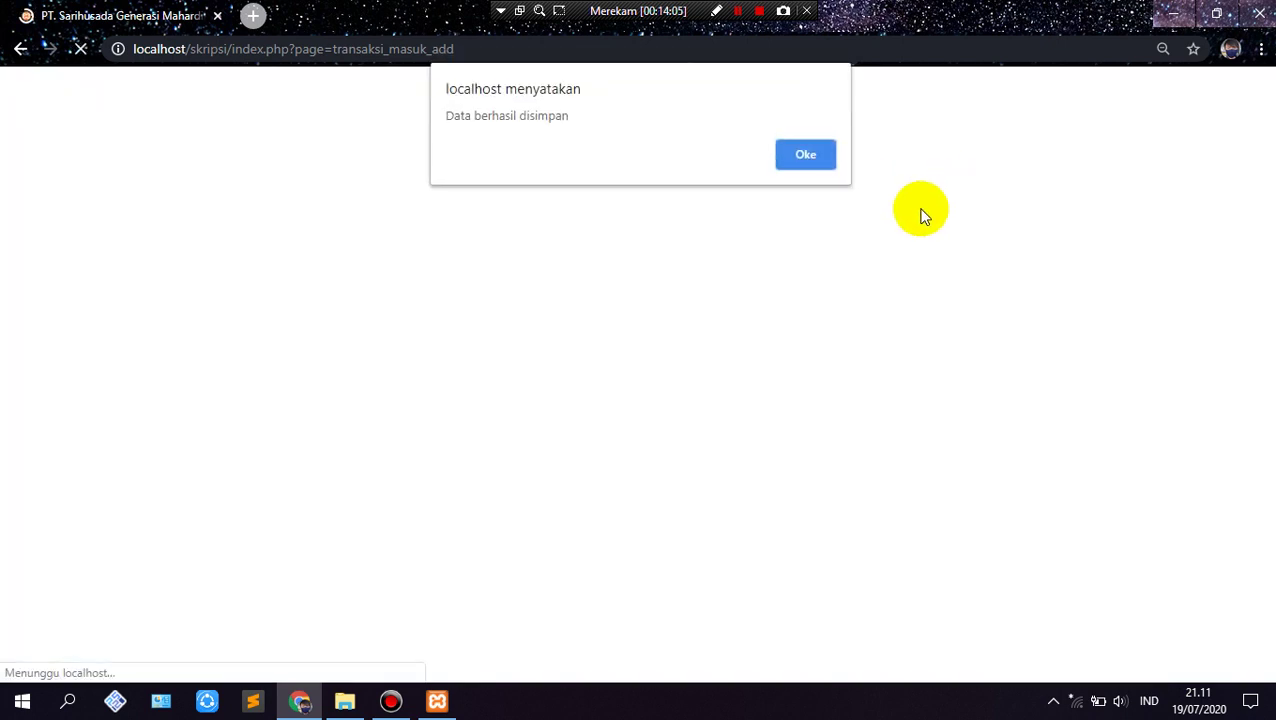
click(813, 160)
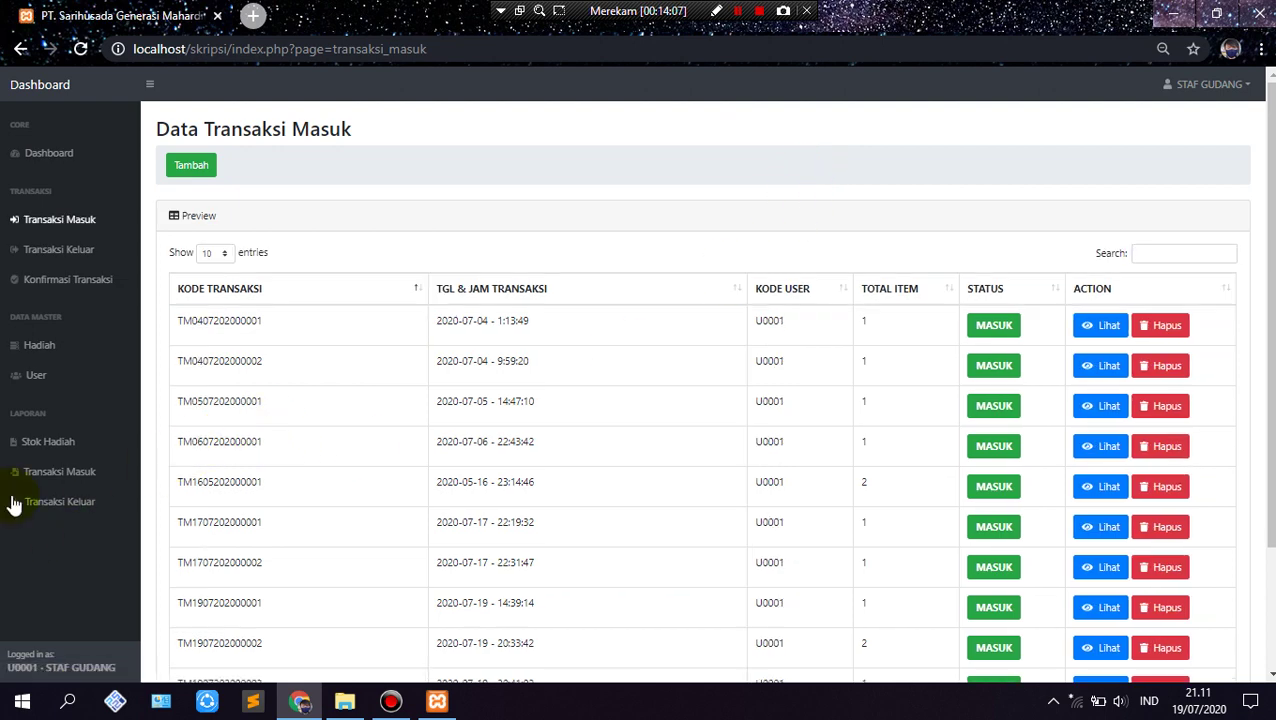
Step: Delete the SEPEDA ANAK GENERASI MAJU gift (H000000021) from page 2 of the gift list
click(57, 345)
scroll(863, 298, down, 3)
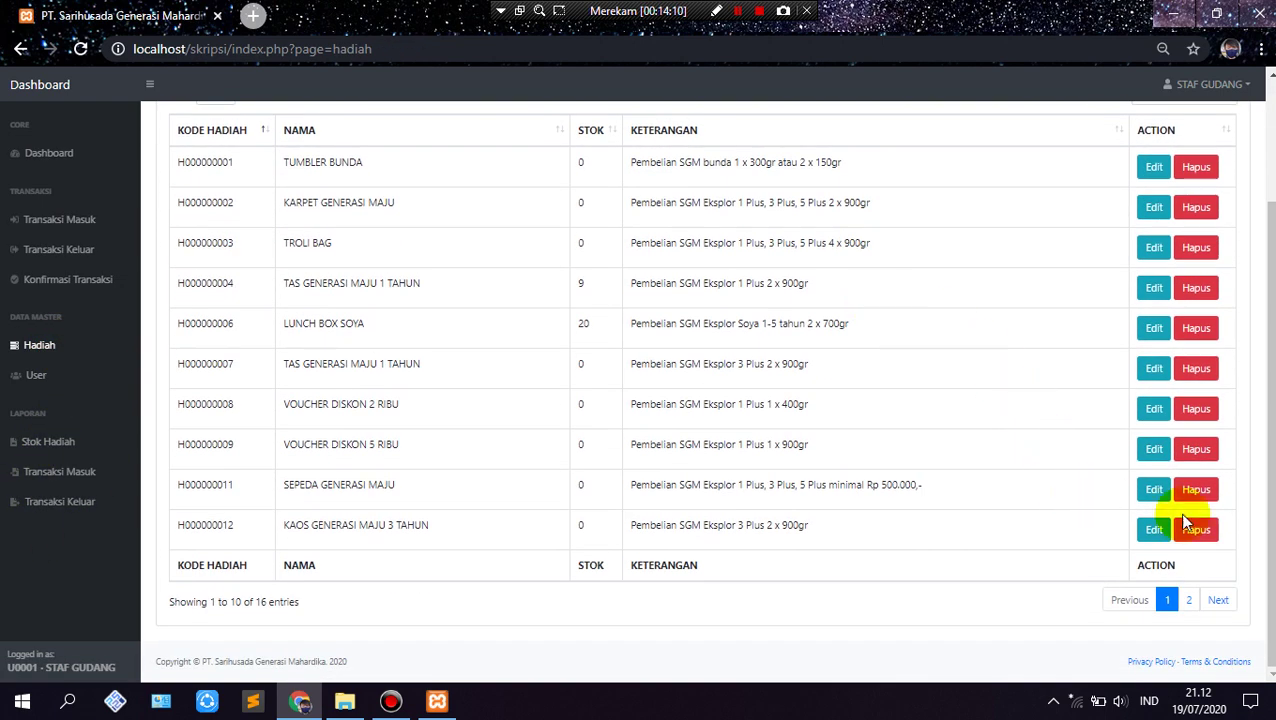
click(1218, 601)
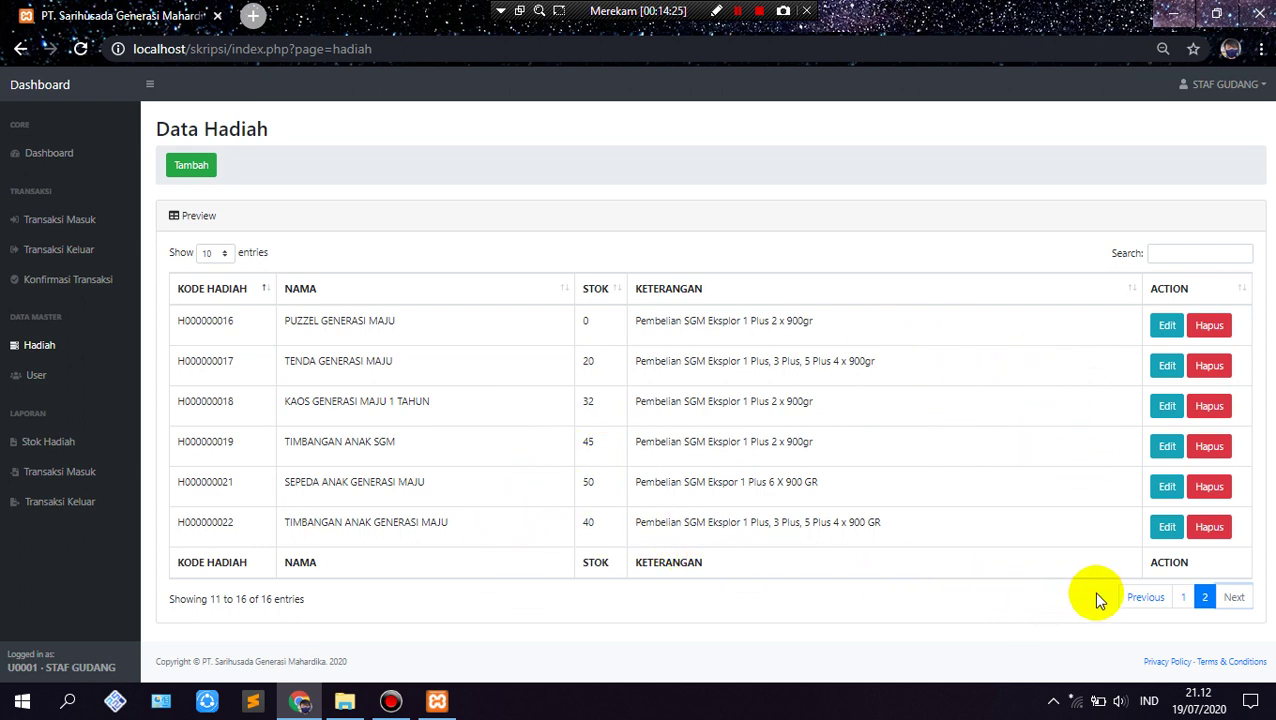
click(1183, 597)
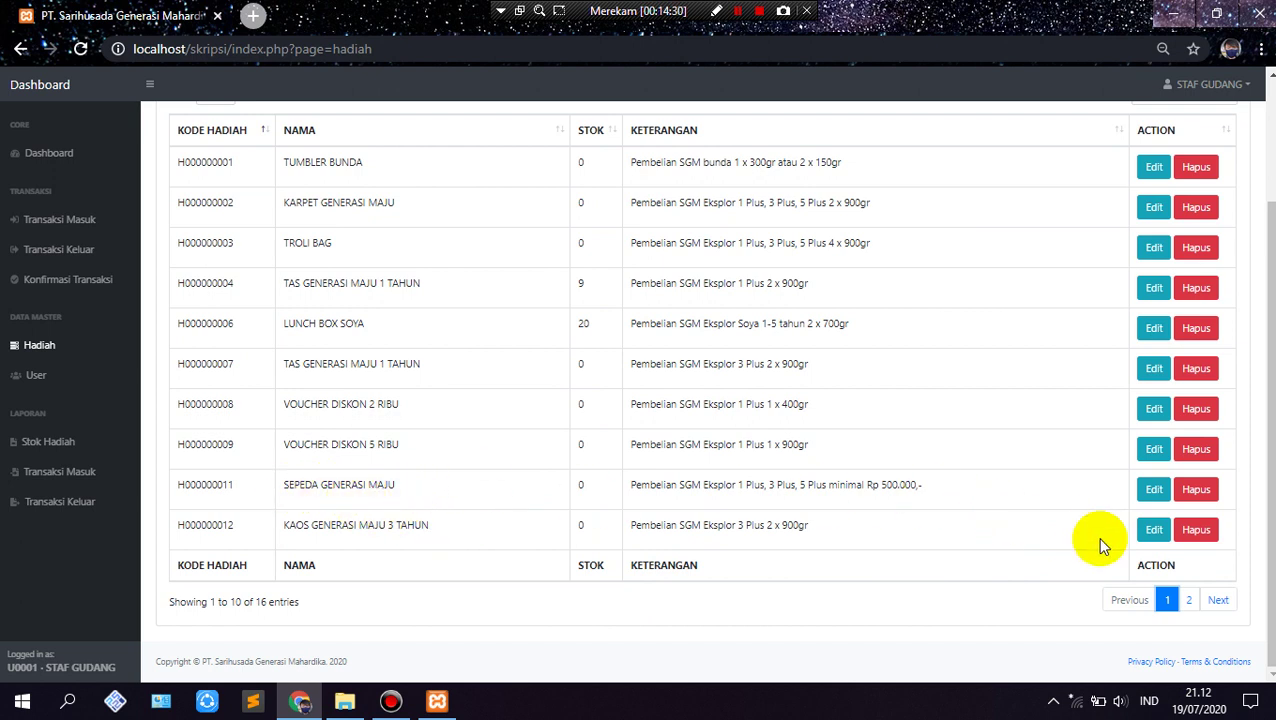
click(1220, 598)
click(1209, 486)
click(800, 156)
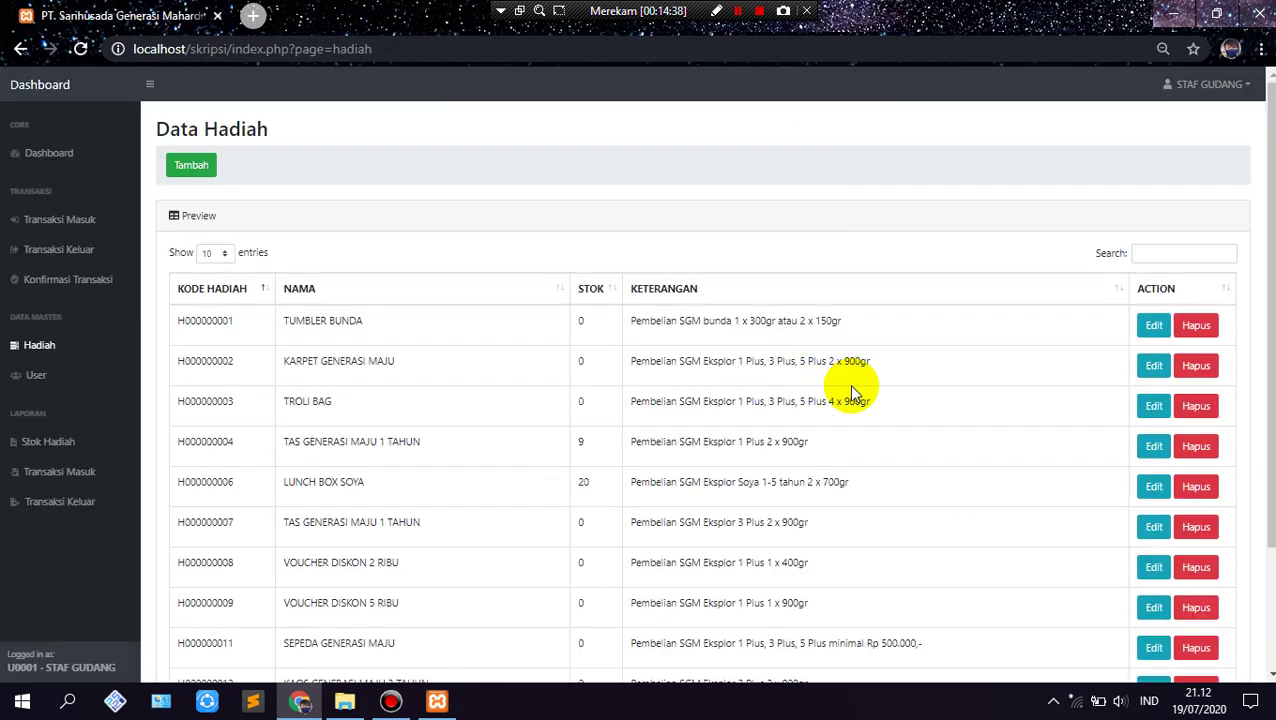
Step: Check the updated second page of gifts, then go to the Data User list
scroll(1228, 624, down, 2)
click(1218, 600)
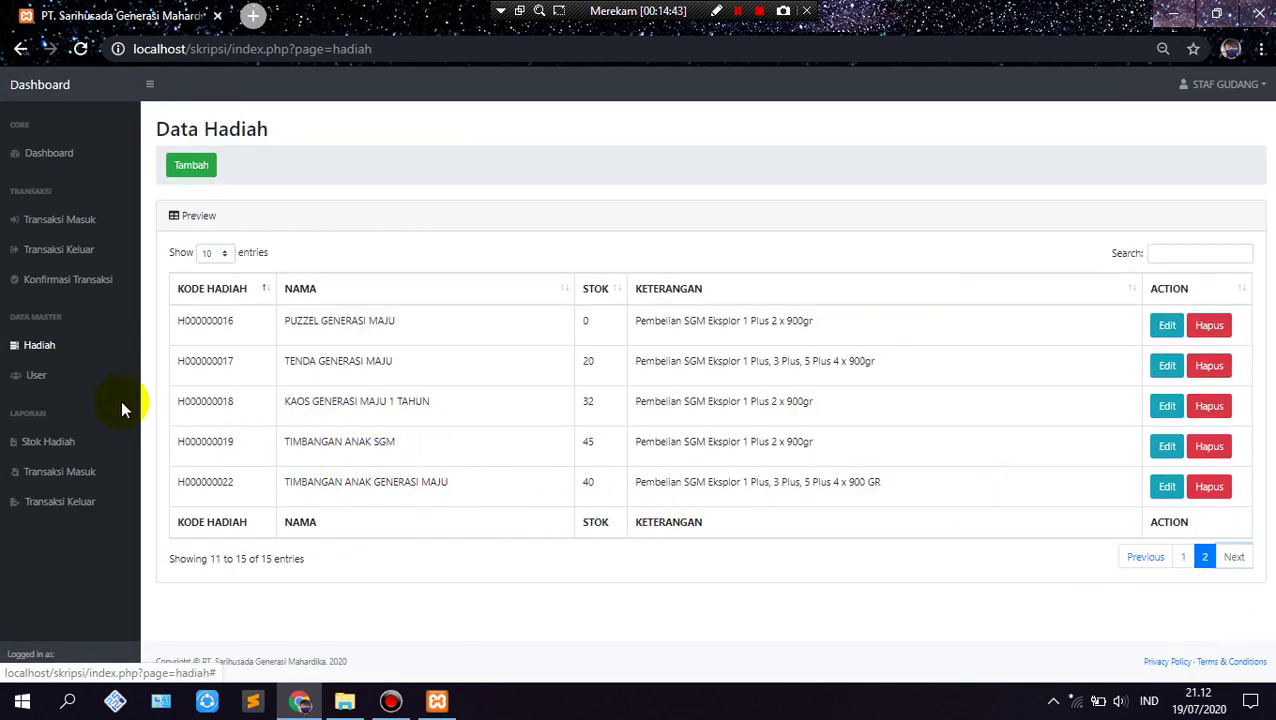
click(40, 375)
click(46, 381)
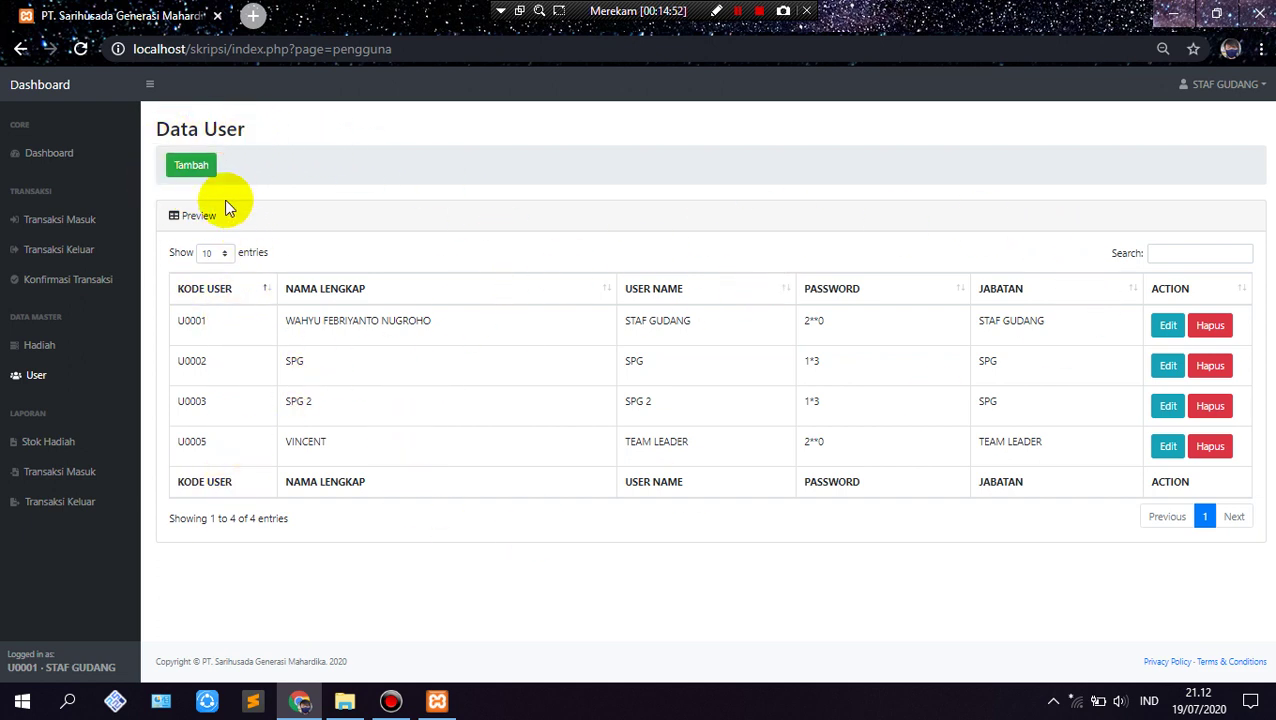
Step: Start a new user and fill in the person's full name, a username and a password
click(195, 168)
click(195, 168)
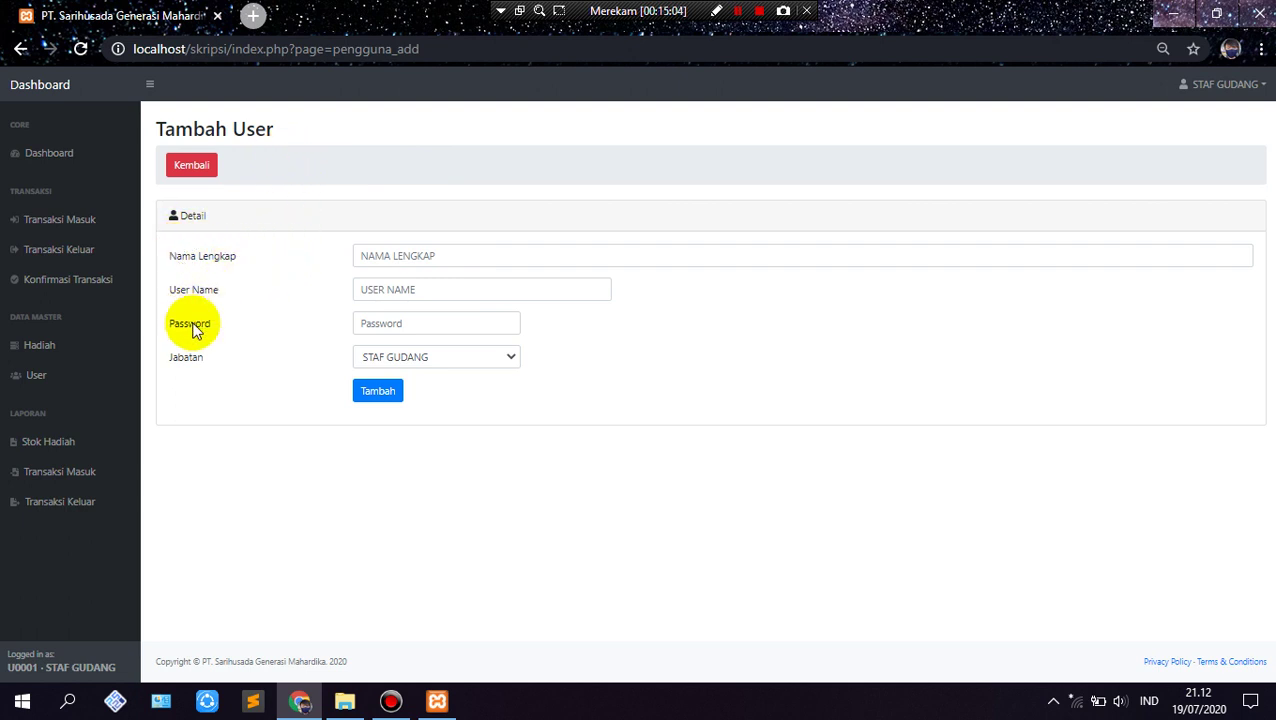
click(430, 248)
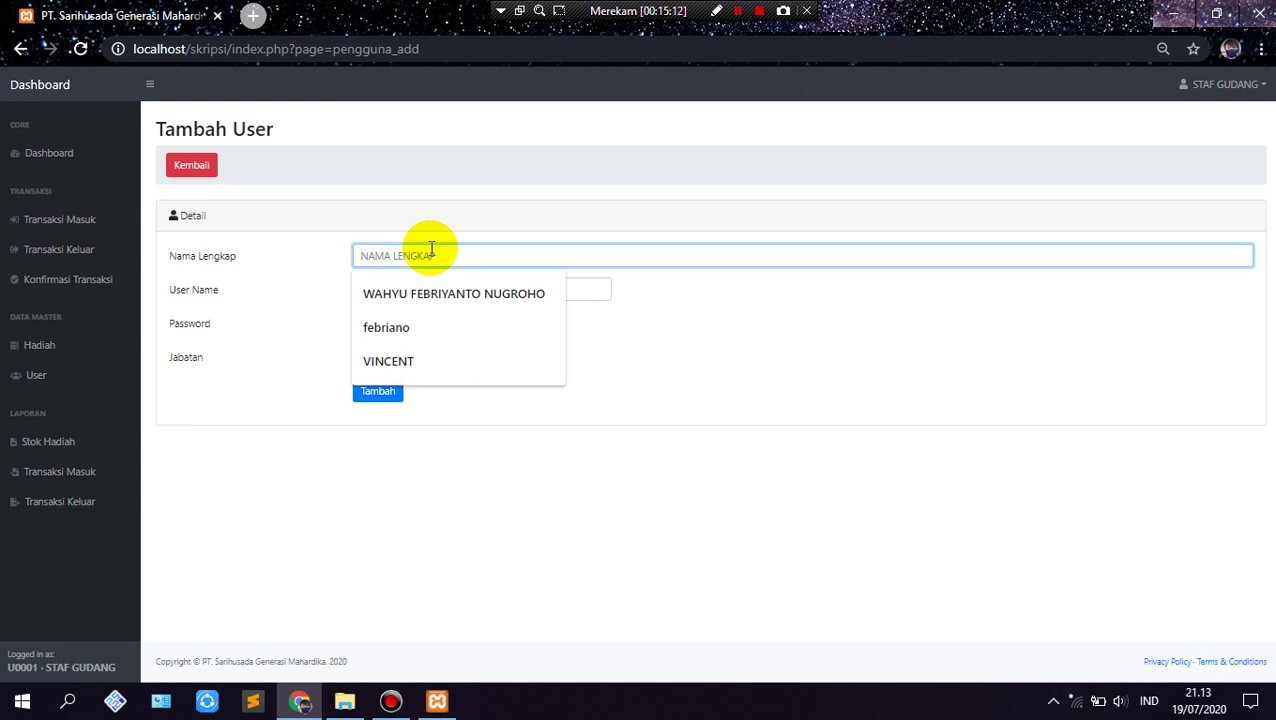
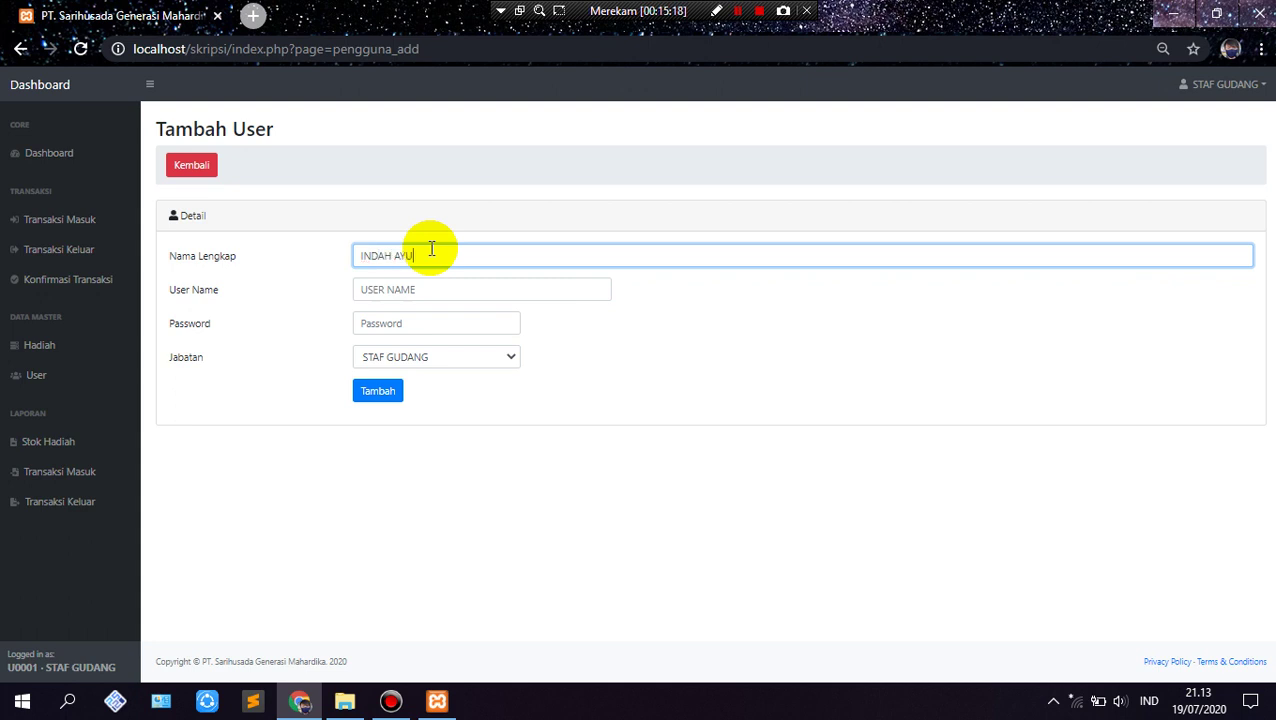
click(378, 290)
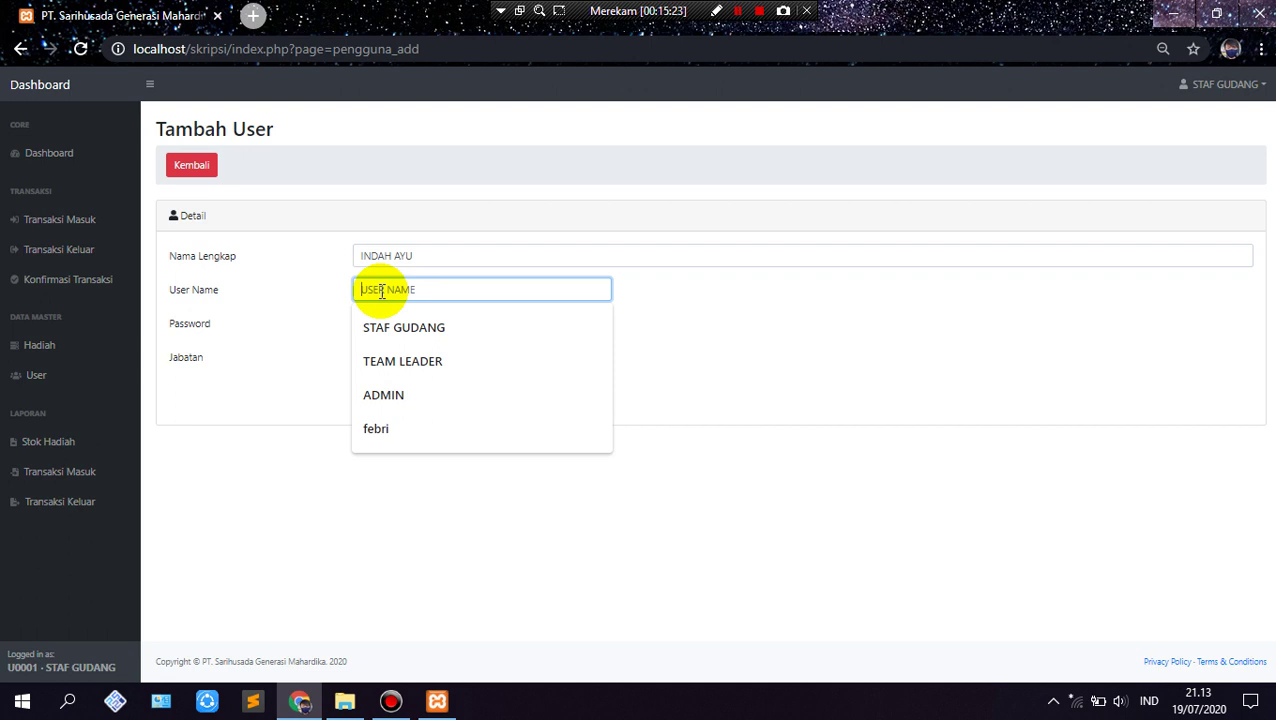
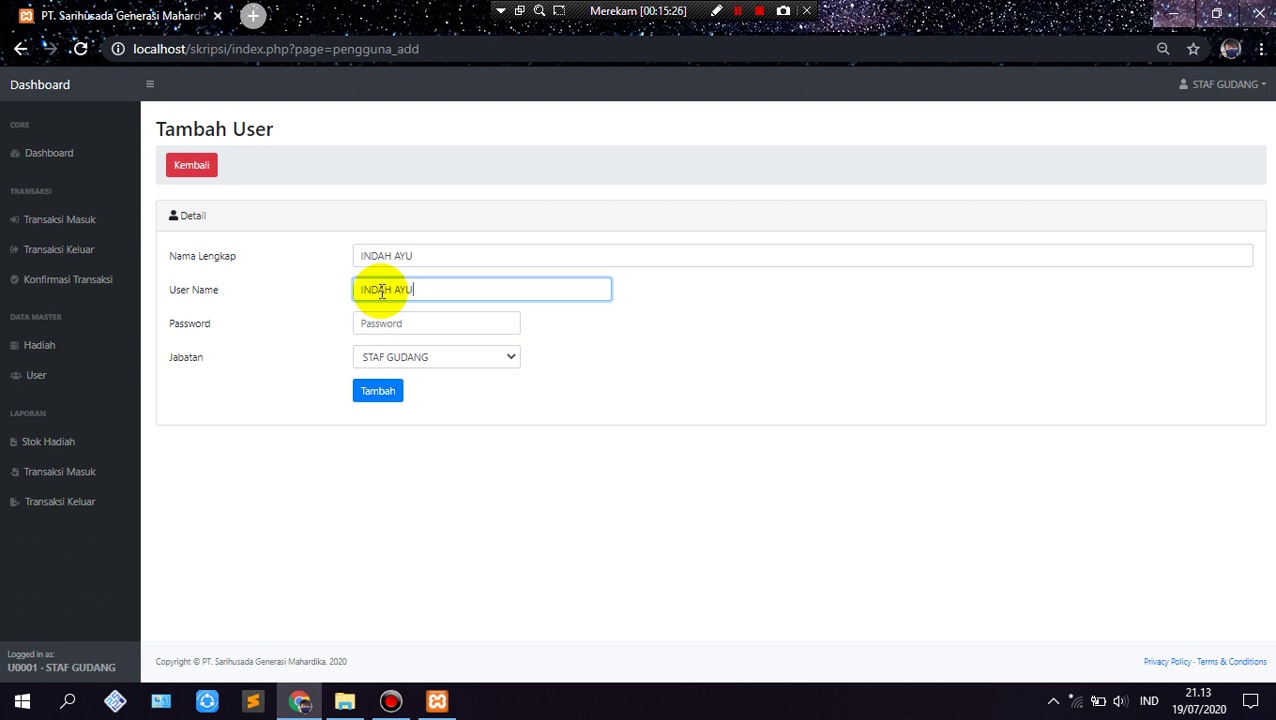
key(Tab)
text(i)
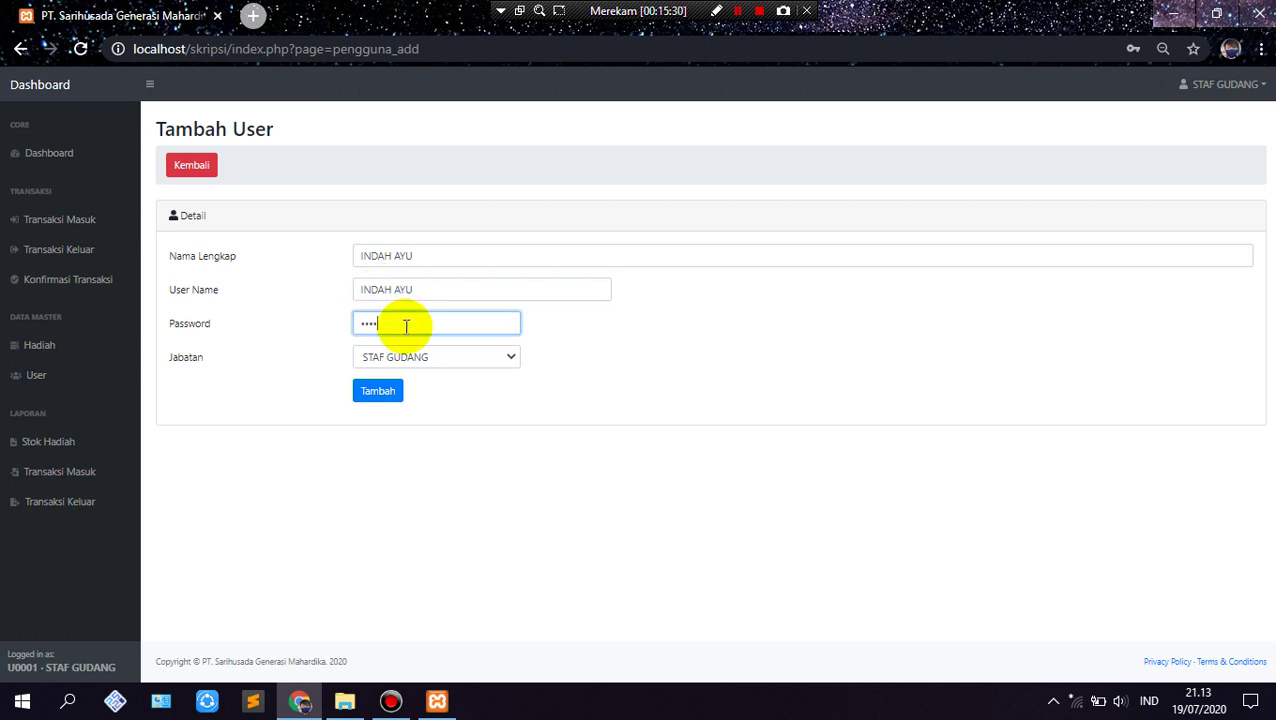
Step: Give the new user the SPG position and save it
click(410, 357)
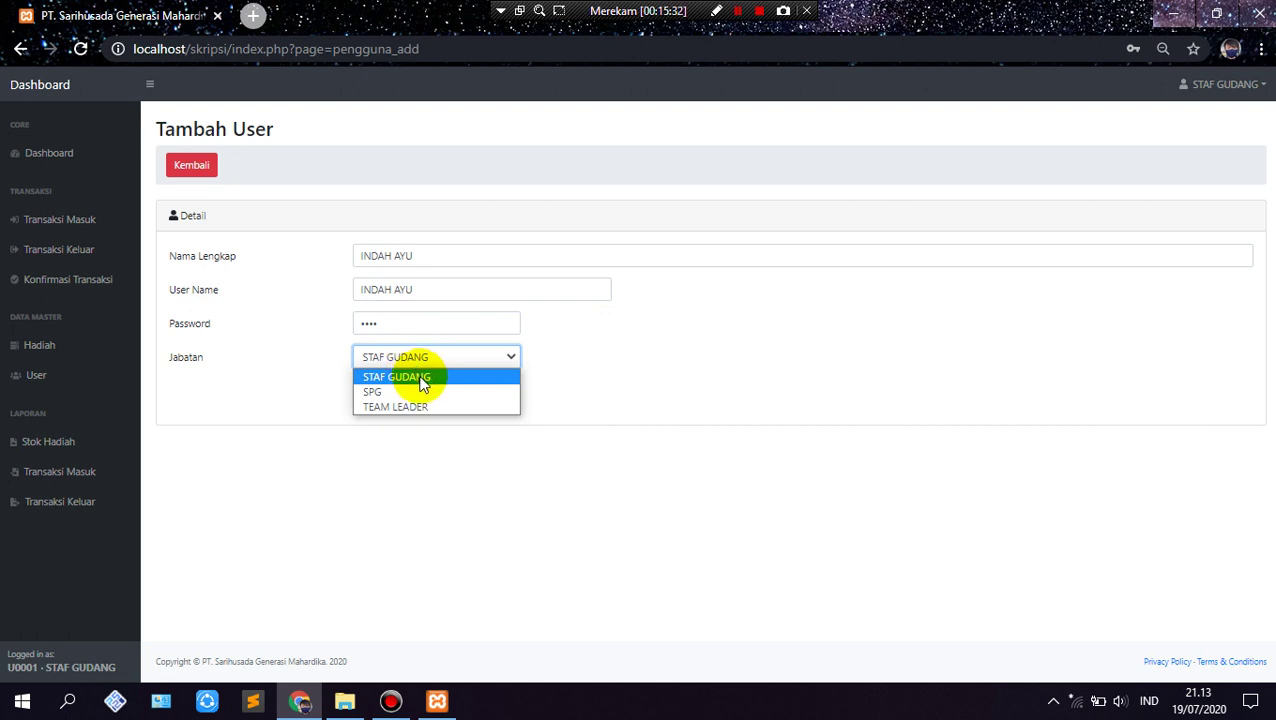
click(424, 393)
click(388, 398)
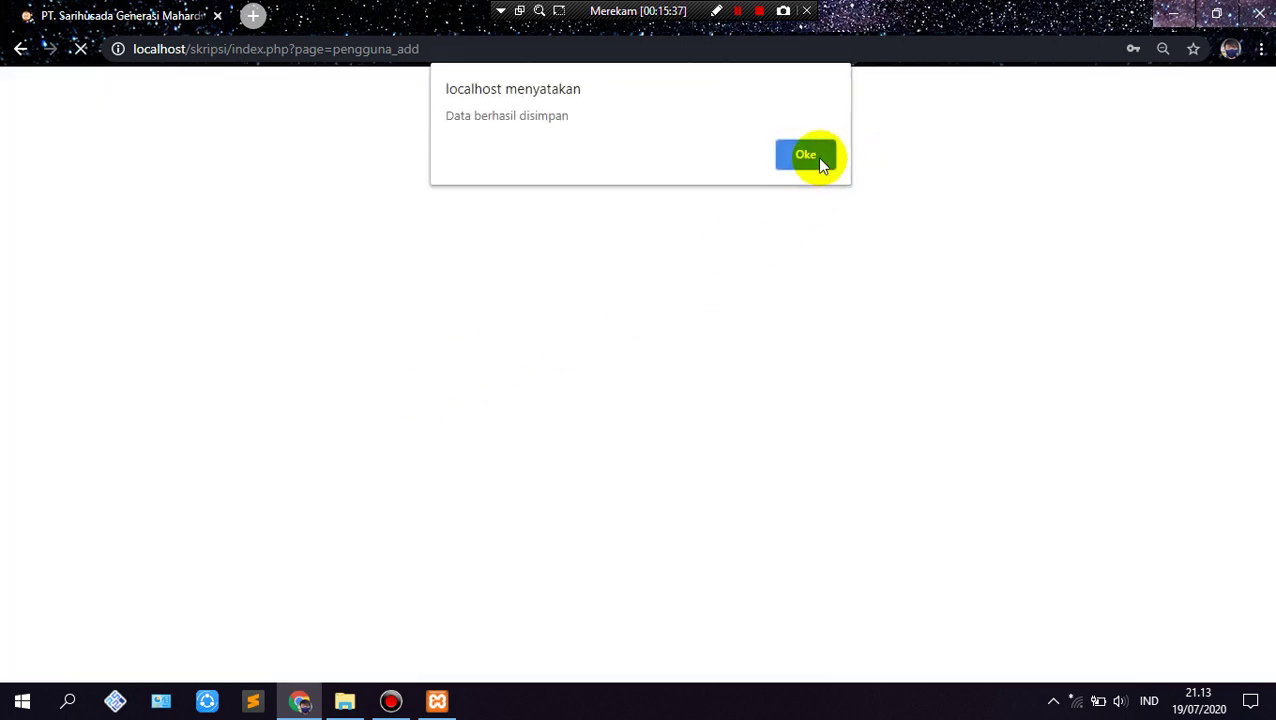
click(814, 157)
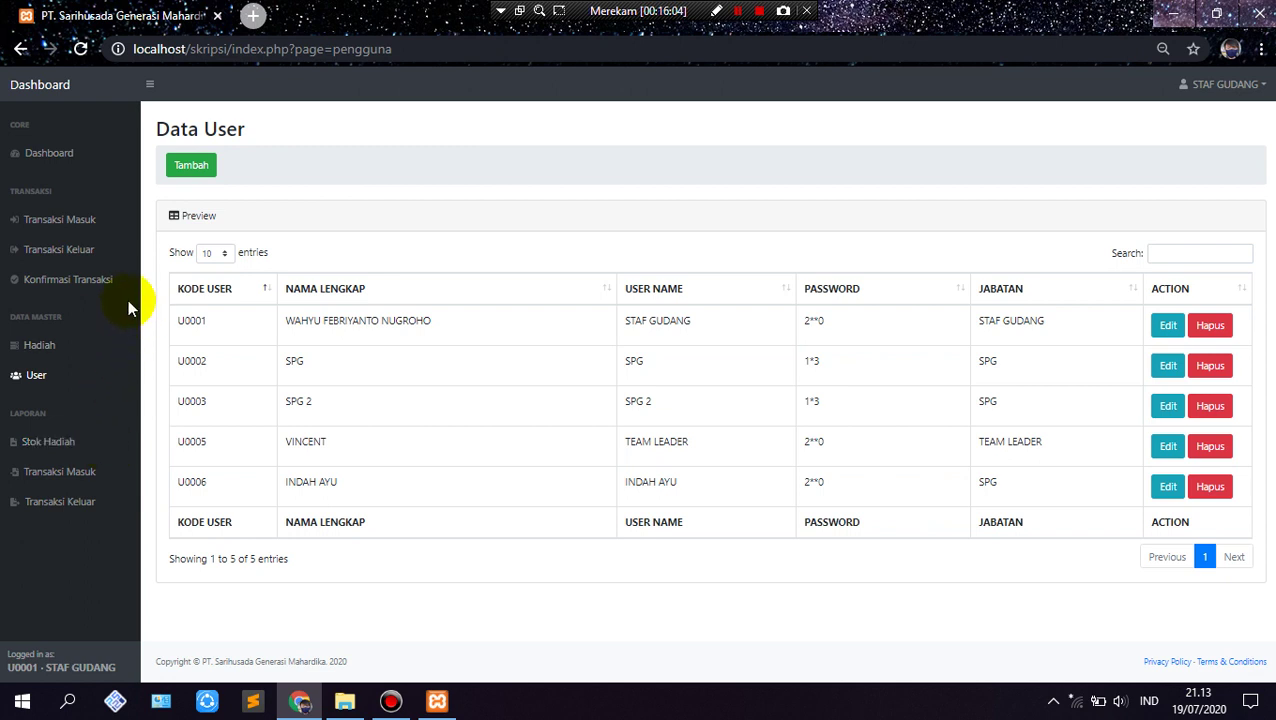
Step: Preview the gift stock report sorted by KODE HADIAH
click(52, 452)
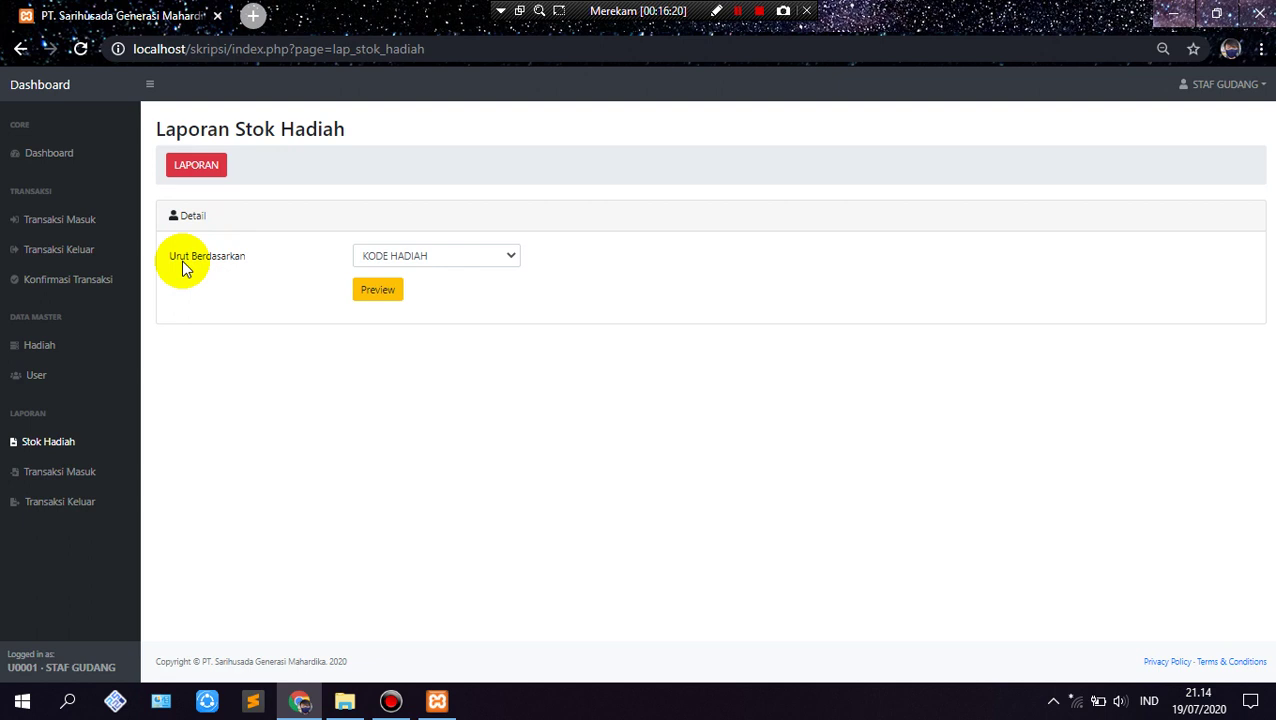
click(444, 259)
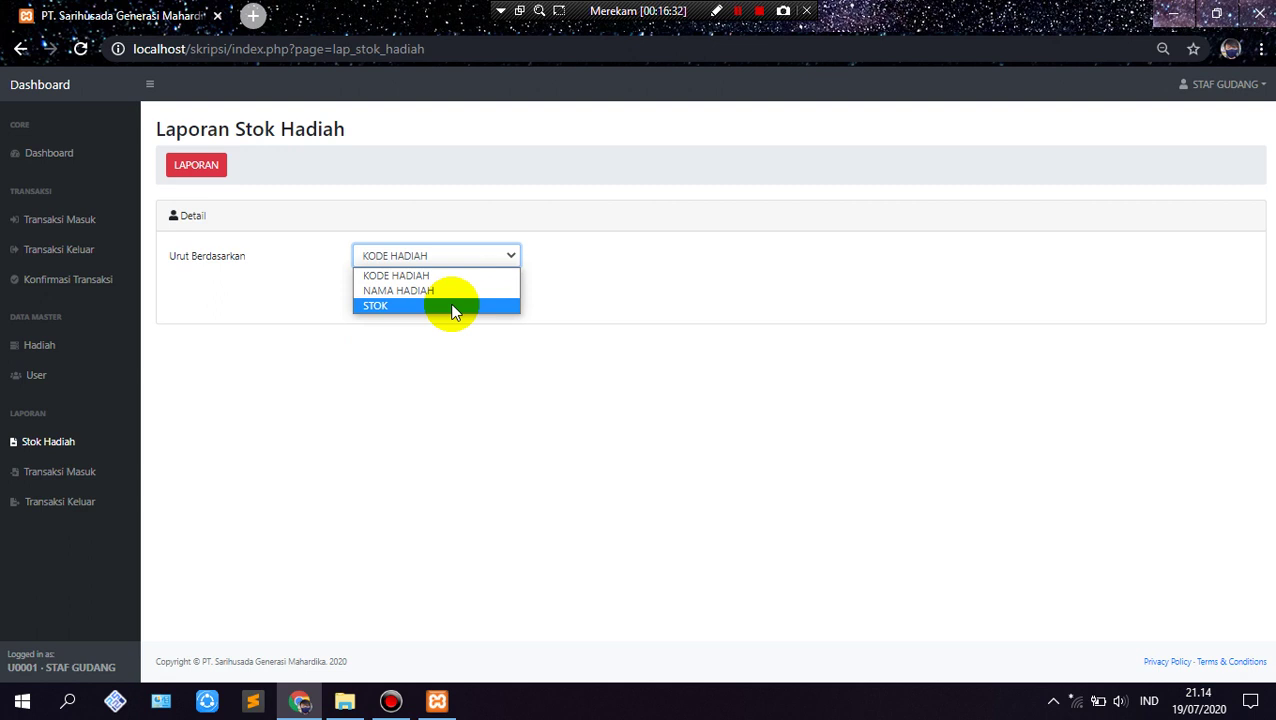
click(450, 274)
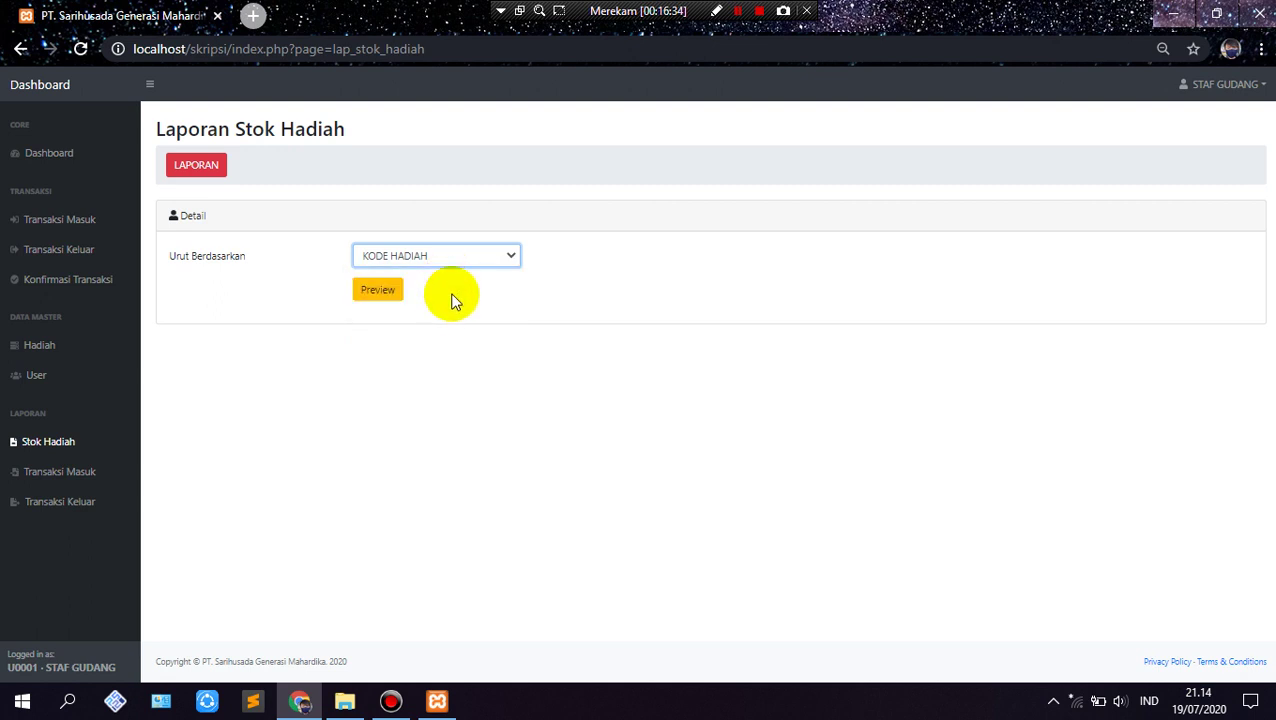
click(381, 293)
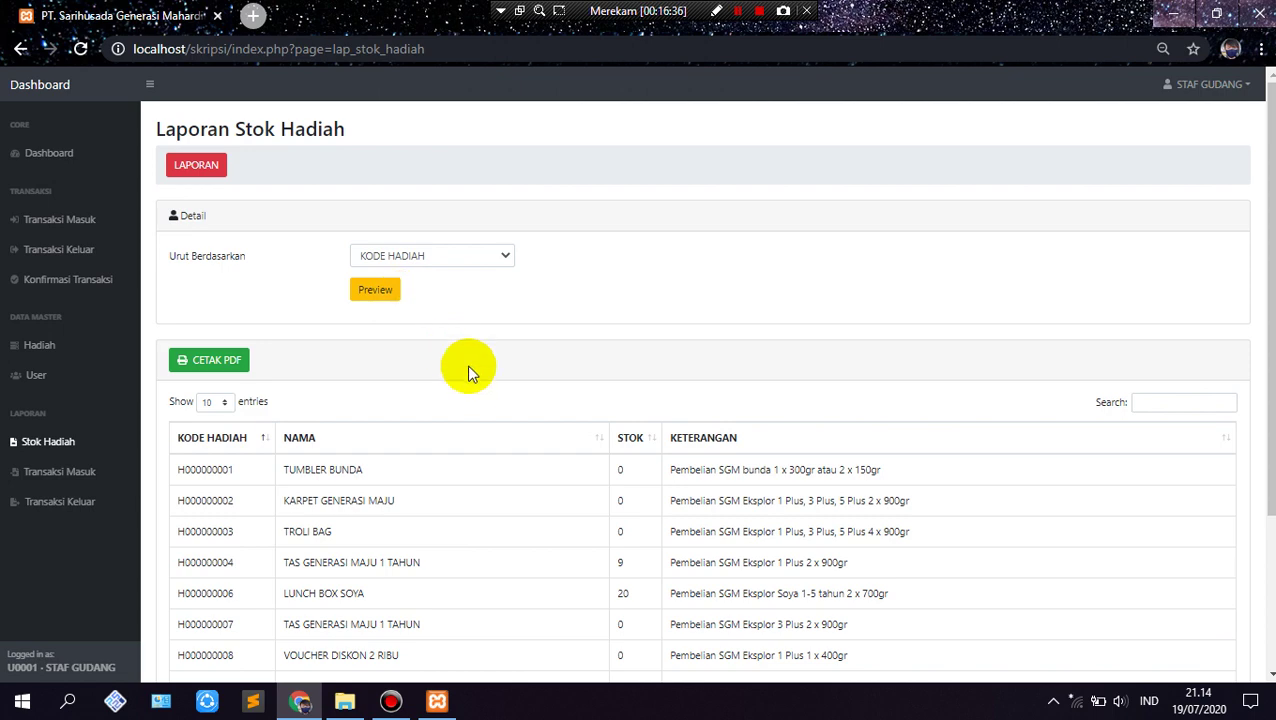
Step: Look at the report's second page, then return to the first ten gift entries
scroll(467, 372, down, 2)
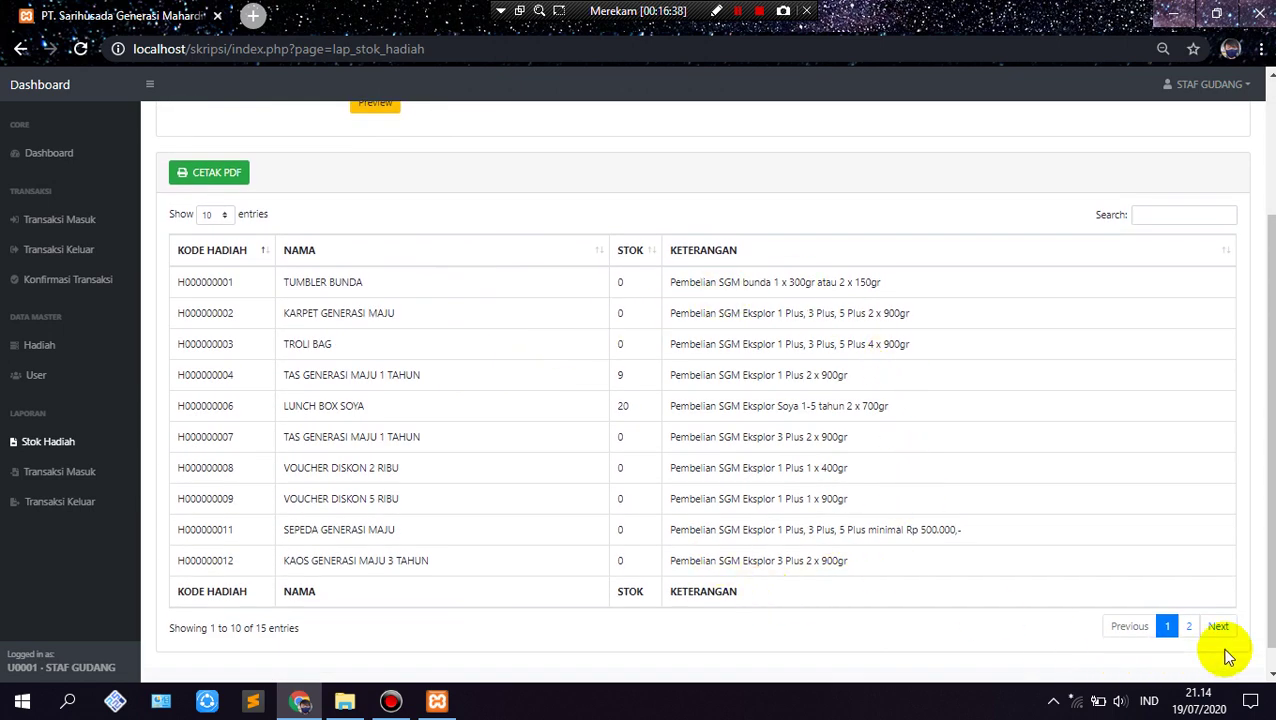
click(1222, 630)
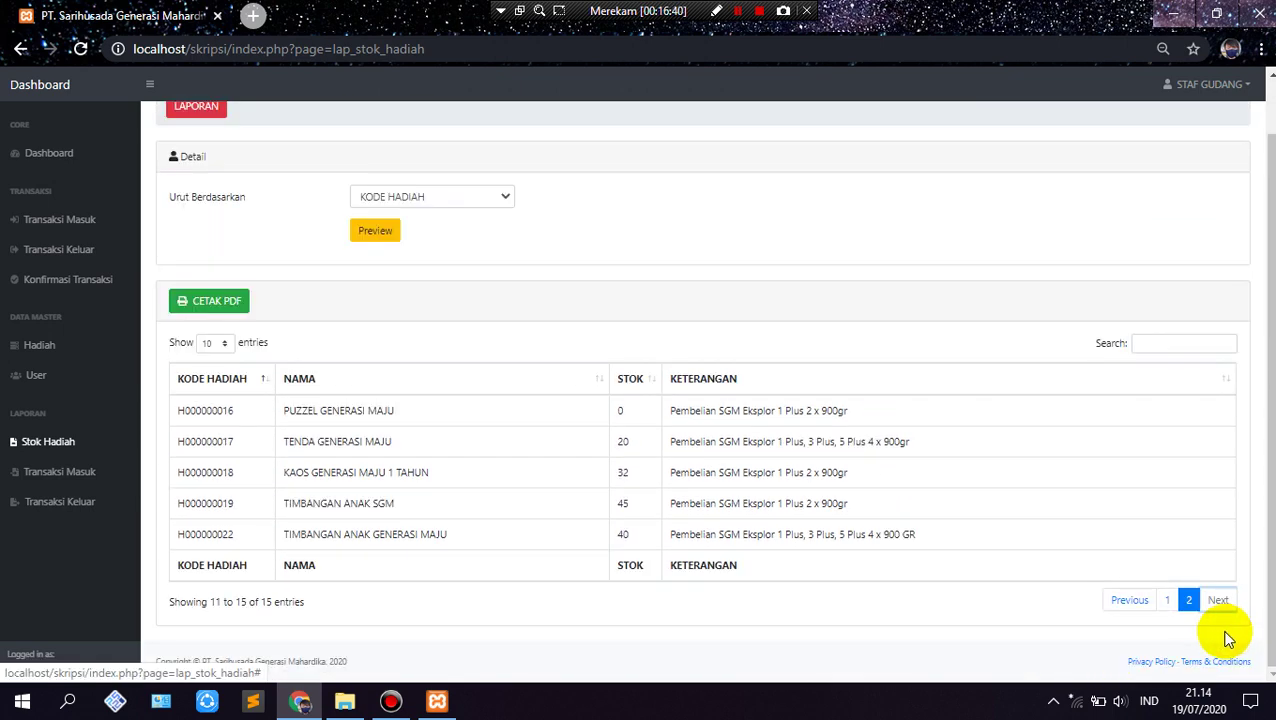
click(1166, 600)
scroll(399, 420, up, 1)
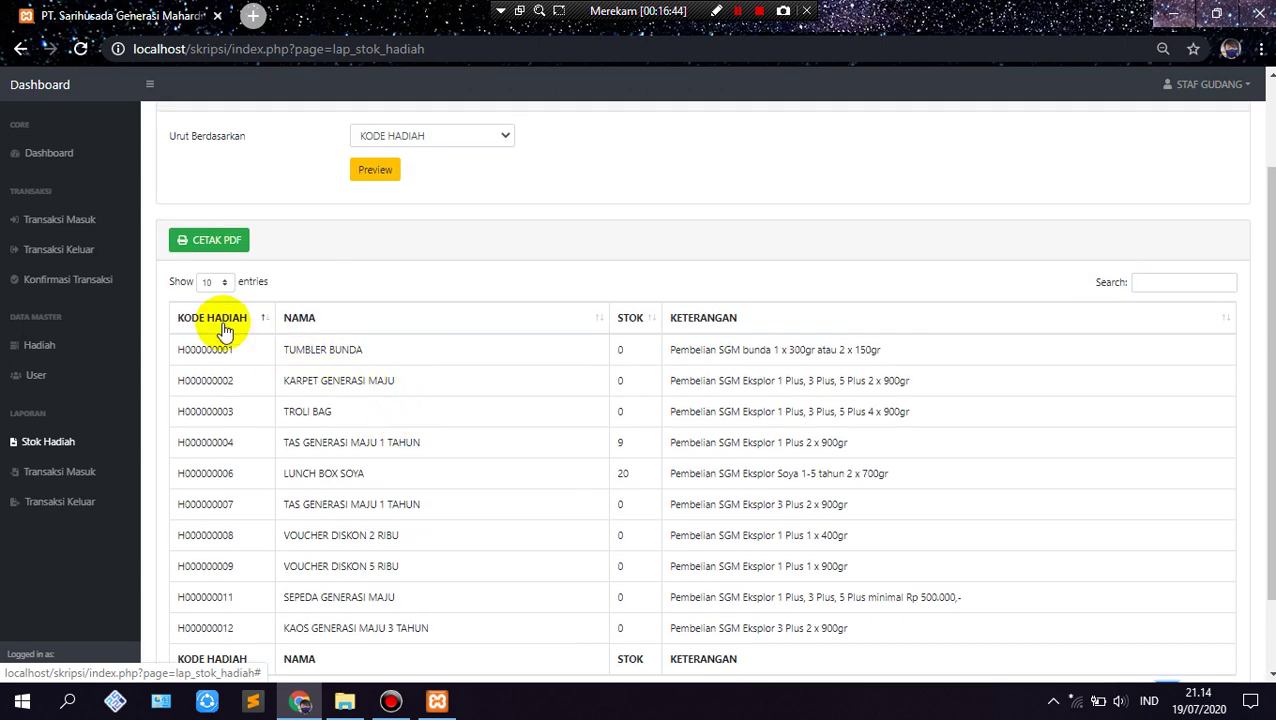
scroll(228, 327, up, 1)
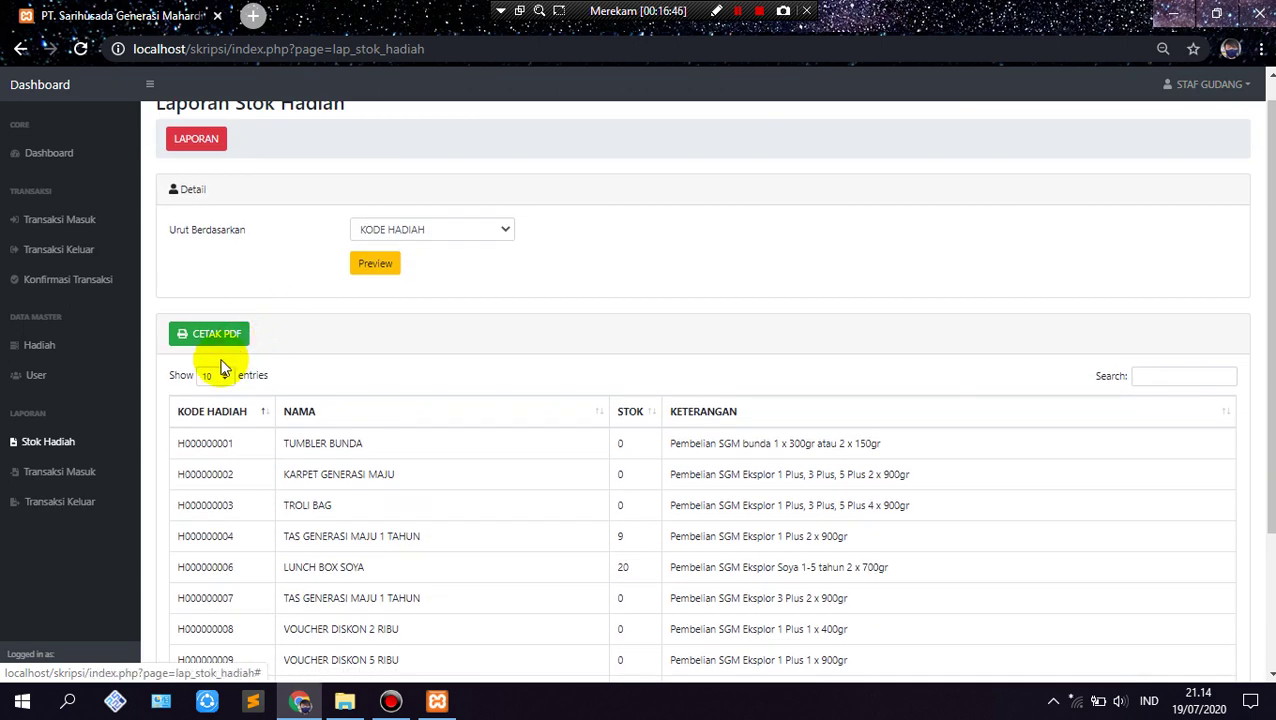
Step: Generate the printable gift stock report PDF and review it
click(219, 336)
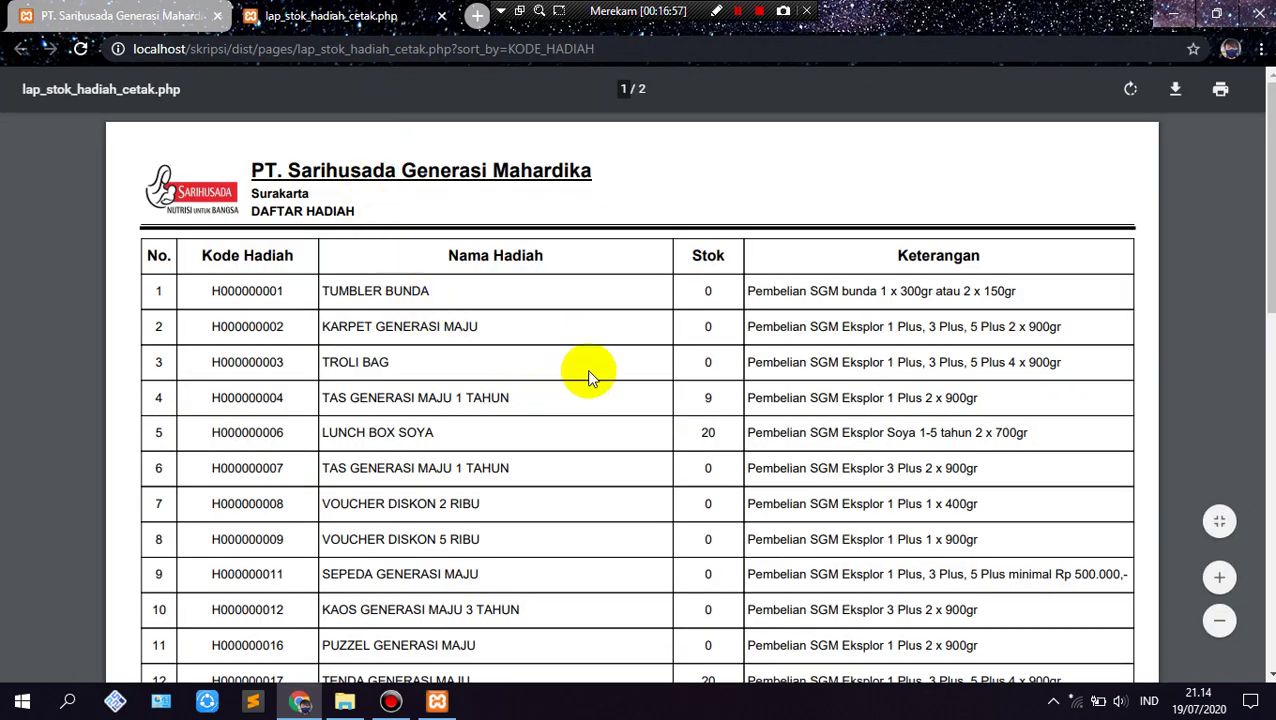
scroll(585, 378, down, 5)
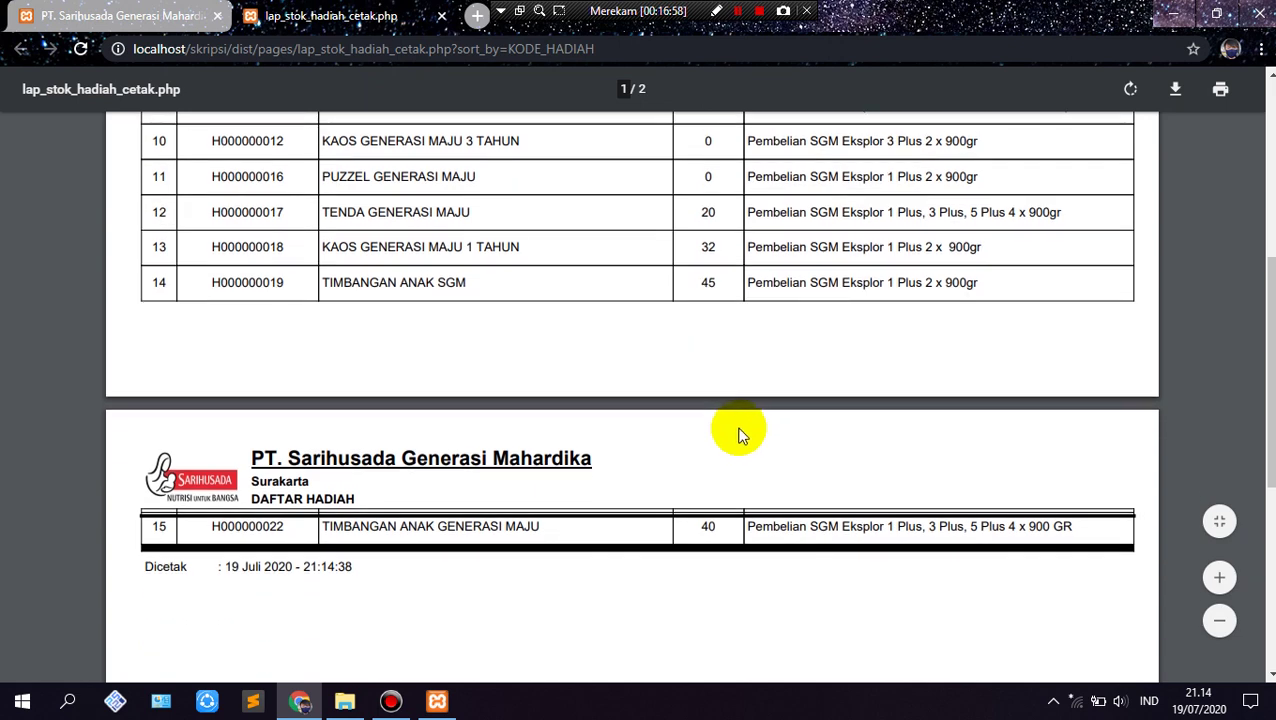
scroll(738, 437, down, 3)
scroll(735, 441, down, 2)
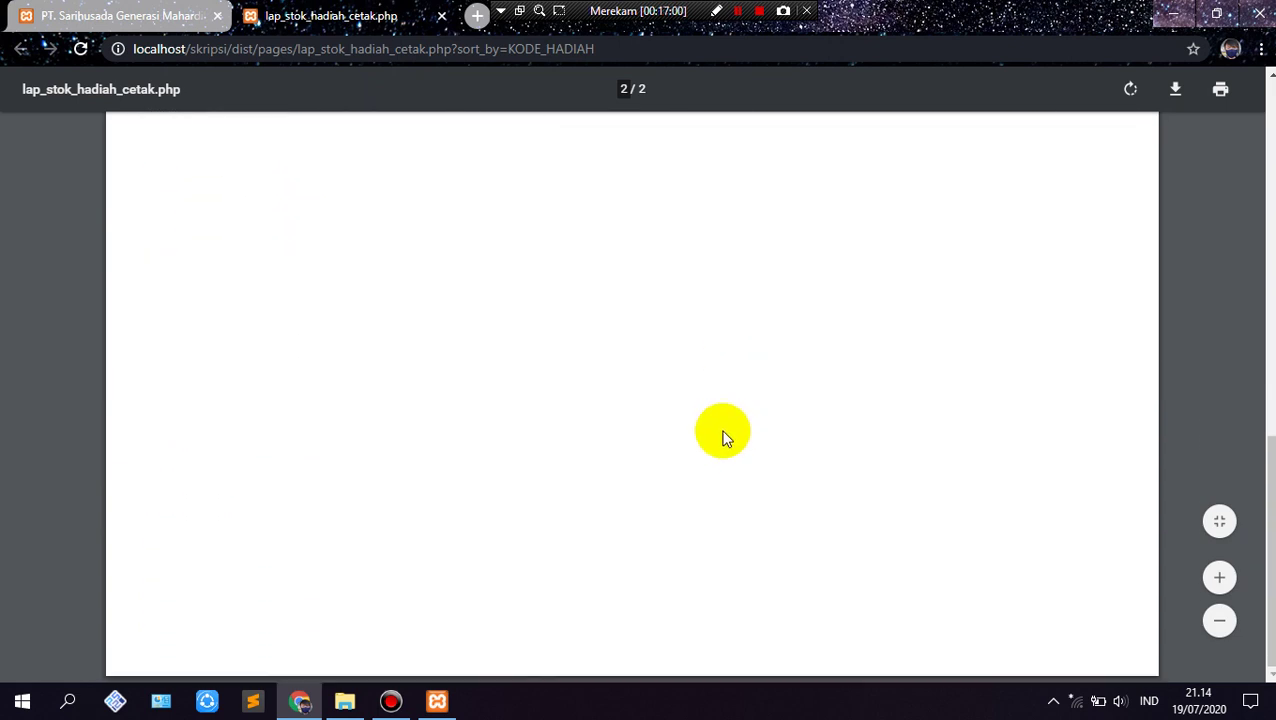
scroll(720, 437, up, 10)
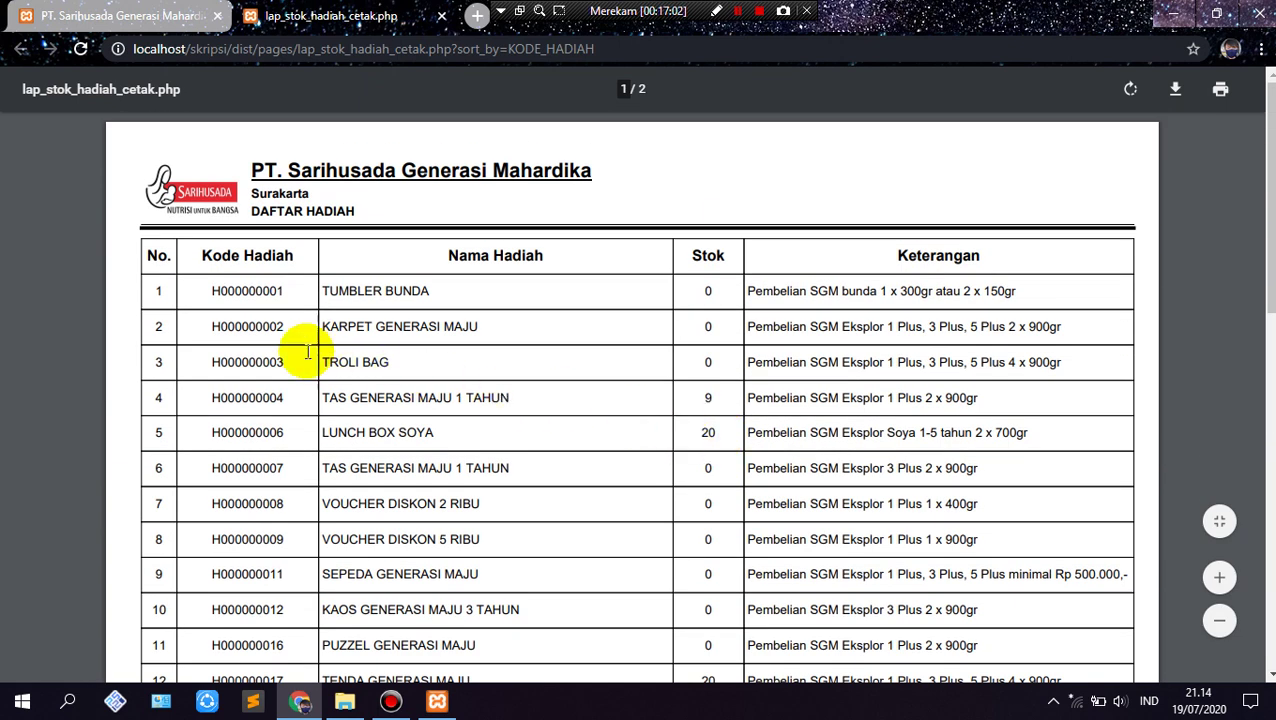
Step: Download the PDF as 'HADIAH-2020-07-19 Terbaru' into the Contoh skripsi folder
click(1177, 89)
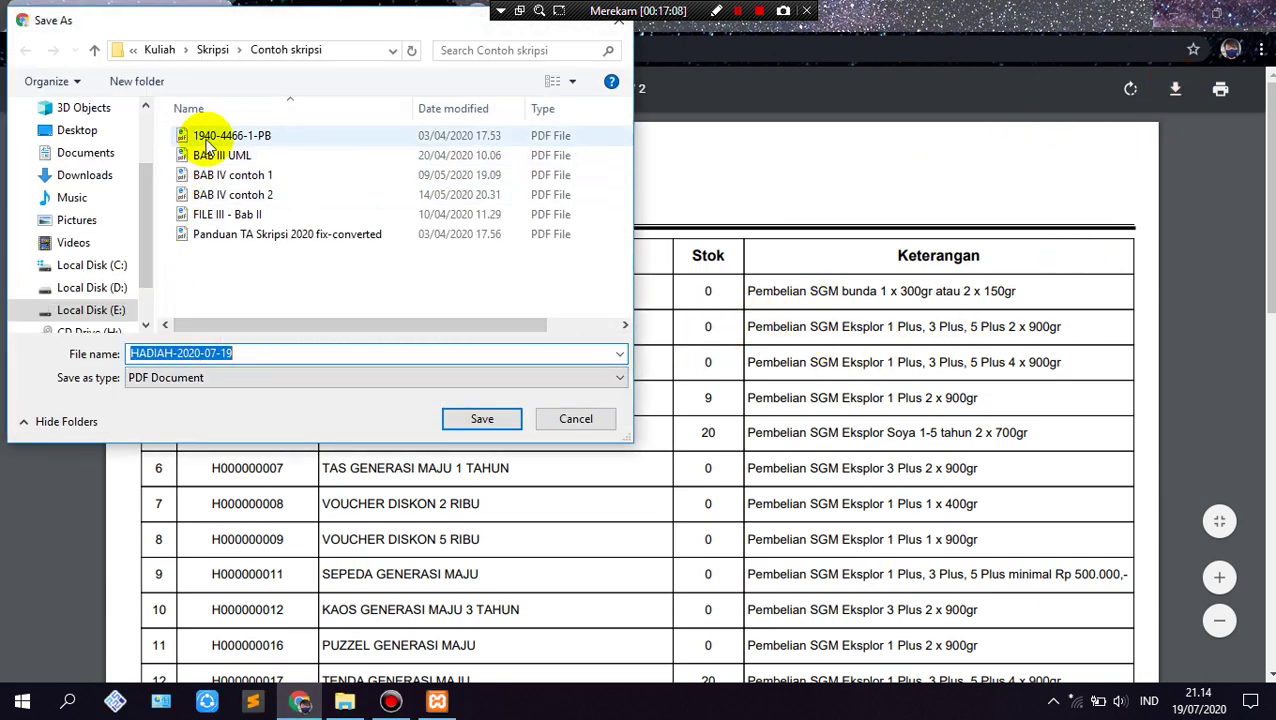
click(242, 354)
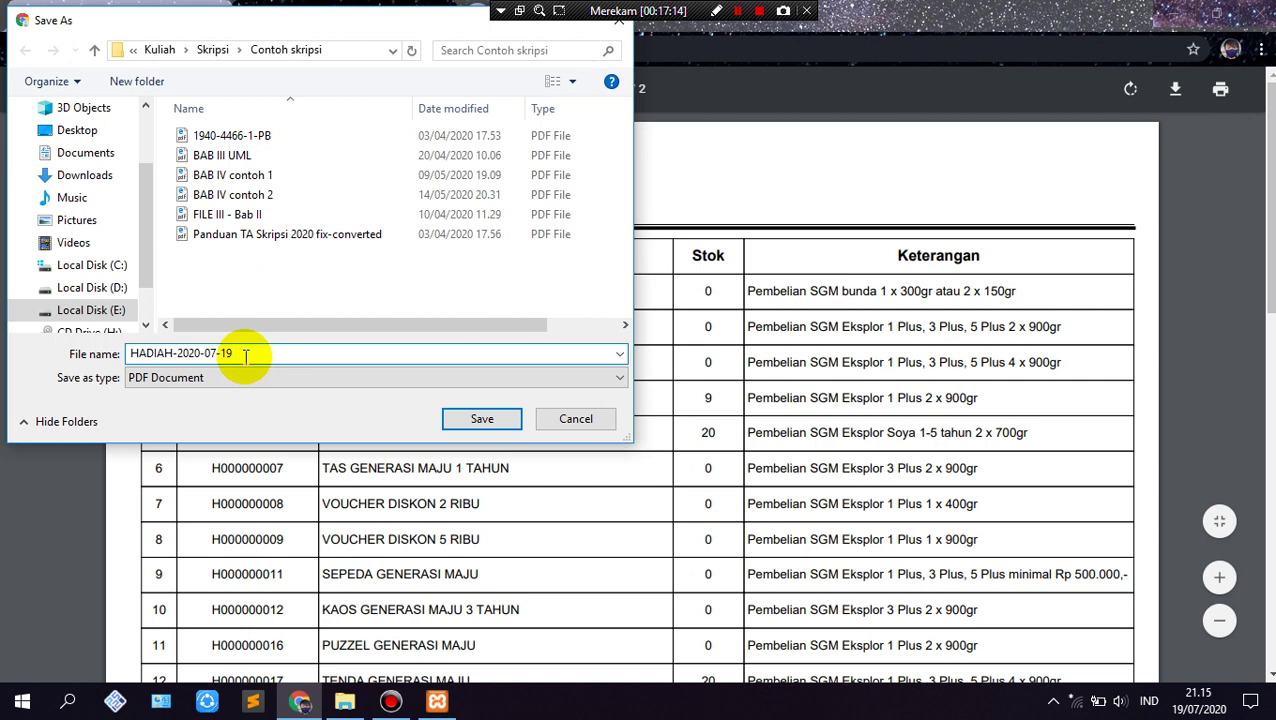
text(t)
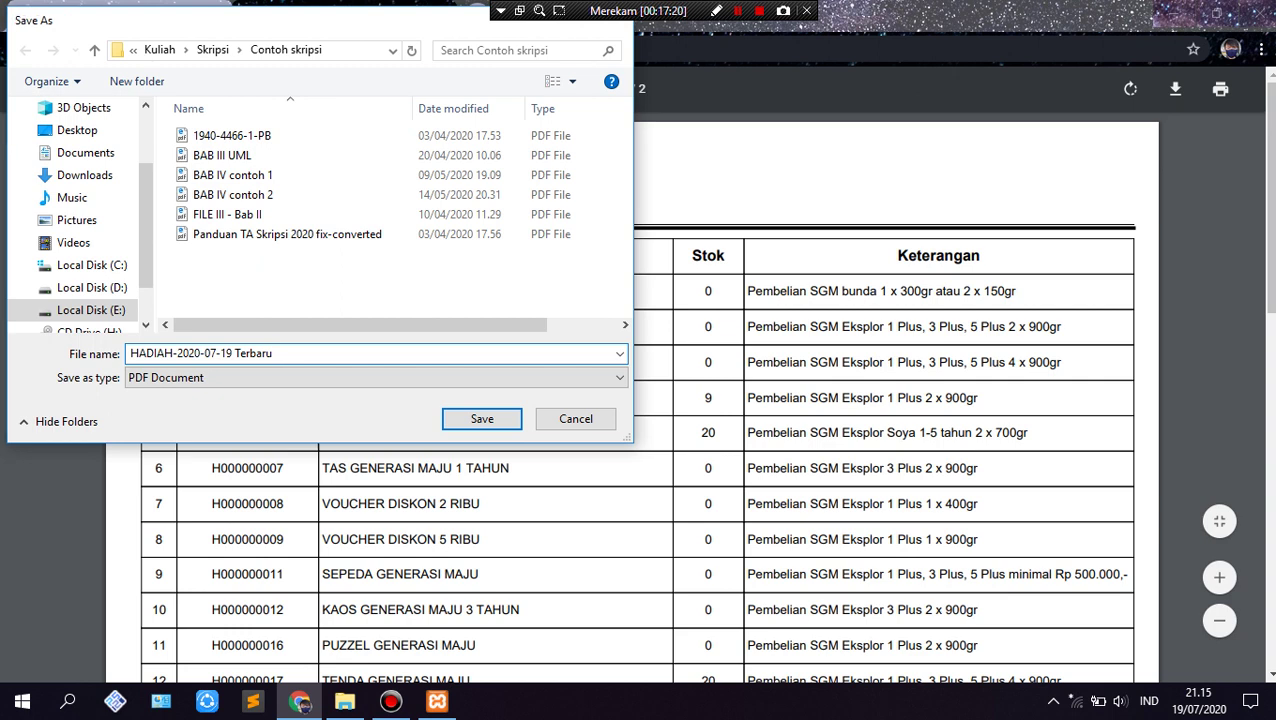
key(Return)
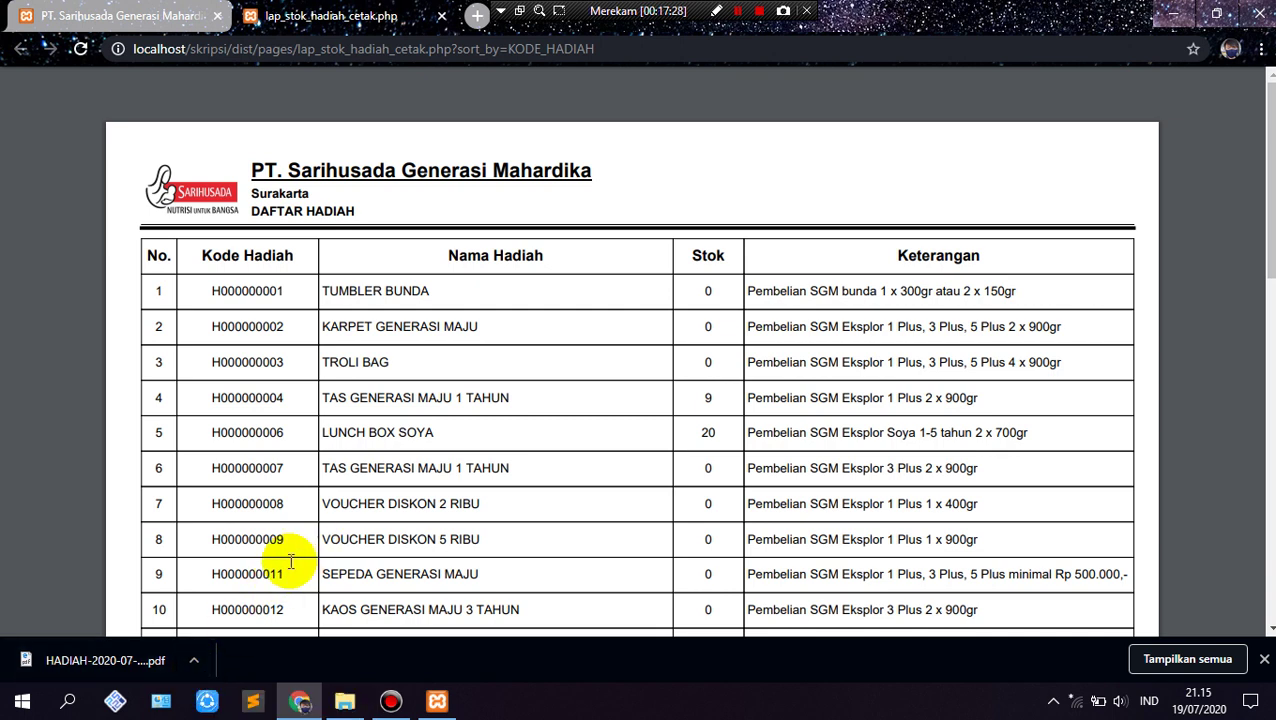
click(197, 660)
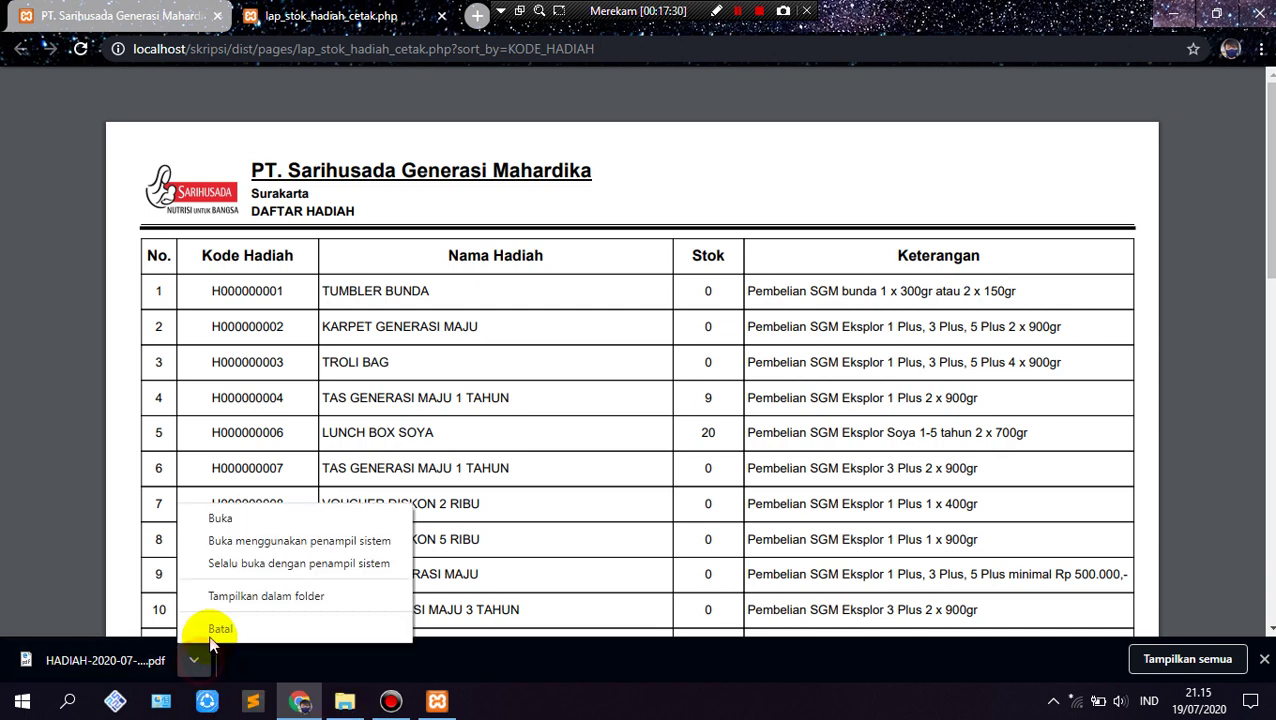
click(251, 597)
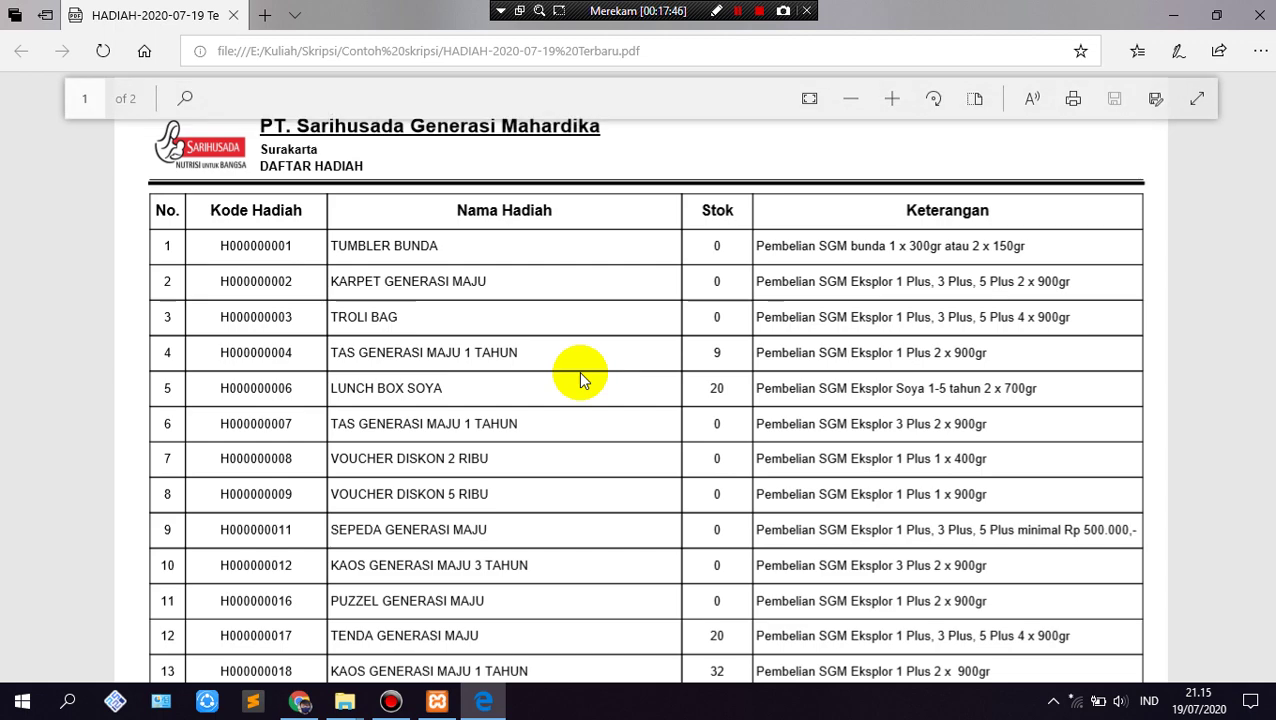
scroll(580, 378, down, 5)
scroll(572, 390, down, 3)
scroll(572, 390, up, 8)
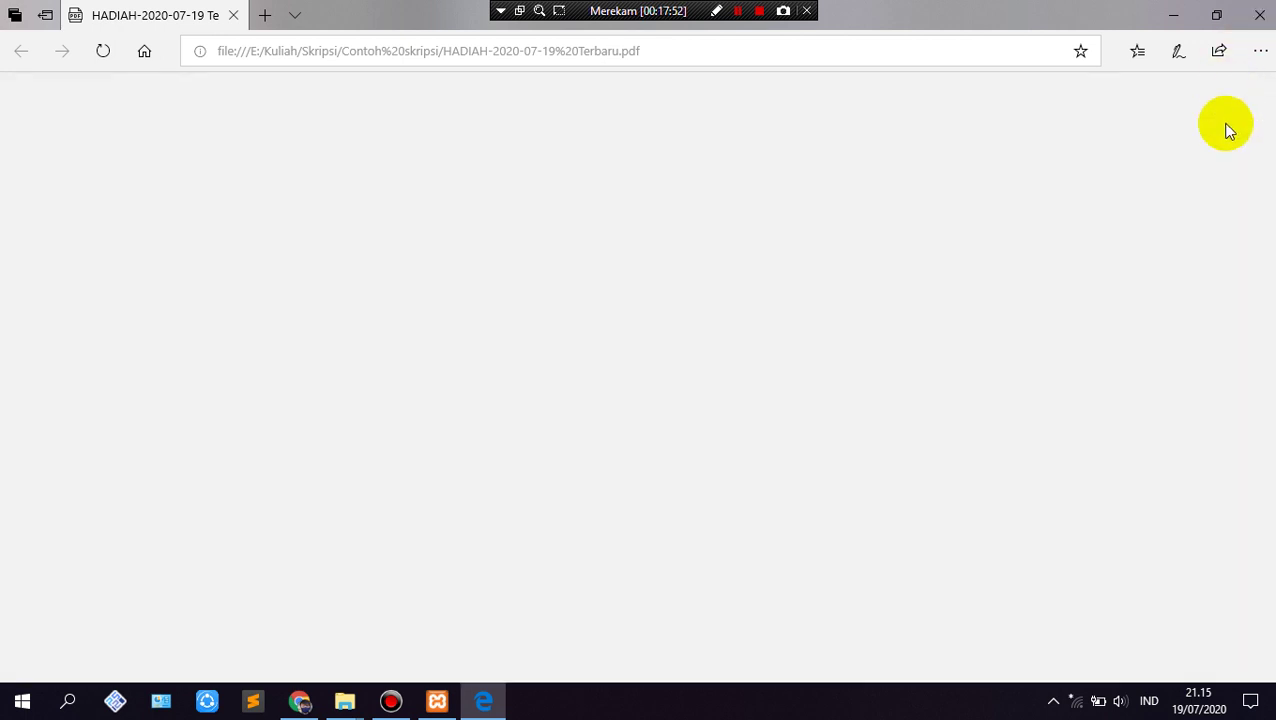
key(alt+F4)
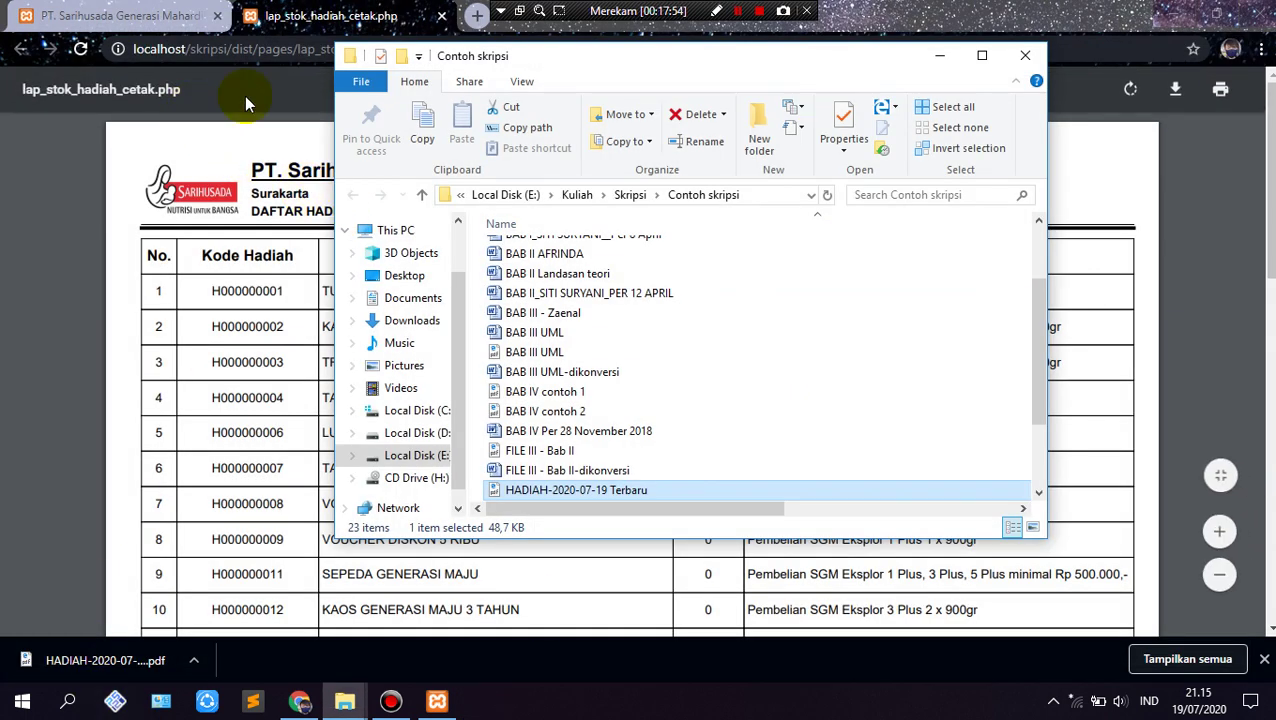
click(939, 55)
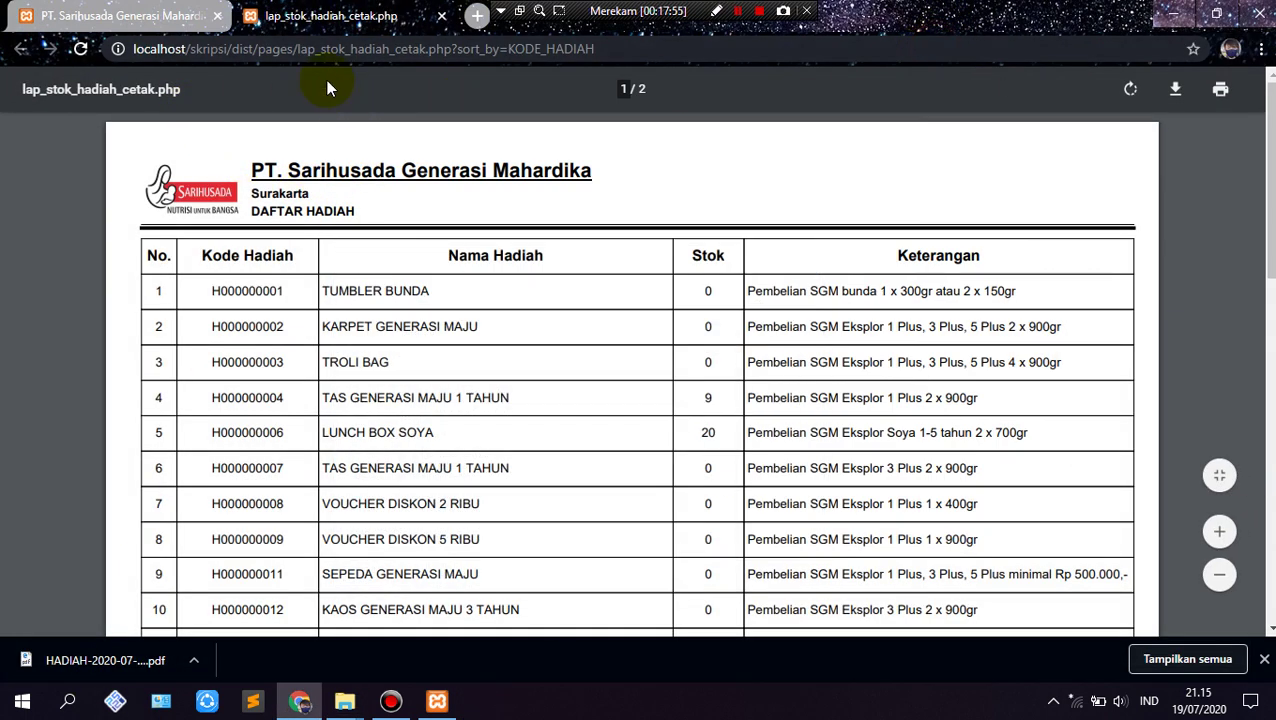
Step: Preview incoming transactions from 12 July 2020, sorted by KODE TRANSAKSI
click(442, 15)
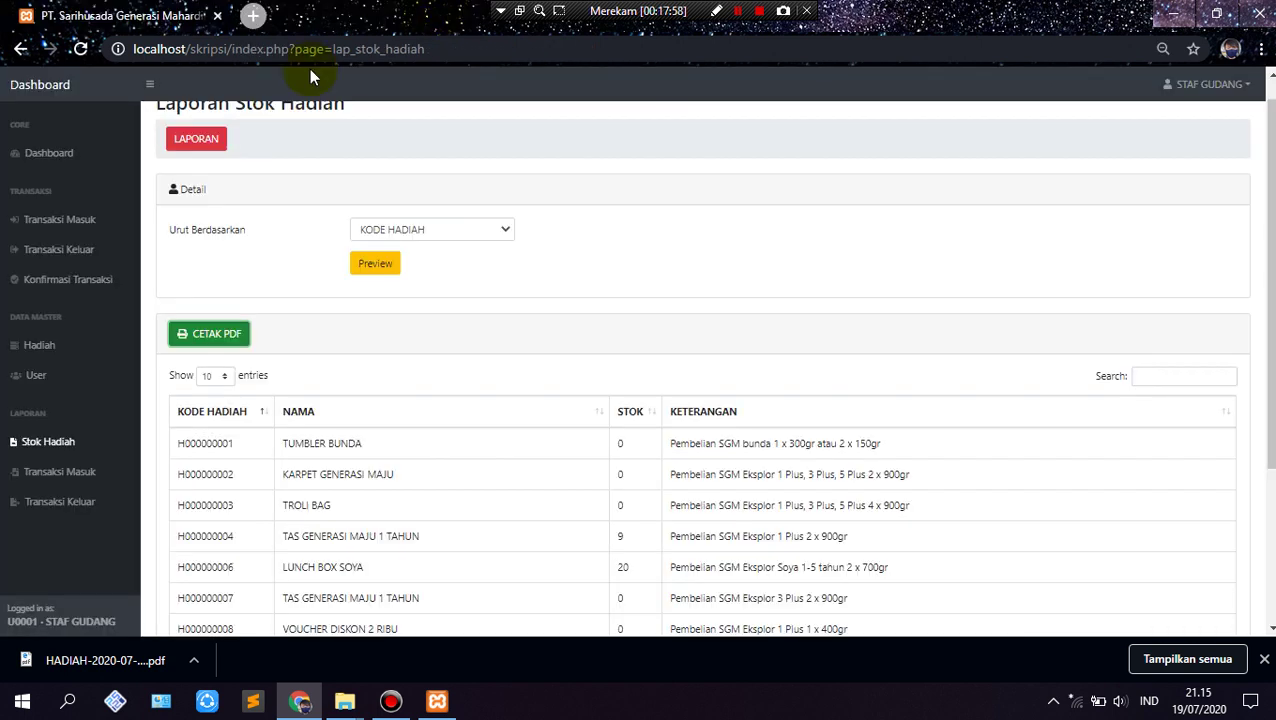
click(62, 474)
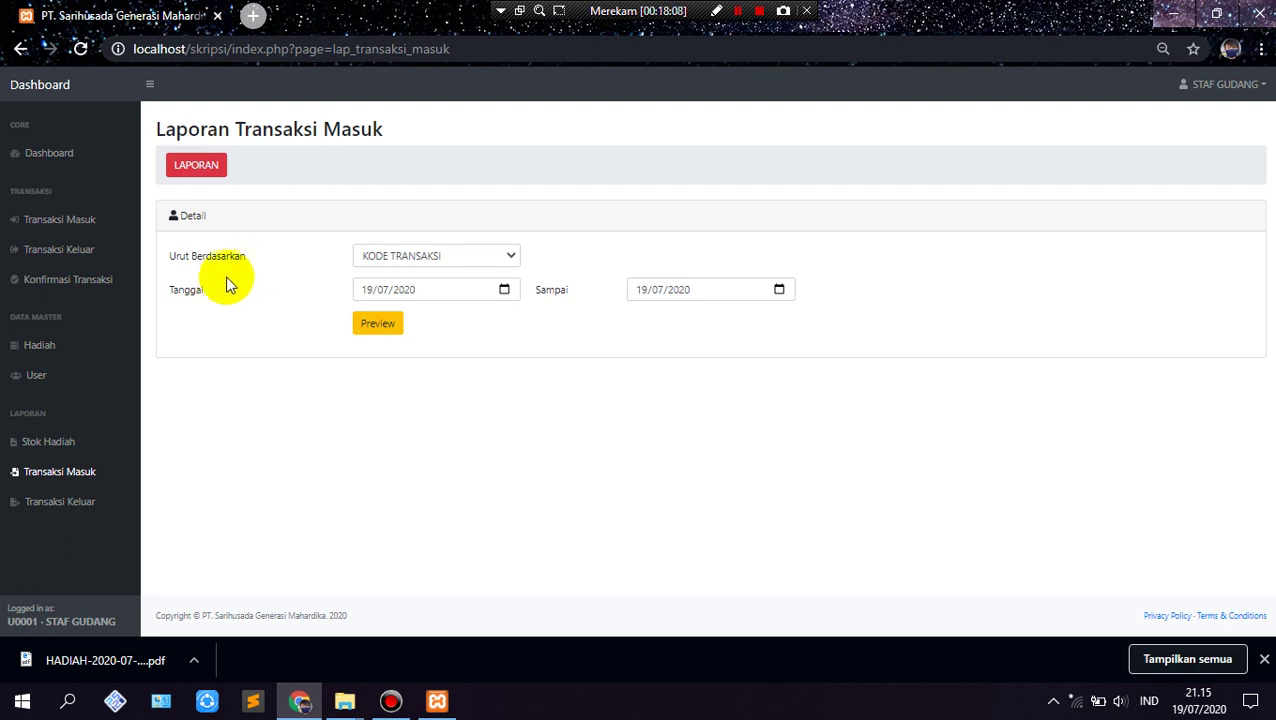
click(395, 259)
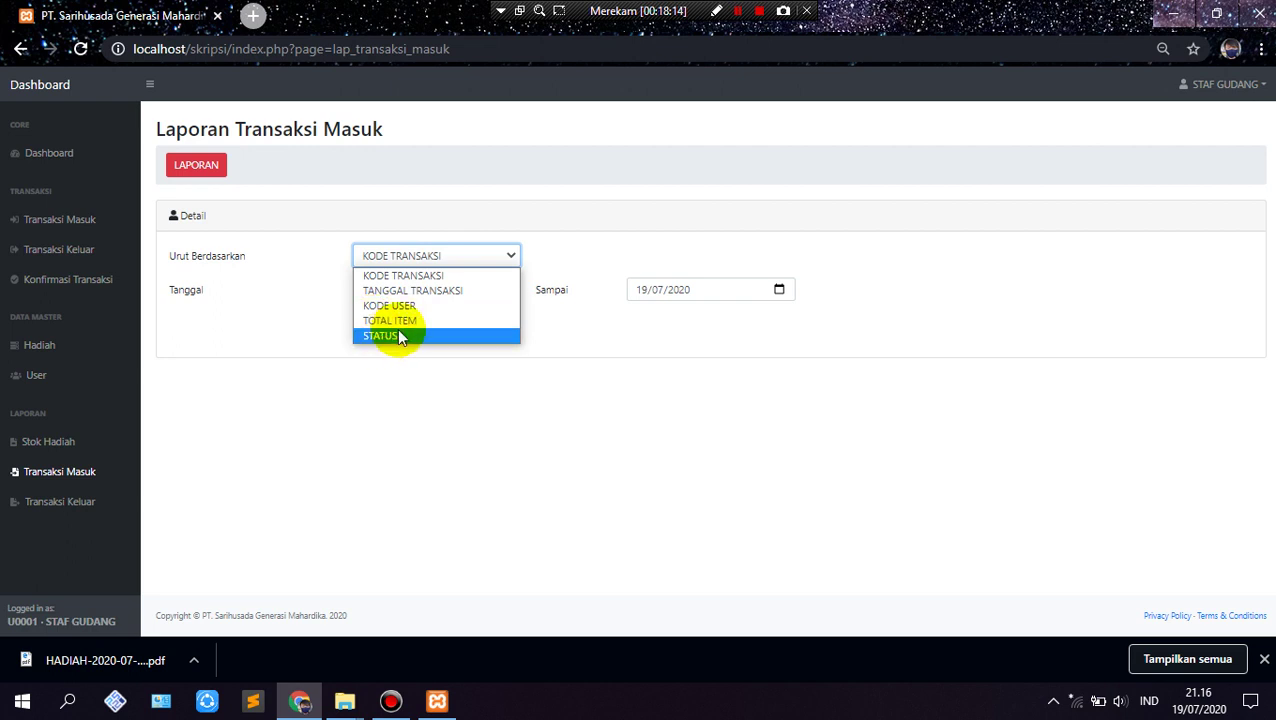
click(456, 276)
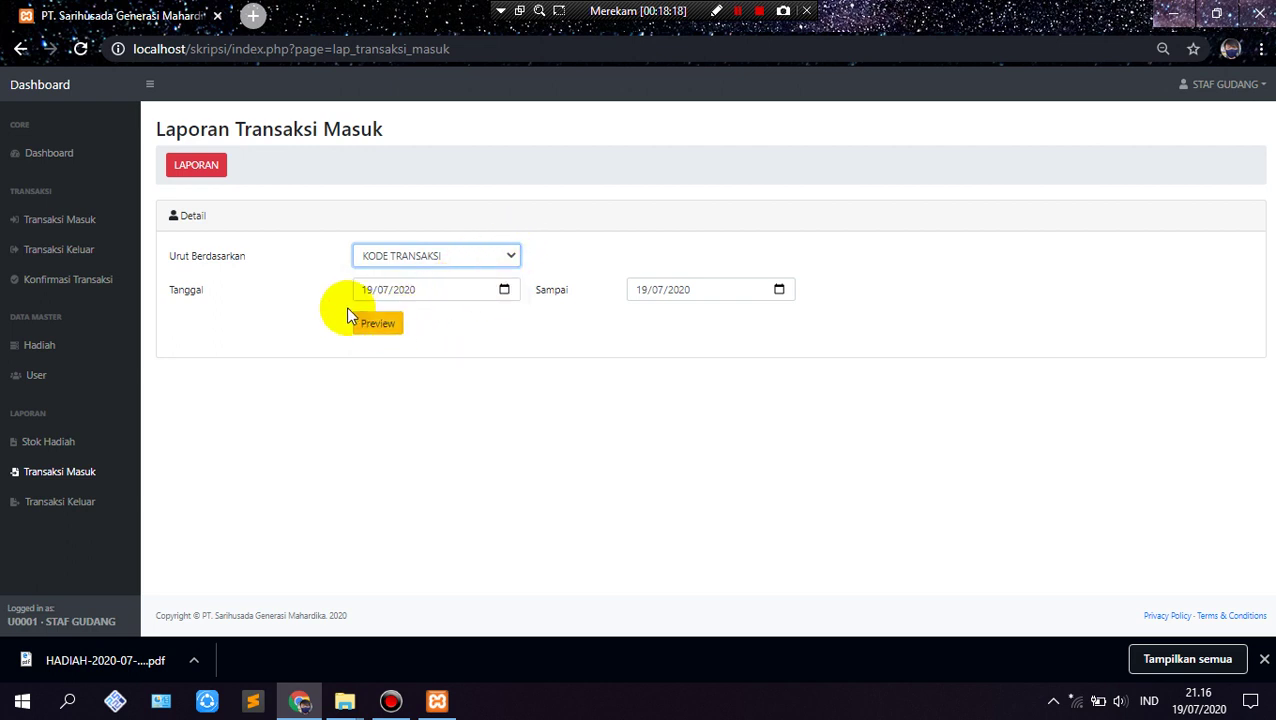
click(504, 290)
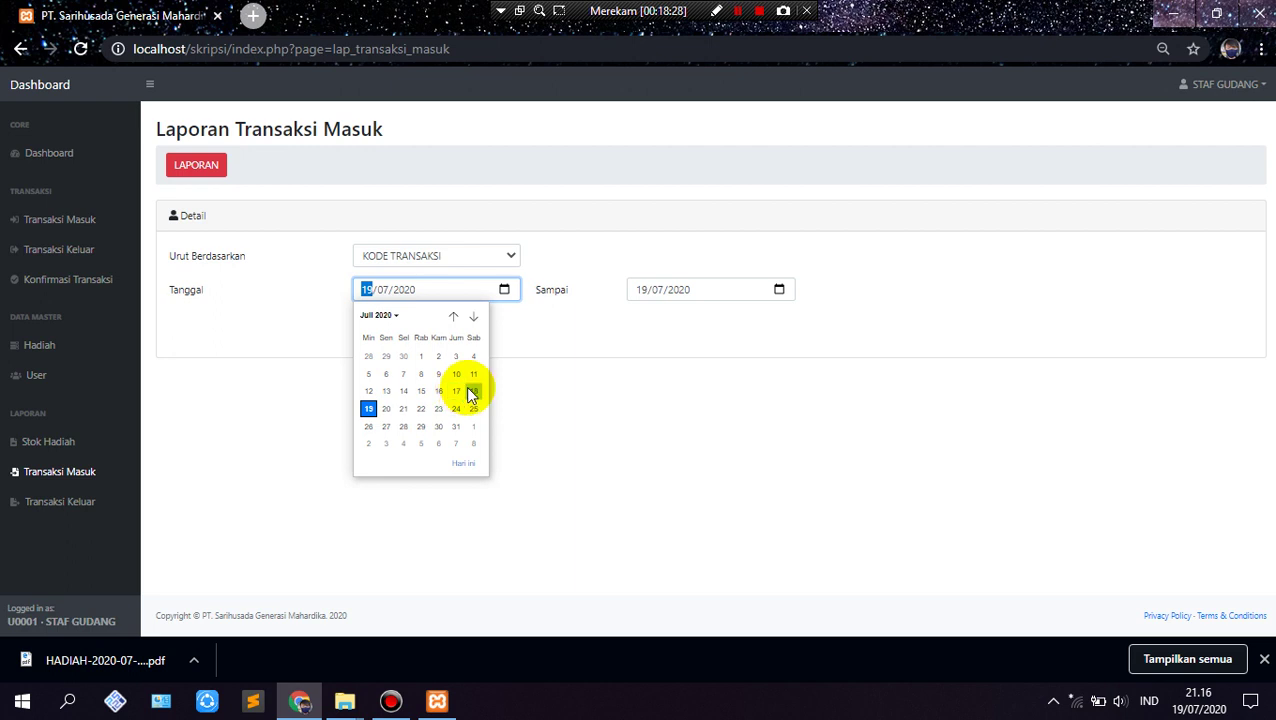
click(370, 392)
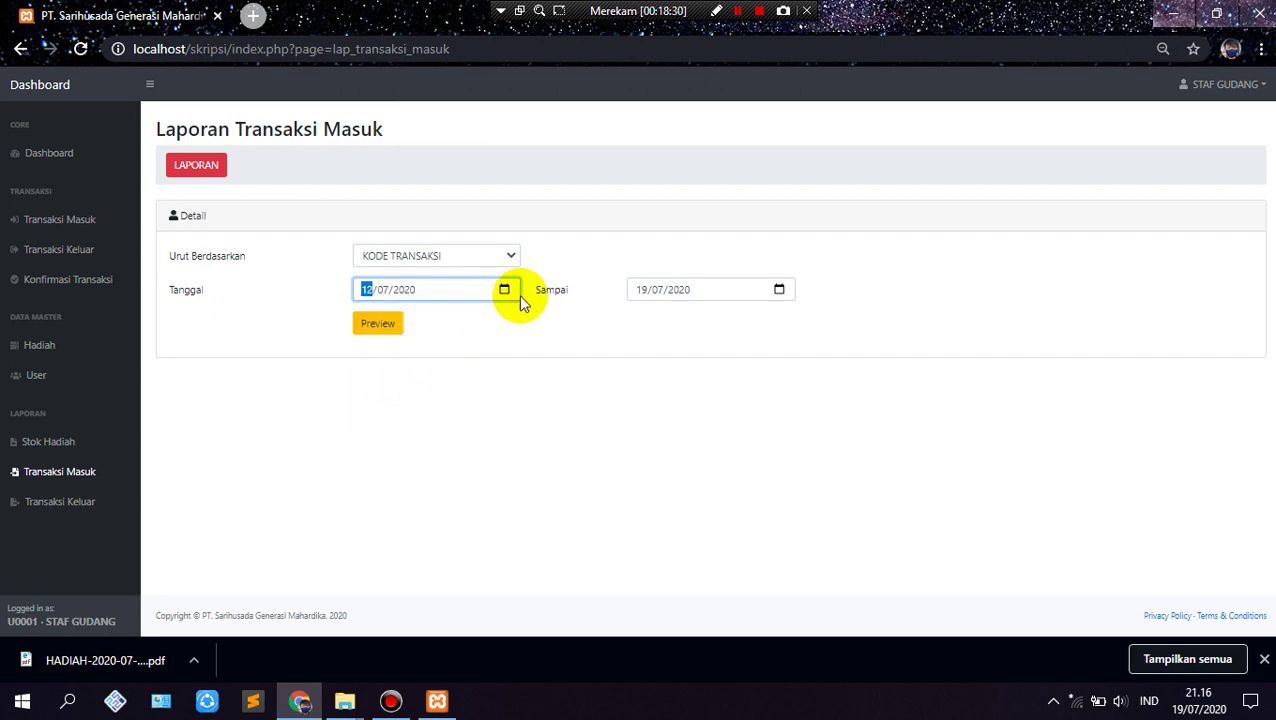
click(378, 326)
Step: Review the 7 listed transactions and generate the report's printable PDF
scroll(330, 368, down, 1)
scroll(387, 379, down, 3)
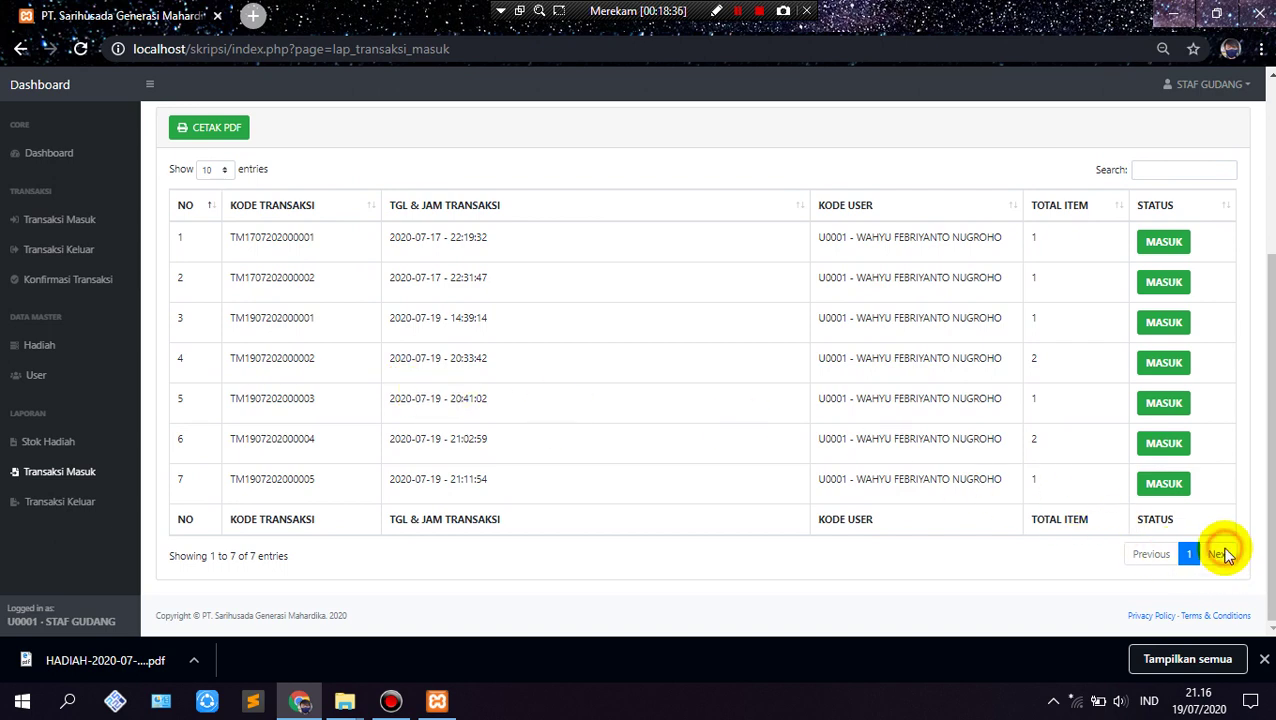
scroll(421, 561, up, 3)
scroll(165, 561, down, 2)
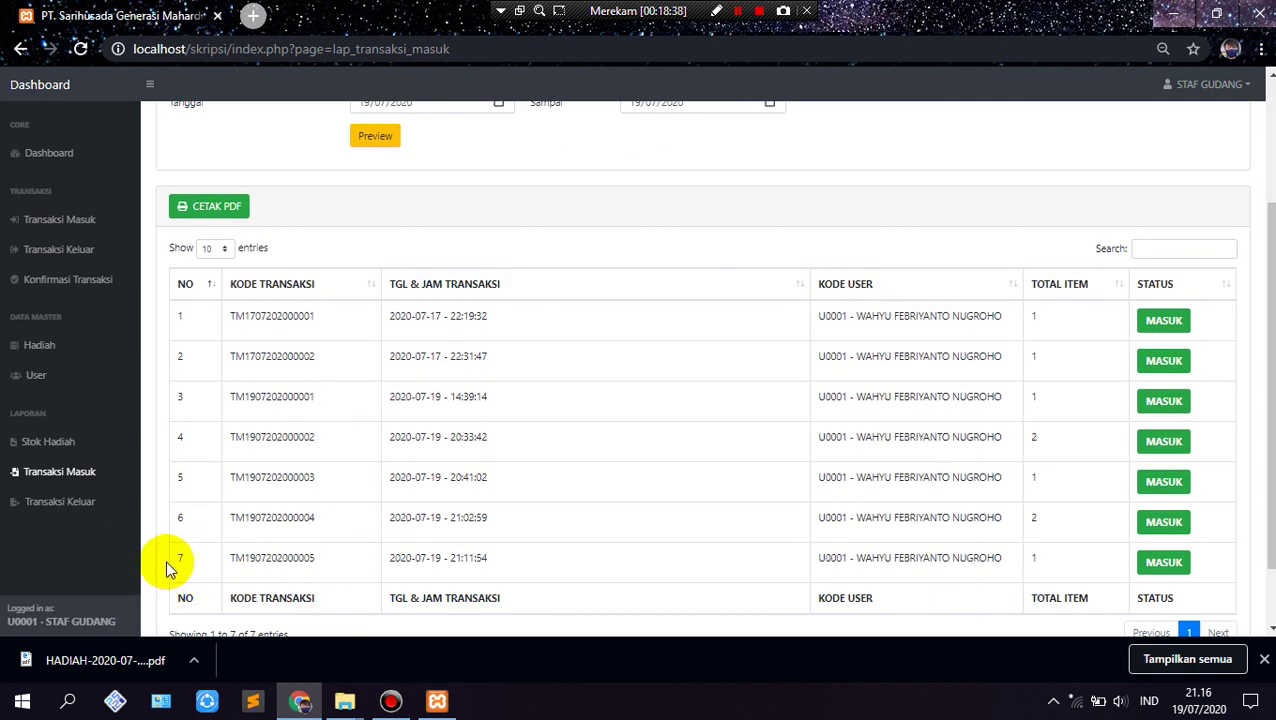
scroll(219, 416, up, 3)
click(230, 394)
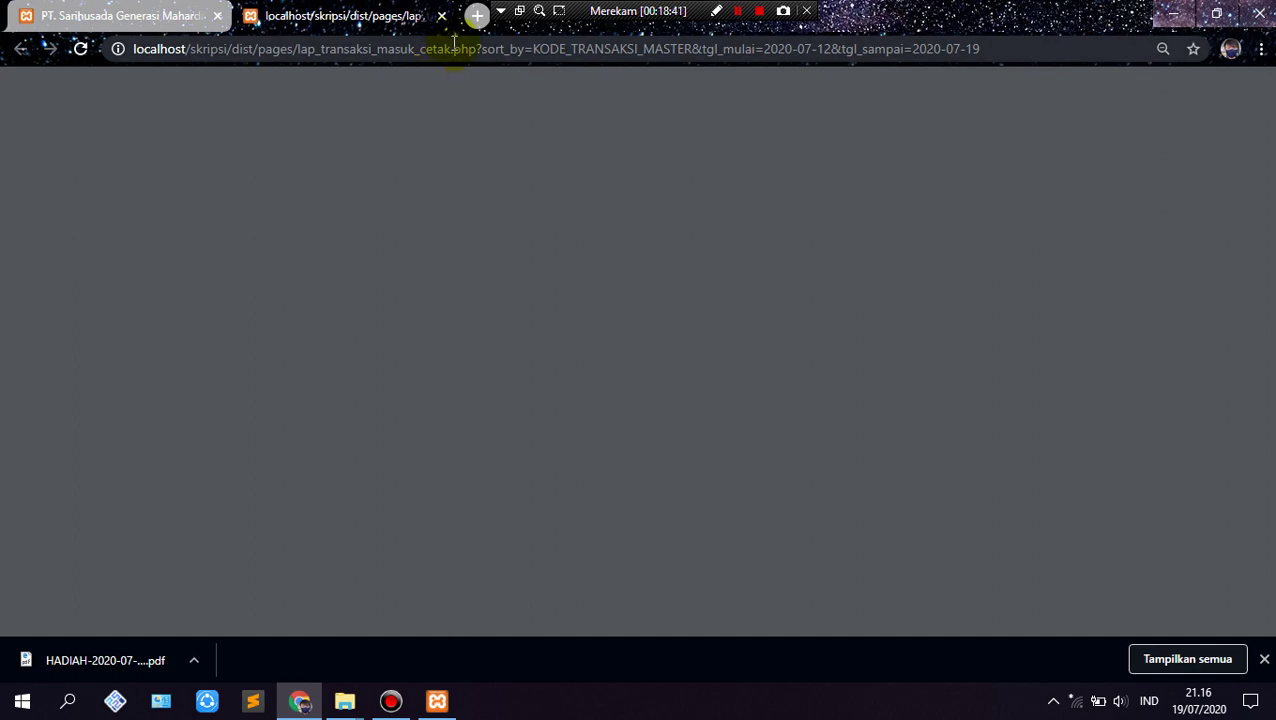
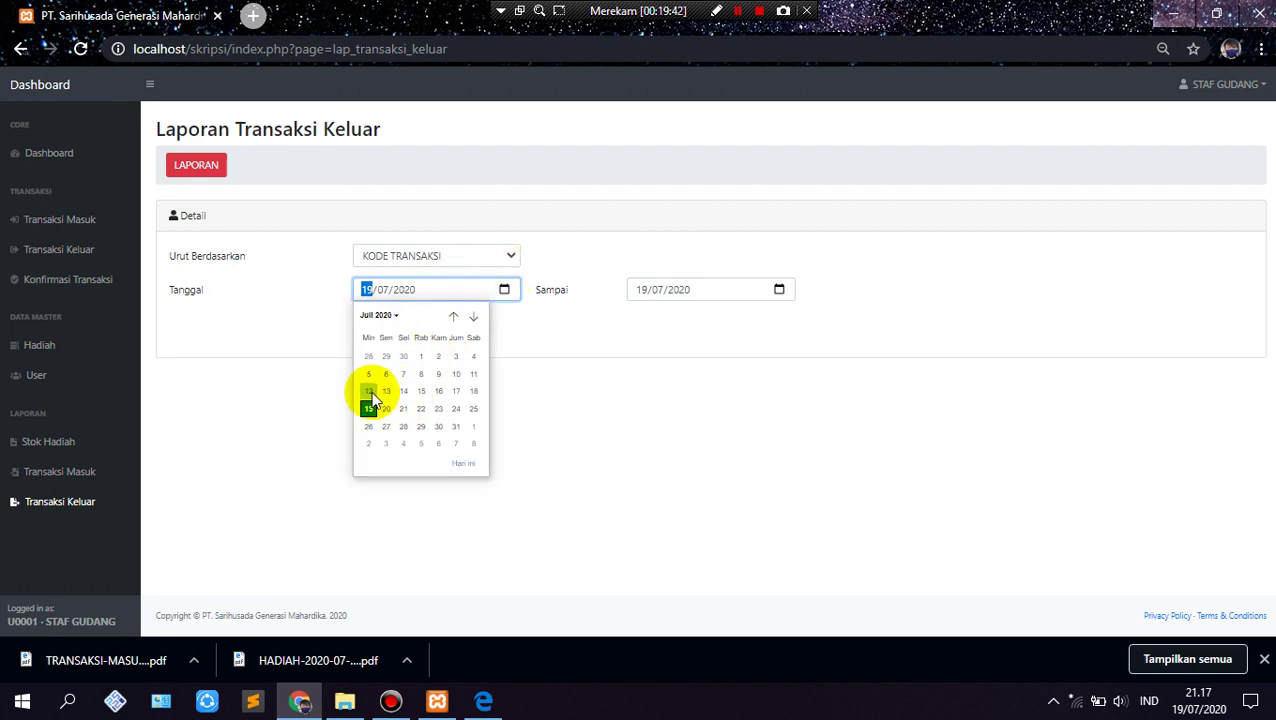
Step: Preview outgoing transactions from 12 to 19/07/2020 and generate the two-transaction printable PDF
click(369, 392)
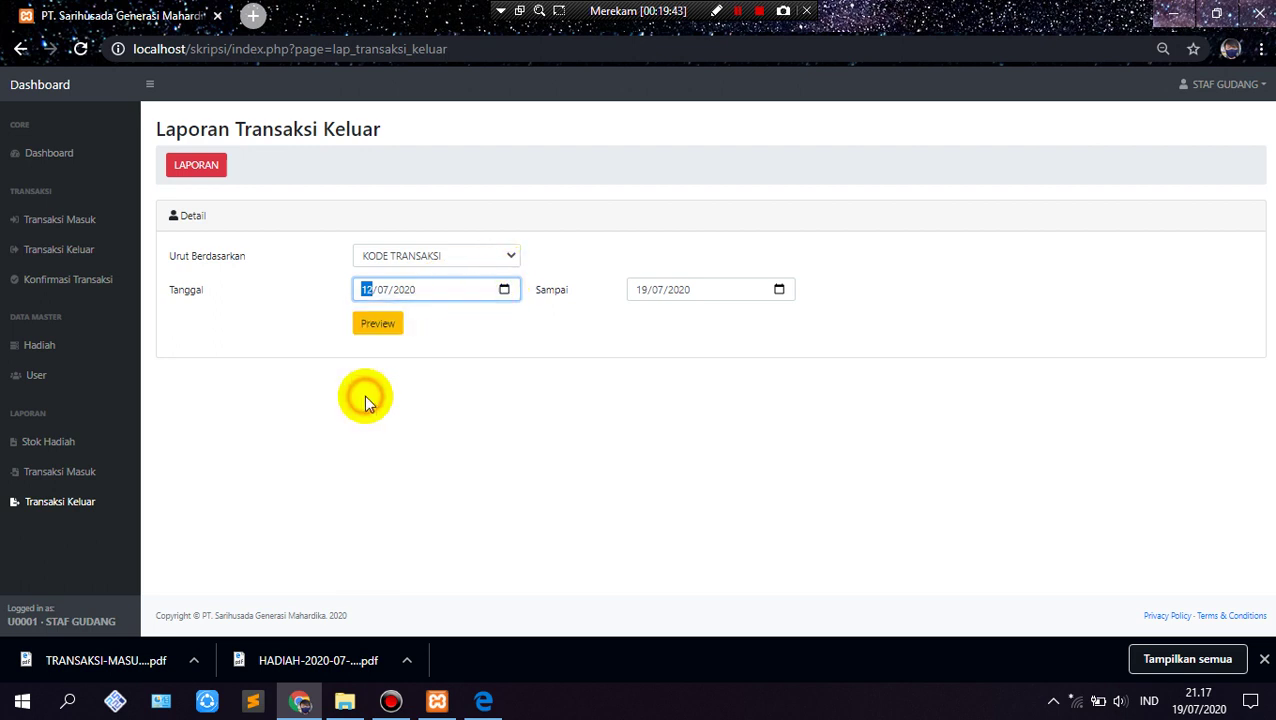
click(779, 291)
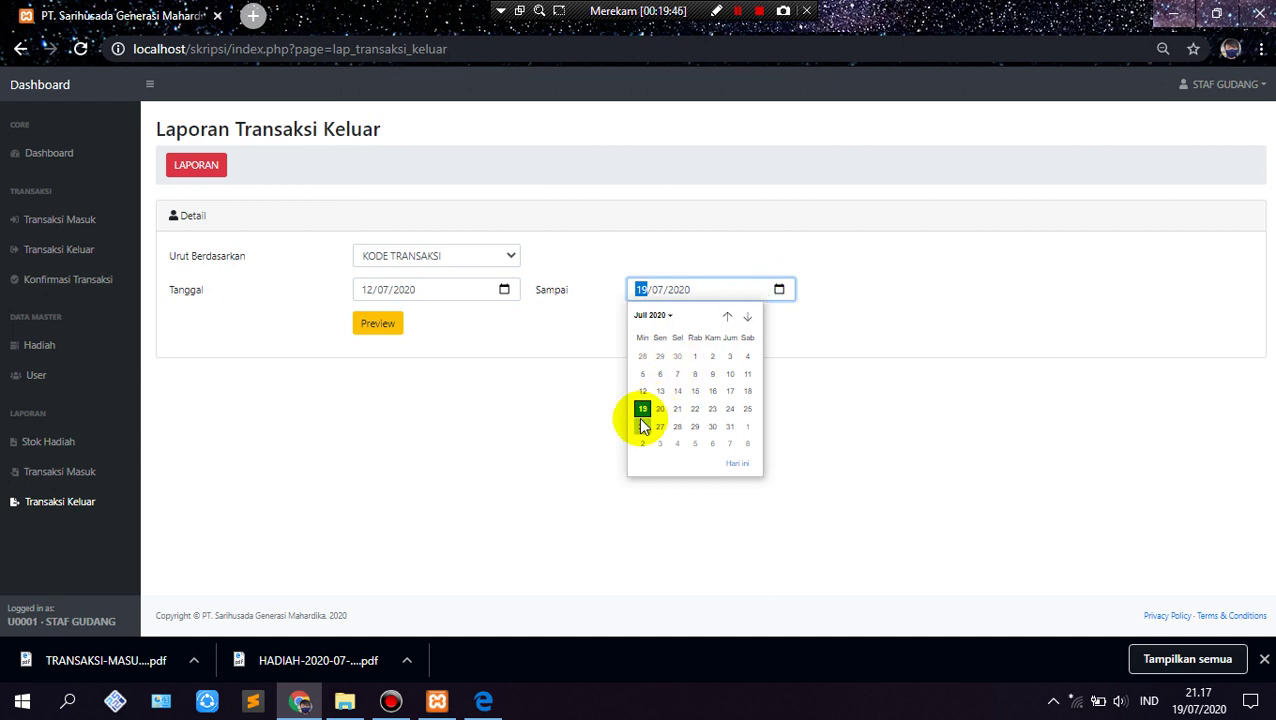
click(878, 403)
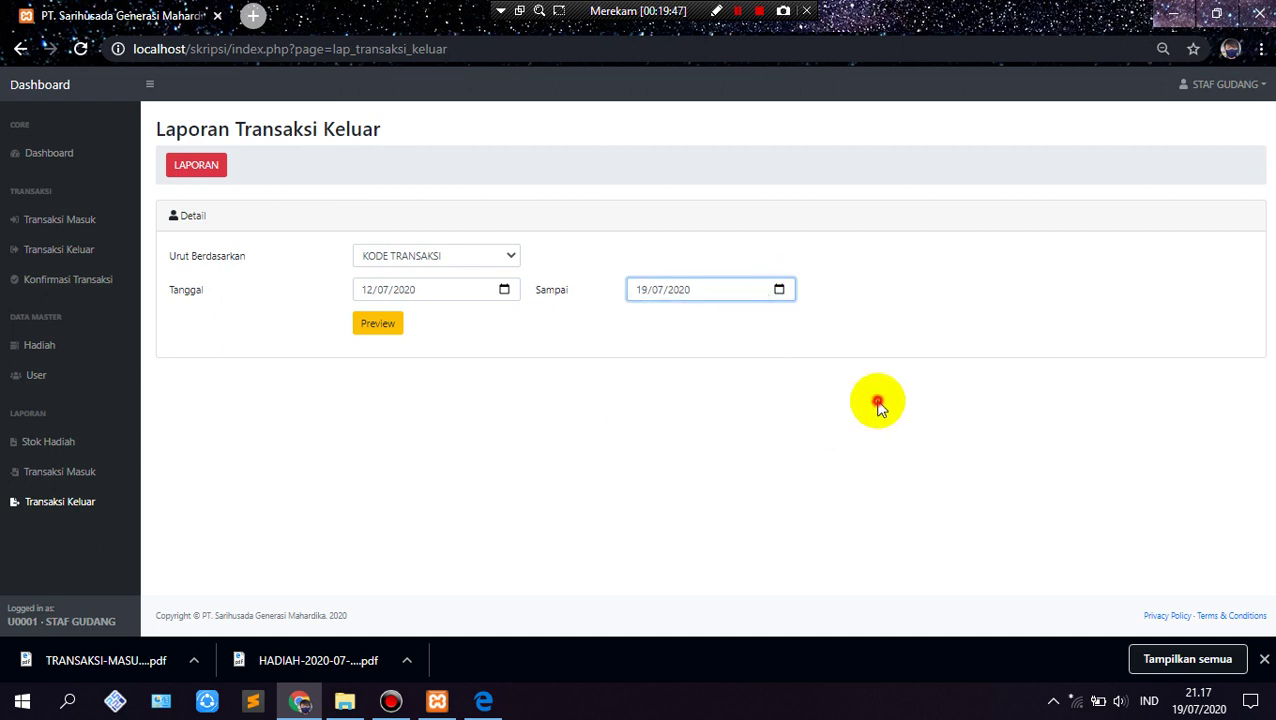
click(382, 326)
scroll(262, 443, down, 1)
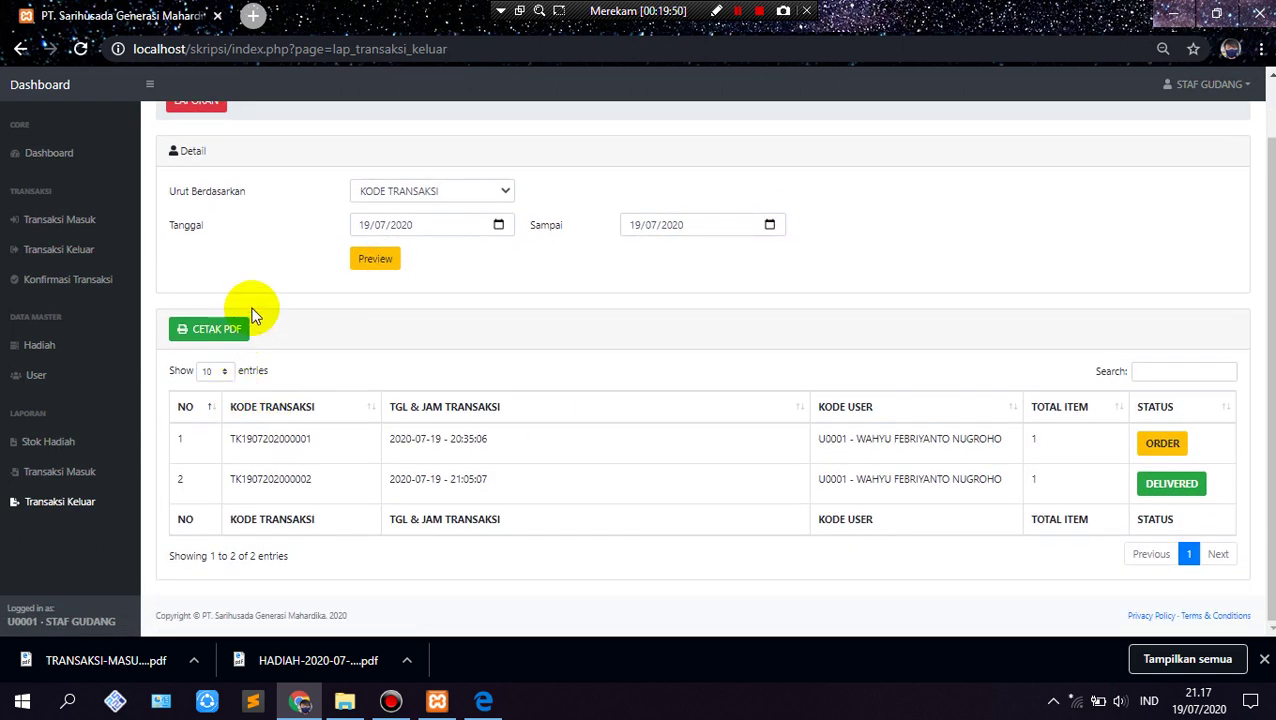
click(232, 331)
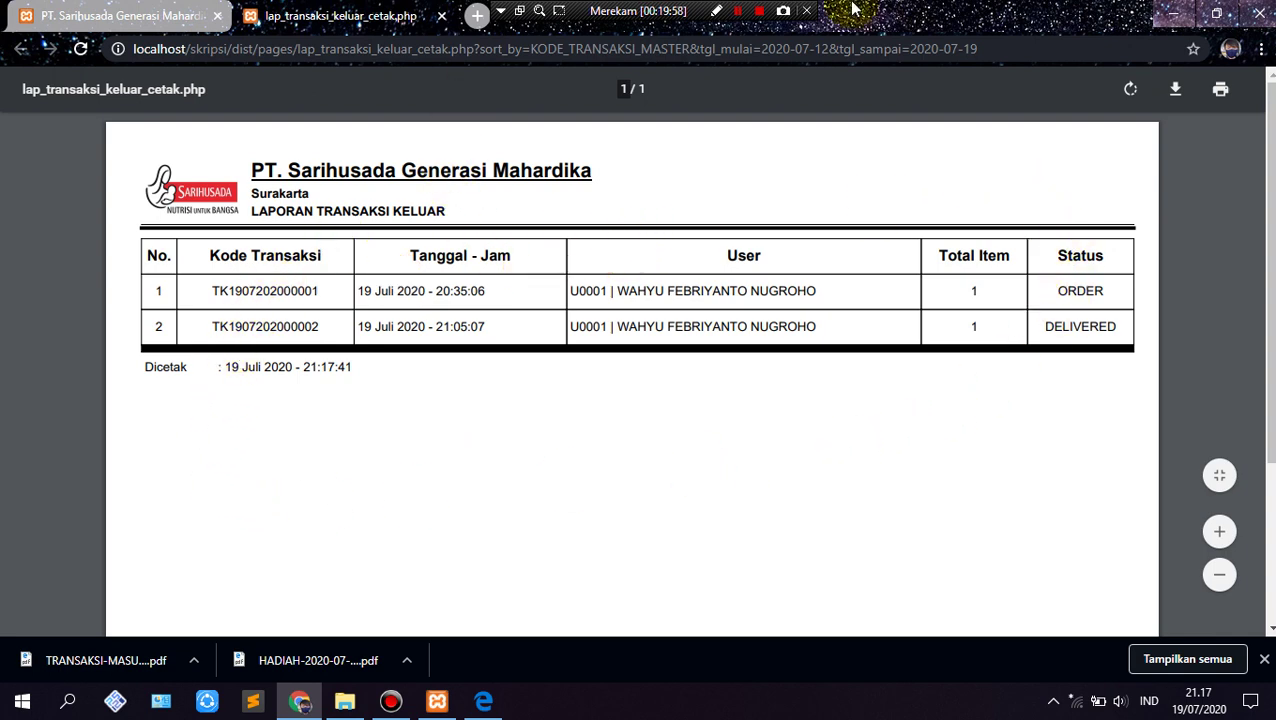
Step: Download the PDF as 'TRANSAKSI-KELUAR-2020-07-19 Terbaru' and reveal it in the Contoh skripsi folder
click(1175, 89)
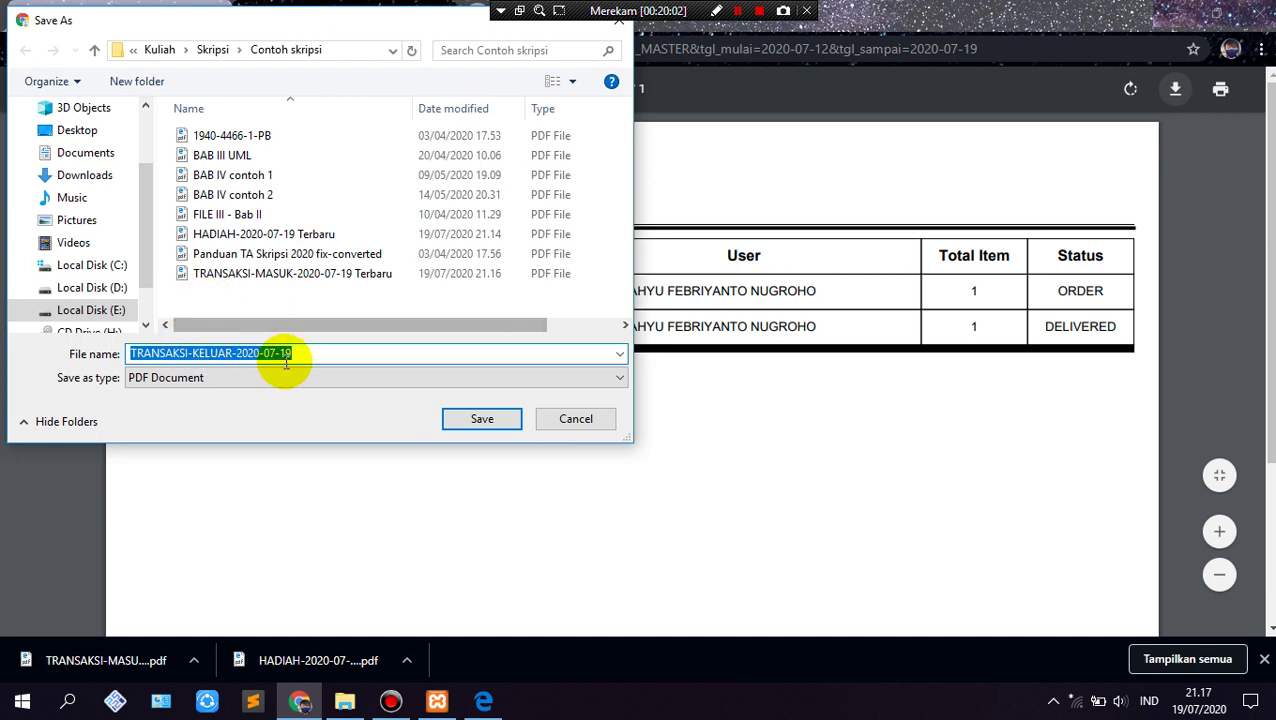
click(310, 353)
text(T)
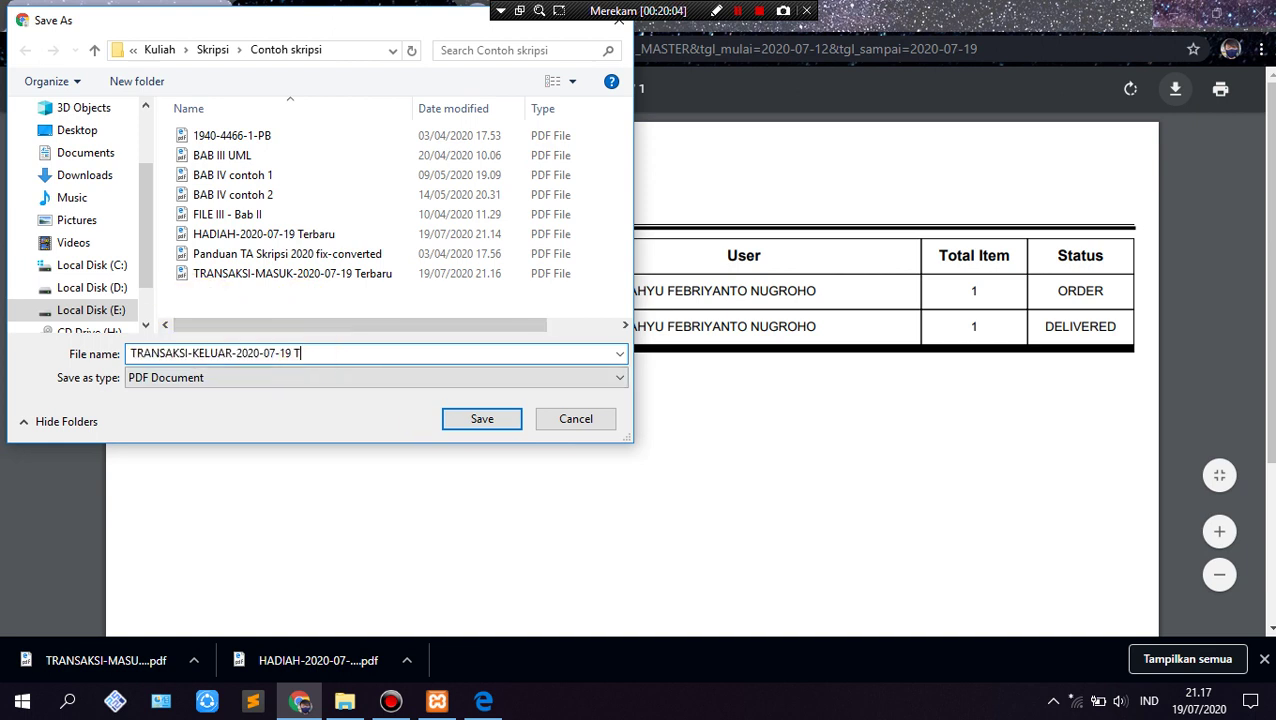
text(erbaru)
key(Return)
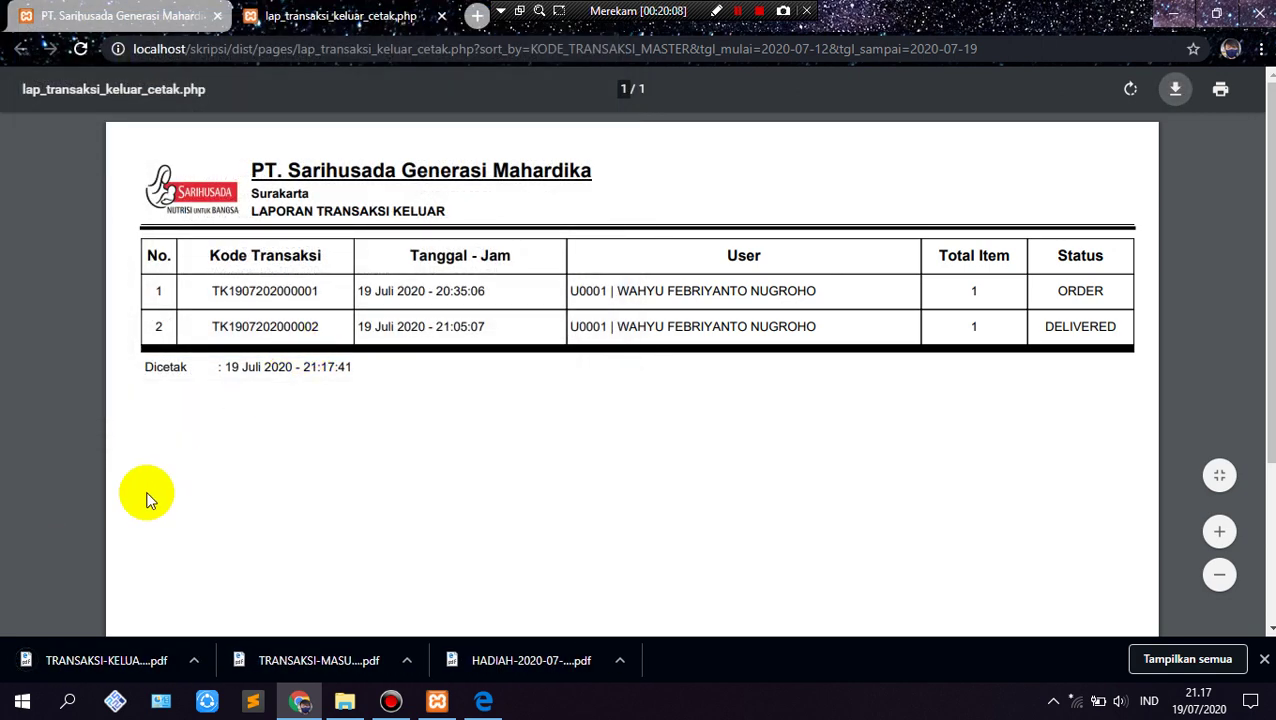
click(193, 660)
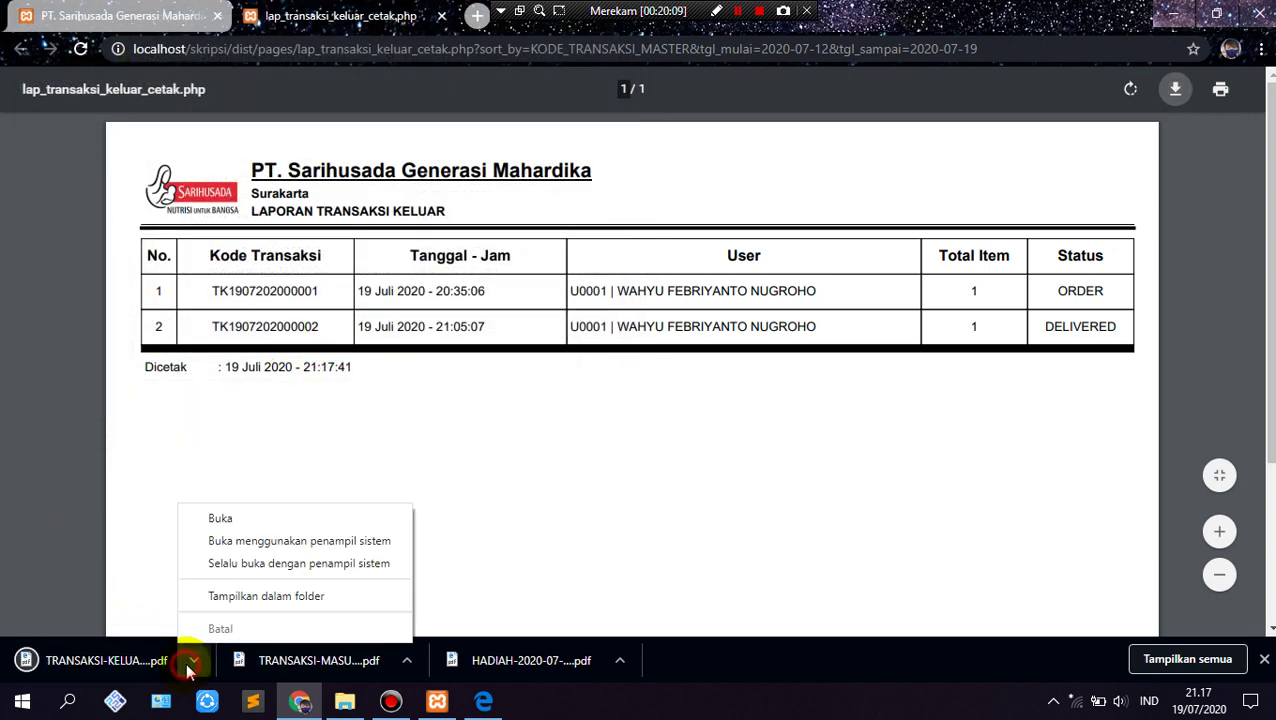
click(246, 595)
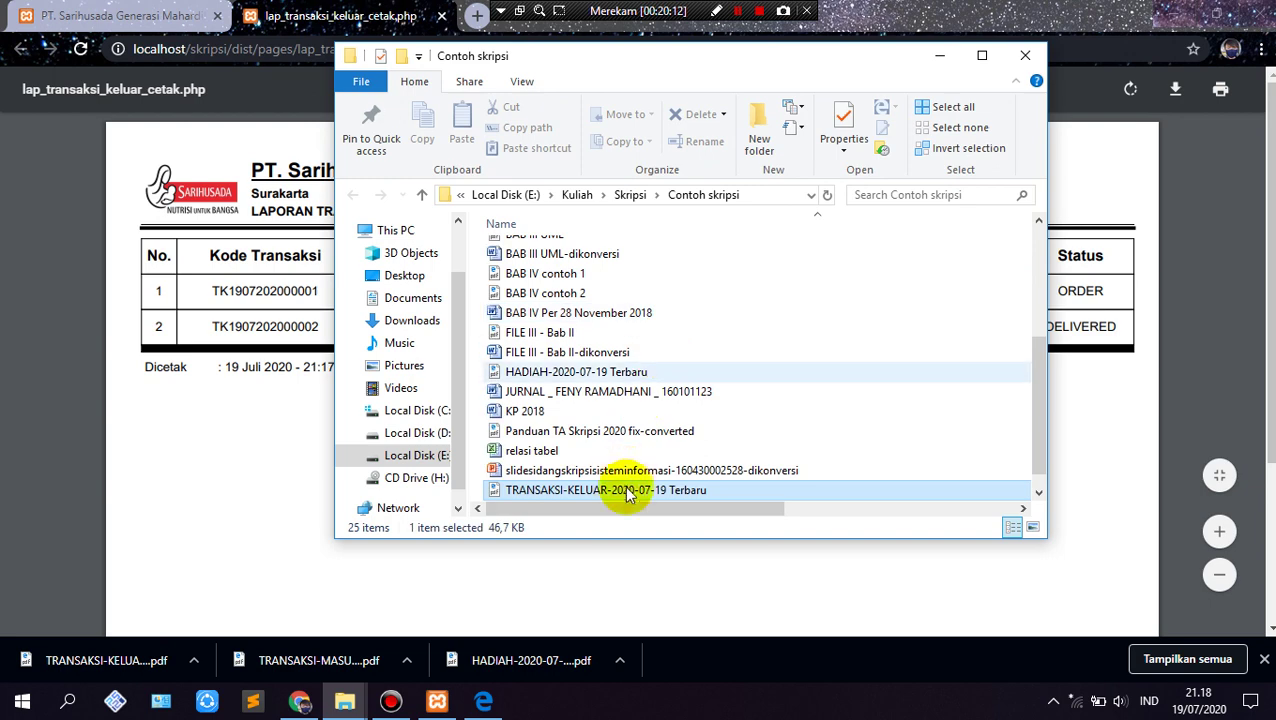
Step: Open TRANSAKSI-KELUAR-2020-07-19 Terbaru in Edge to check both transactions, then minimize Edge and File Explorer
double_click(622, 488)
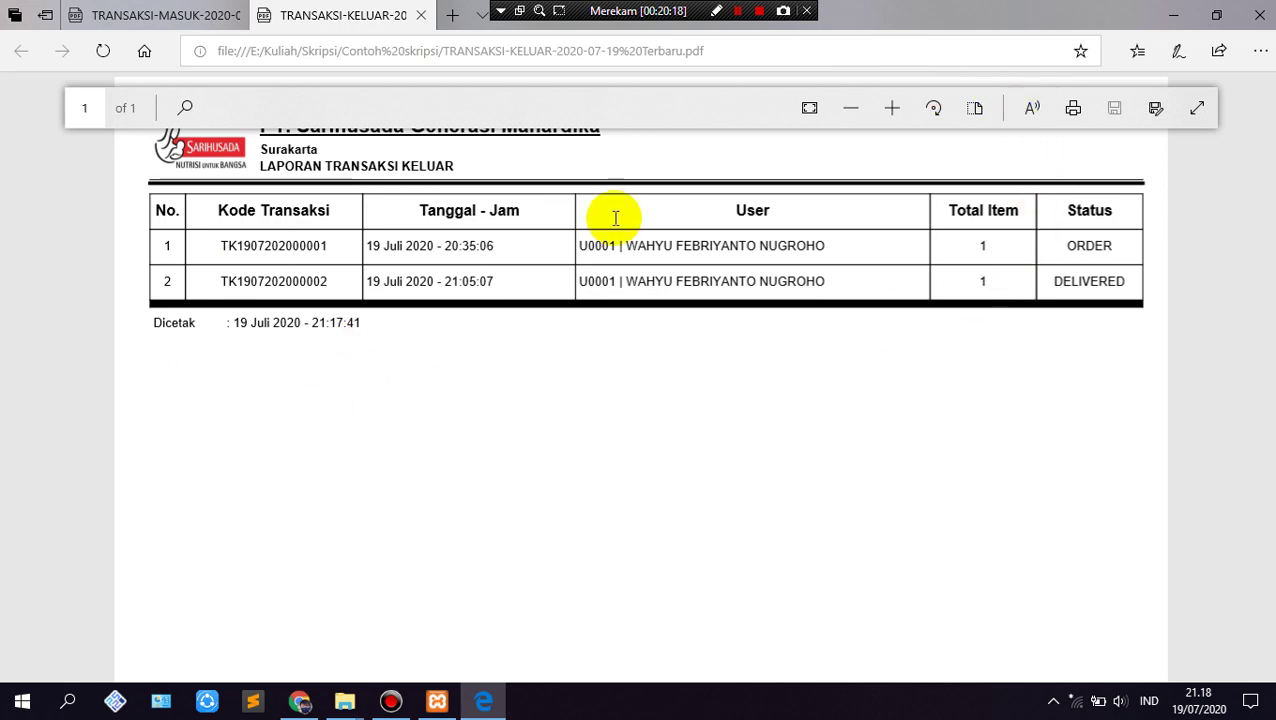
click(1180, 15)
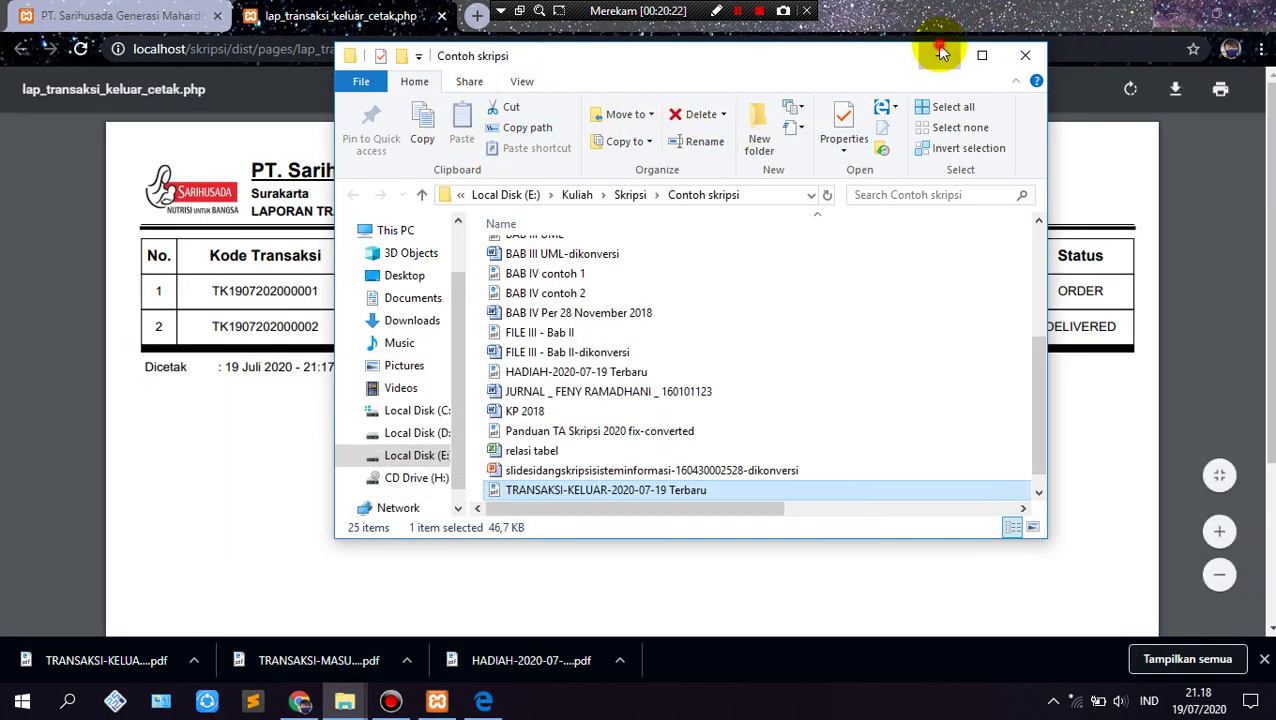
click(942, 54)
Step: Close the PDF tab and log out of the STAF GUDANG account
click(441, 17)
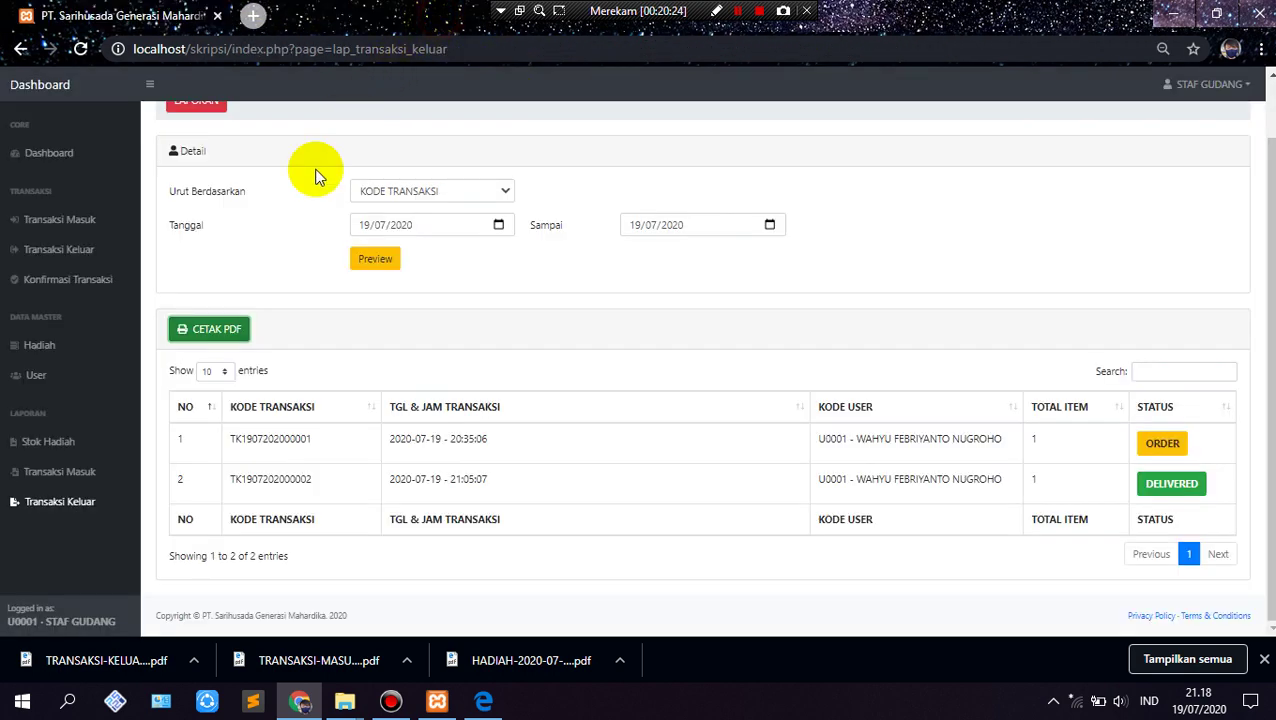
scroll(270, 307, up, 1)
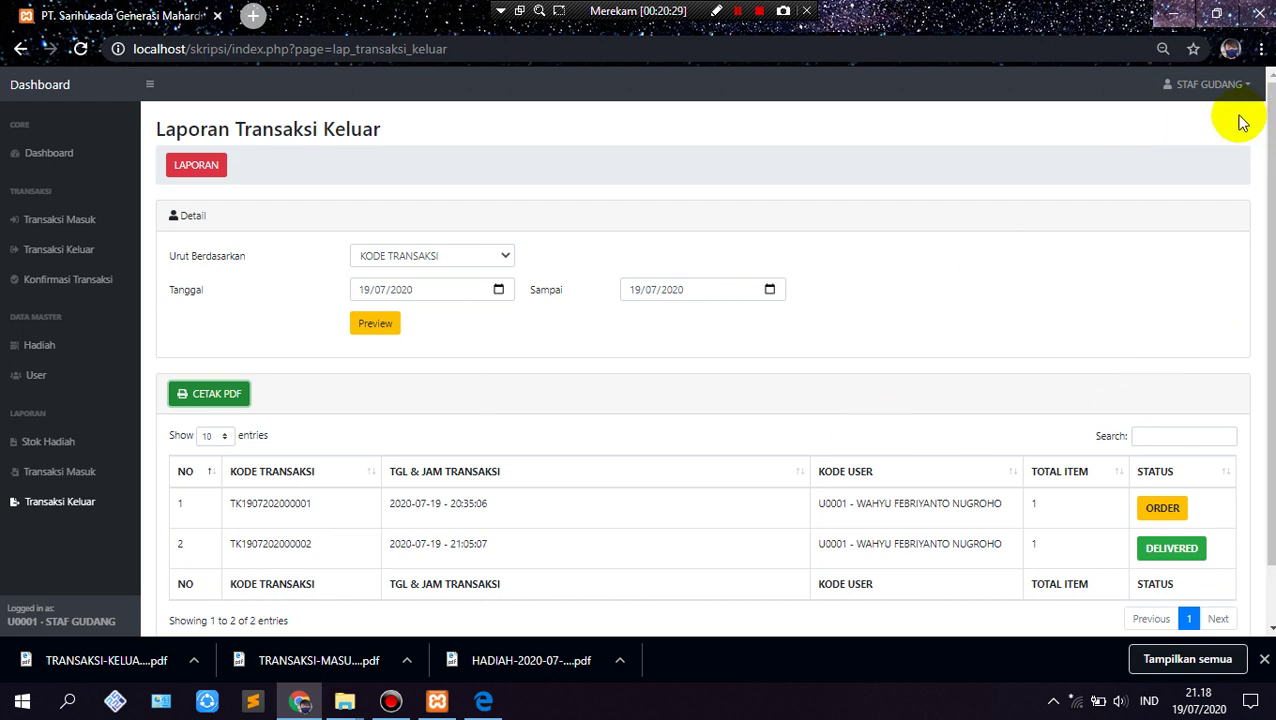
click(1228, 85)
click(1232, 110)
click(1229, 85)
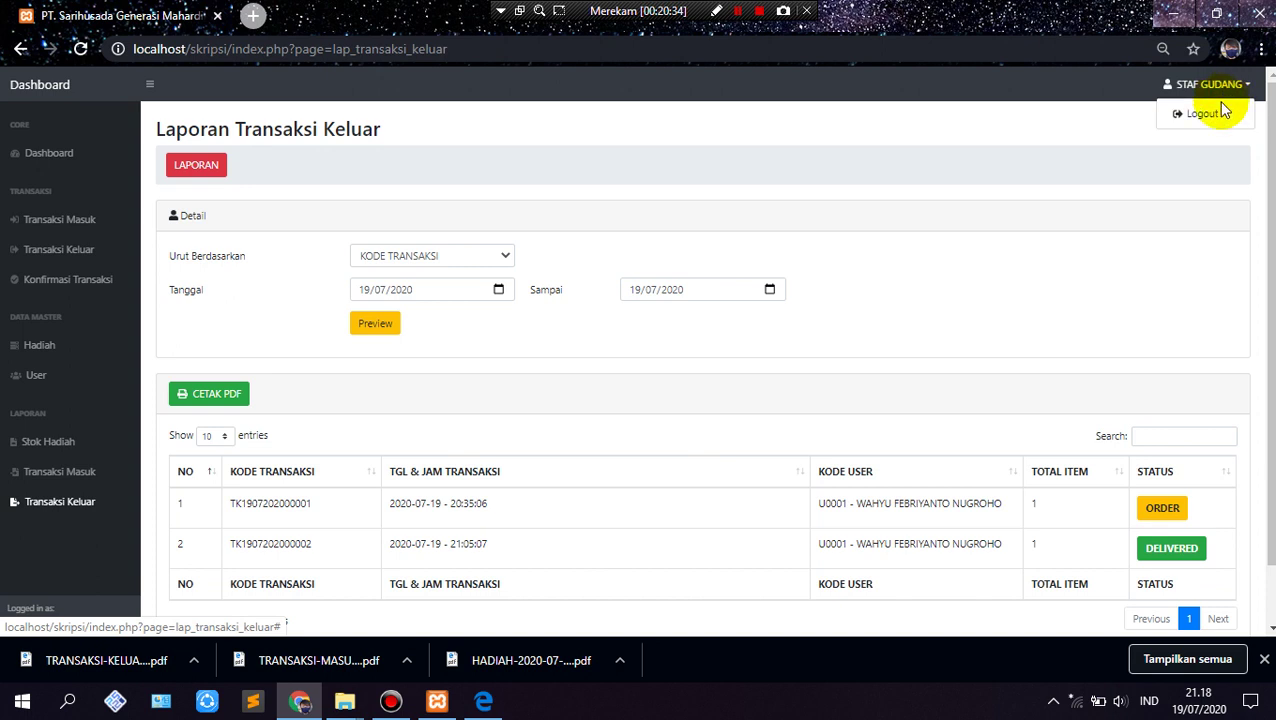
click(1205, 125)
click(1229, 85)
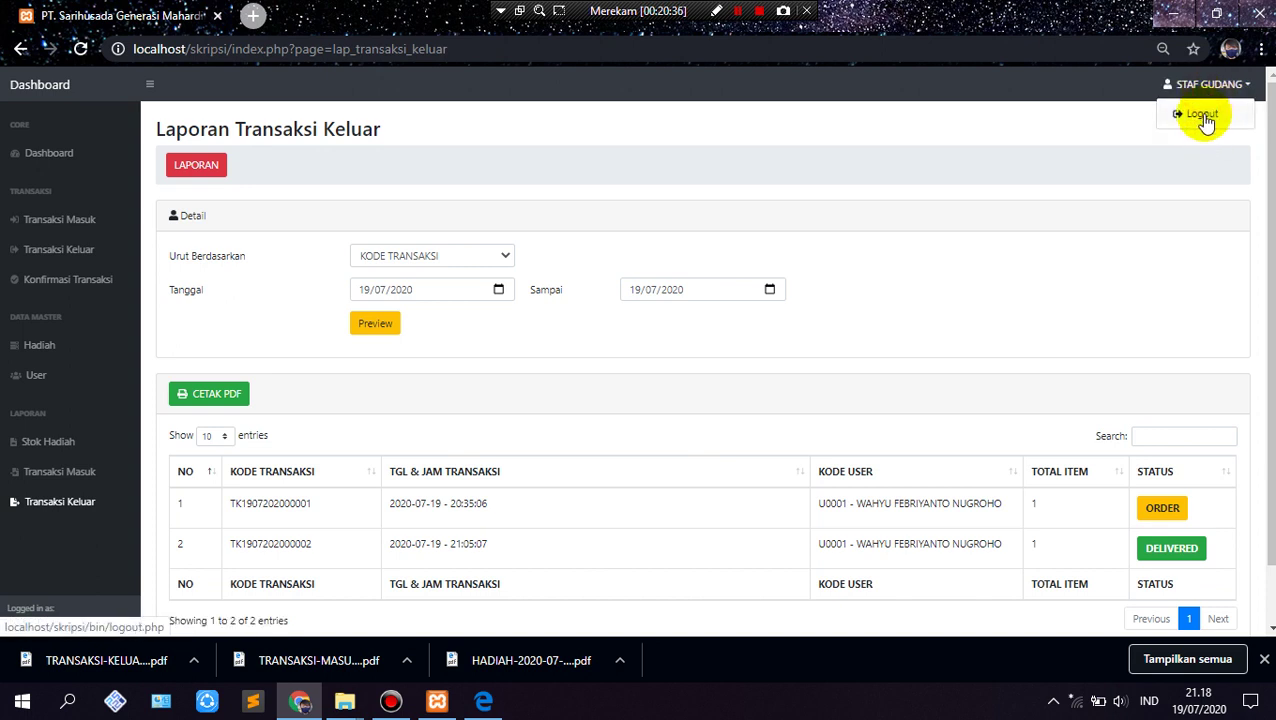
click(1203, 118)
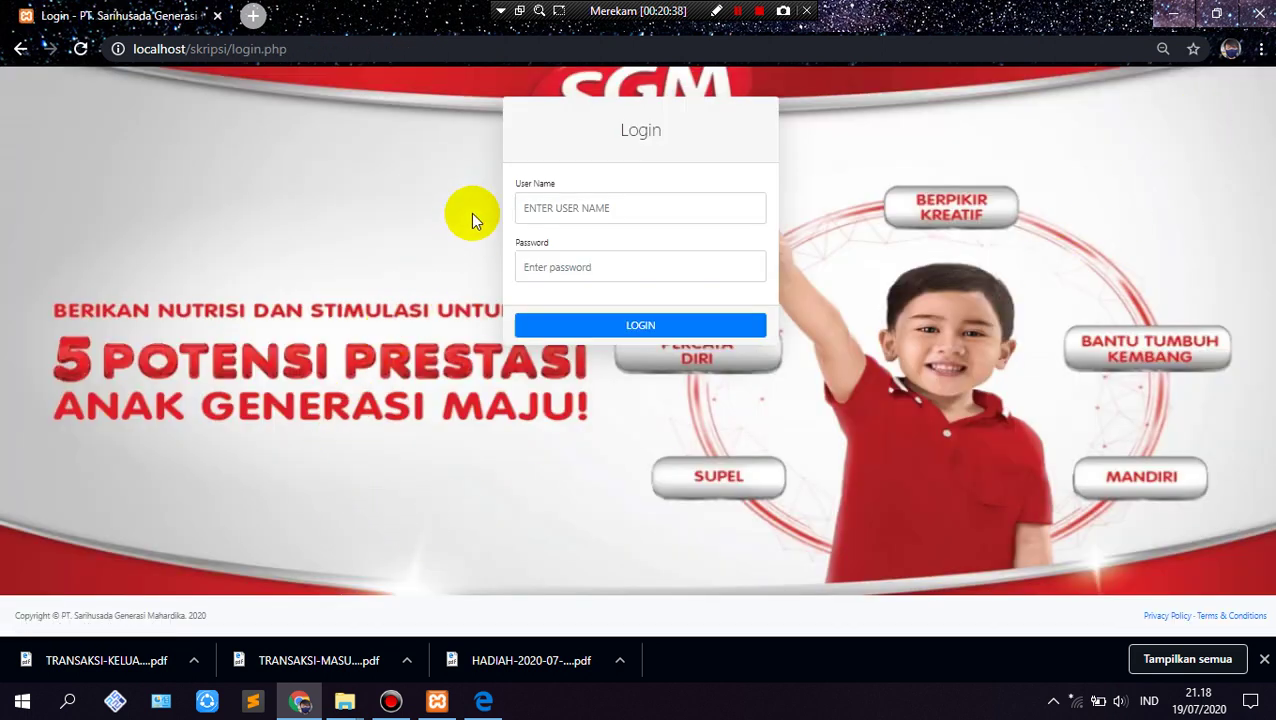
Step: Log in with the SPG user's name and password
click(595, 207)
text(l)
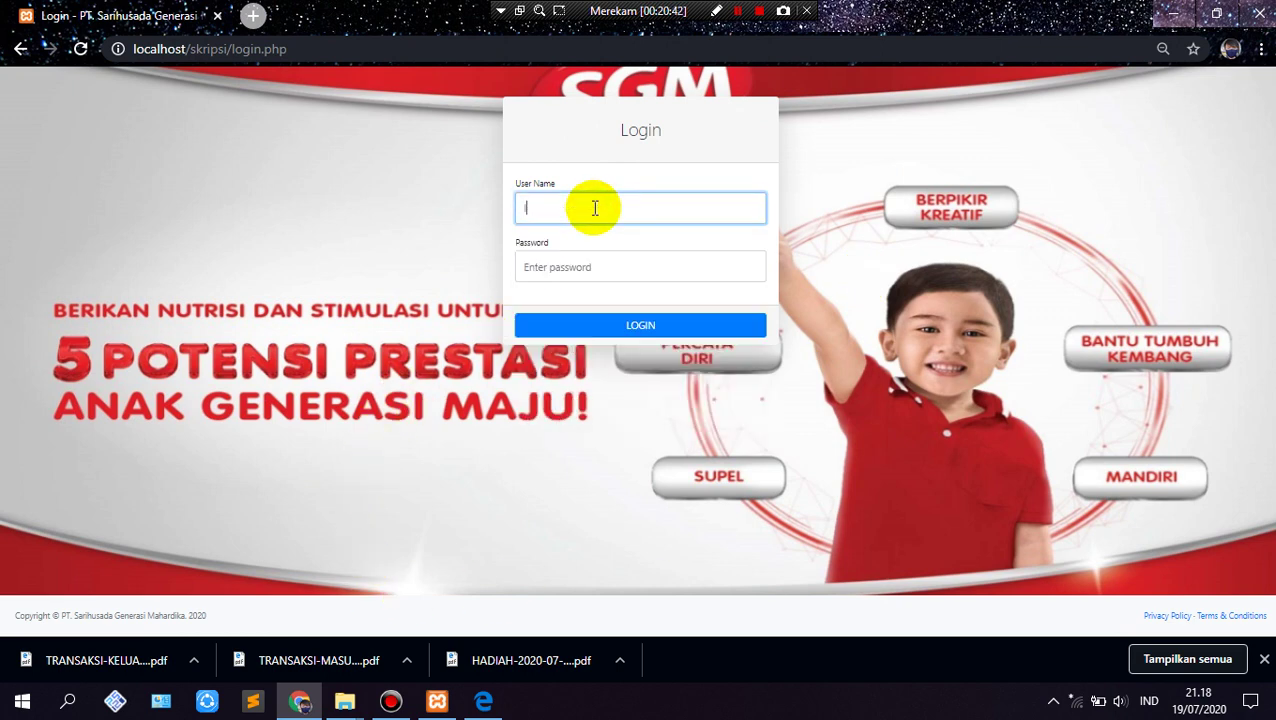
key(Tab)
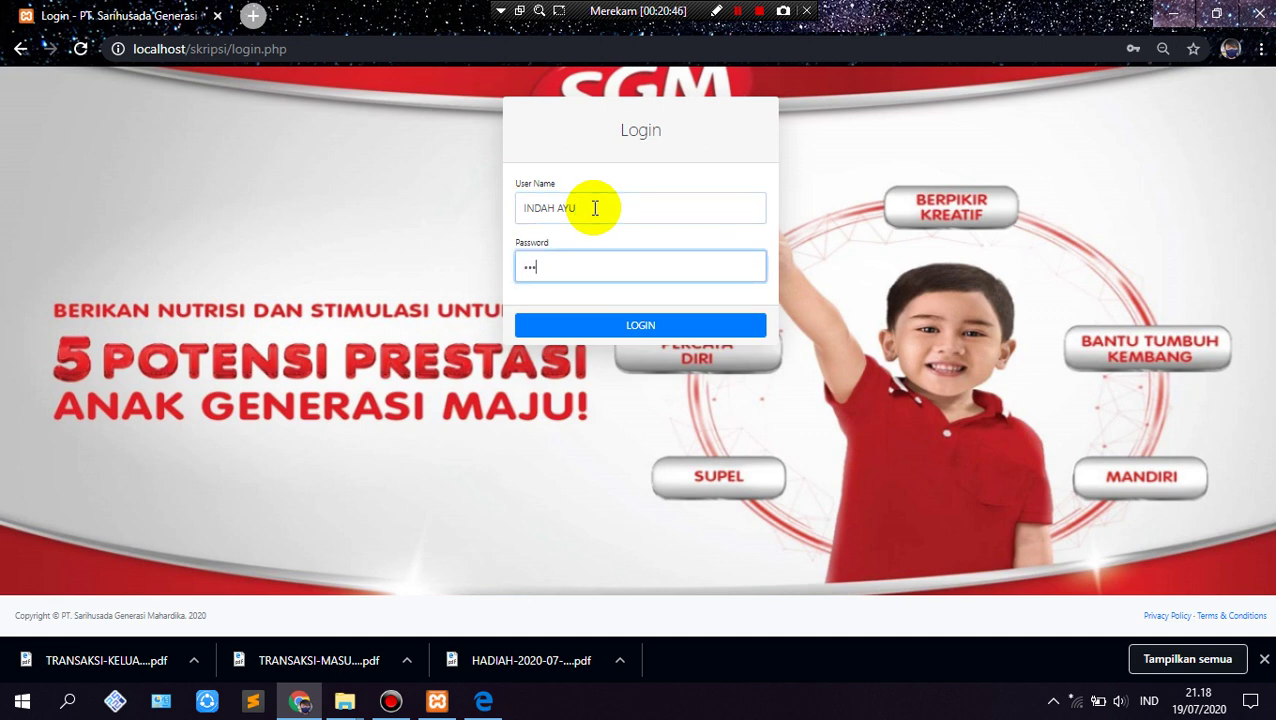
key(Return)
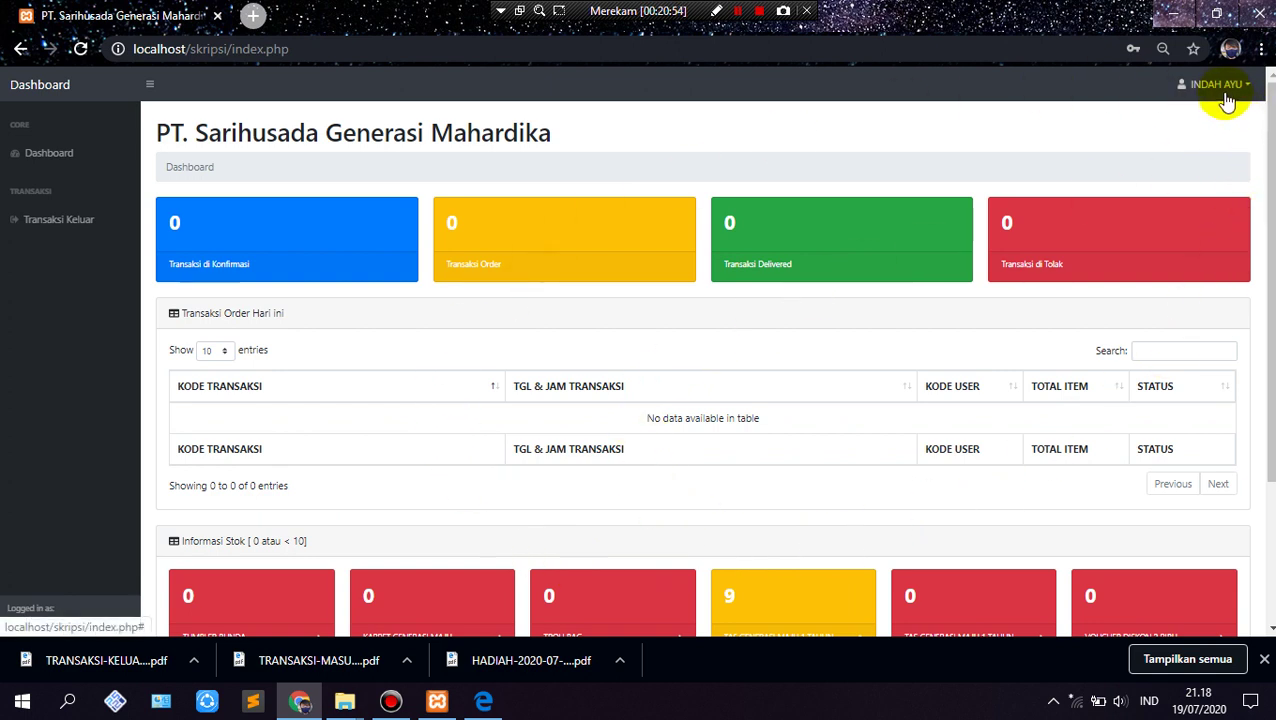
Step: Check the Informasi Stok boxes, all 0 except Tas Generasi Maju 1 Tahun at 9, then open Transaksi Keluar
click(46, 160)
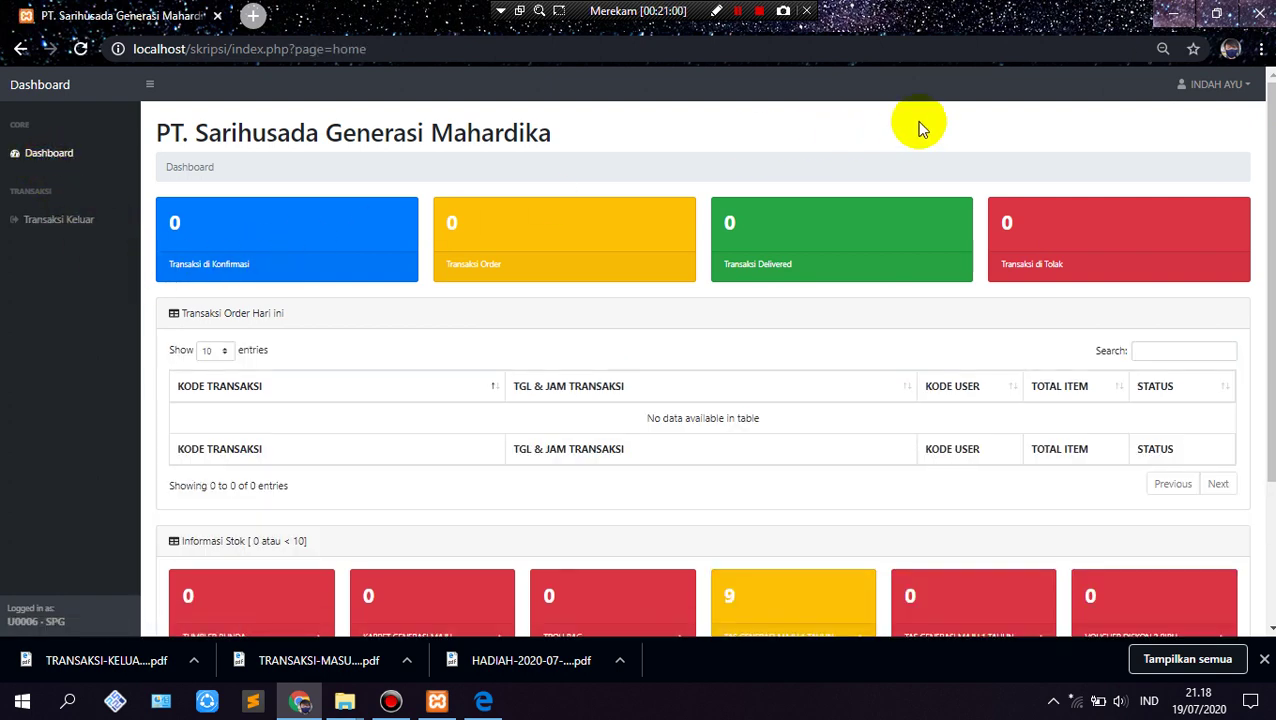
click(310, 236)
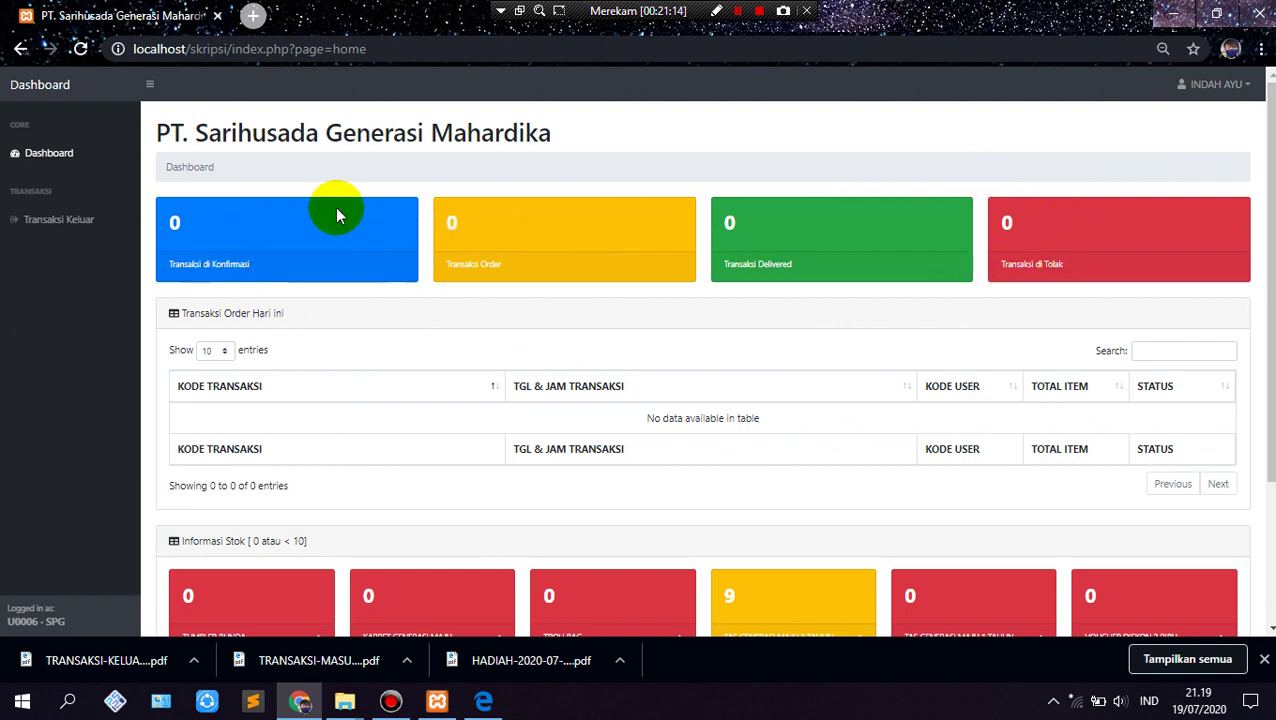
scroll(442, 534, down, 3)
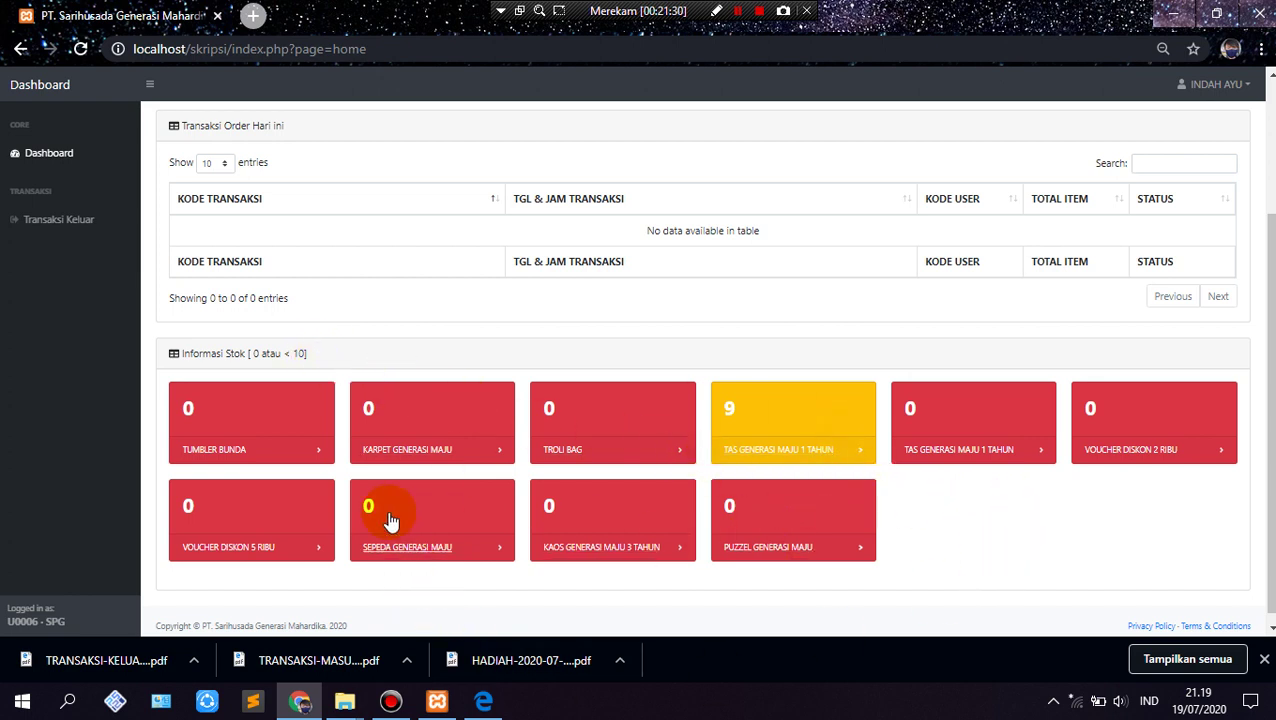
scroll(373, 441, up, 3)
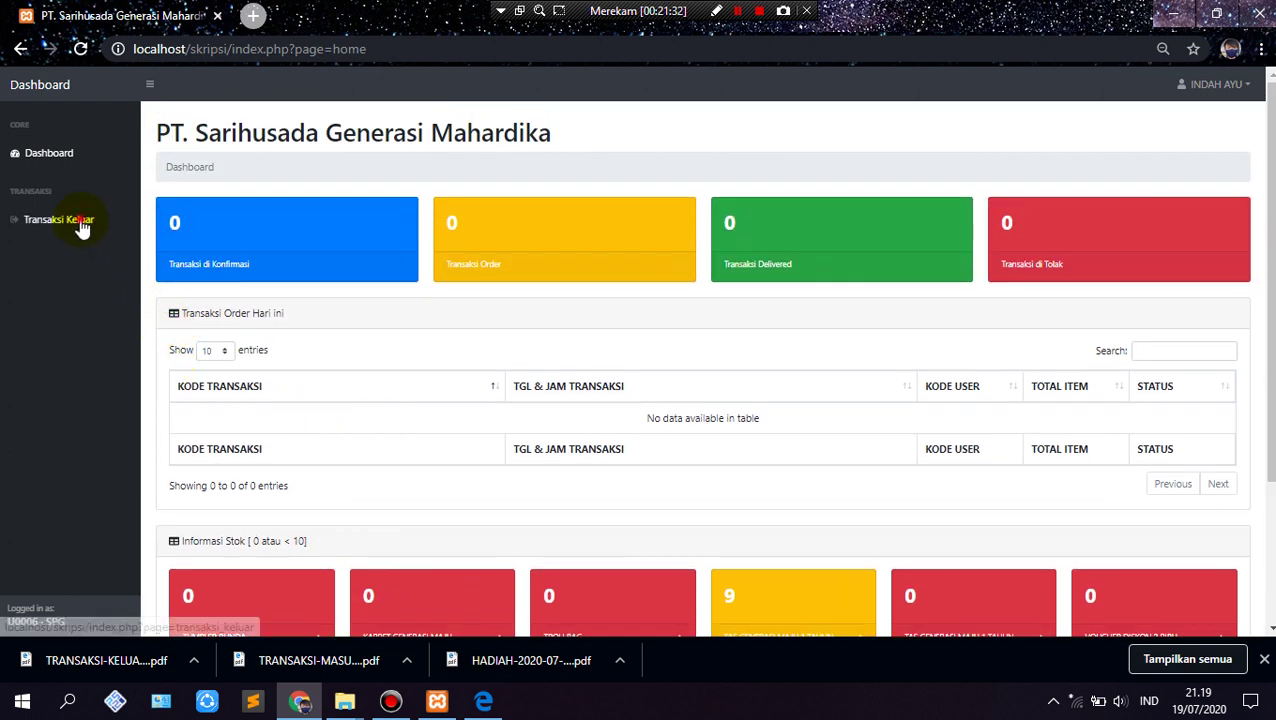
click(77, 226)
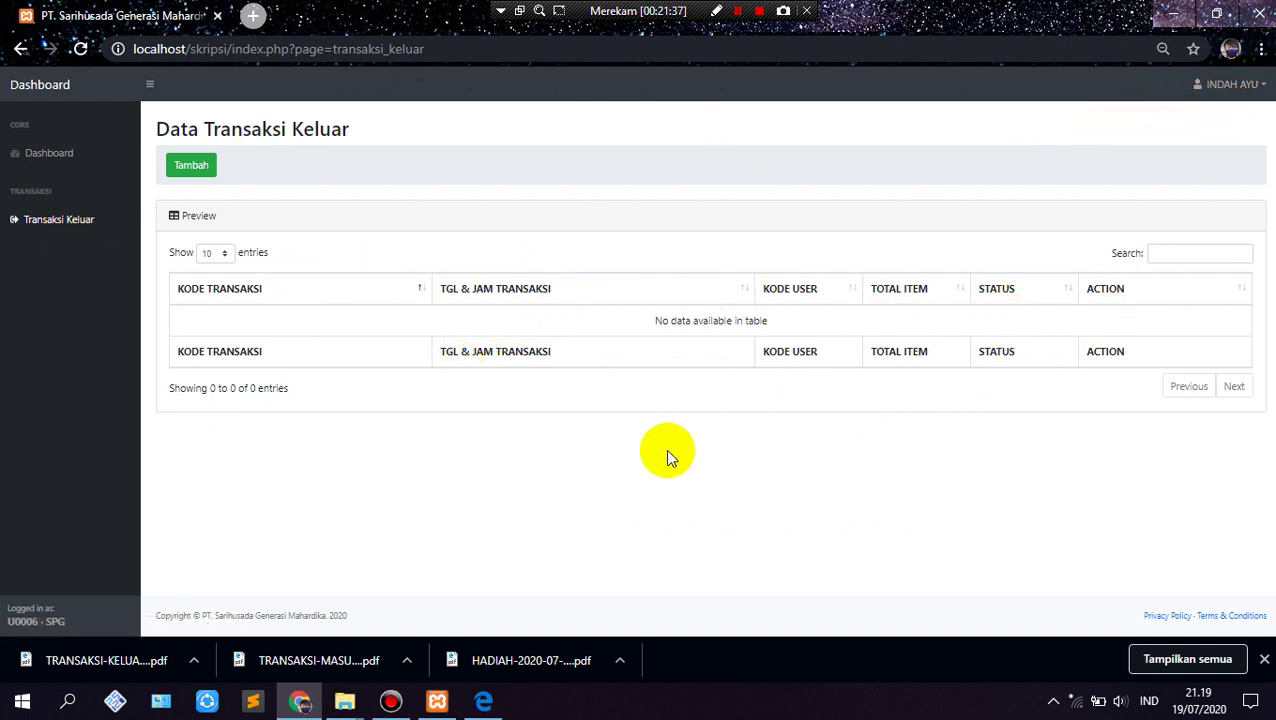
click(203, 166)
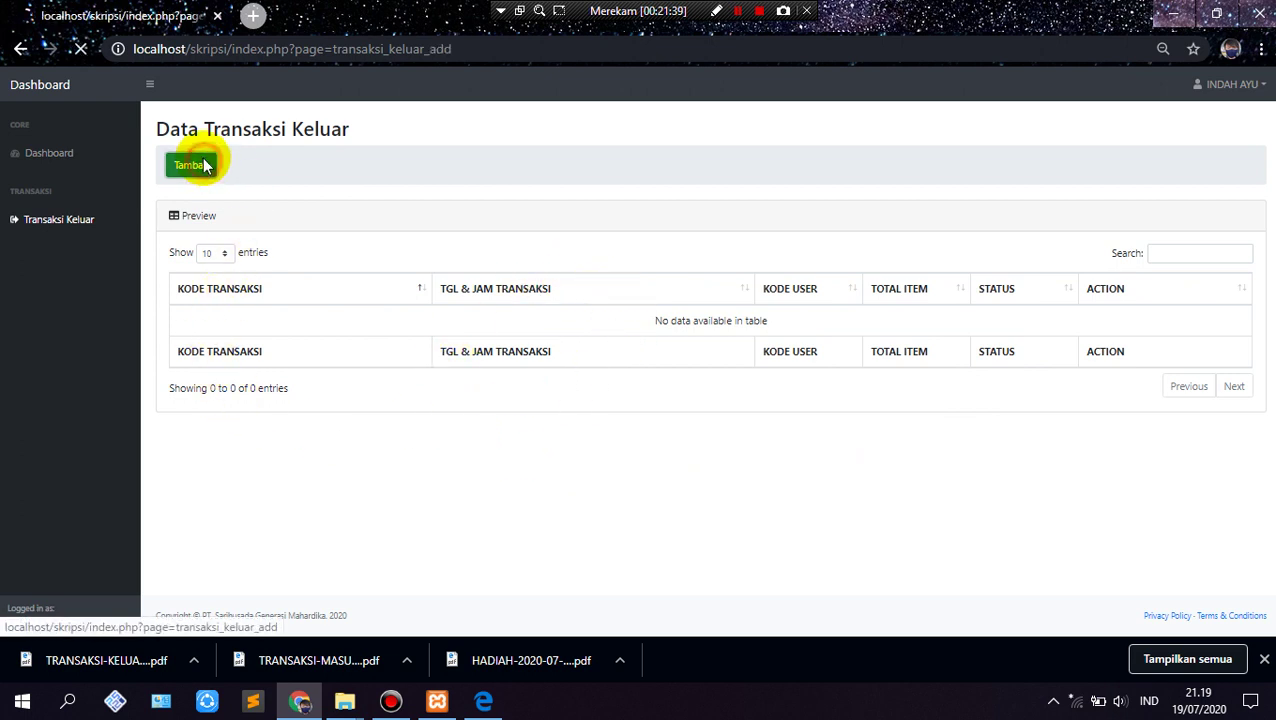
click(414, 320)
click(420, 433)
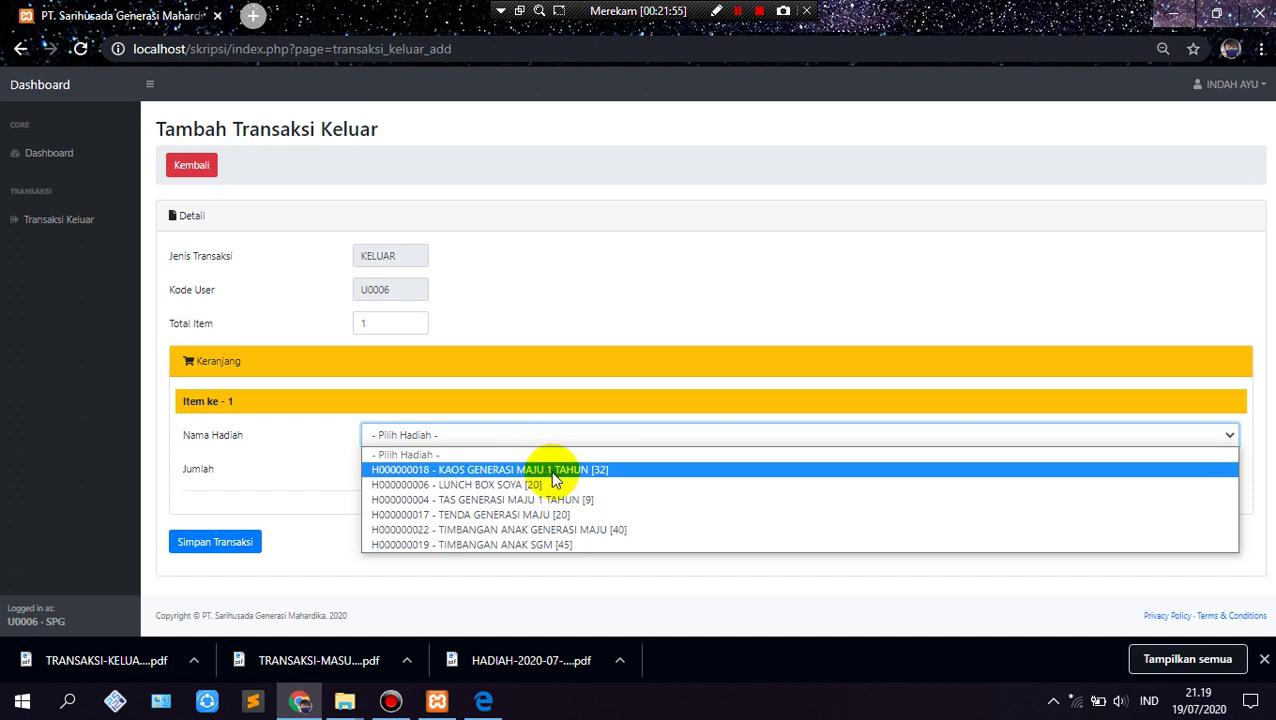
click(533, 544)
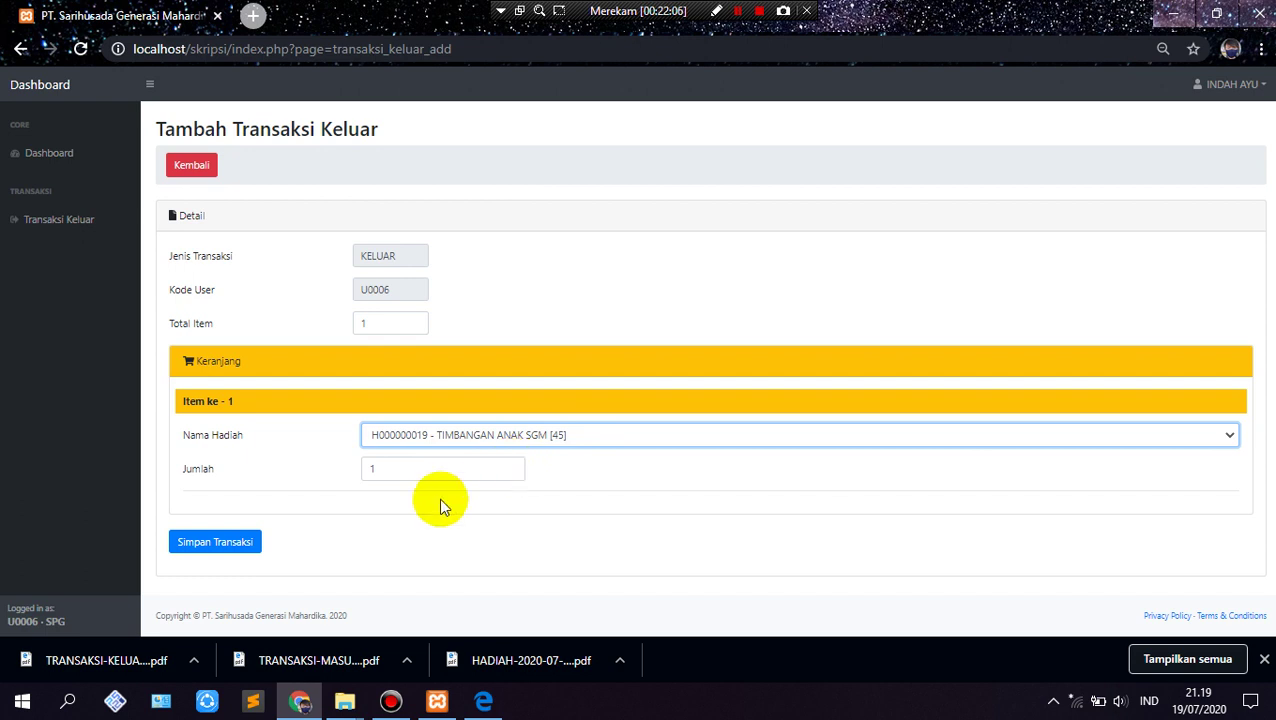
click(455, 470)
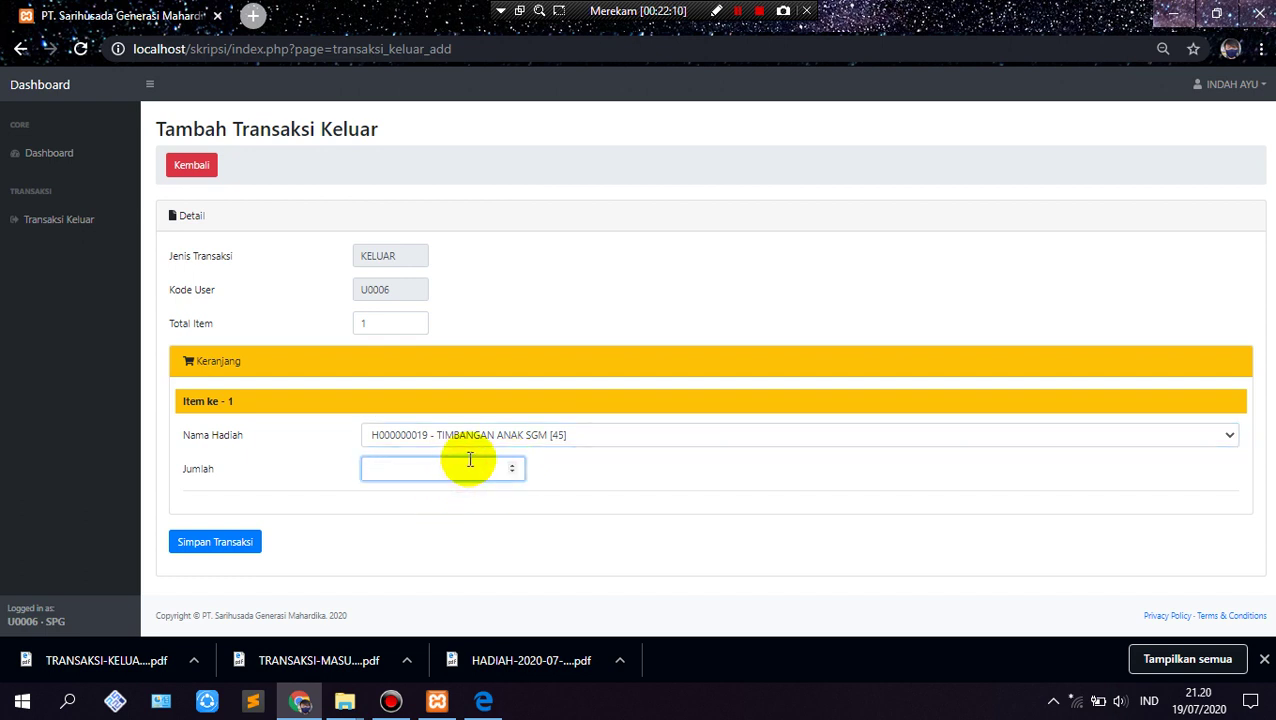
click(220, 550)
click(739, 160)
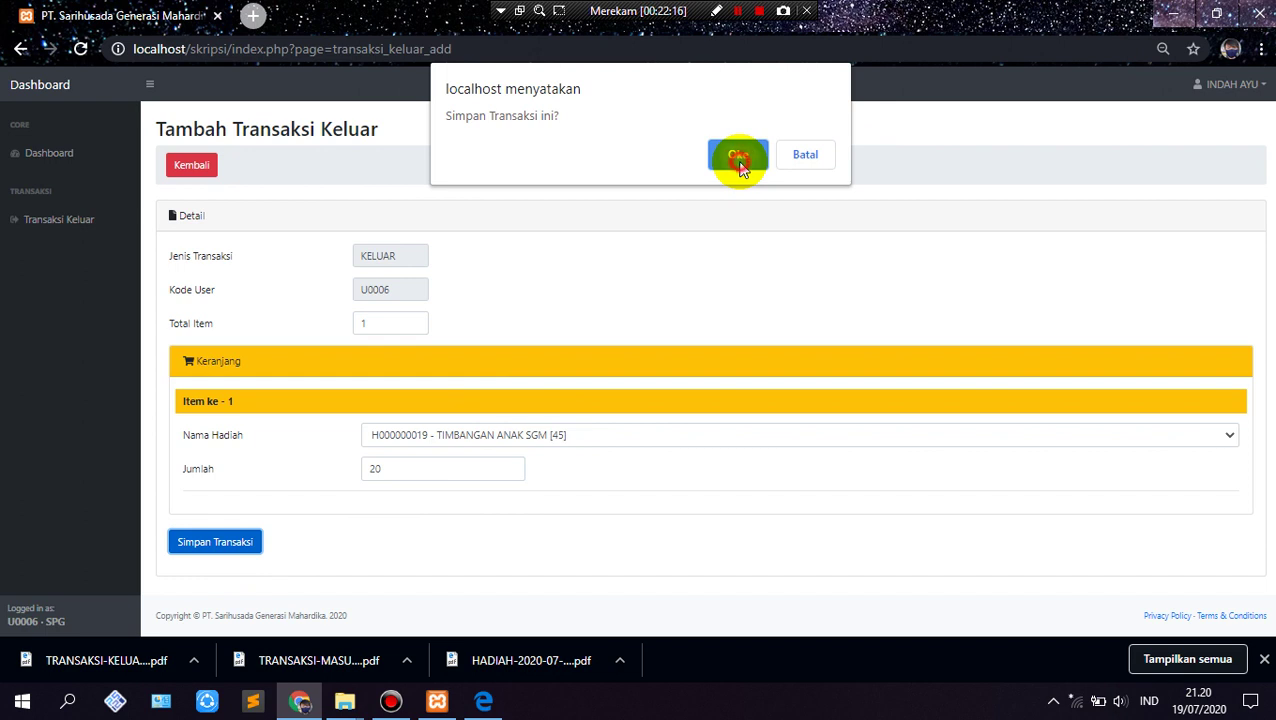
click(790, 155)
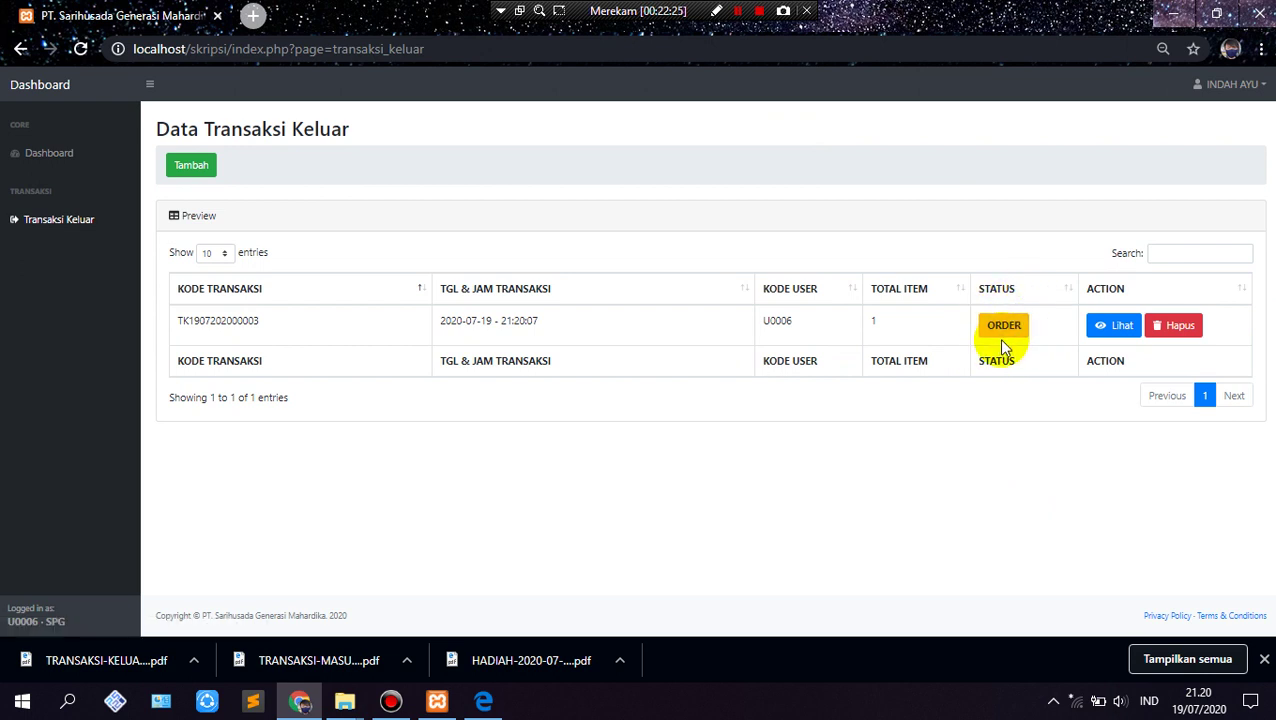
Step: In Edge, open localhost/skripsi and log in with the warehouse staff user name and password
click(480, 704)
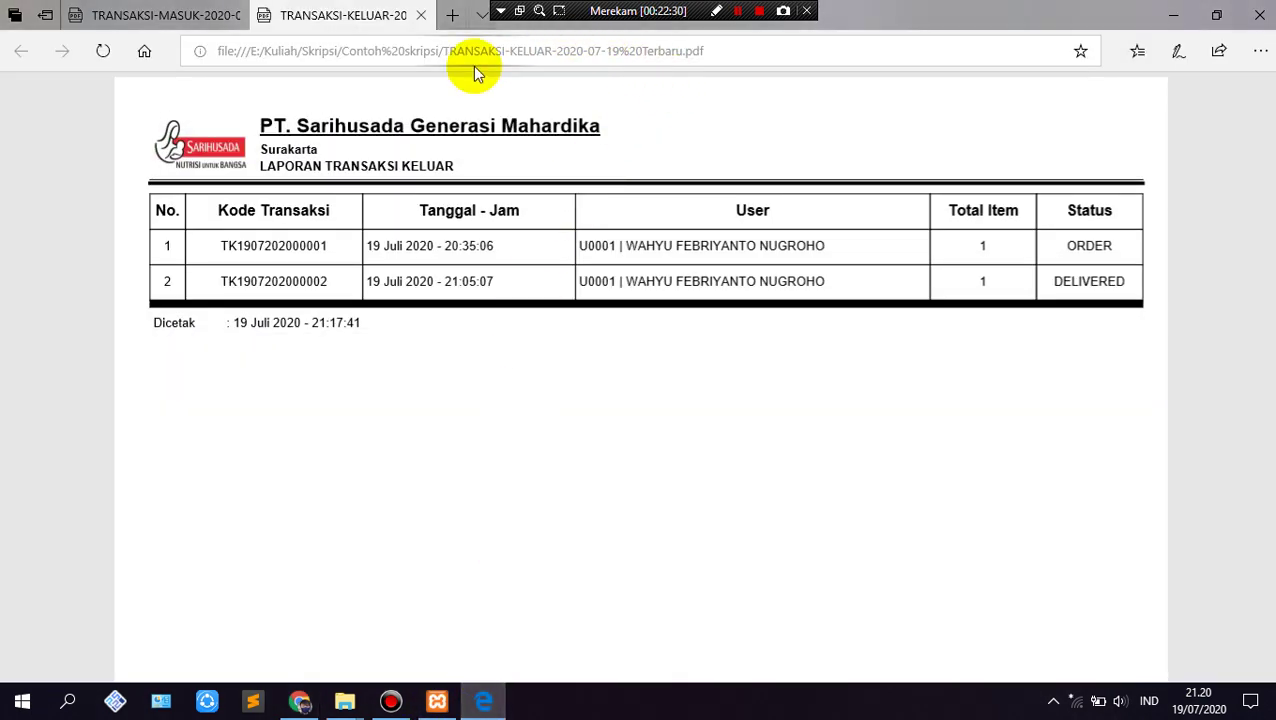
click(475, 56)
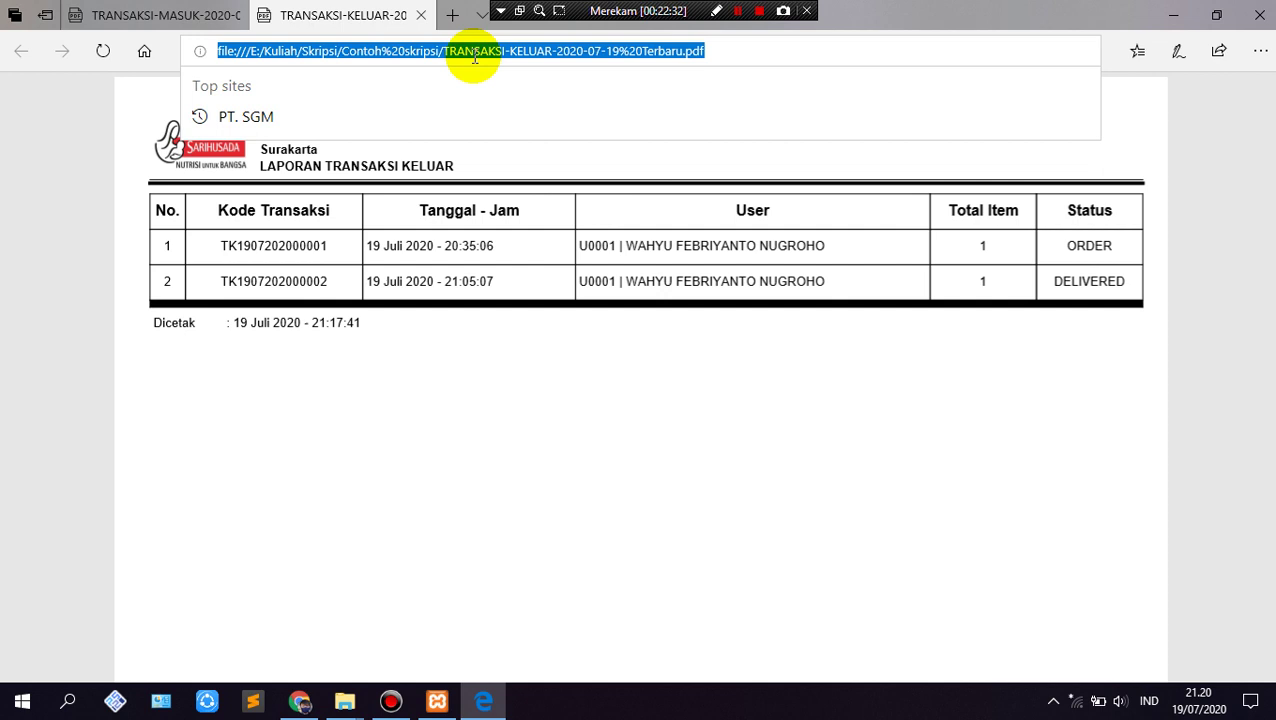
text(local)
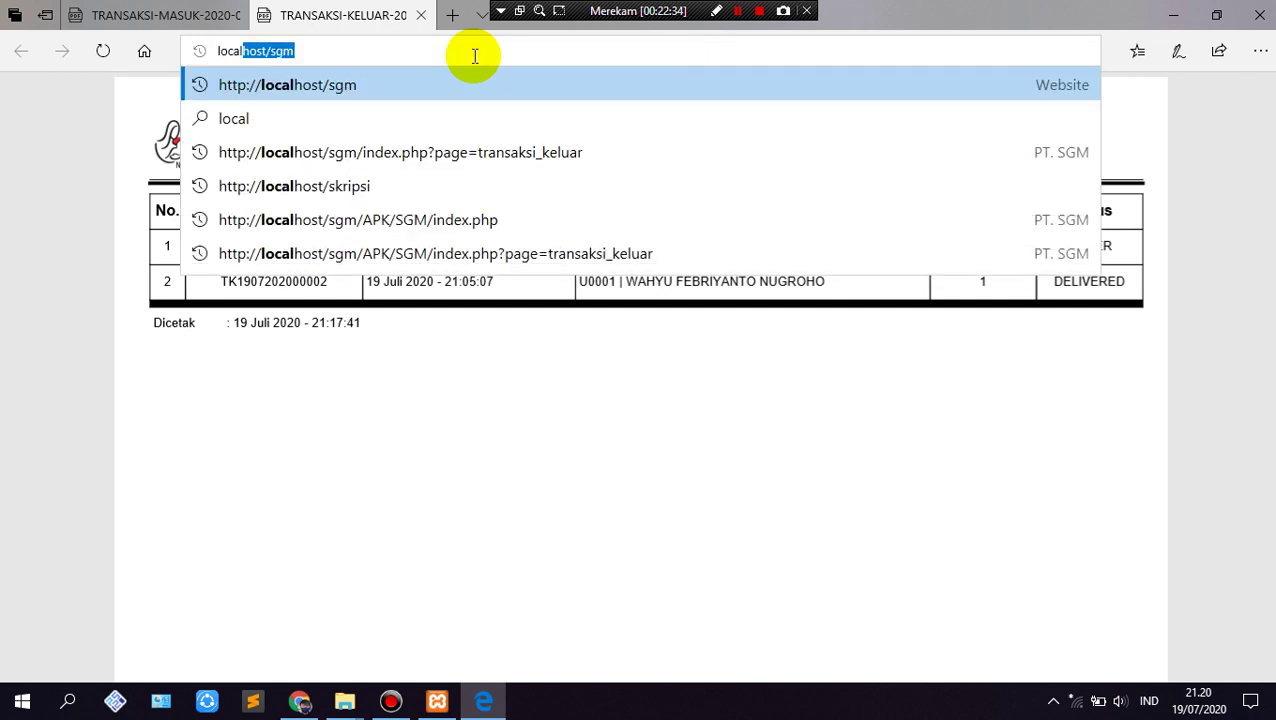
text(host)
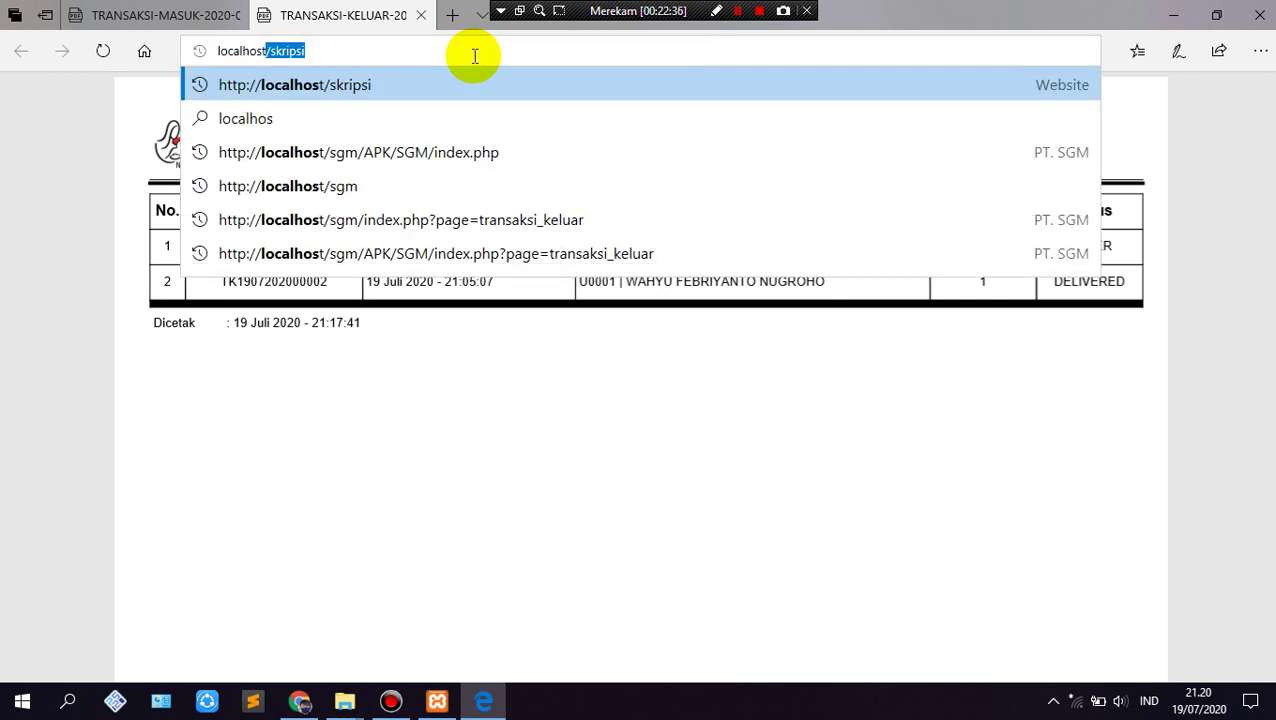
key(Return)
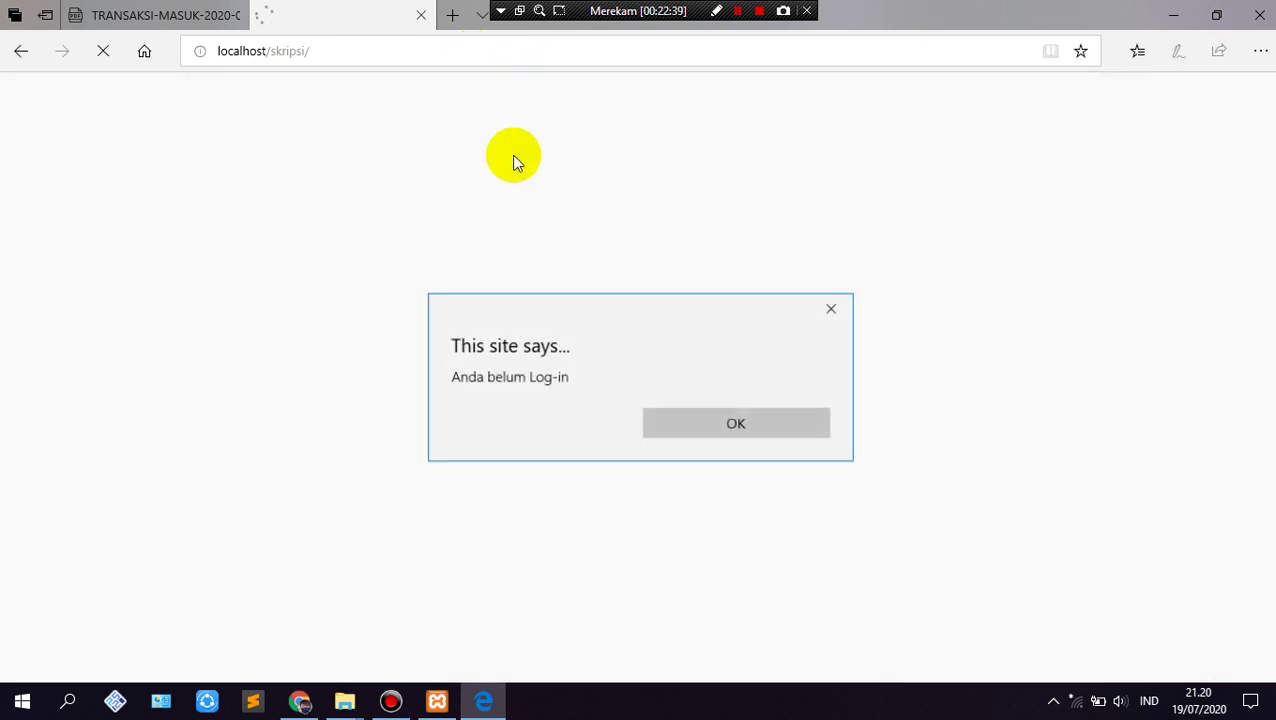
click(677, 424)
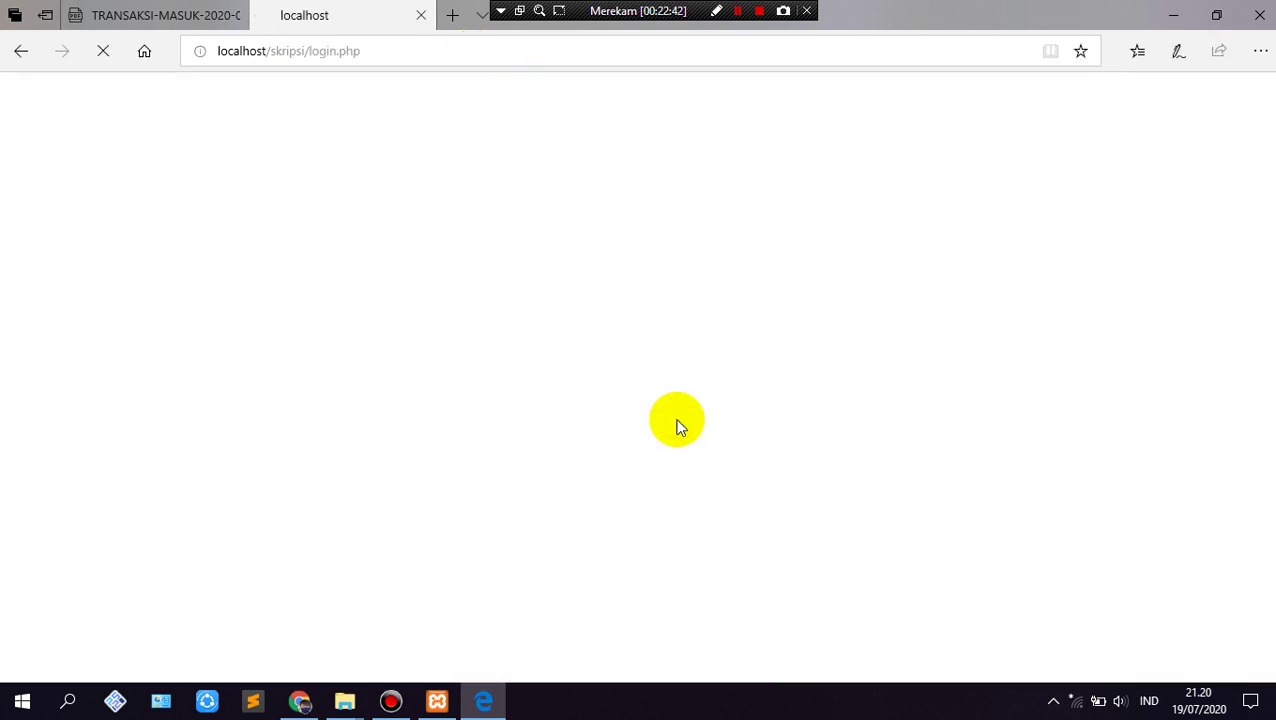
click(638, 278)
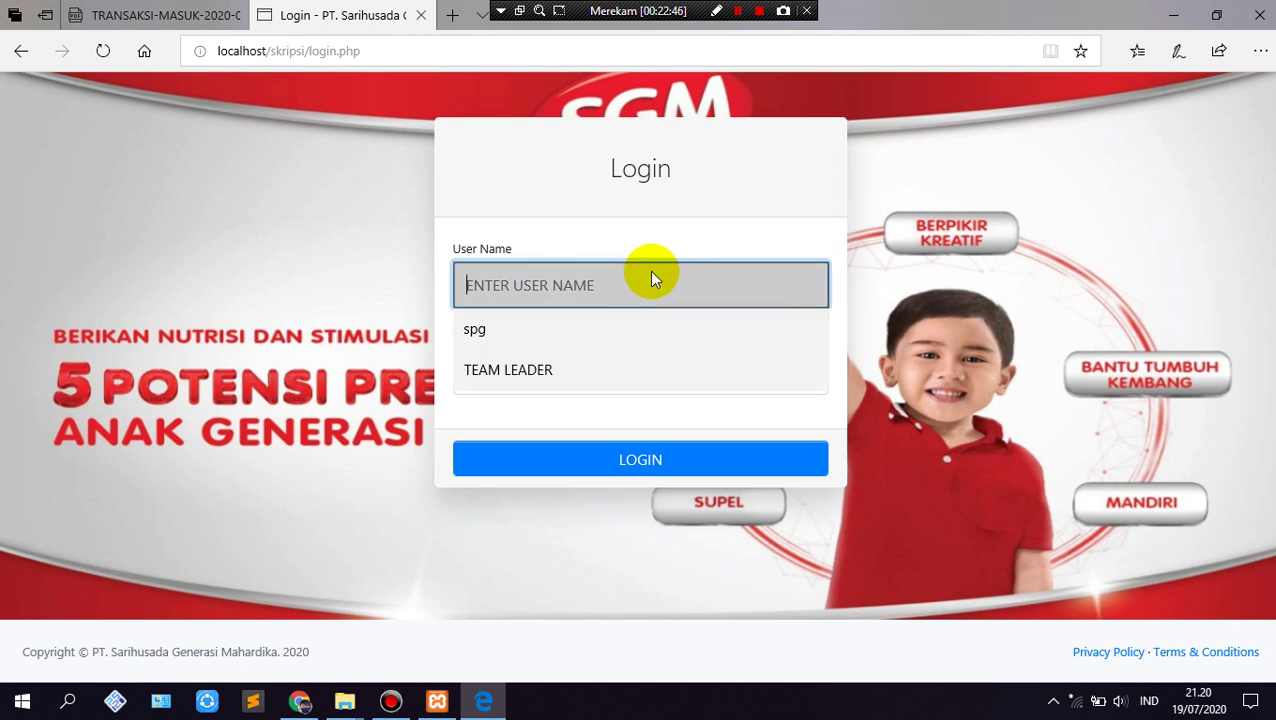
text(STAF GUDANG)
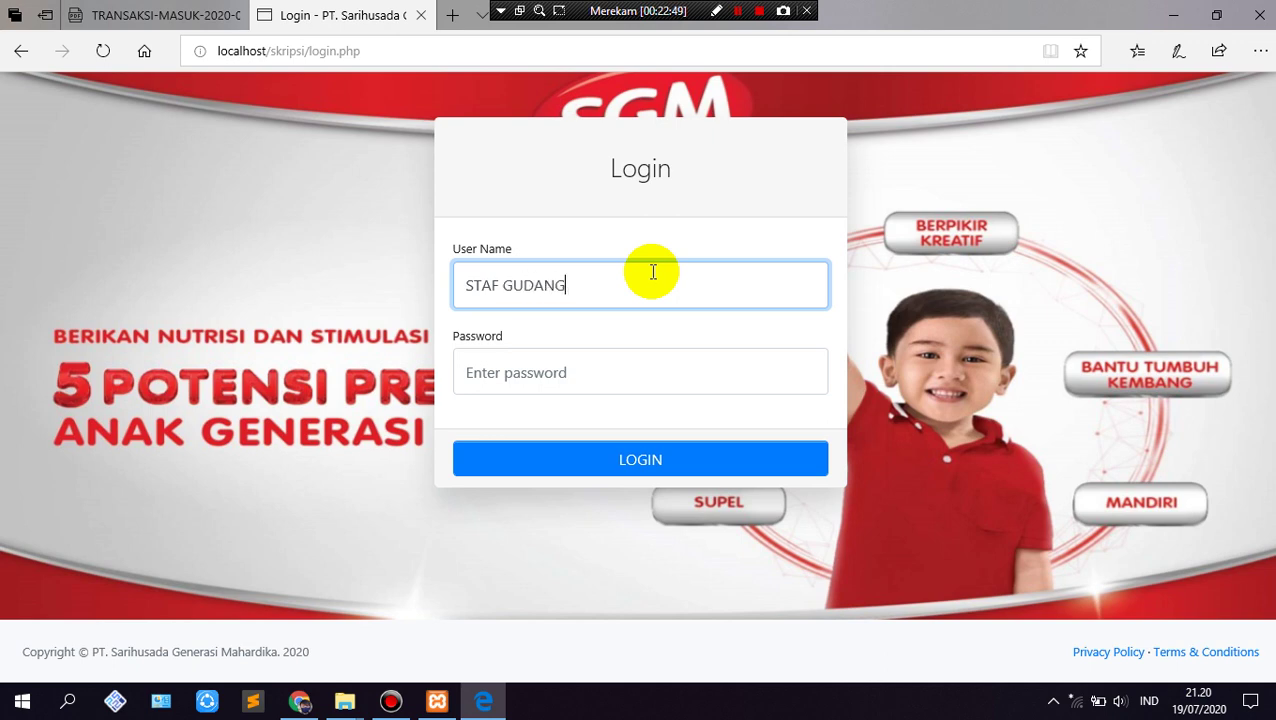
key(Tab)
text(*)
key(Return)
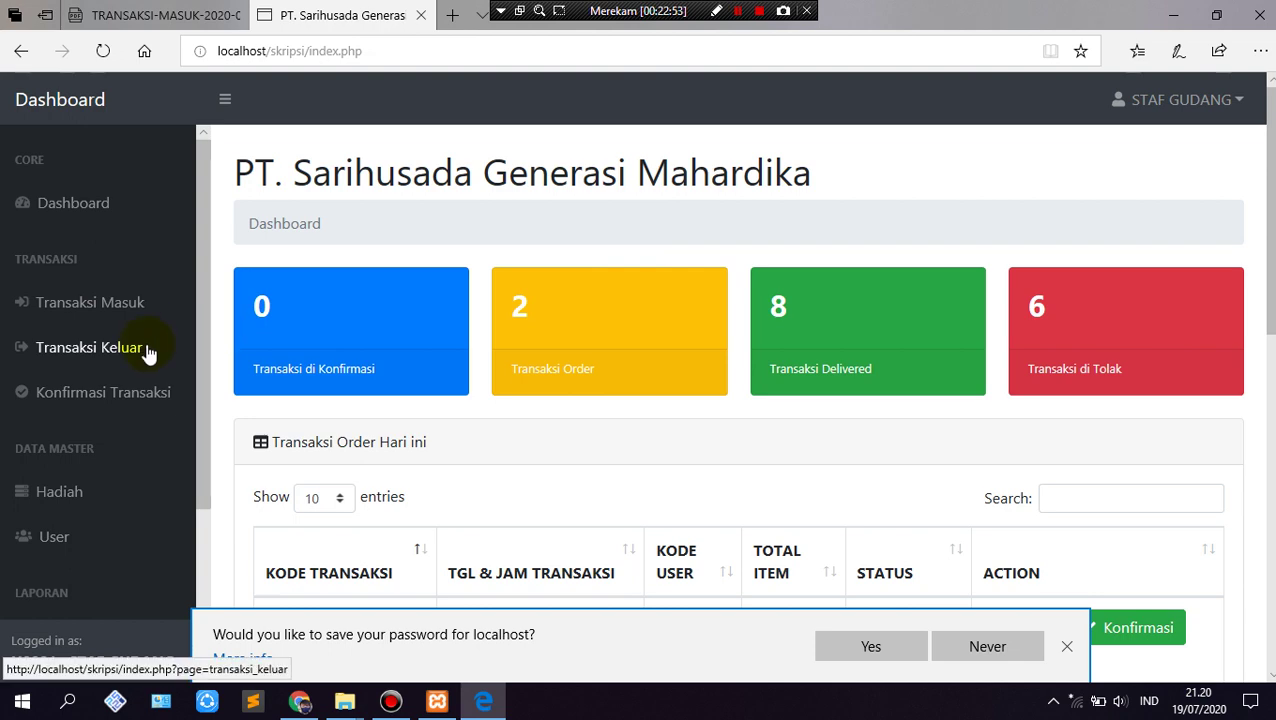
Step: Open Konfirmasi Transaksi, zoom the page out, and sort by TGL & JAM newest first
click(114, 394)
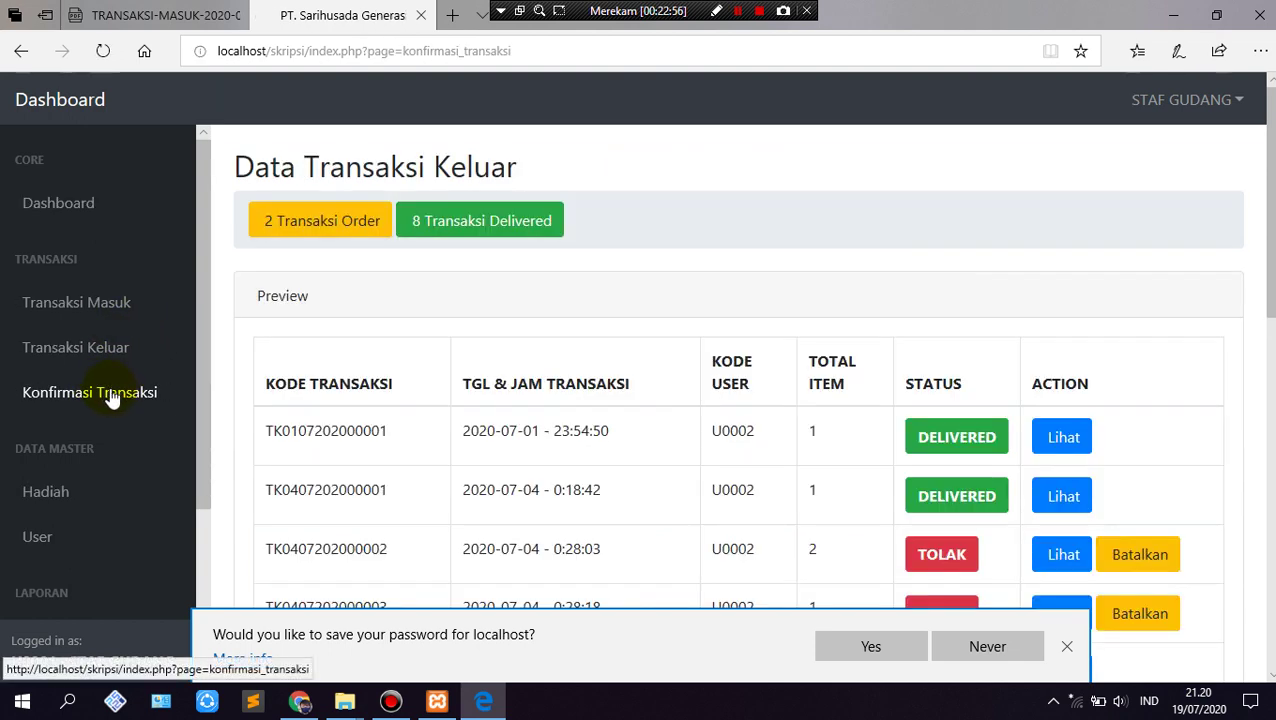
key(ctrl+minus)
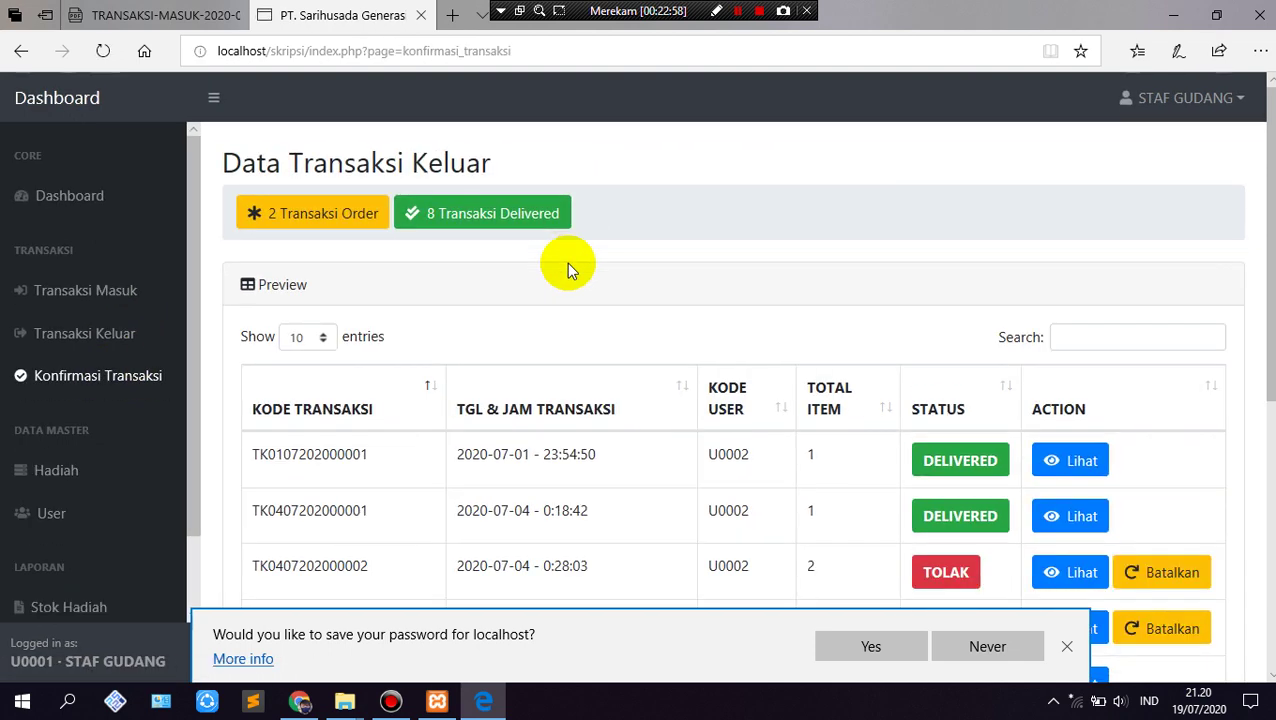
key(ctrl+minus)
key(ctrl+minus)
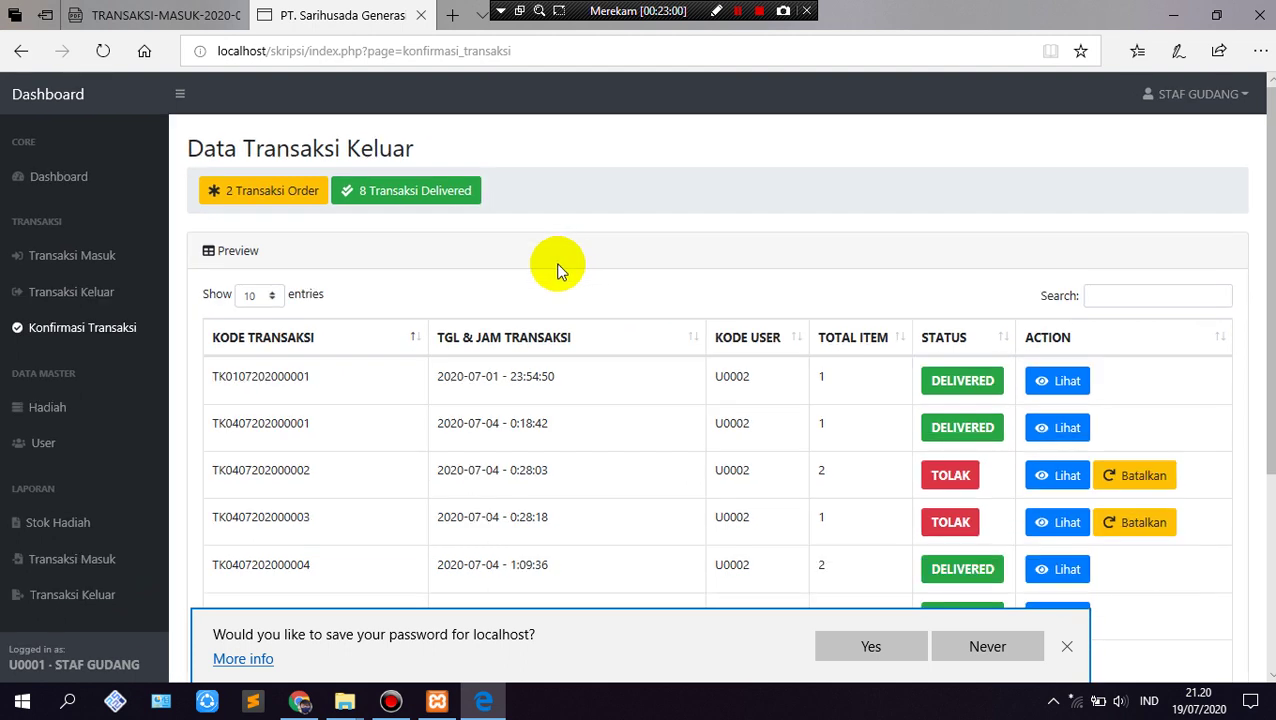
scroll(555, 305, down, 1)
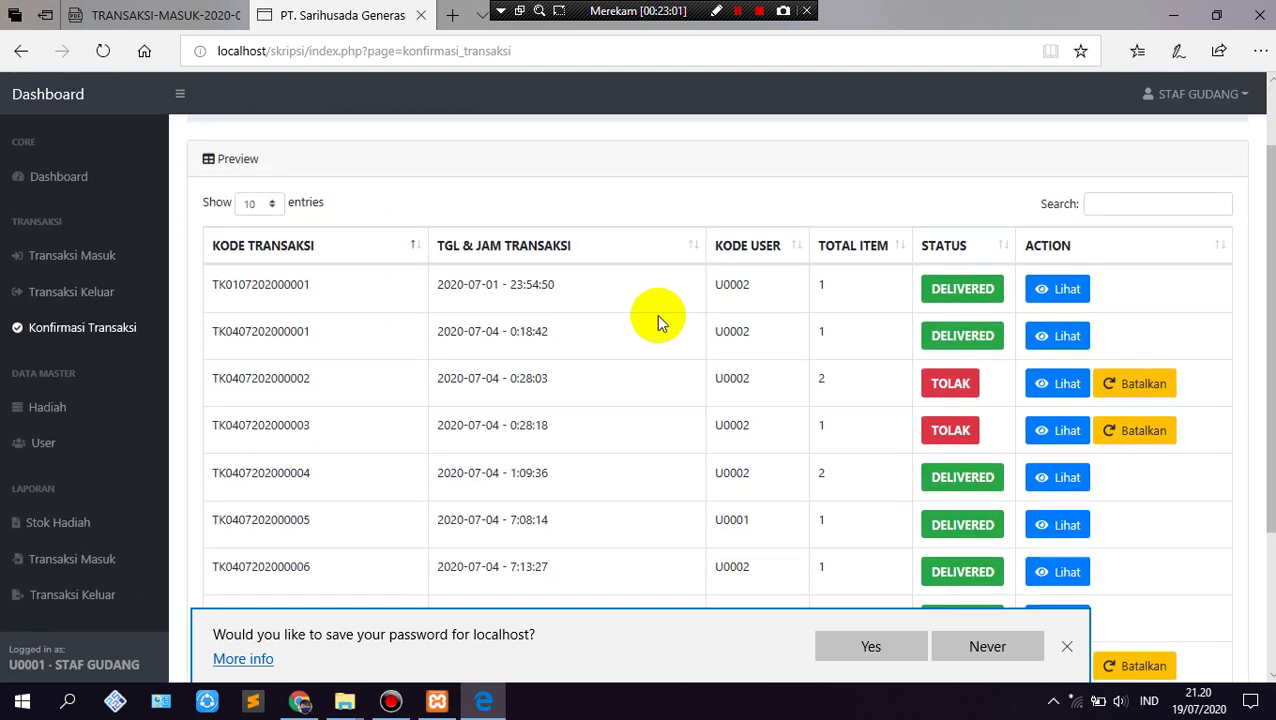
click(694, 248)
click(695, 249)
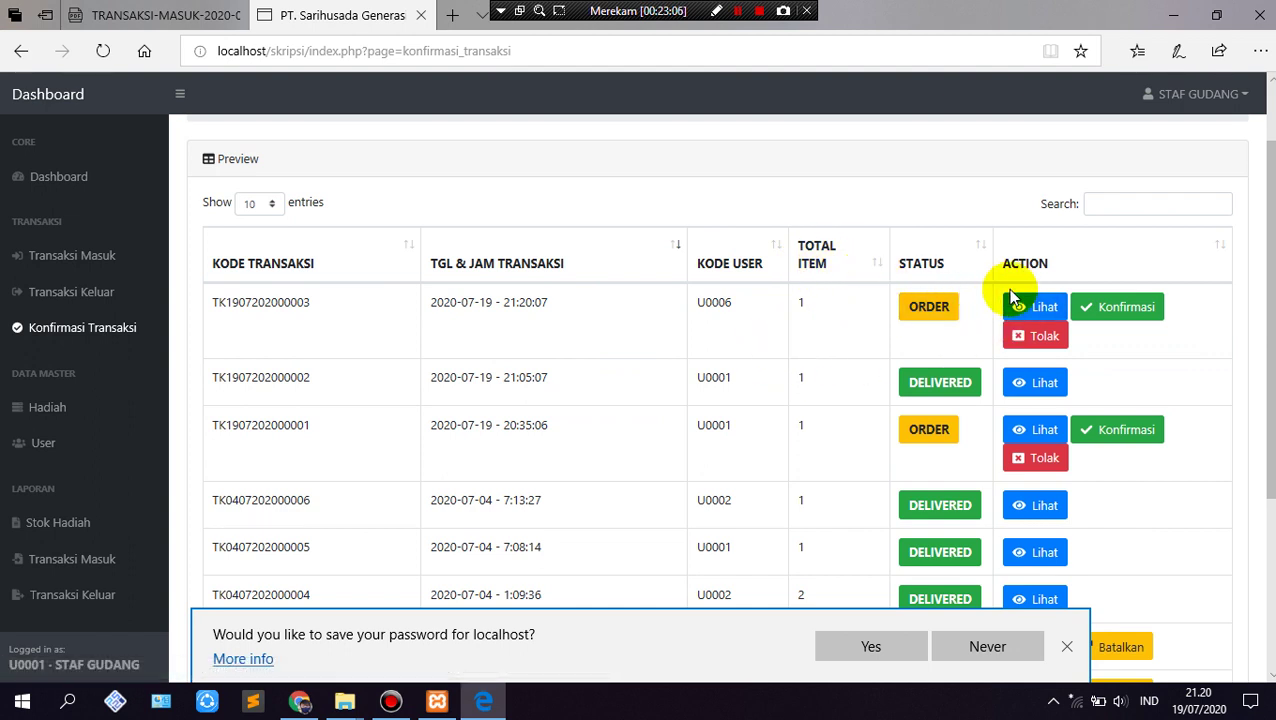
click(1040, 305)
scroll(306, 496, down, 2)
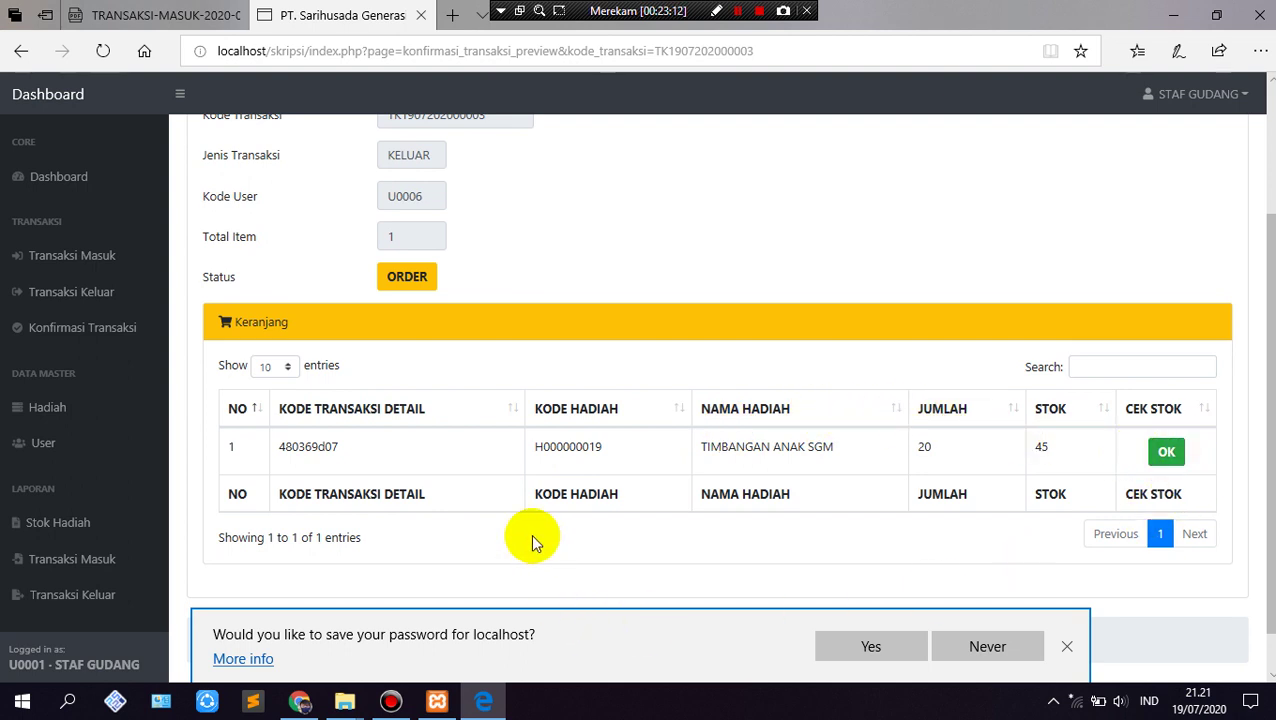
scroll(507, 512, up, 2)
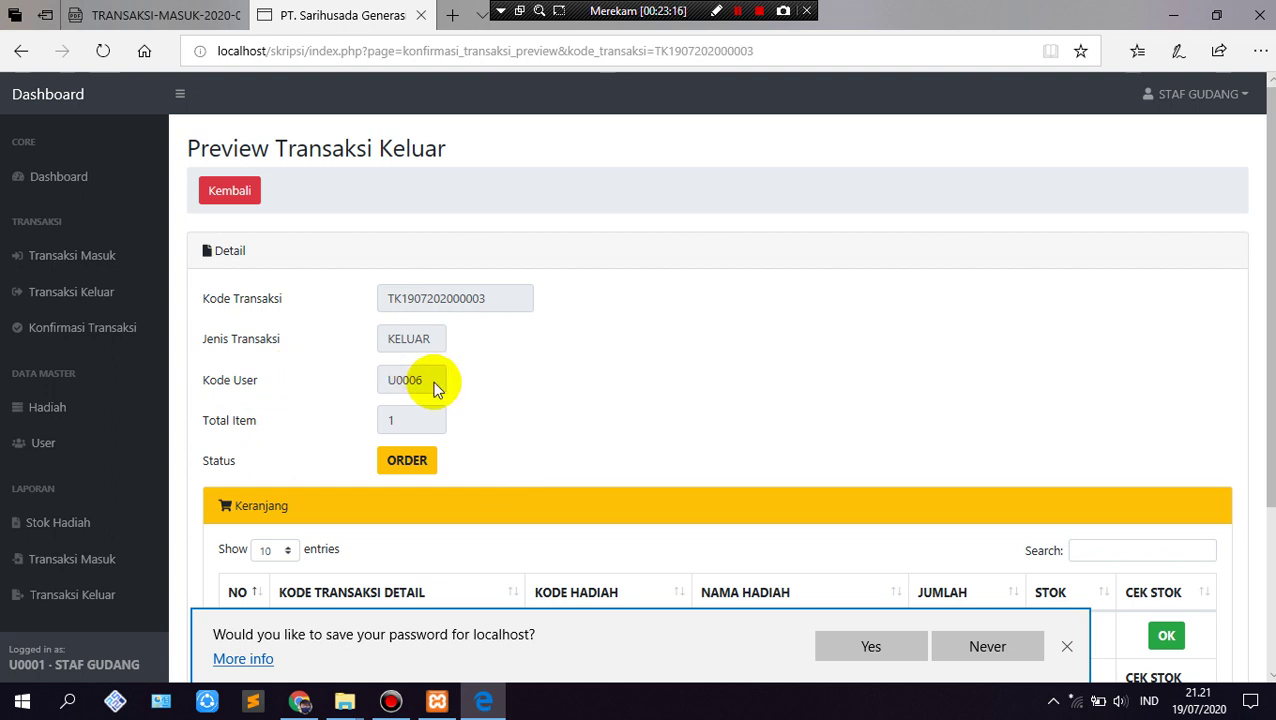
scroll(627, 342, down, 3)
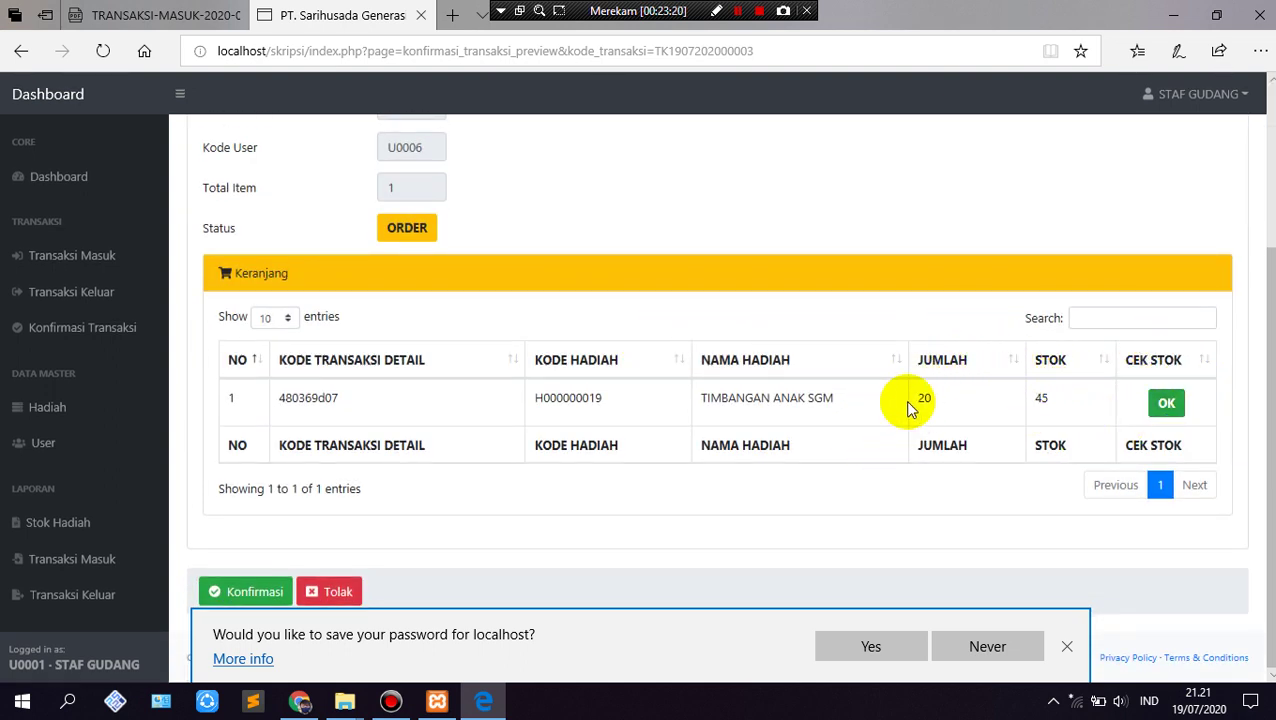
click(1060, 652)
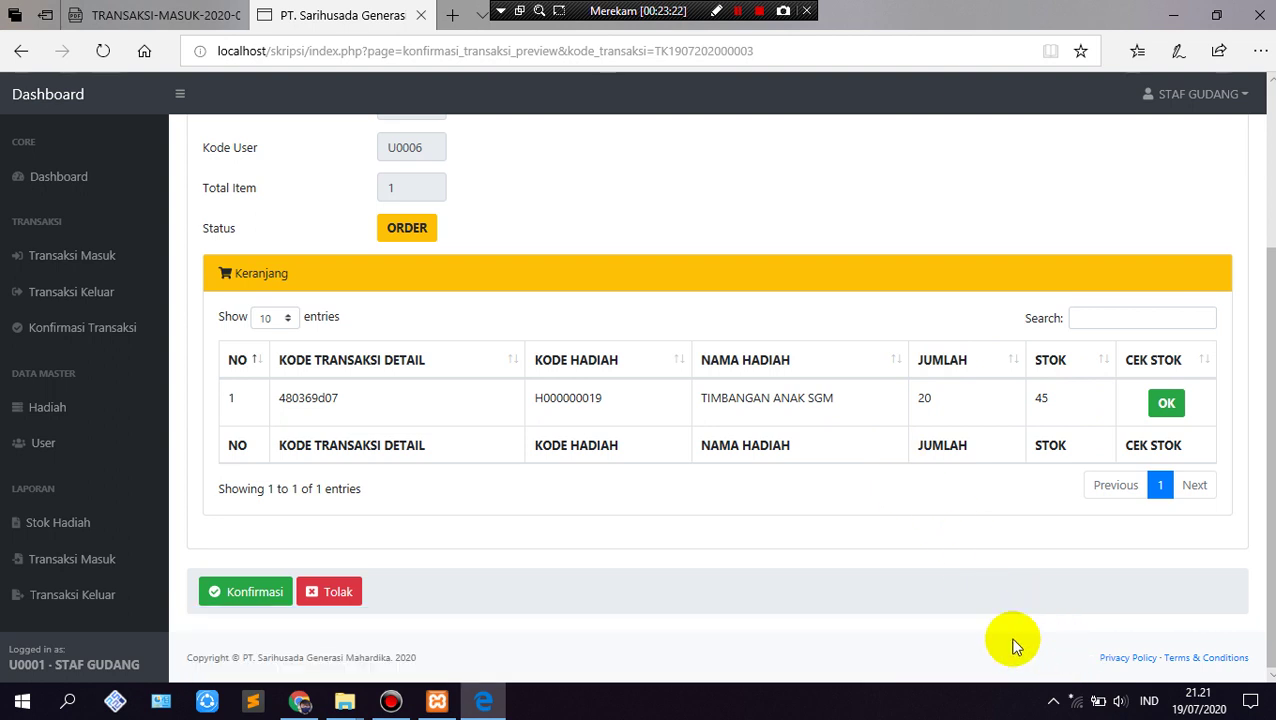
click(256, 600)
click(561, 427)
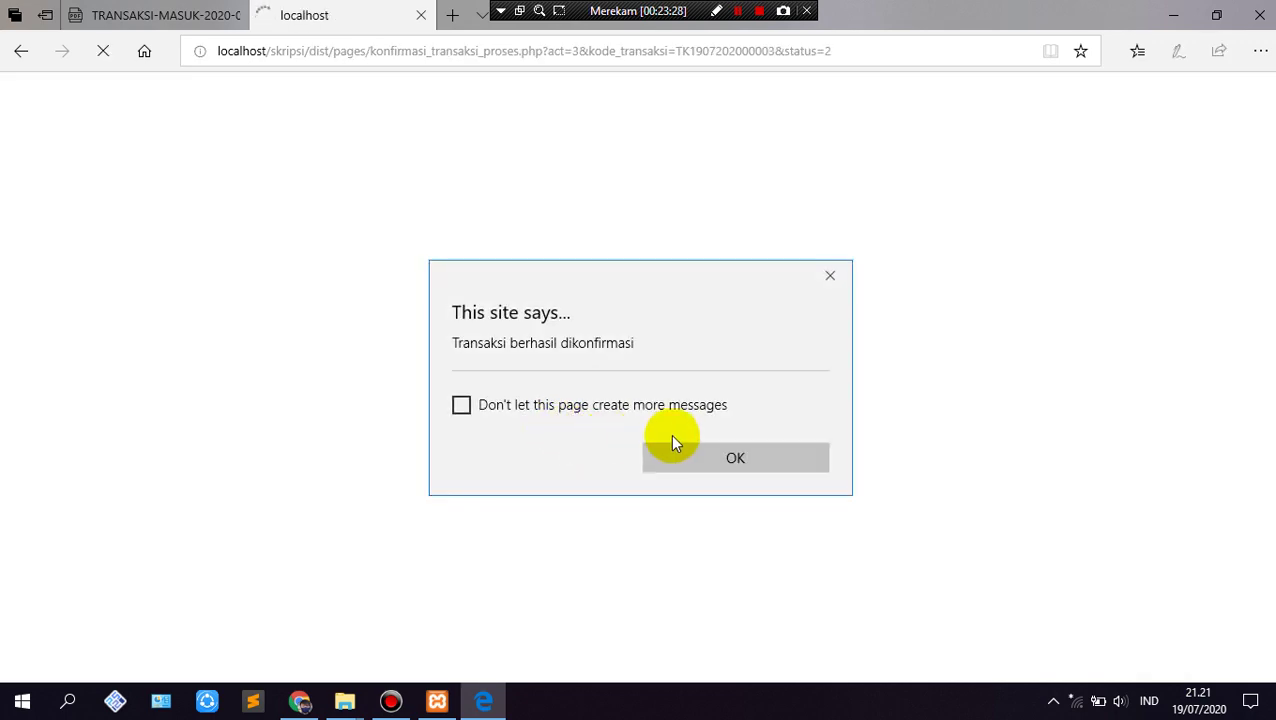
click(681, 455)
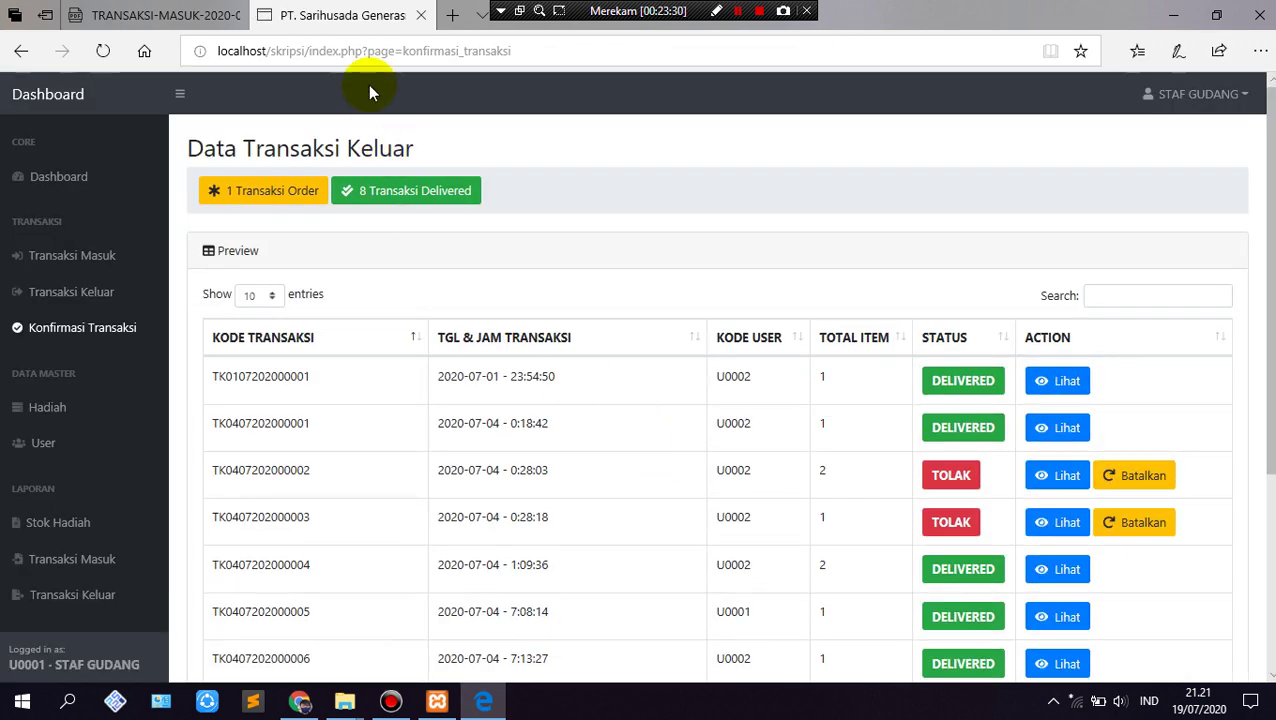
click(300, 703)
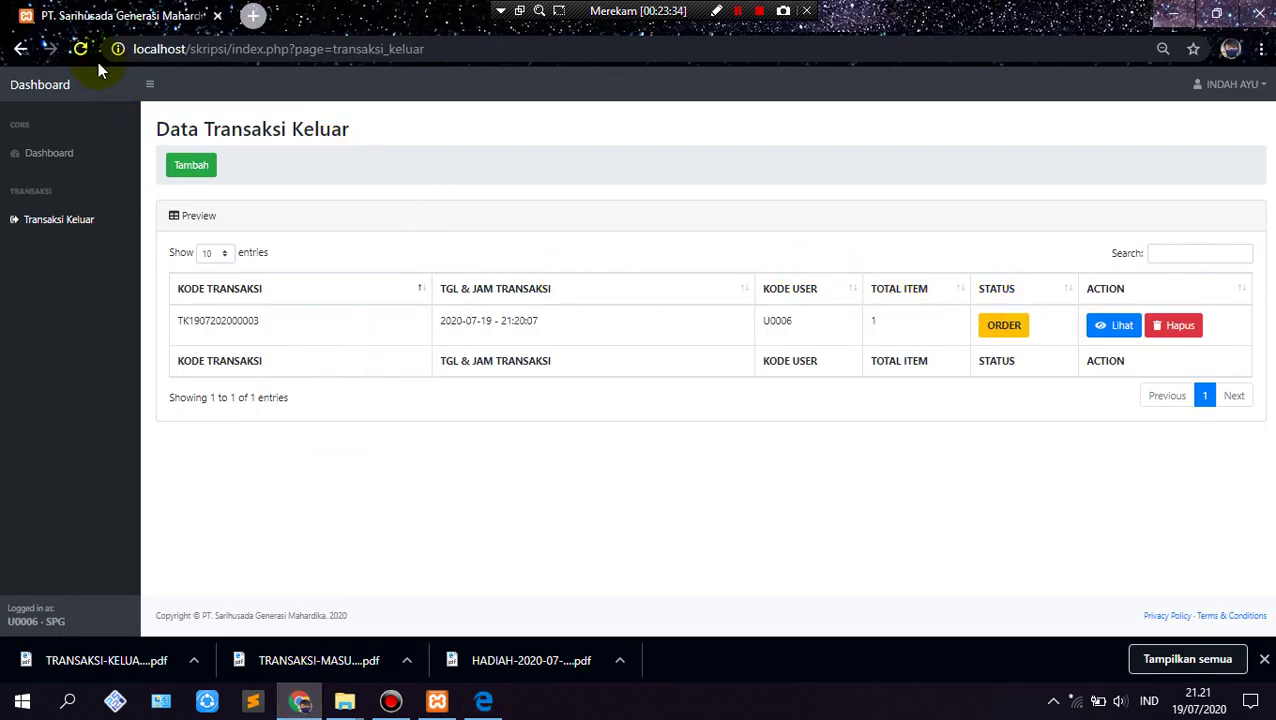
click(80, 49)
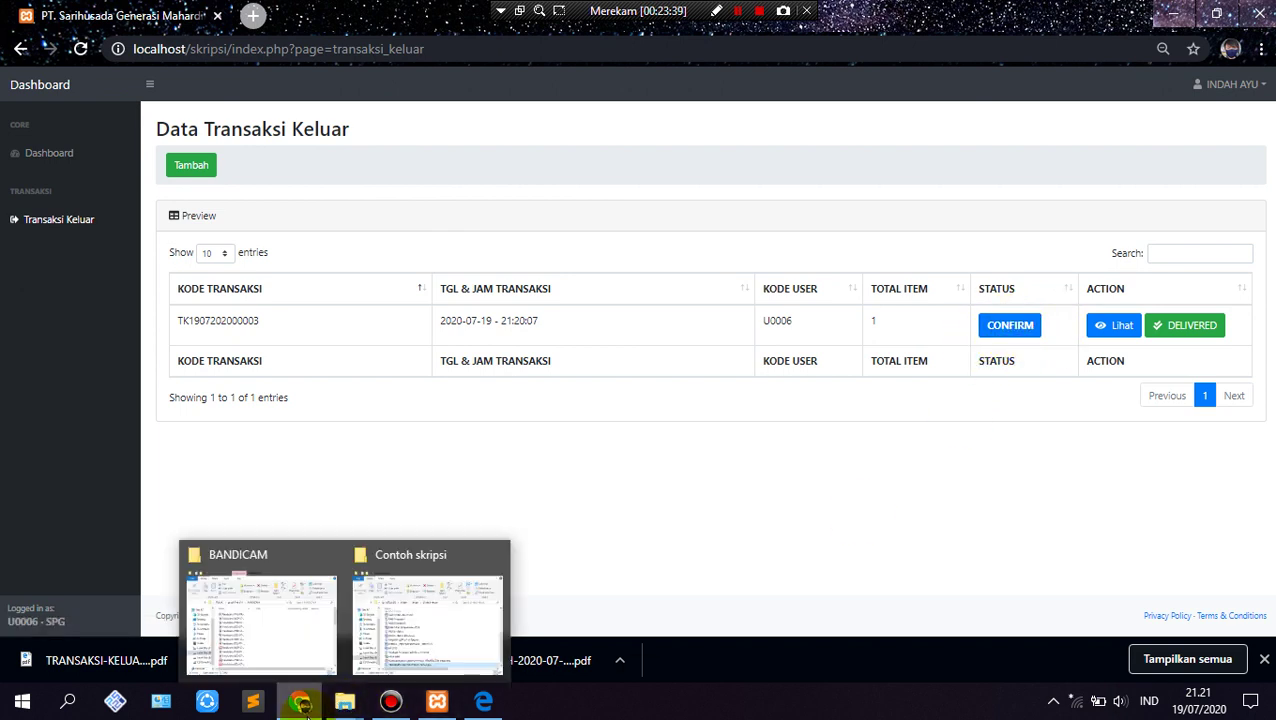
click(481, 610)
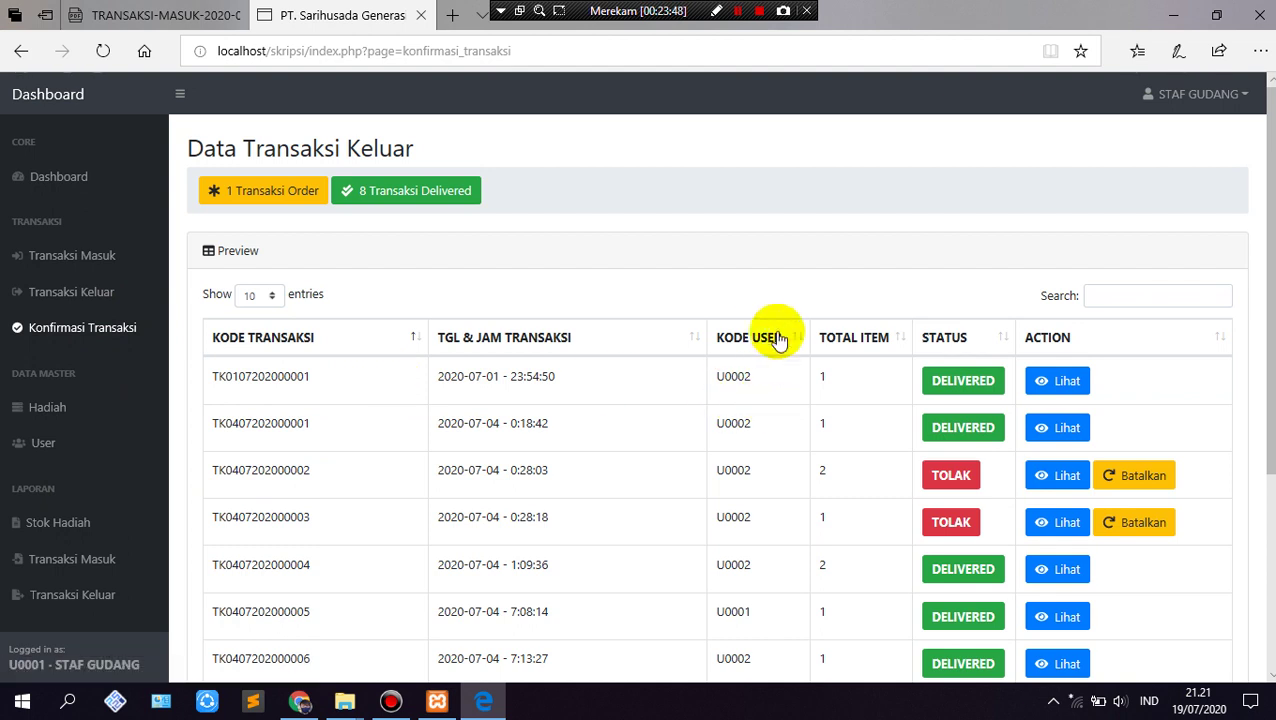
click(692, 345)
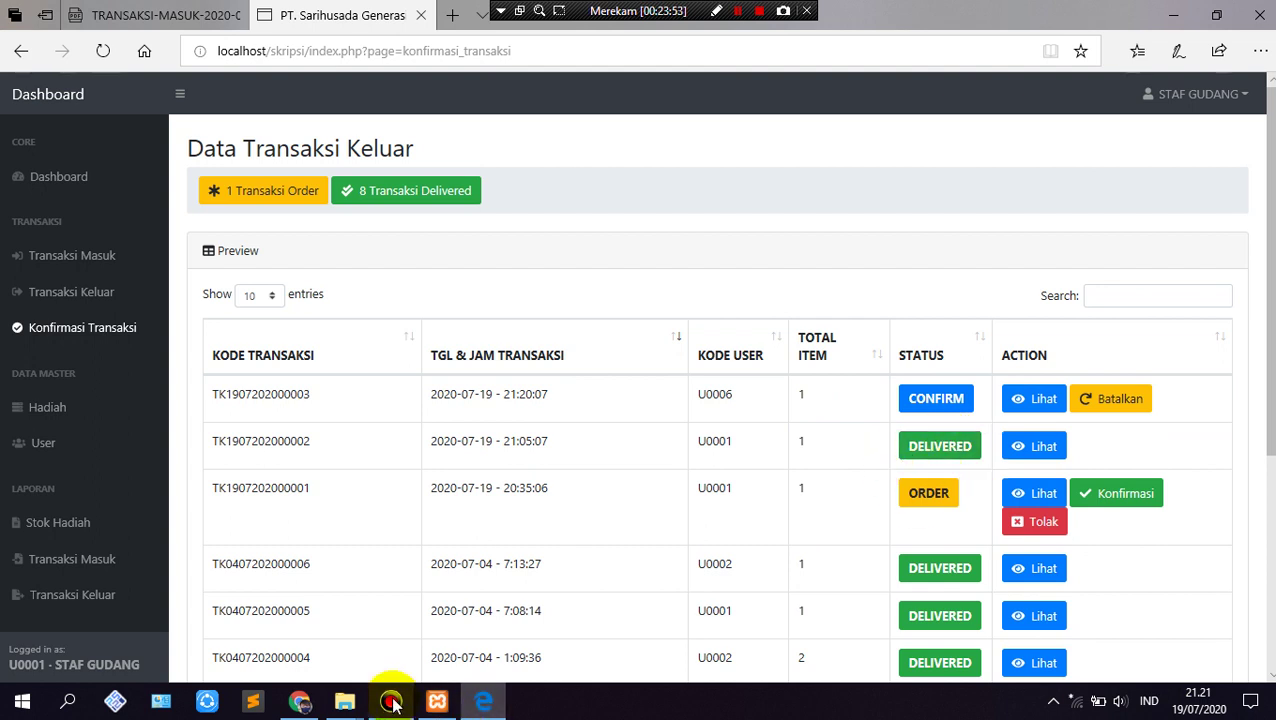
click(483, 703)
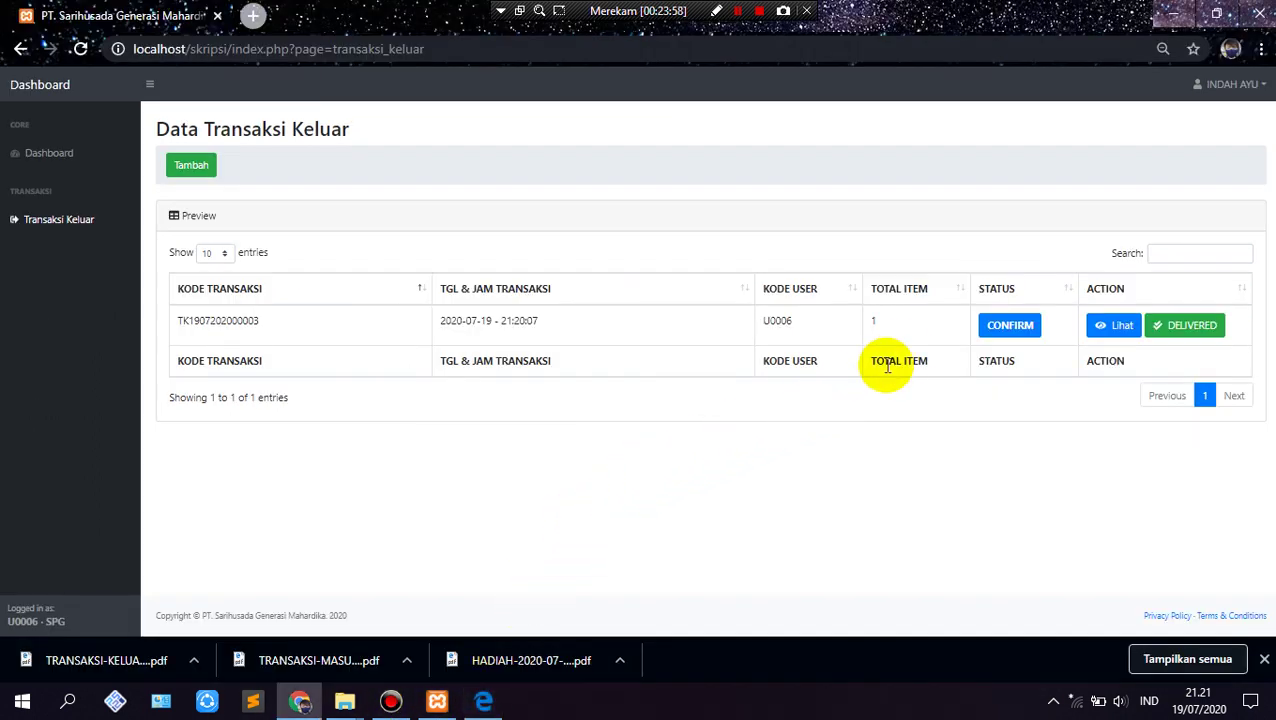
click(1182, 333)
click(740, 155)
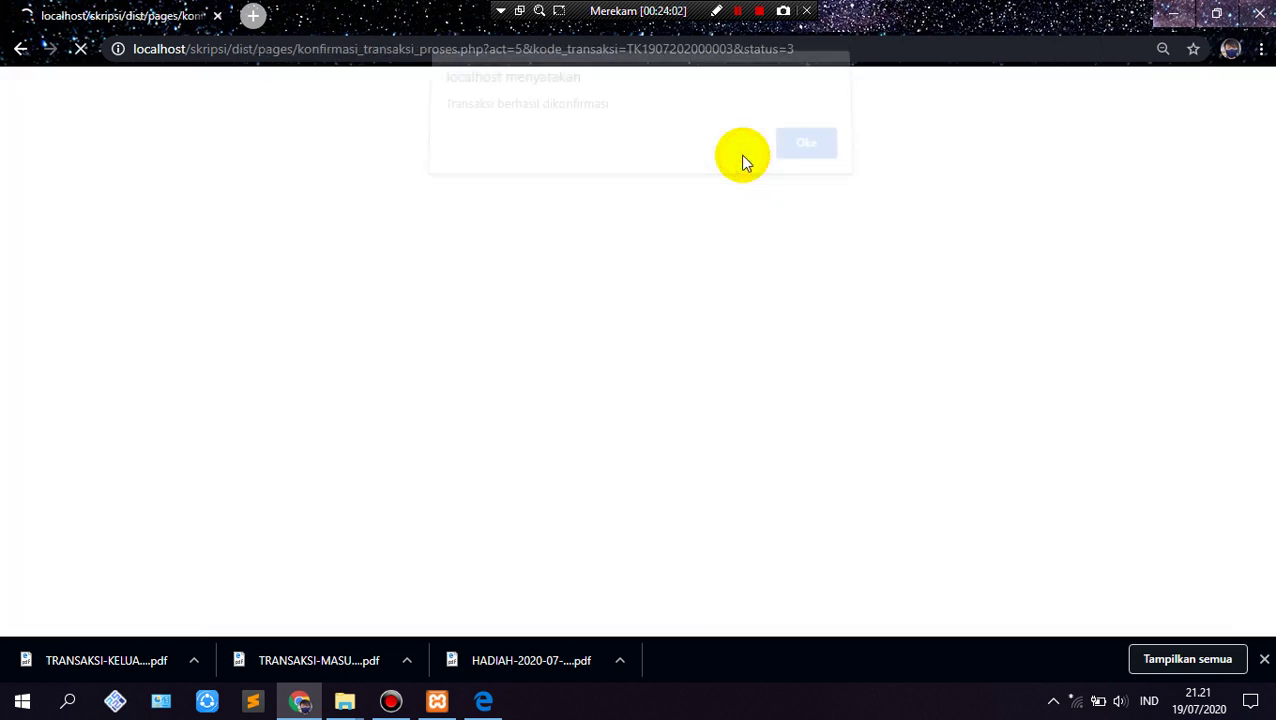
click(797, 160)
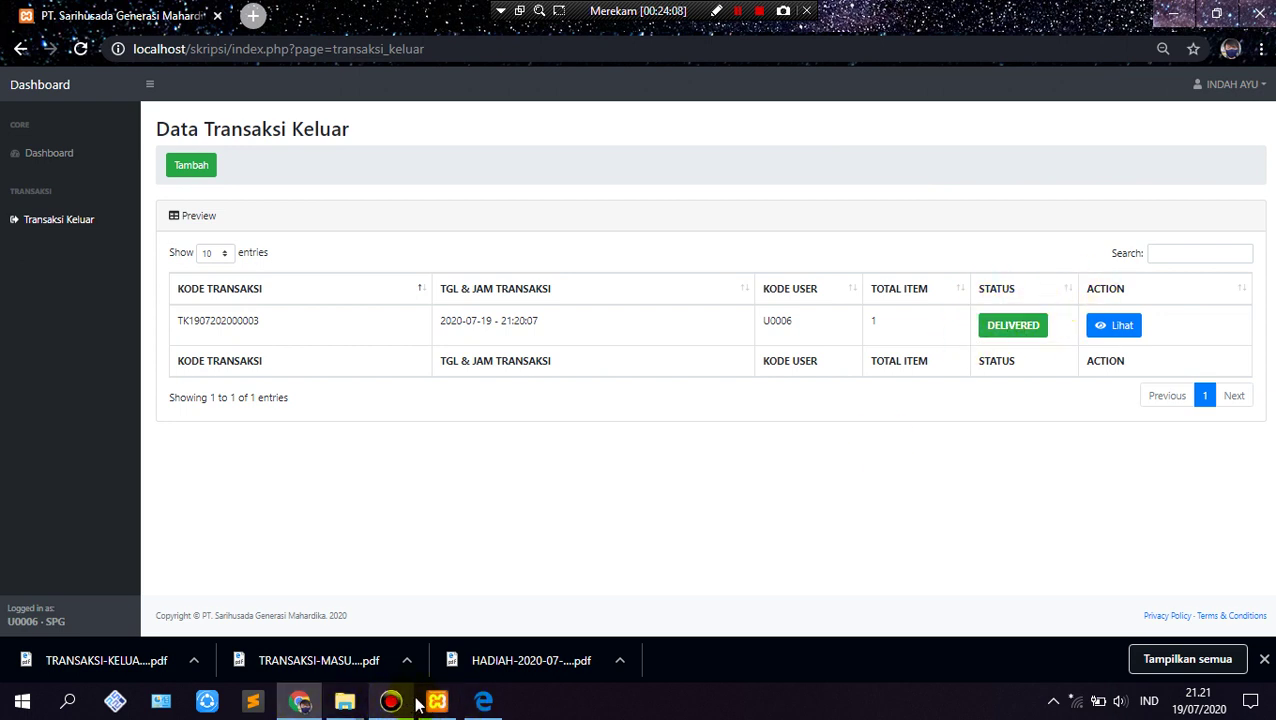
Step: Reload the staff's confirmation list sorted newest first, then return to the SPG page to sign out
click(483, 701)
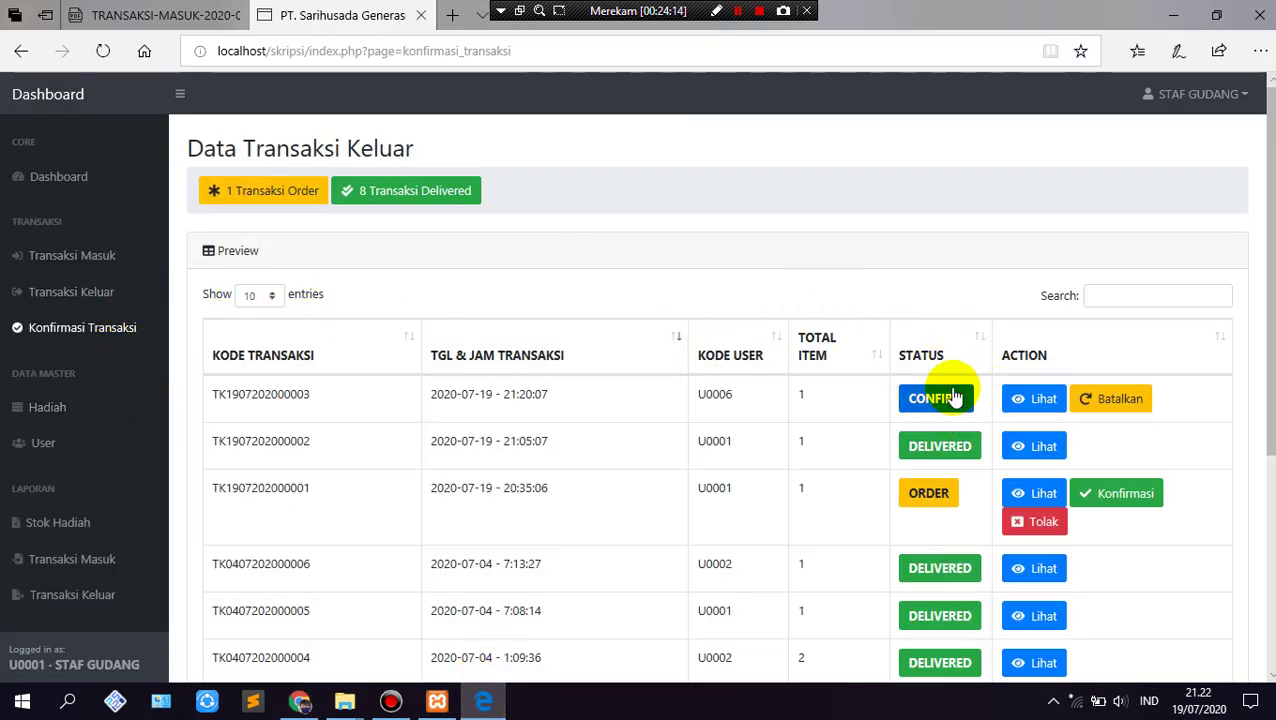
click(103, 51)
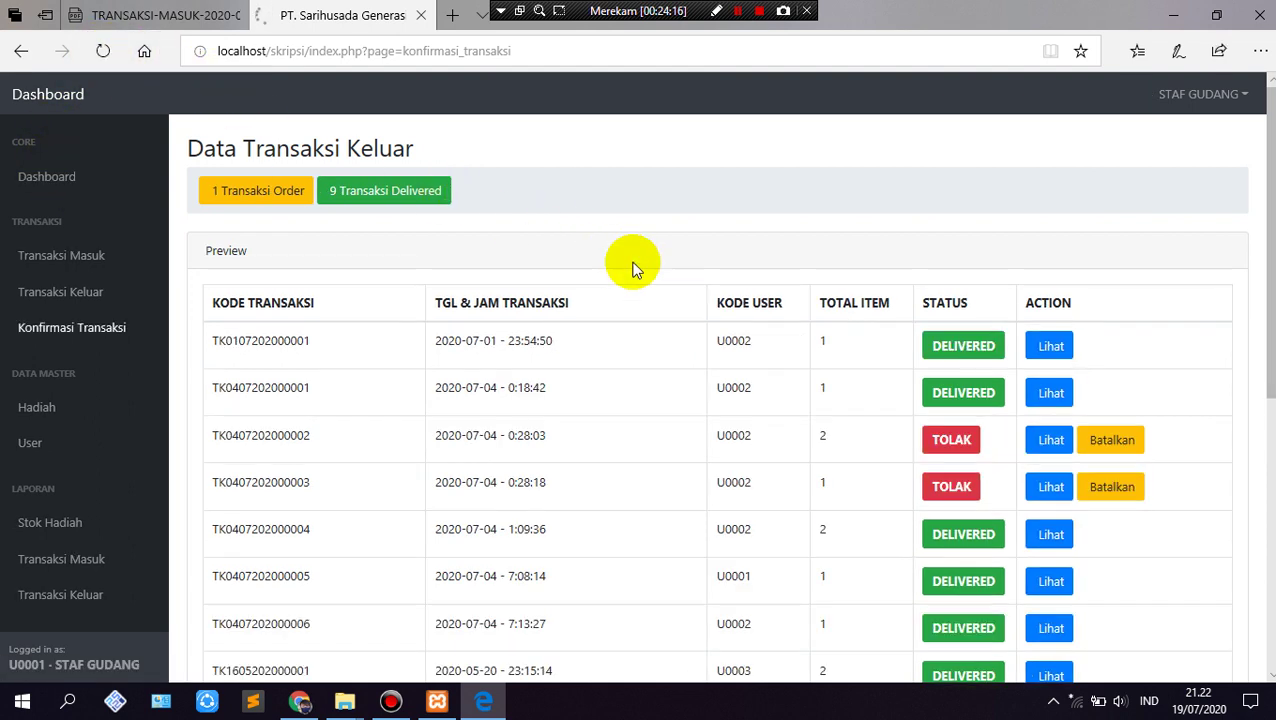
click(695, 340)
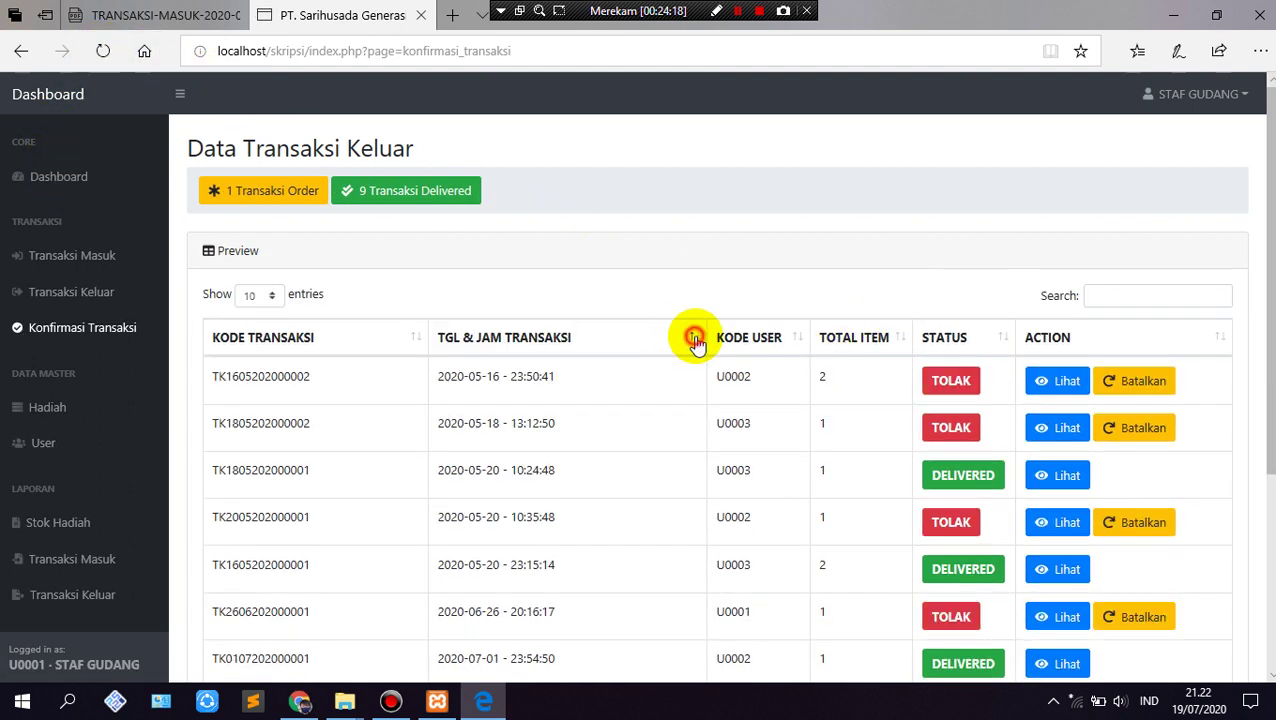
click(692, 337)
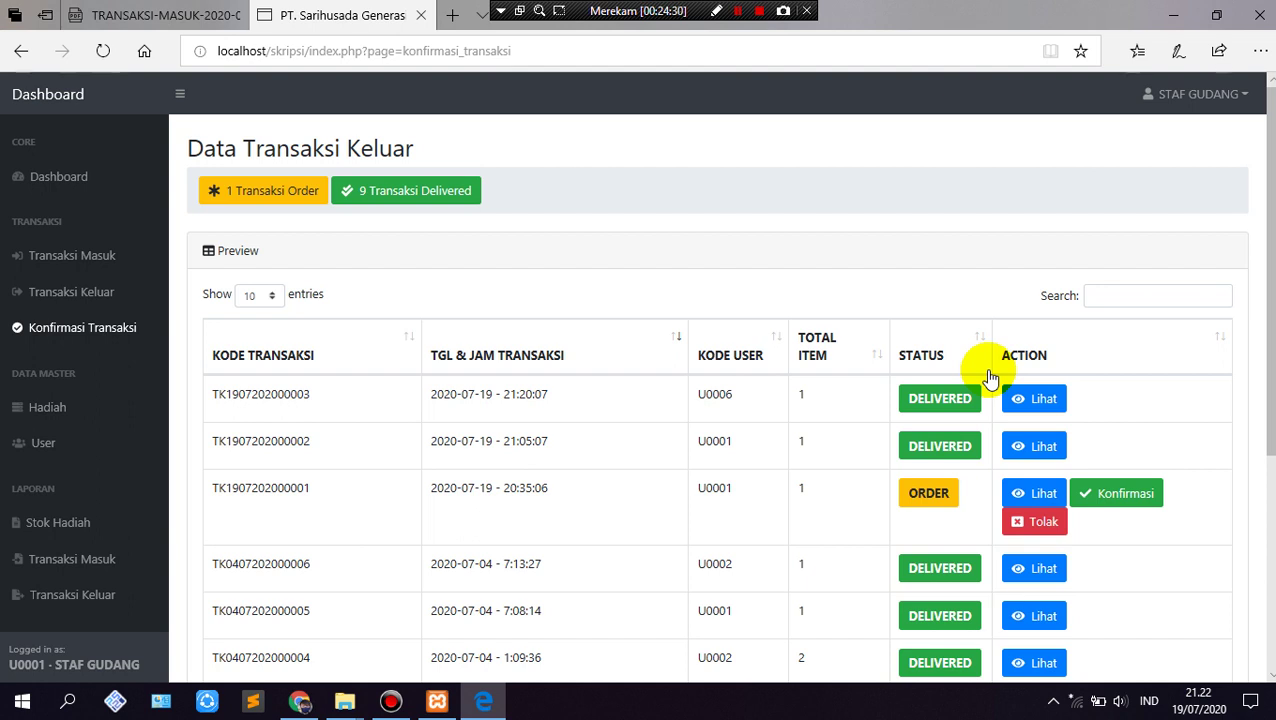
click(1172, 17)
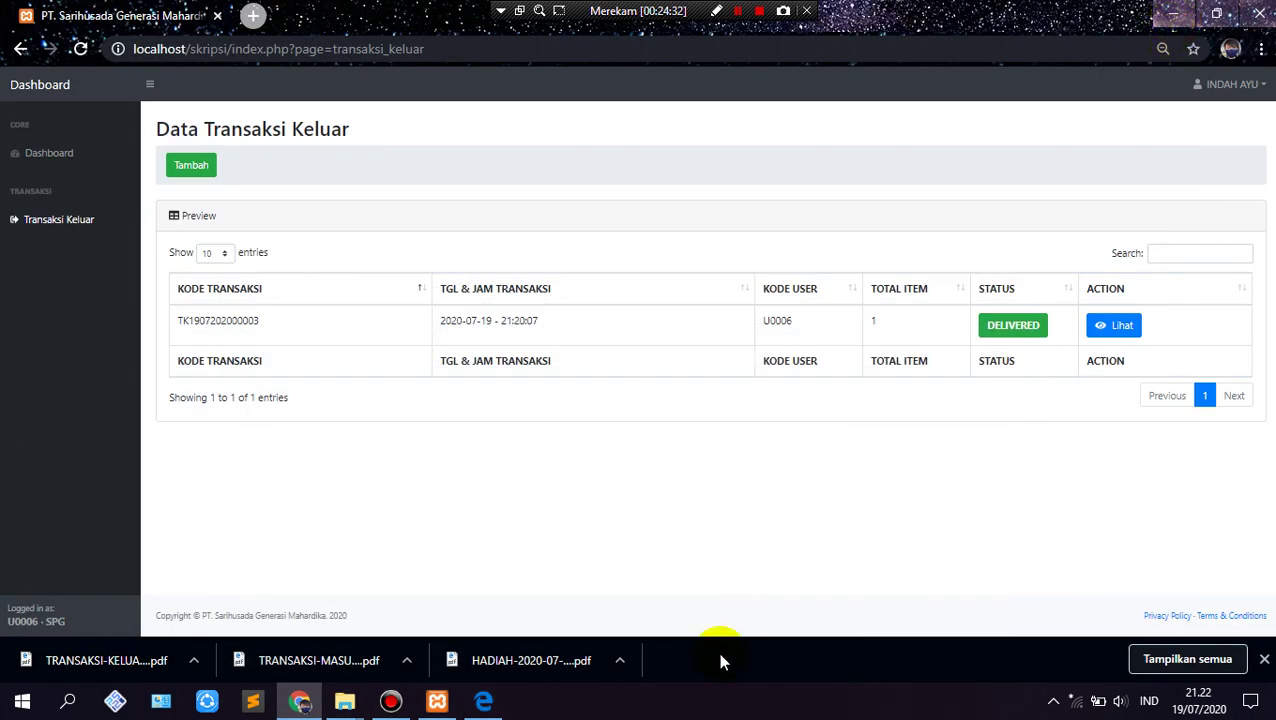
click(1234, 84)
Step: Sign out of the salesperson account and log in as the team leader
click(1236, 118)
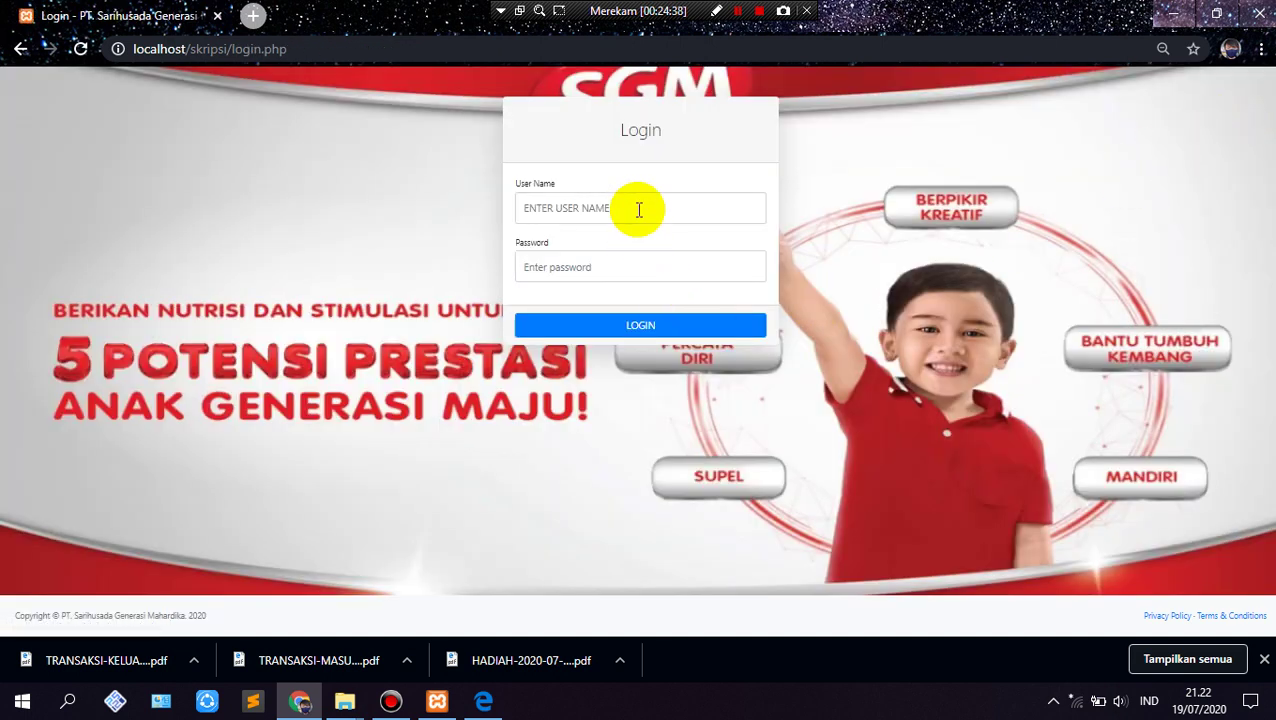
click(639, 209)
text(T)
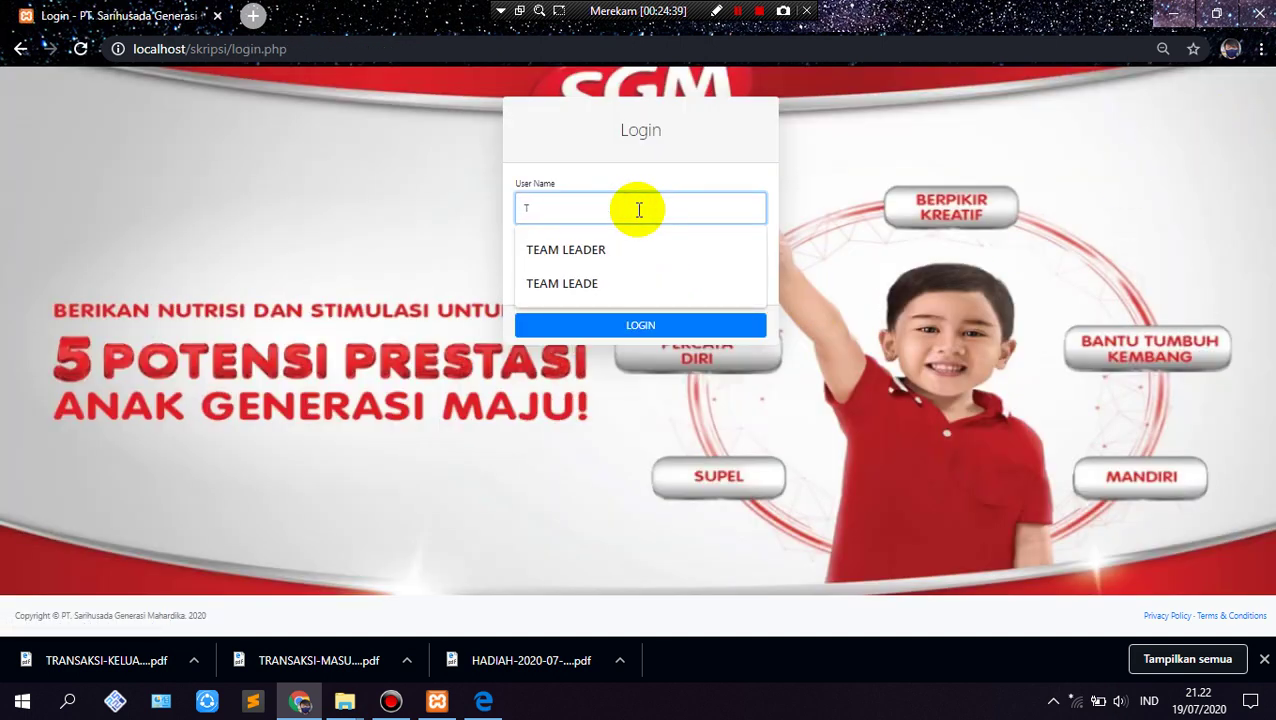
click(598, 255)
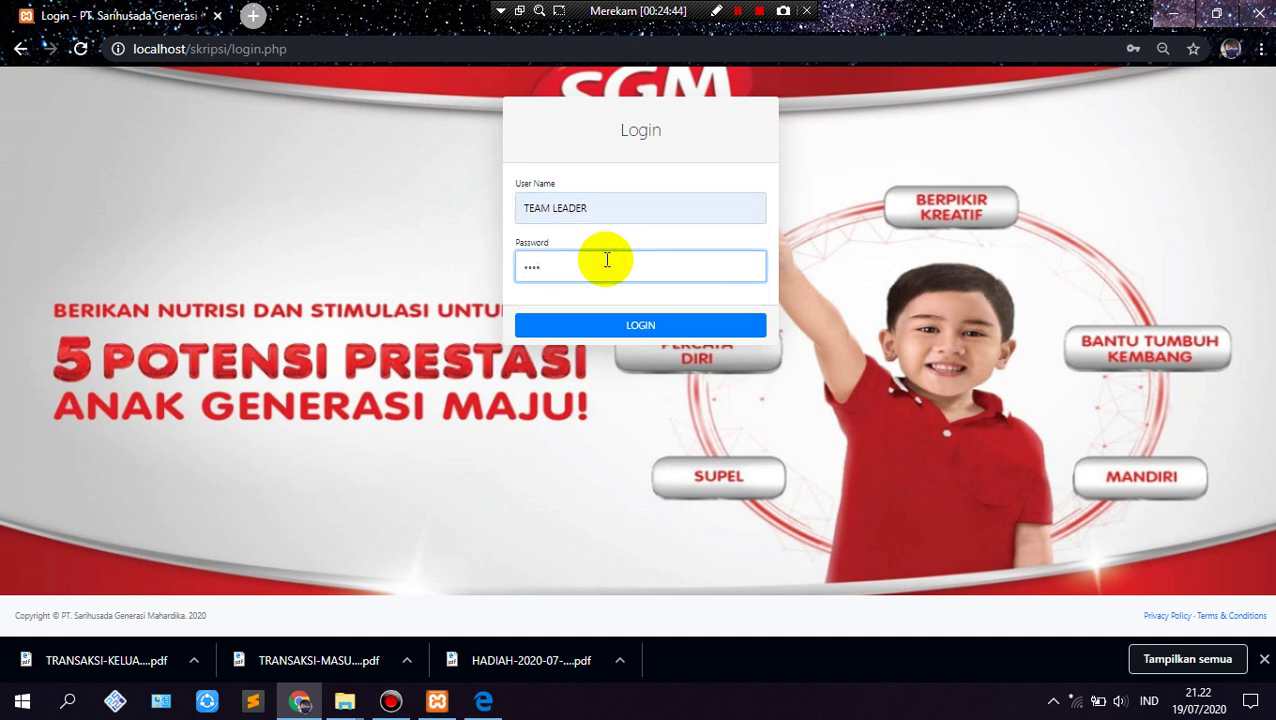
key(Return)
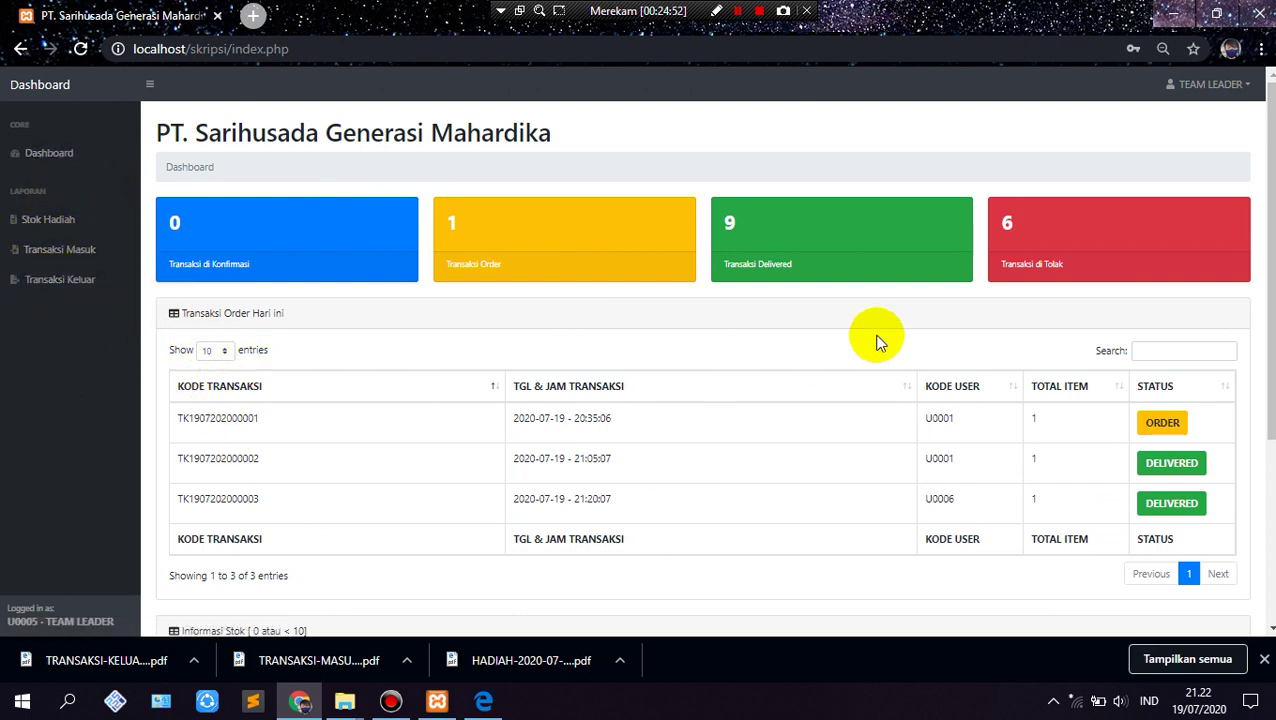
Step: Reload the dashboard, review its order and stock summaries, then go to the Stok Hadiah report
click(52, 160)
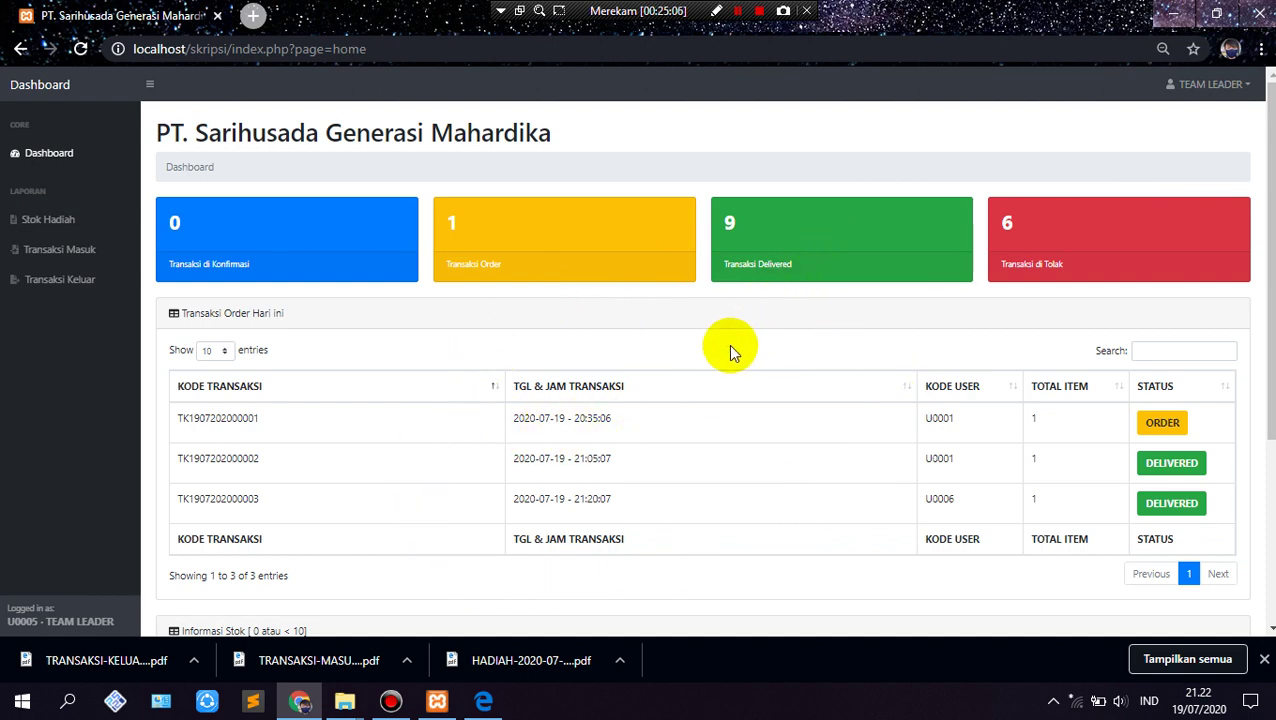
scroll(729, 347, down, 1)
scroll(696, 365, down, 2)
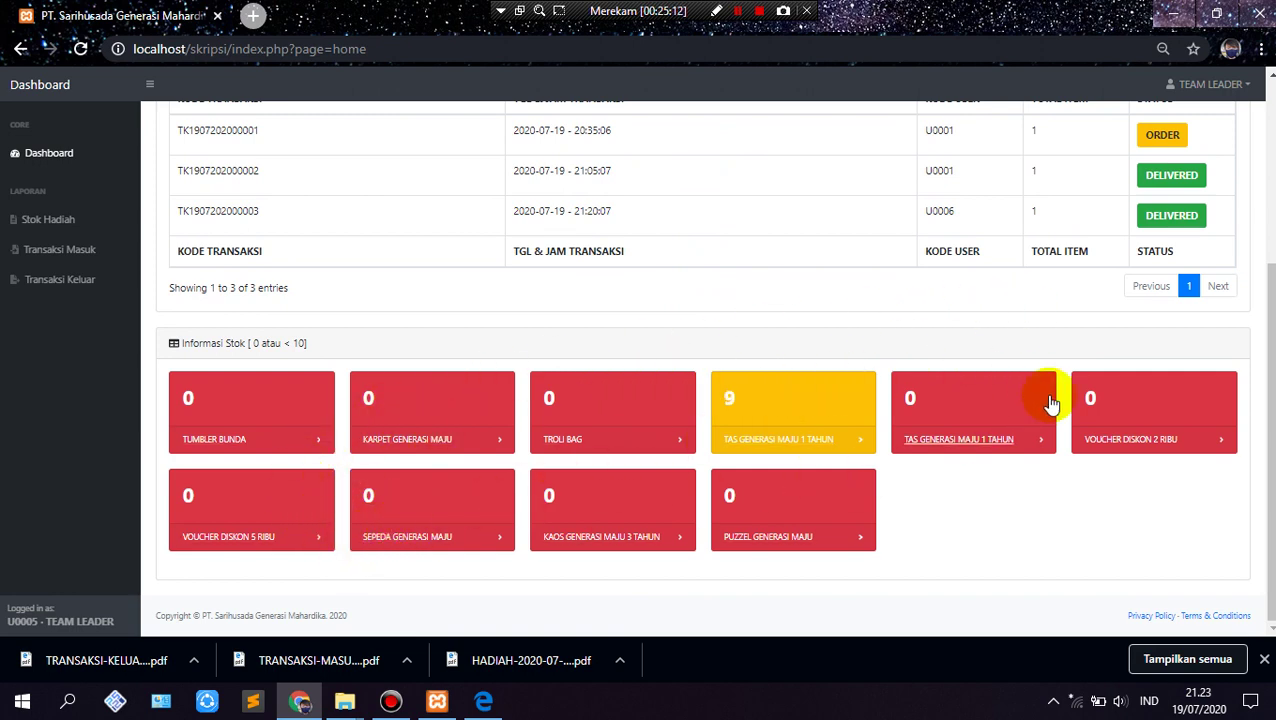
scroll(607, 390, up, 2)
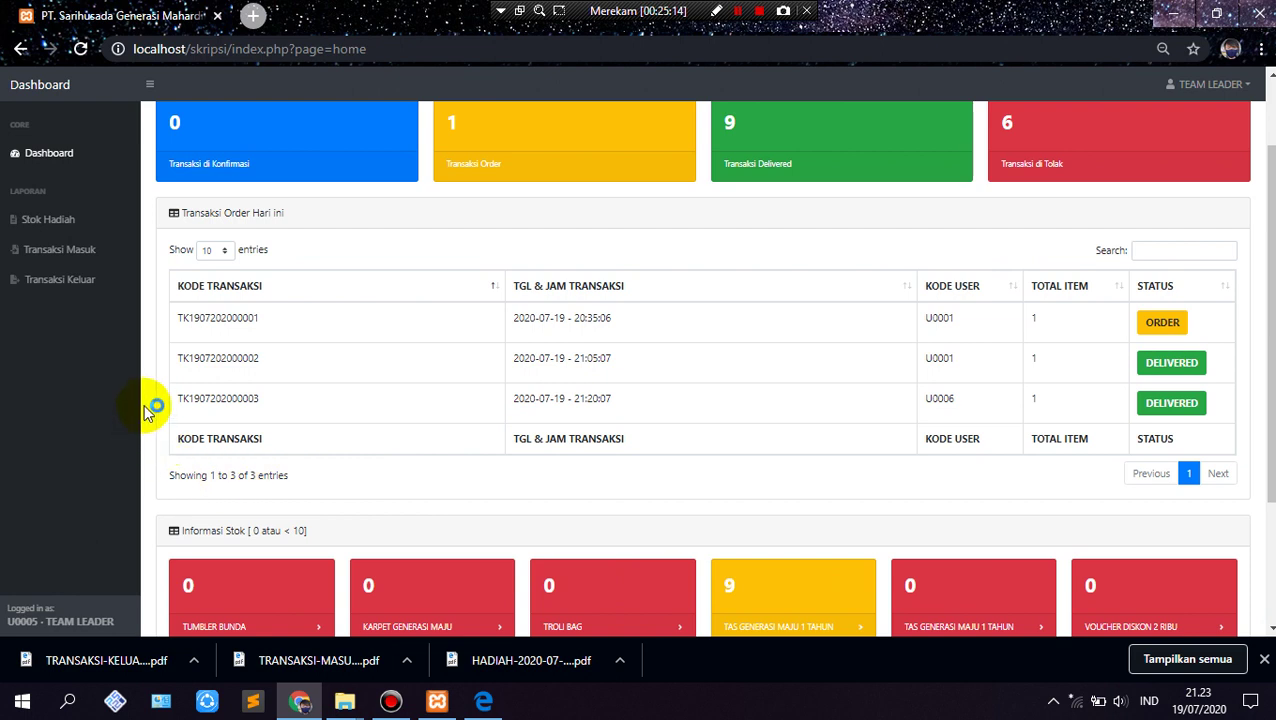
scroll(262, 287, up, 1)
click(60, 220)
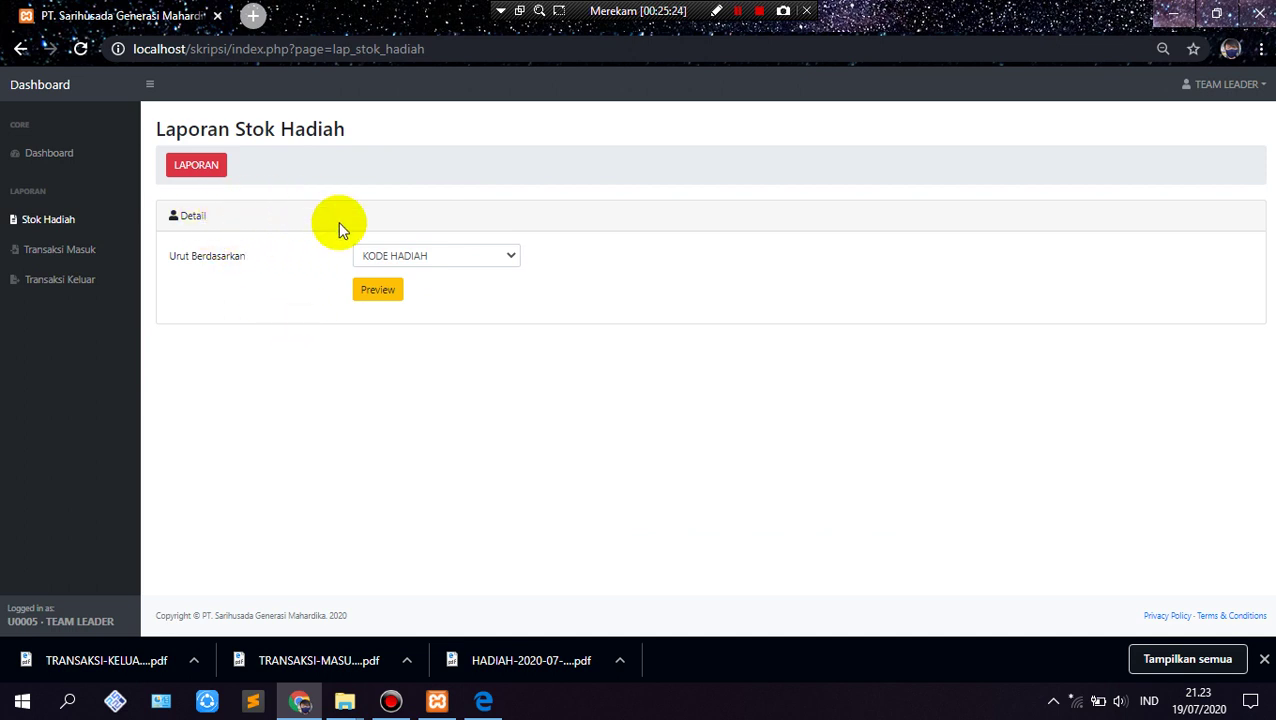
Step: Preview the gift stock table sorted by KODE HADIAH
click(512, 256)
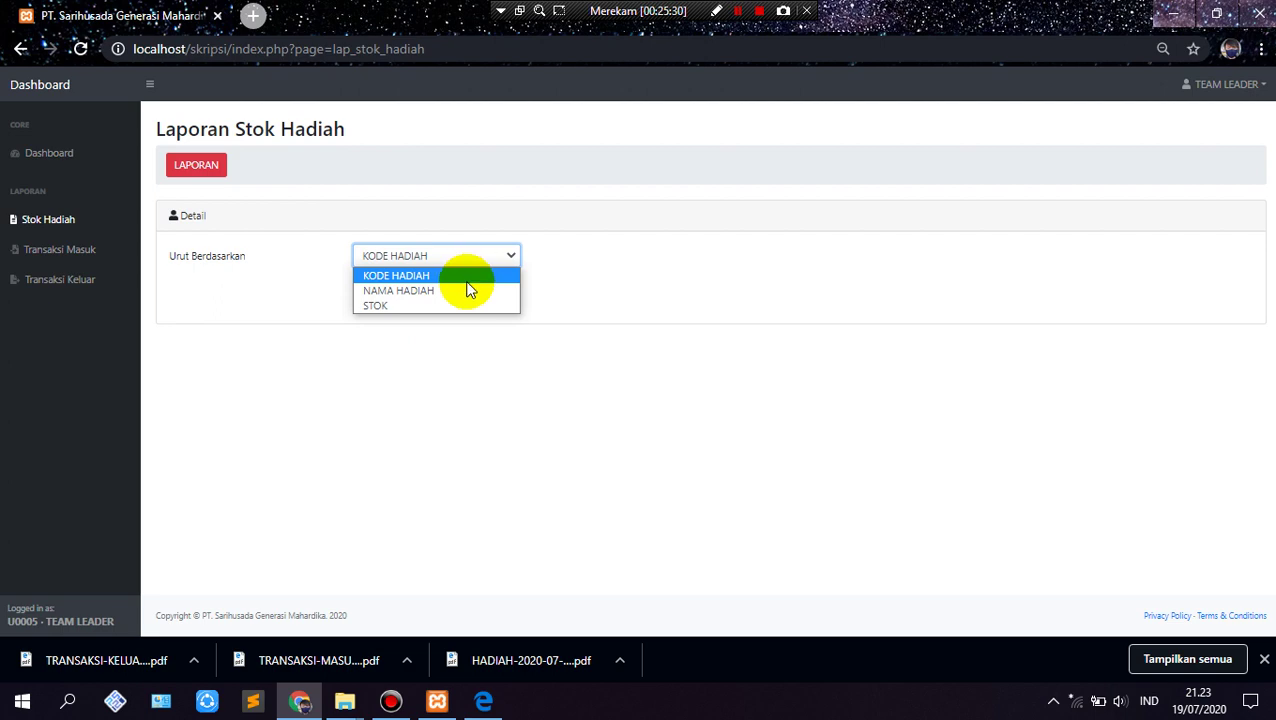
click(470, 340)
click(401, 290)
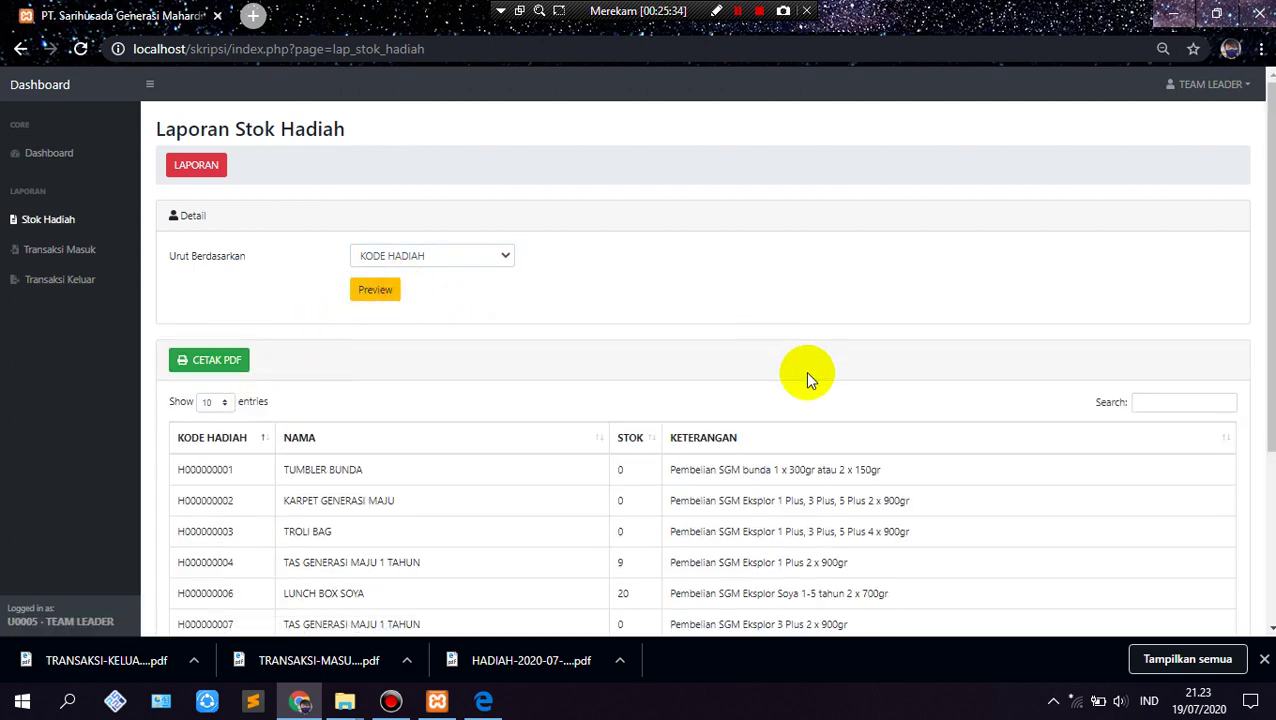
scroll(345, 476, down, 2)
scroll(349, 473, up, 2)
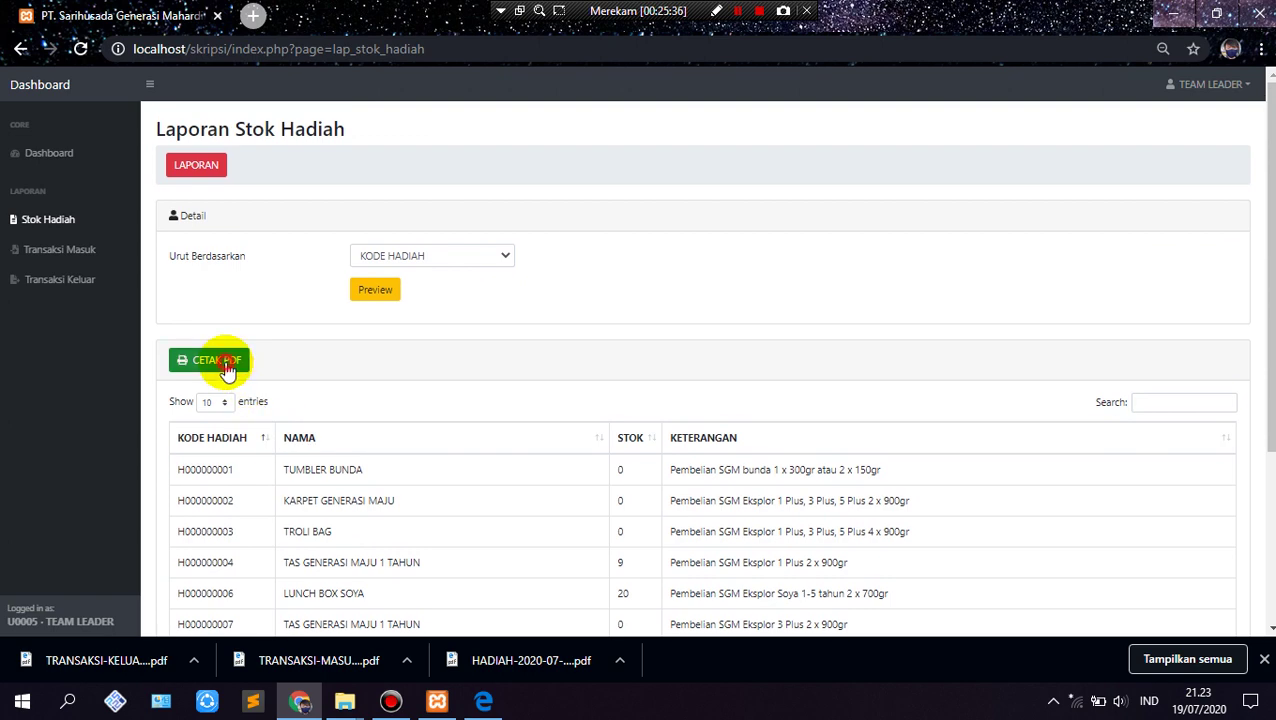
Step: Generate the 14-gift stock PDF report, review it, then close it
click(208, 362)
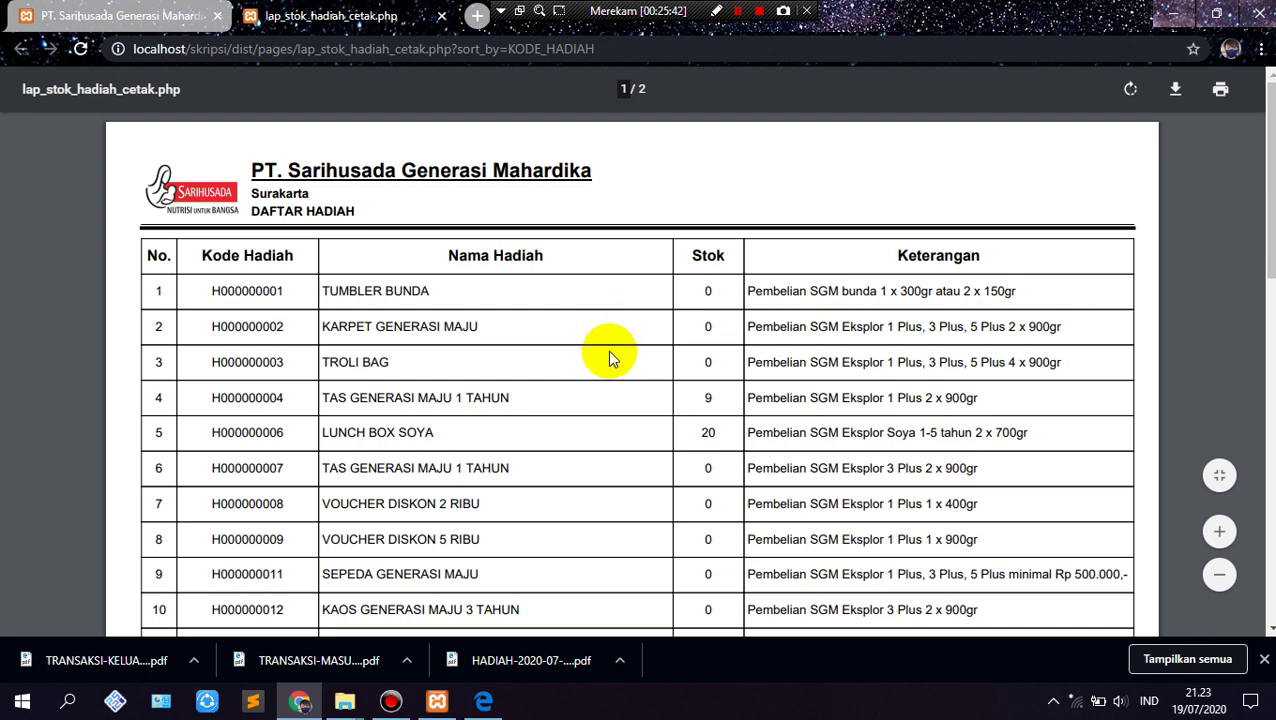
scroll(610, 355, down, 2)
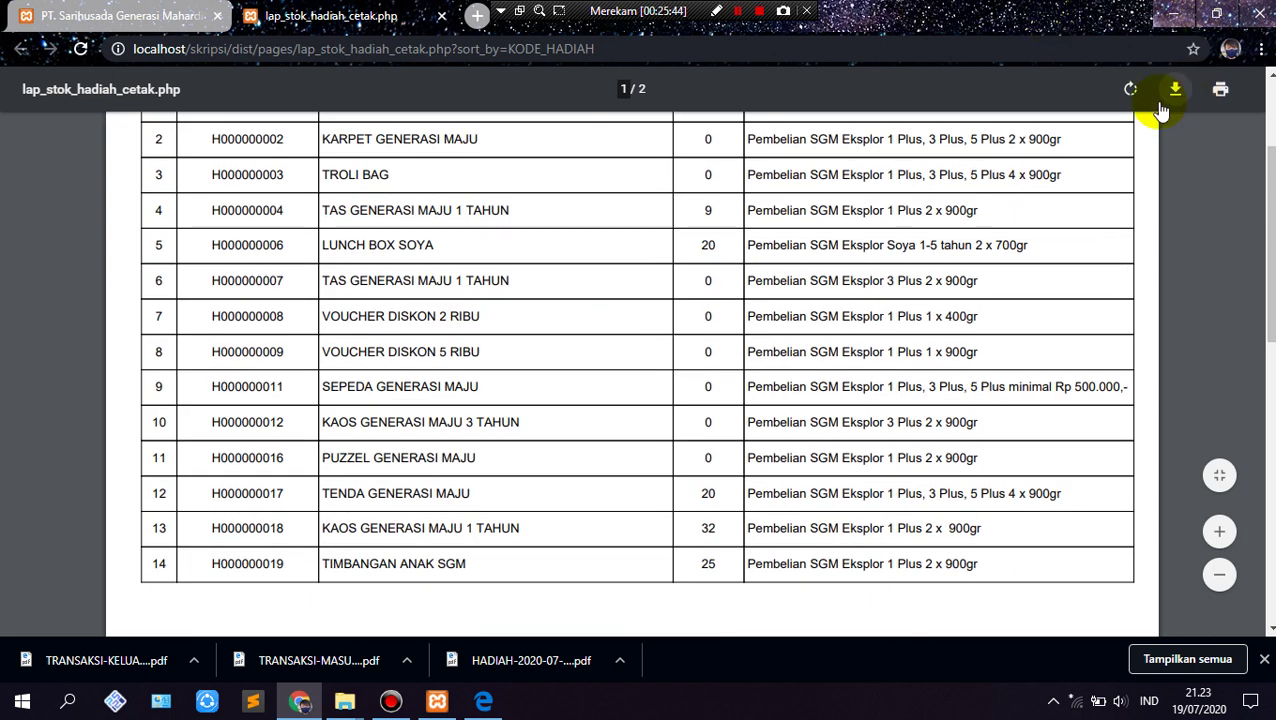
click(440, 17)
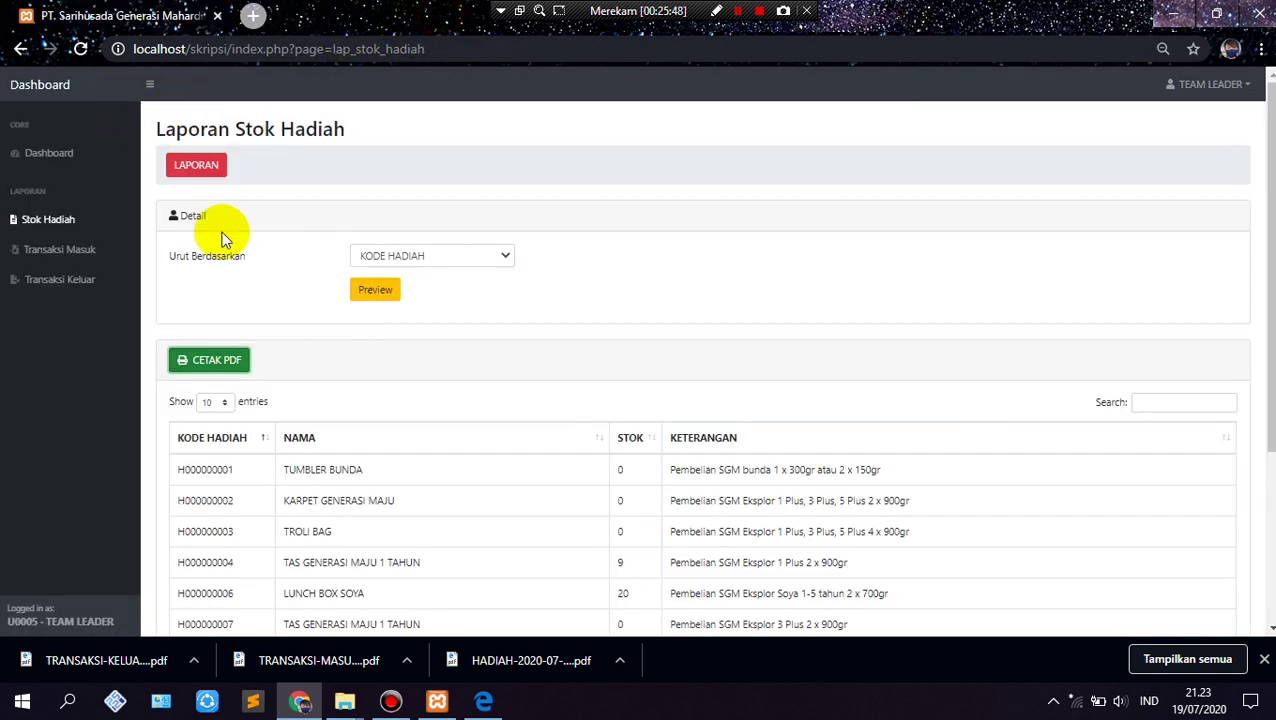
Step: Preview the 19/07/2020 incoming transactions in Transaksi Masuk, sorted by KODE TRANSAKSI
click(85, 250)
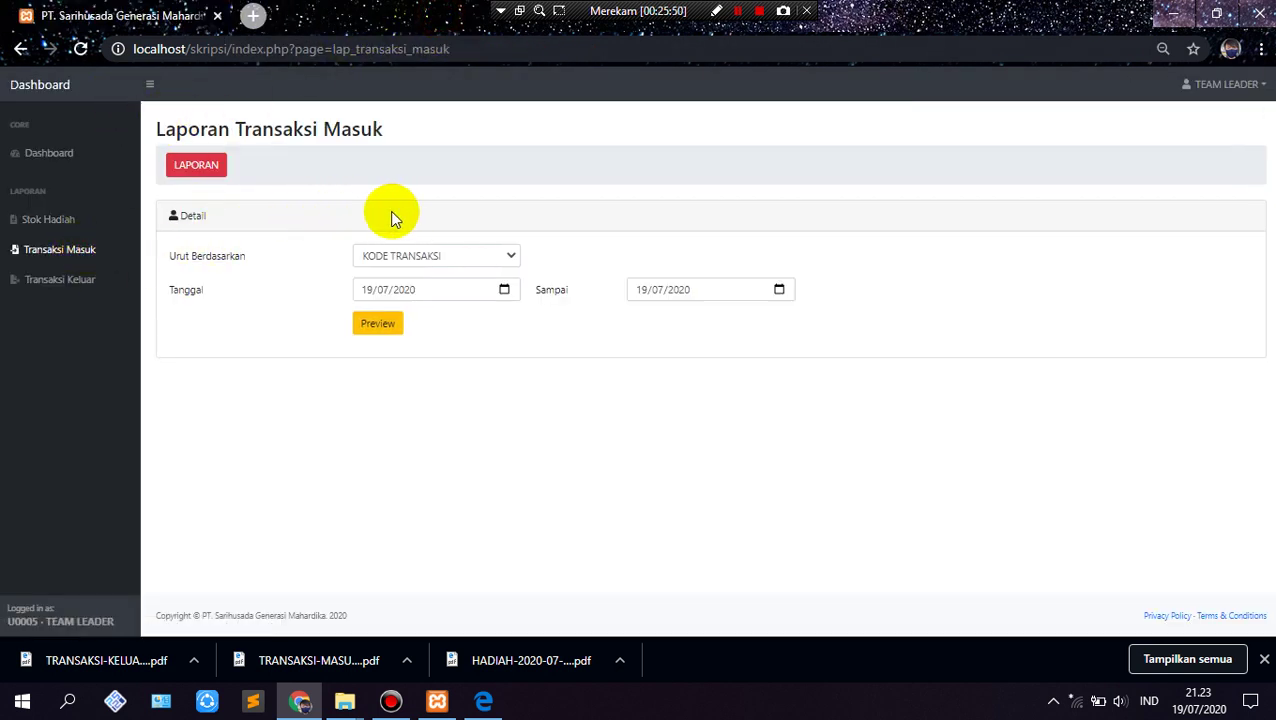
click(462, 266)
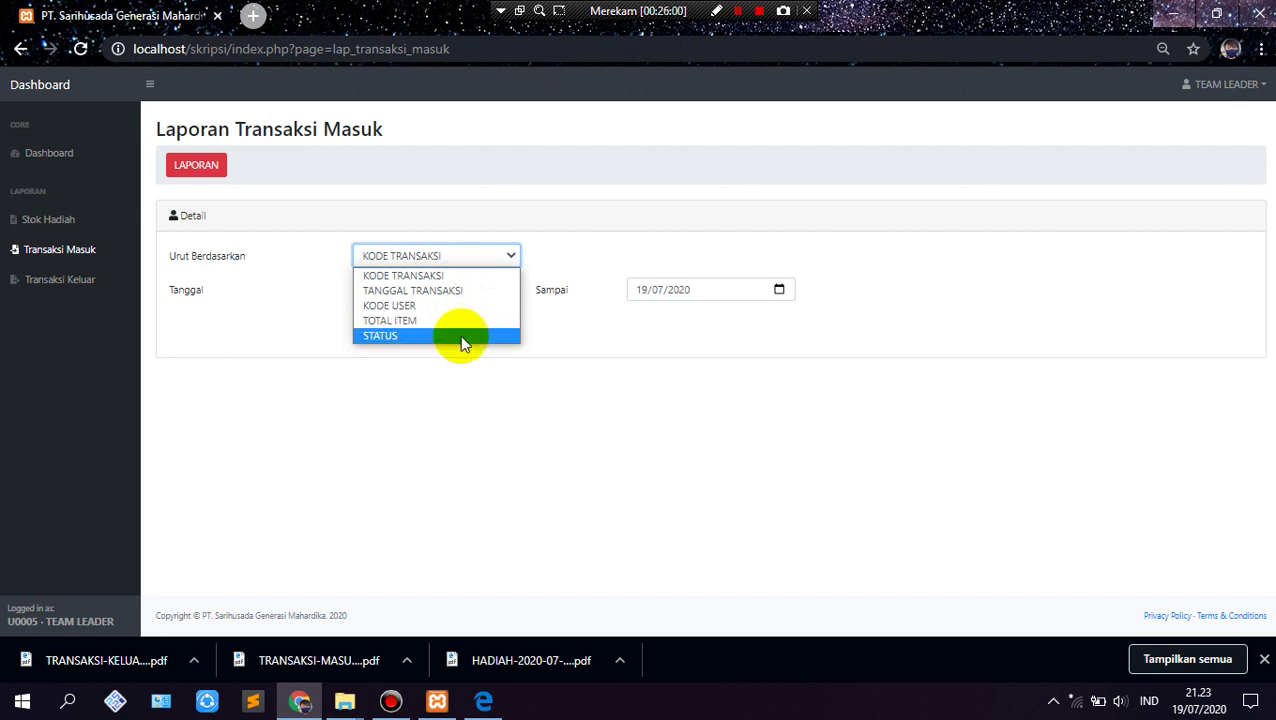
click(441, 368)
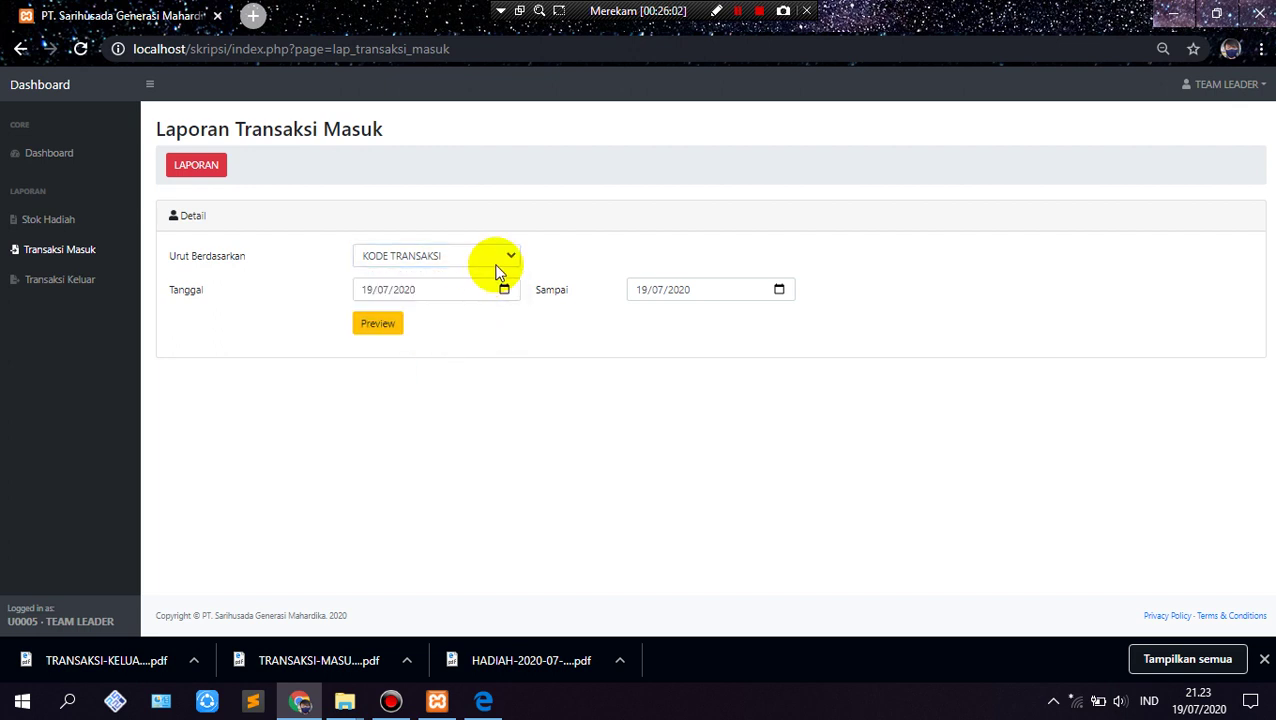
click(375, 326)
Step: Generate the five-transaction incoming PDF, cancel its download, then close the report
click(226, 399)
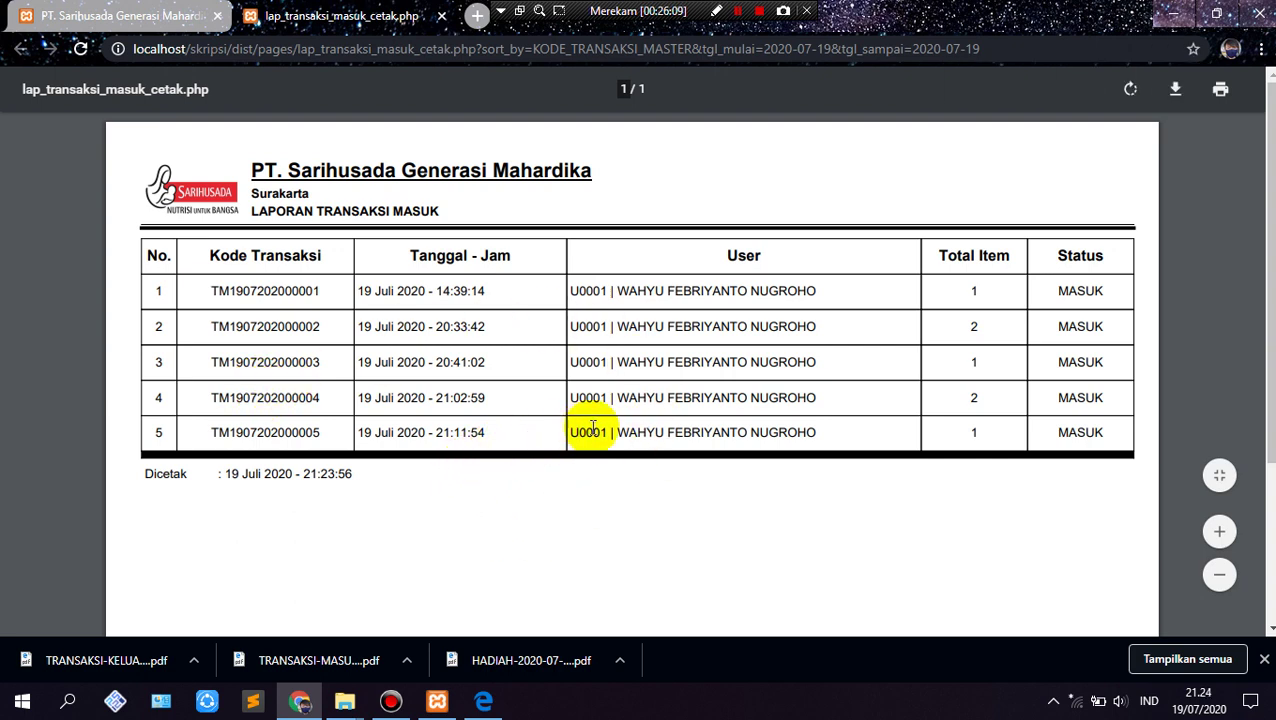
click(1176, 92)
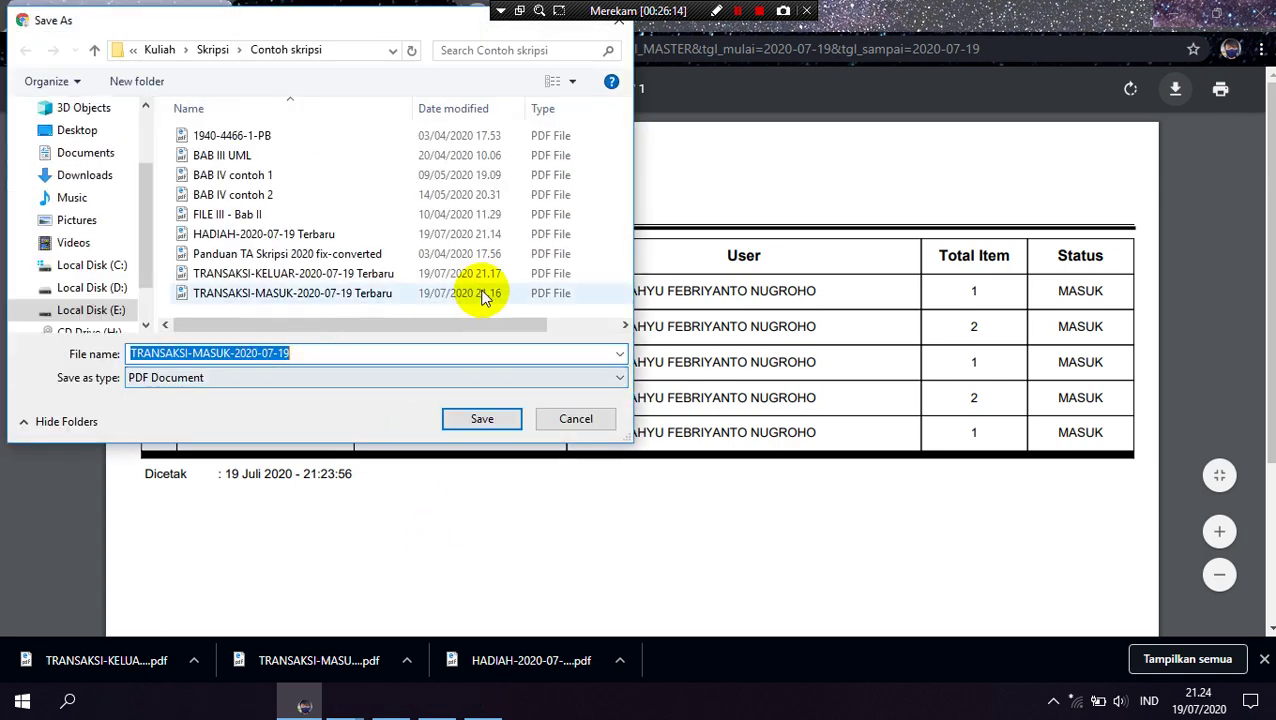
click(577, 420)
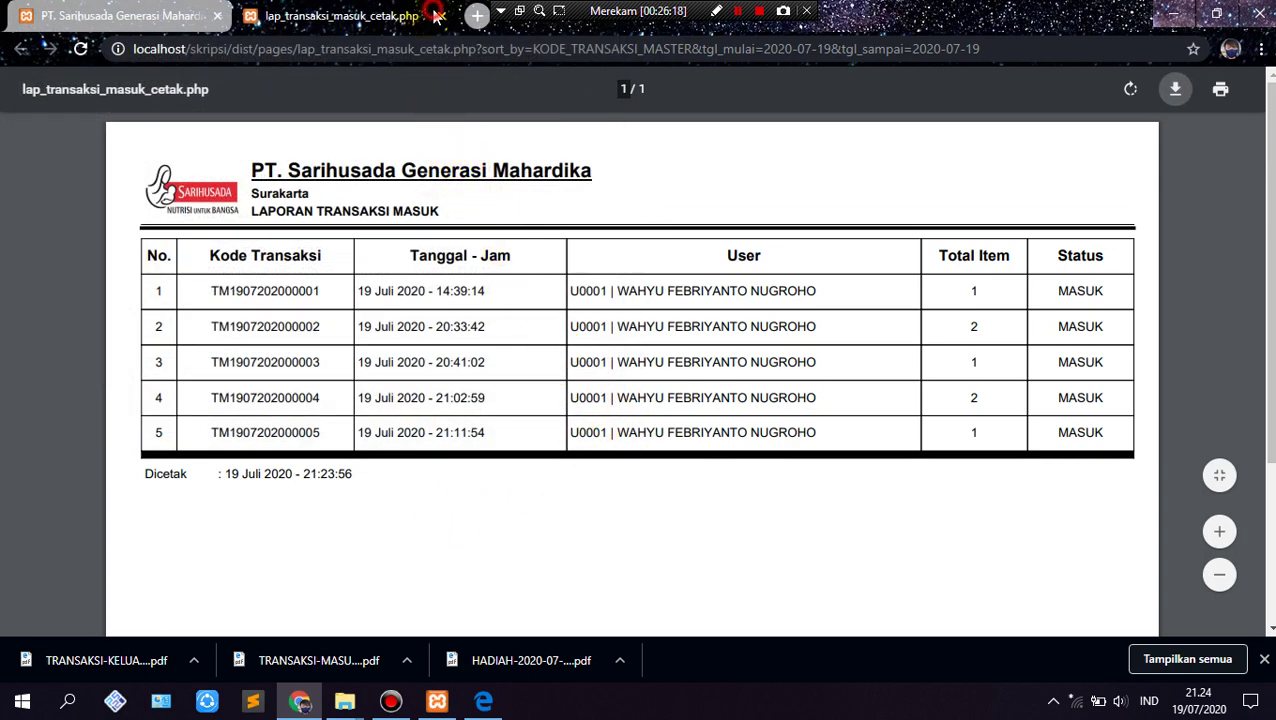
click(437, 16)
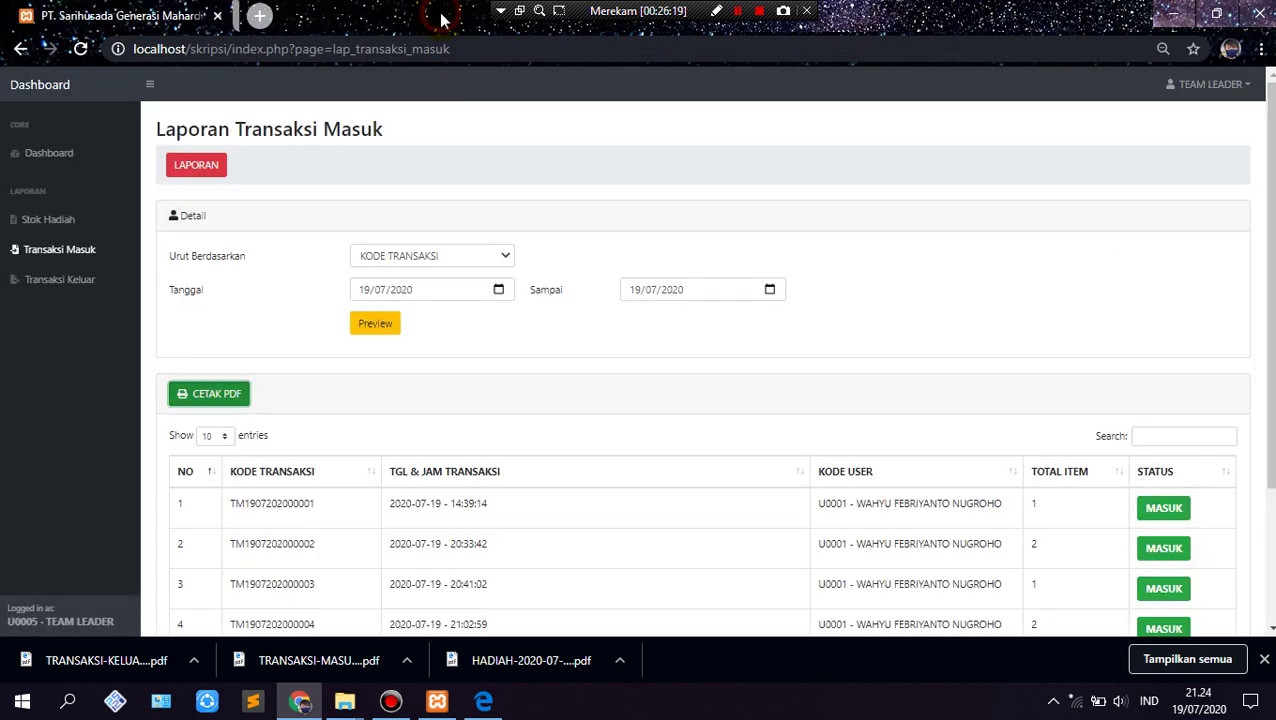
Step: Preview the three 19/07/2020 outgoing transactions, view their PDF, then log out as team leader
click(78, 281)
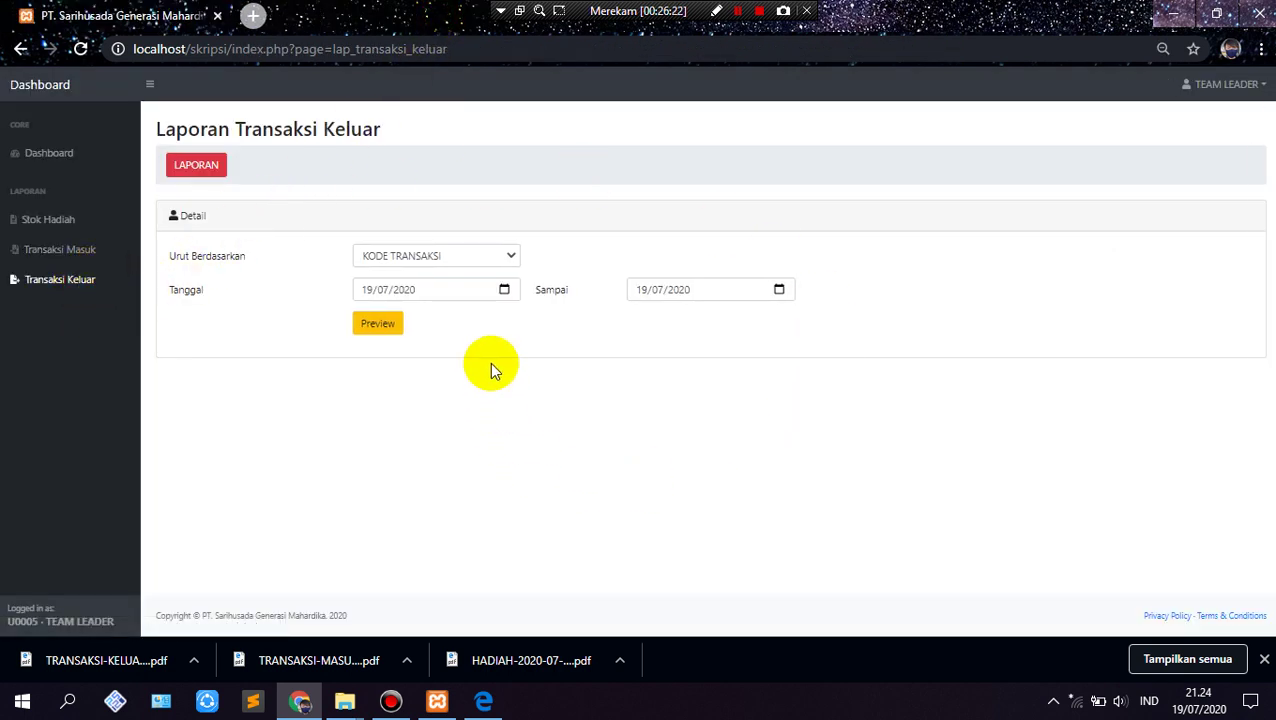
click(360, 330)
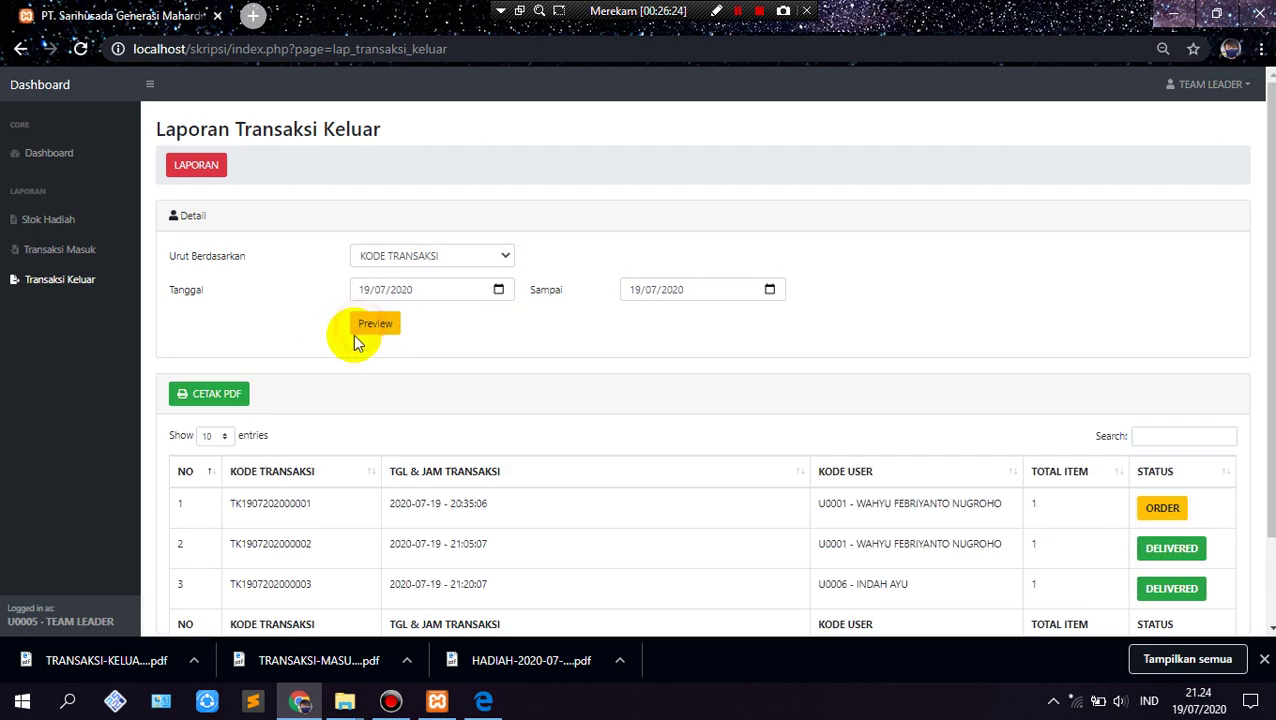
click(240, 400)
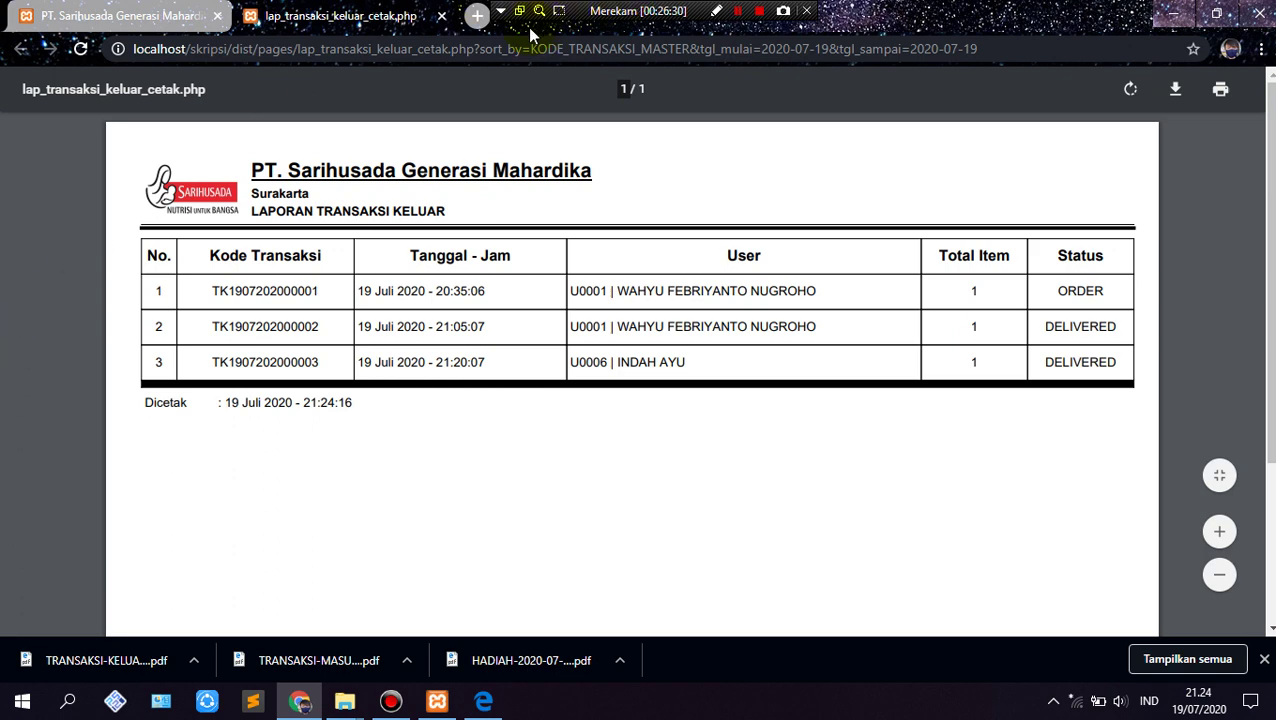
click(441, 17)
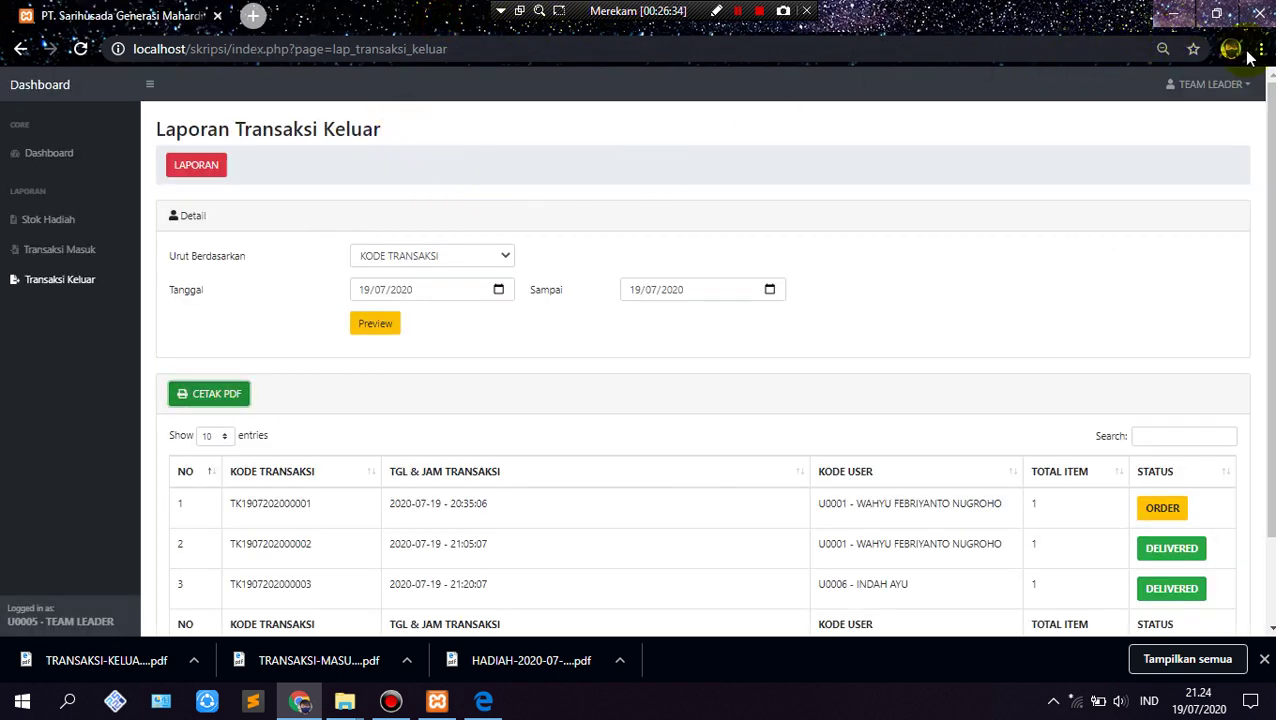
click(1216, 104)
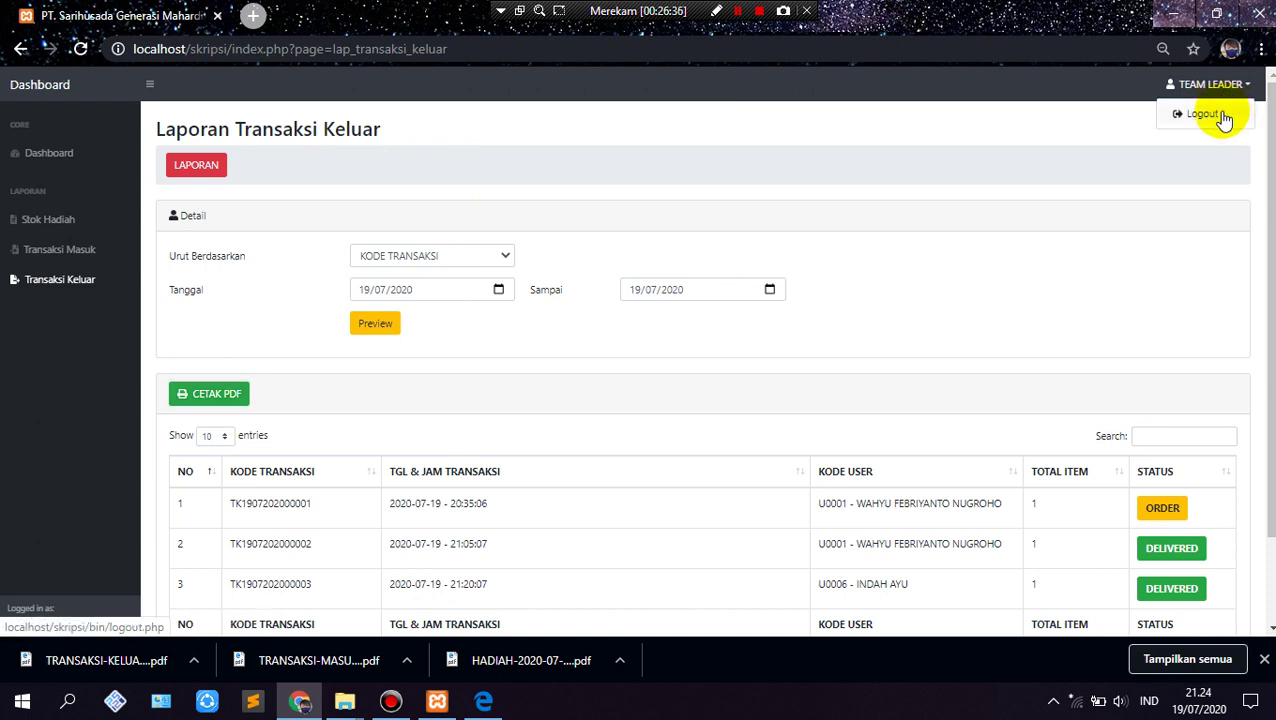
click(1219, 115)
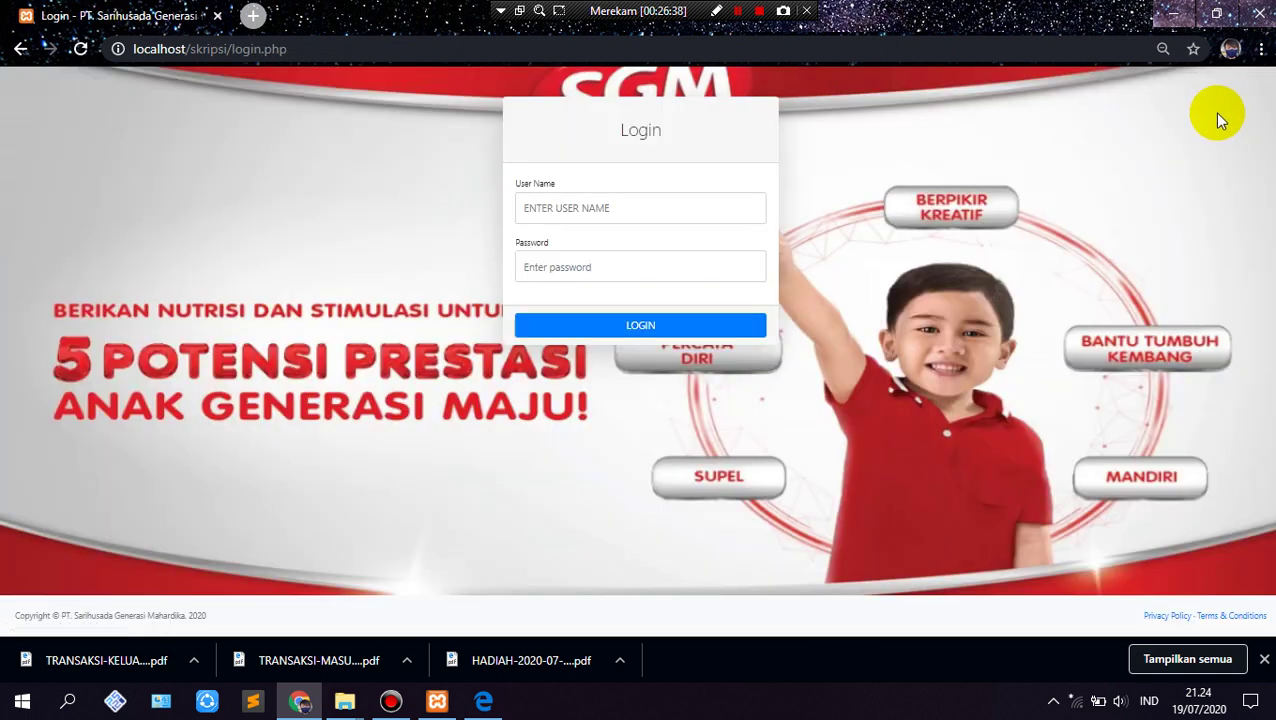